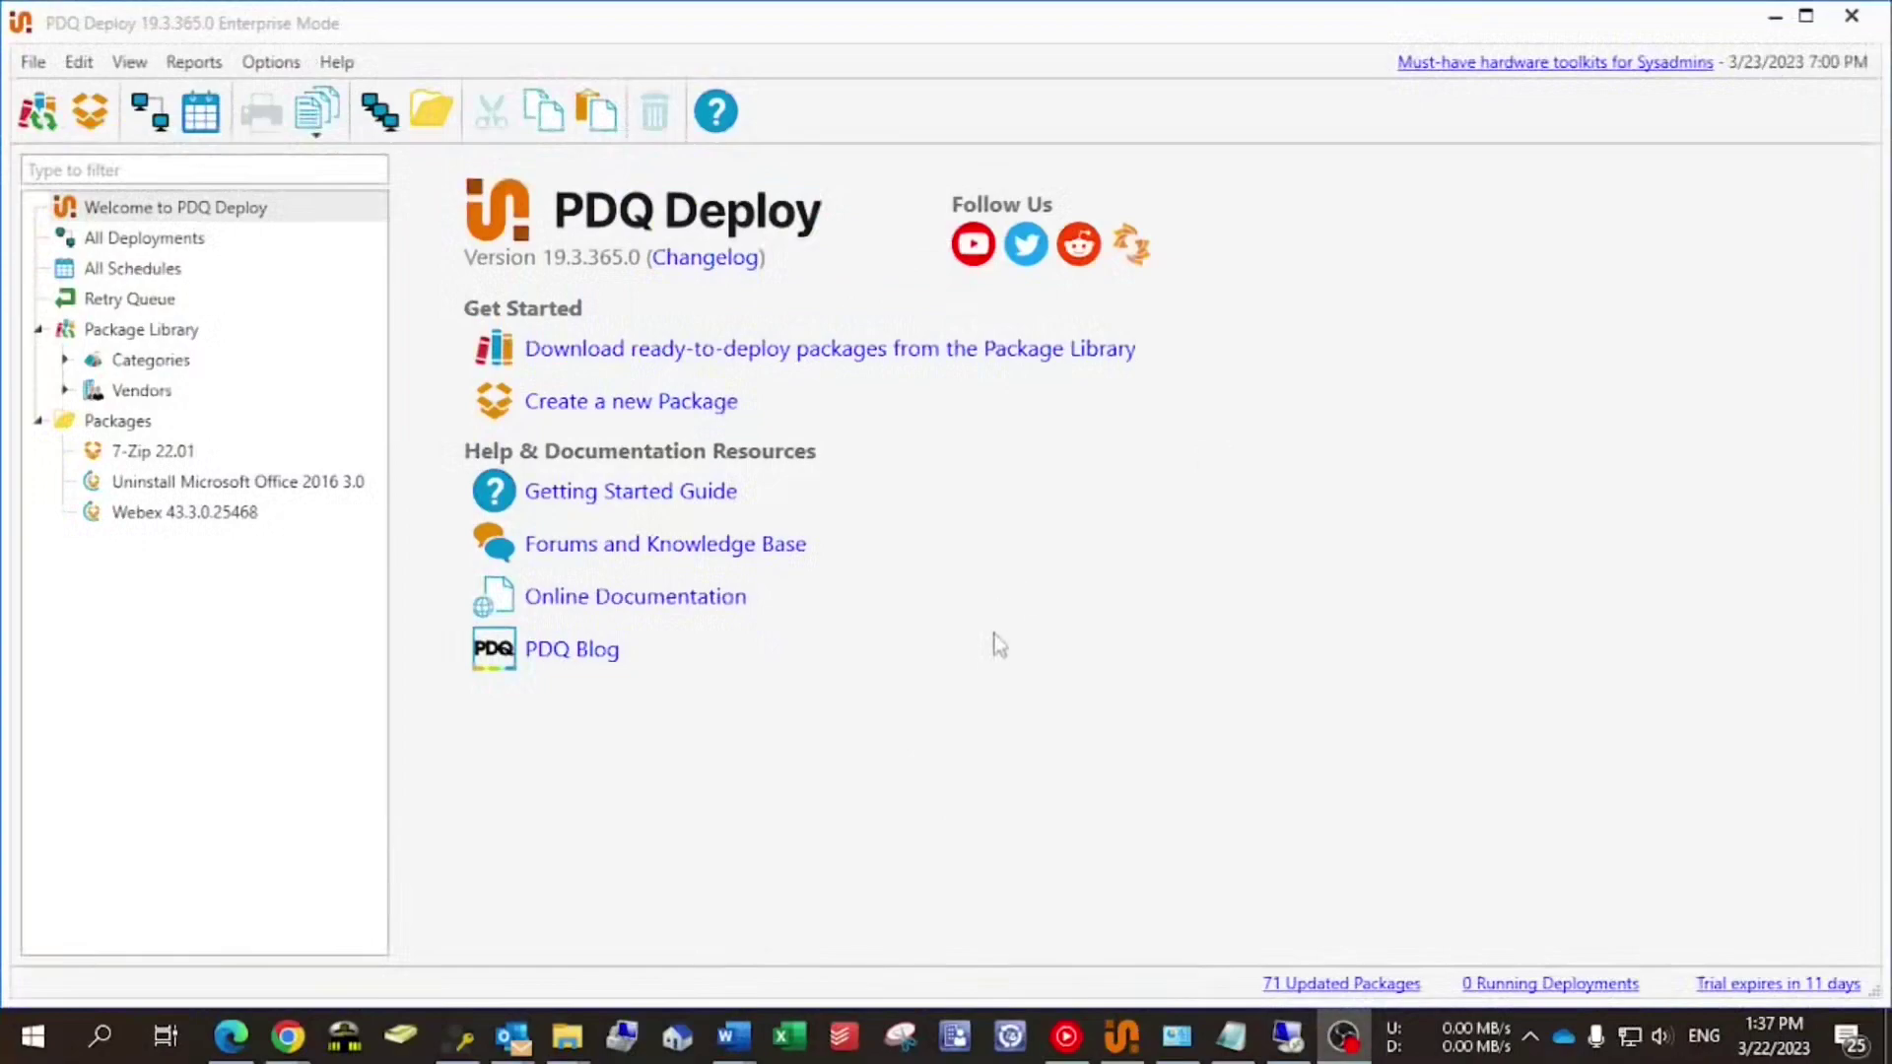
# Bring PDQ Deploy to the front and show its Package Library
pyautogui.click(995, 658)
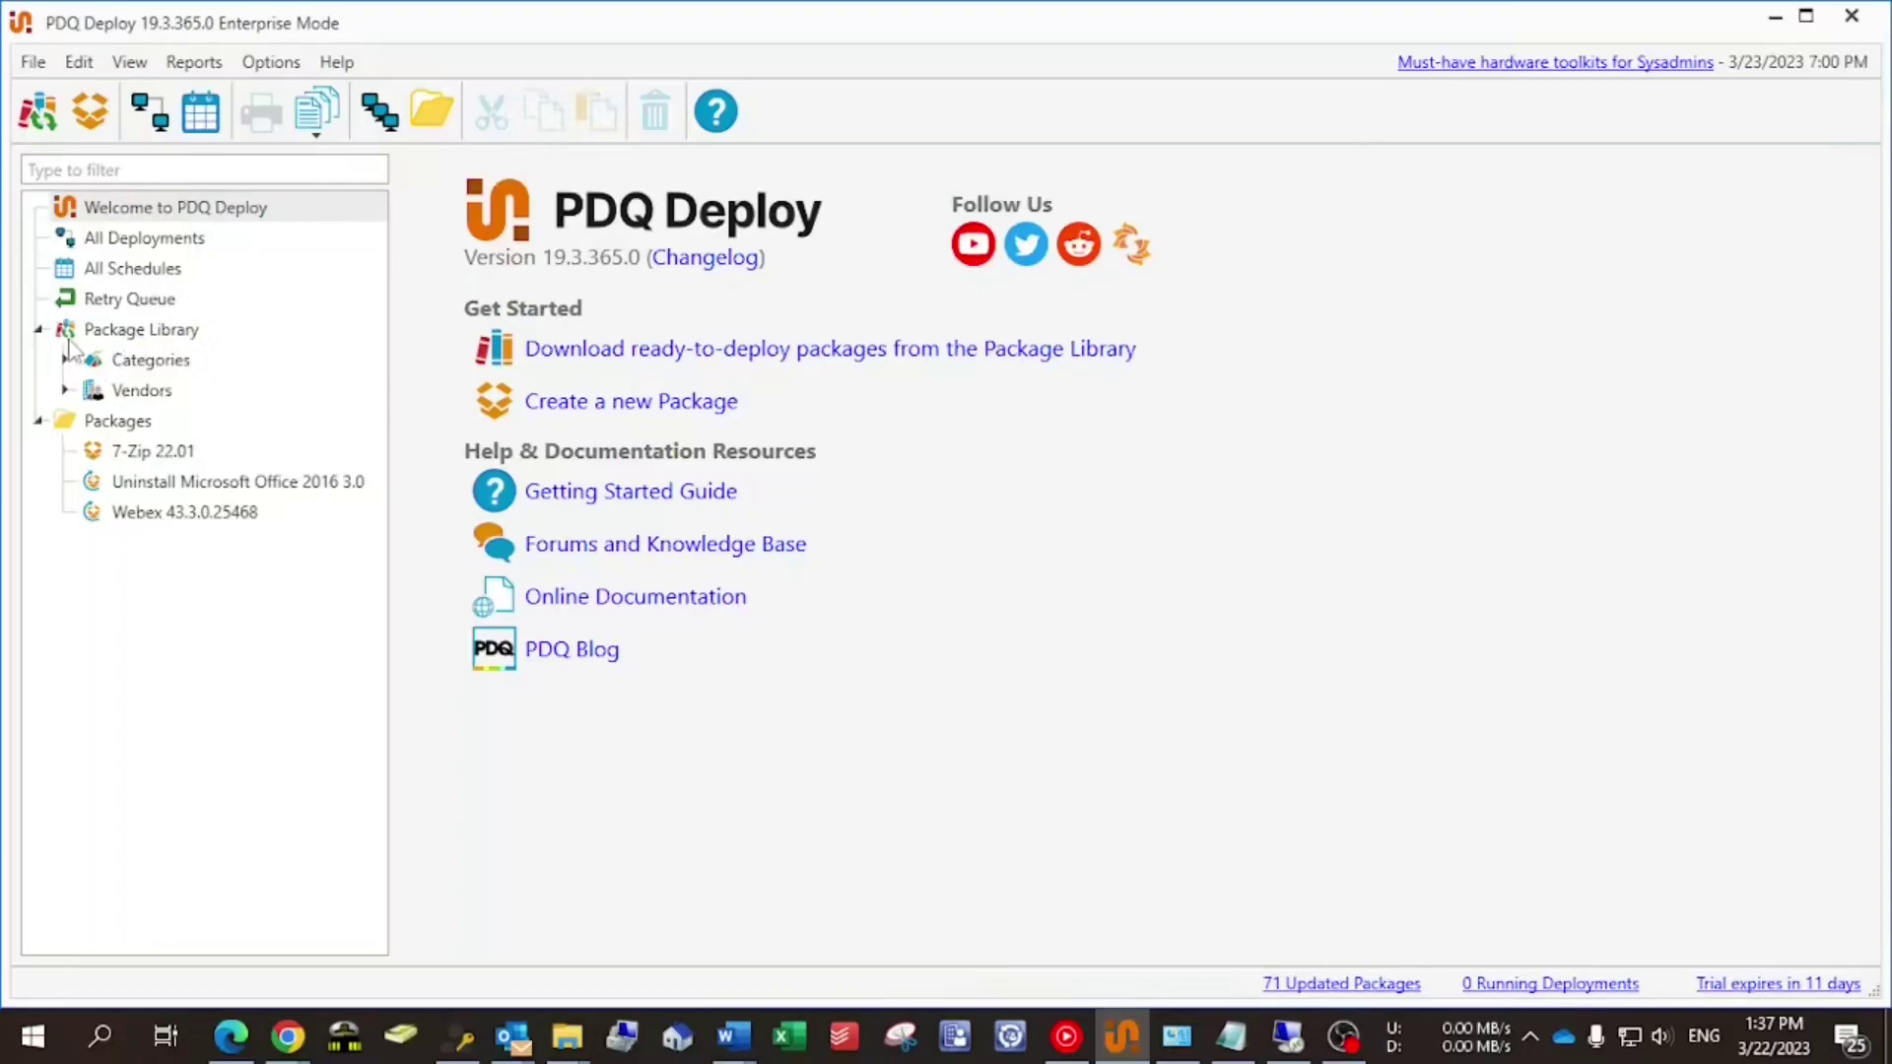
pyautogui.click(145, 335)
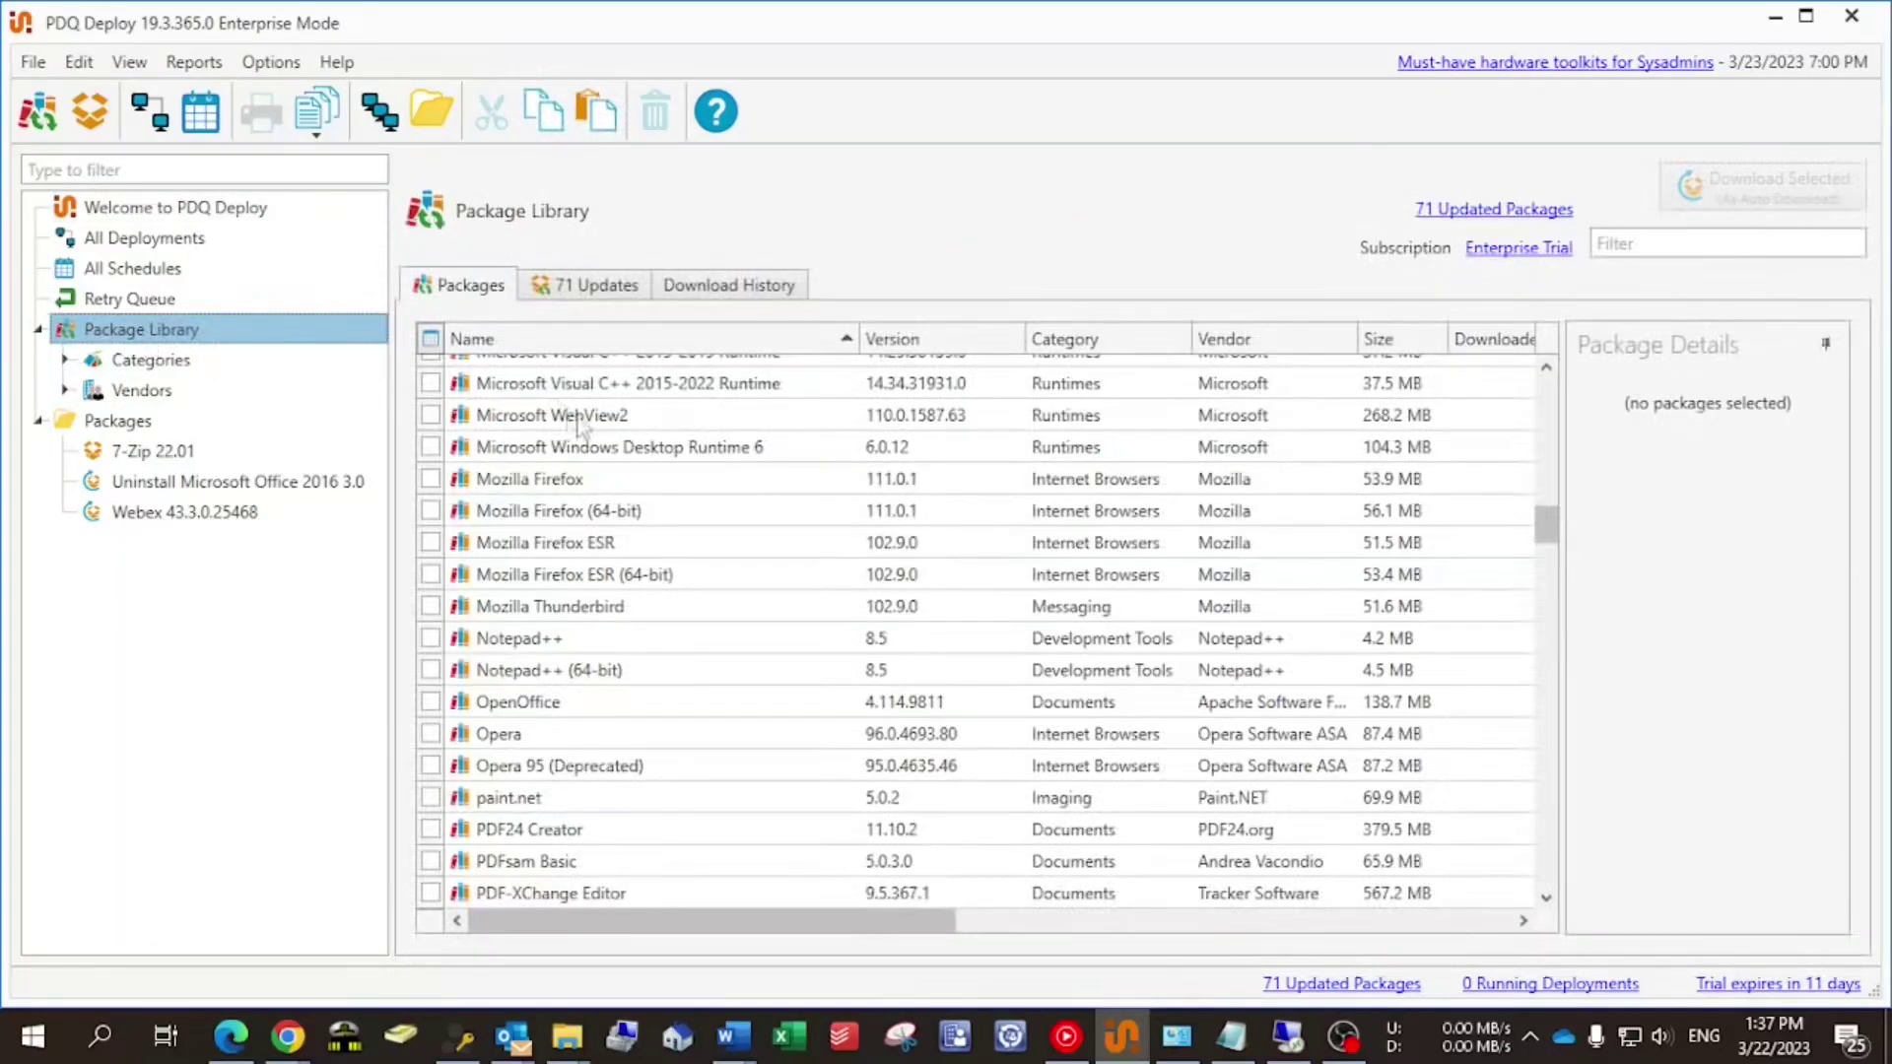
# Check the 7-Zip entry in the Package Library to see its details
pyautogui.scroll(1, 854, 641)
pyautogui.scroll(5, 854, 641)
pyautogui.moveTo(1548, 488); pyautogui.dragTo(1173, 363)
pyautogui.click(581, 380)
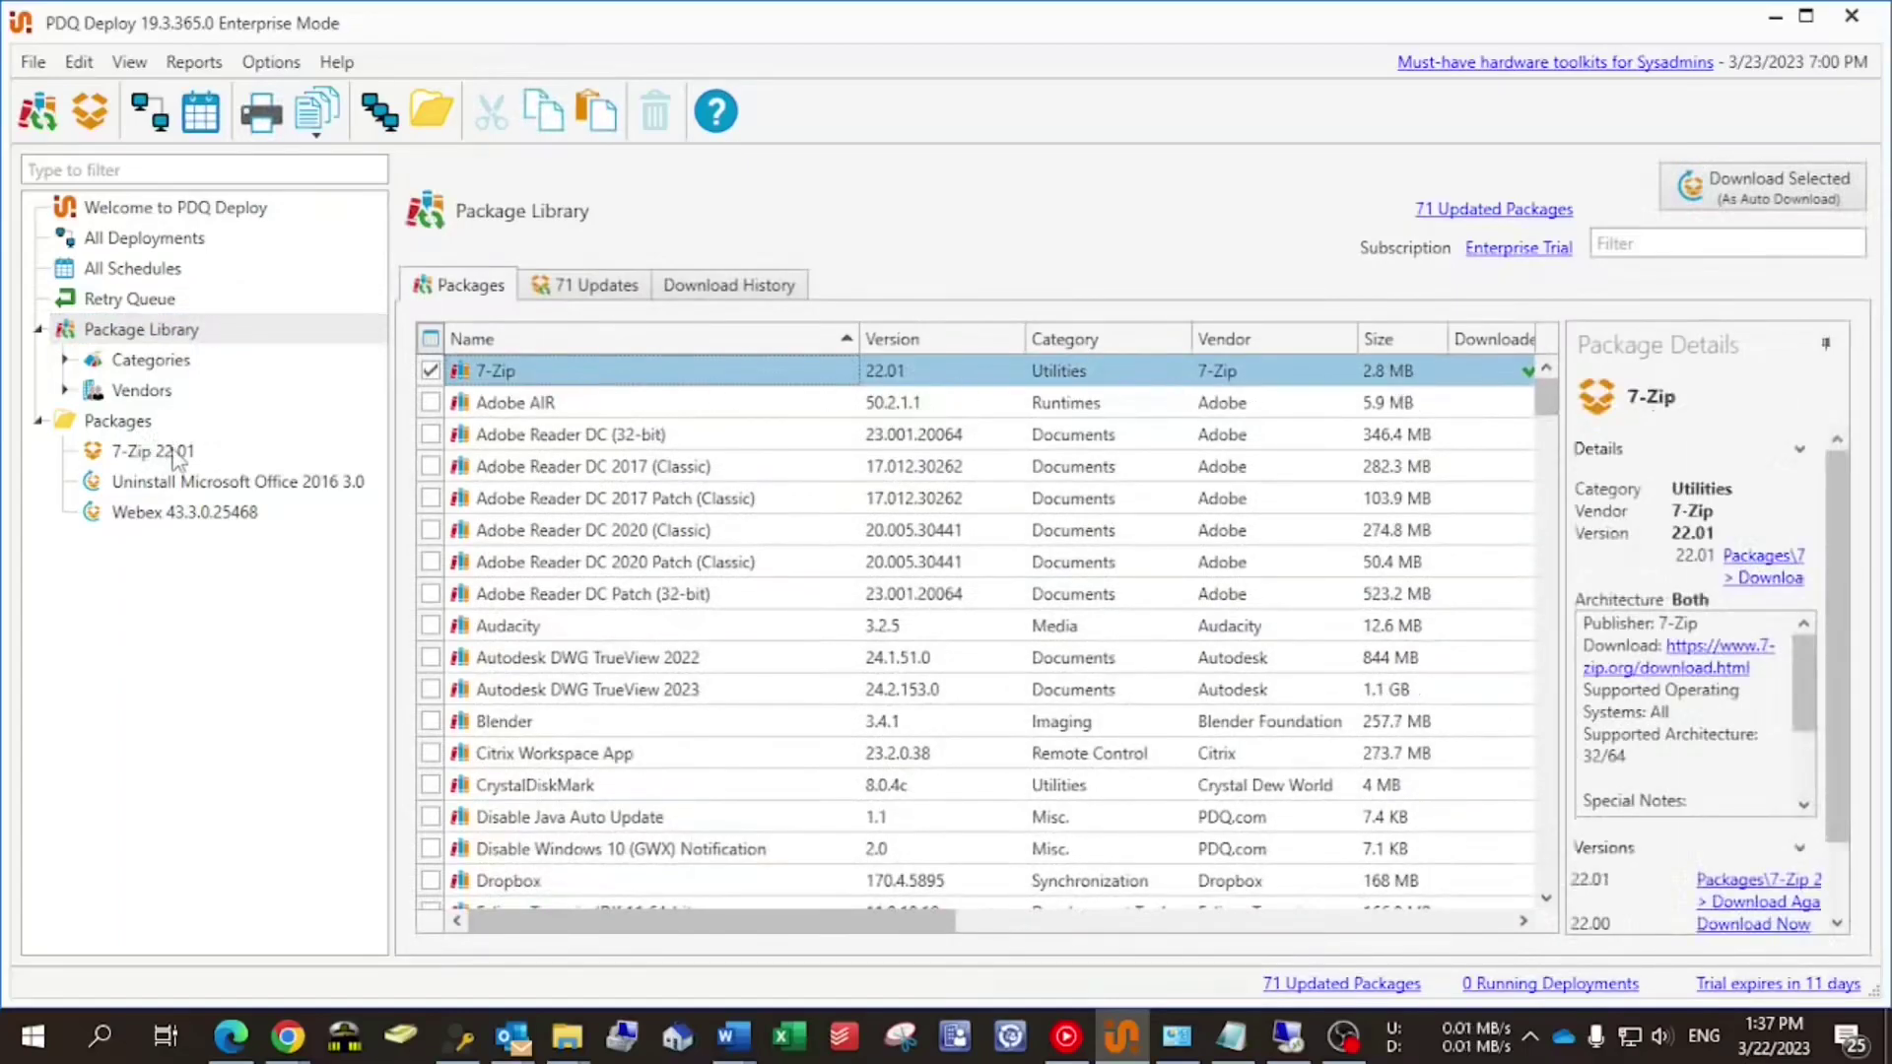
pyautogui.scroll(-12, 752, 536)
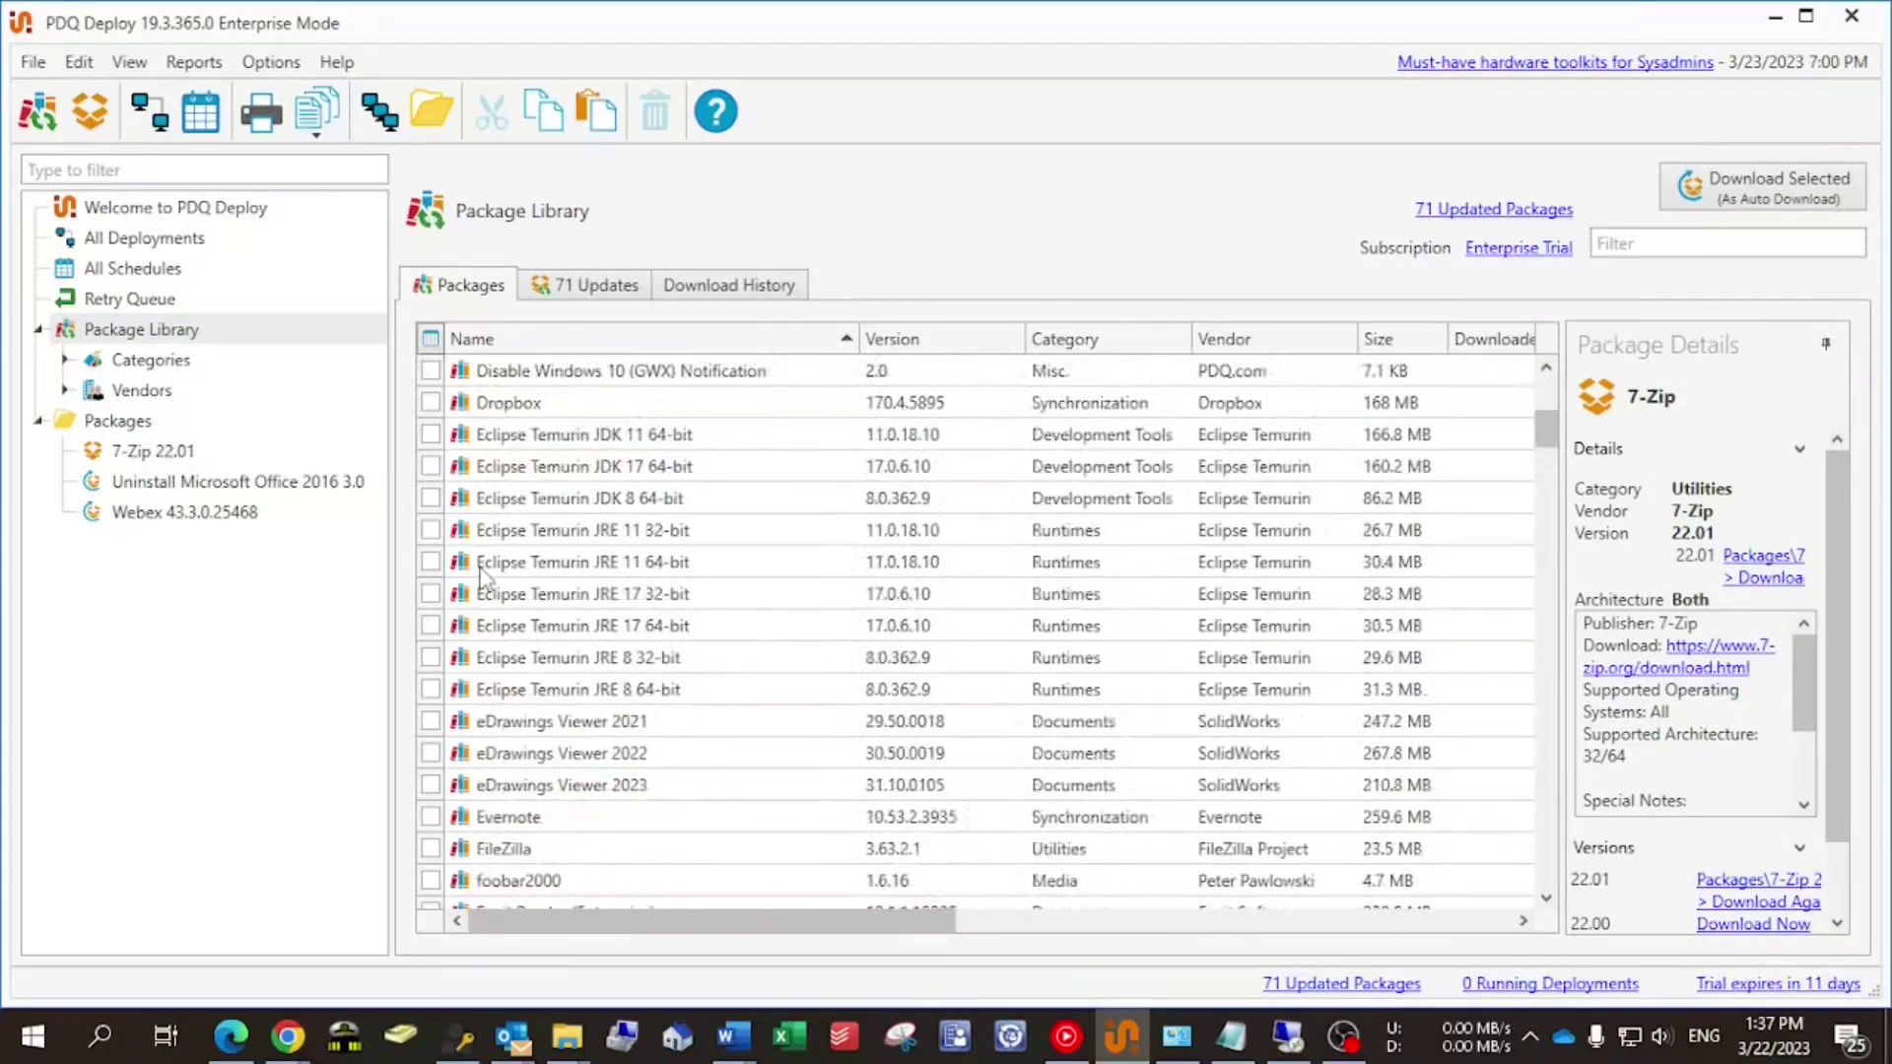
# Review the 7-Zip 22.01 package's steps in the package editor, then close it
pyautogui.click(160, 452)
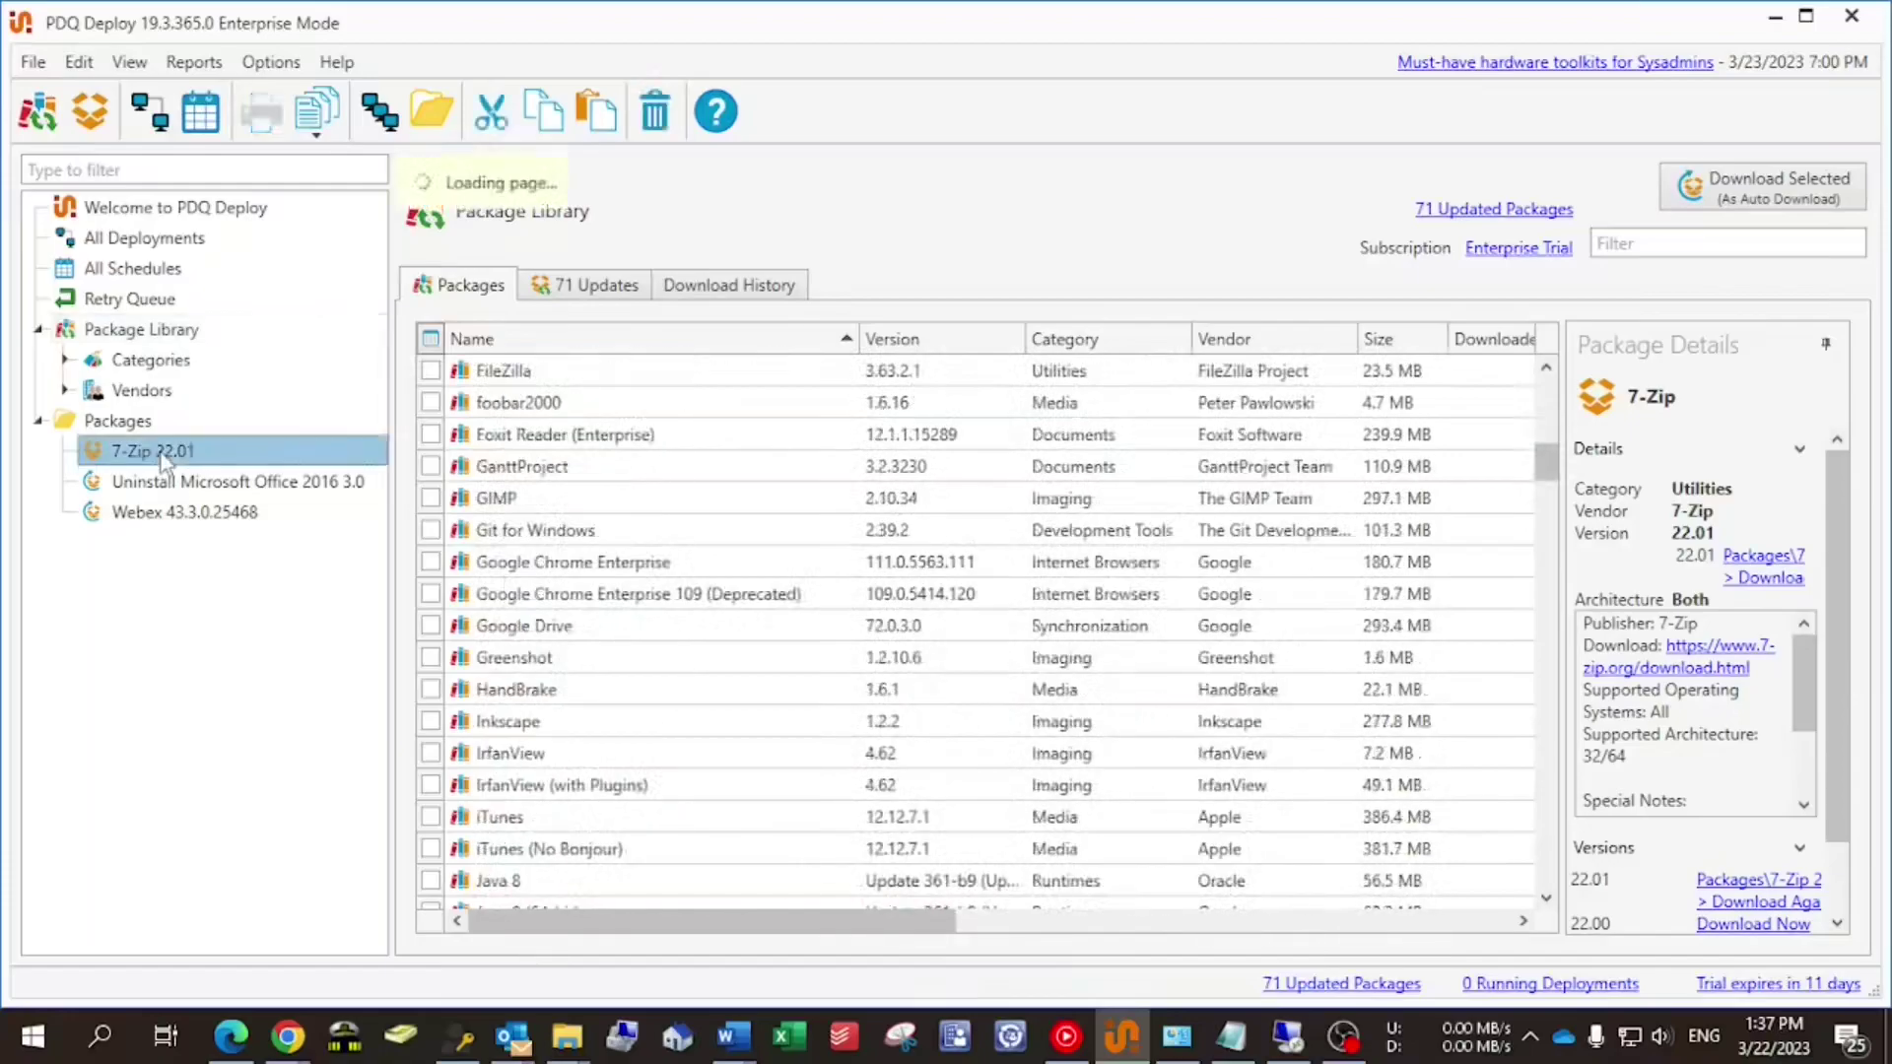
pyautogui.doubleClick(225, 453)
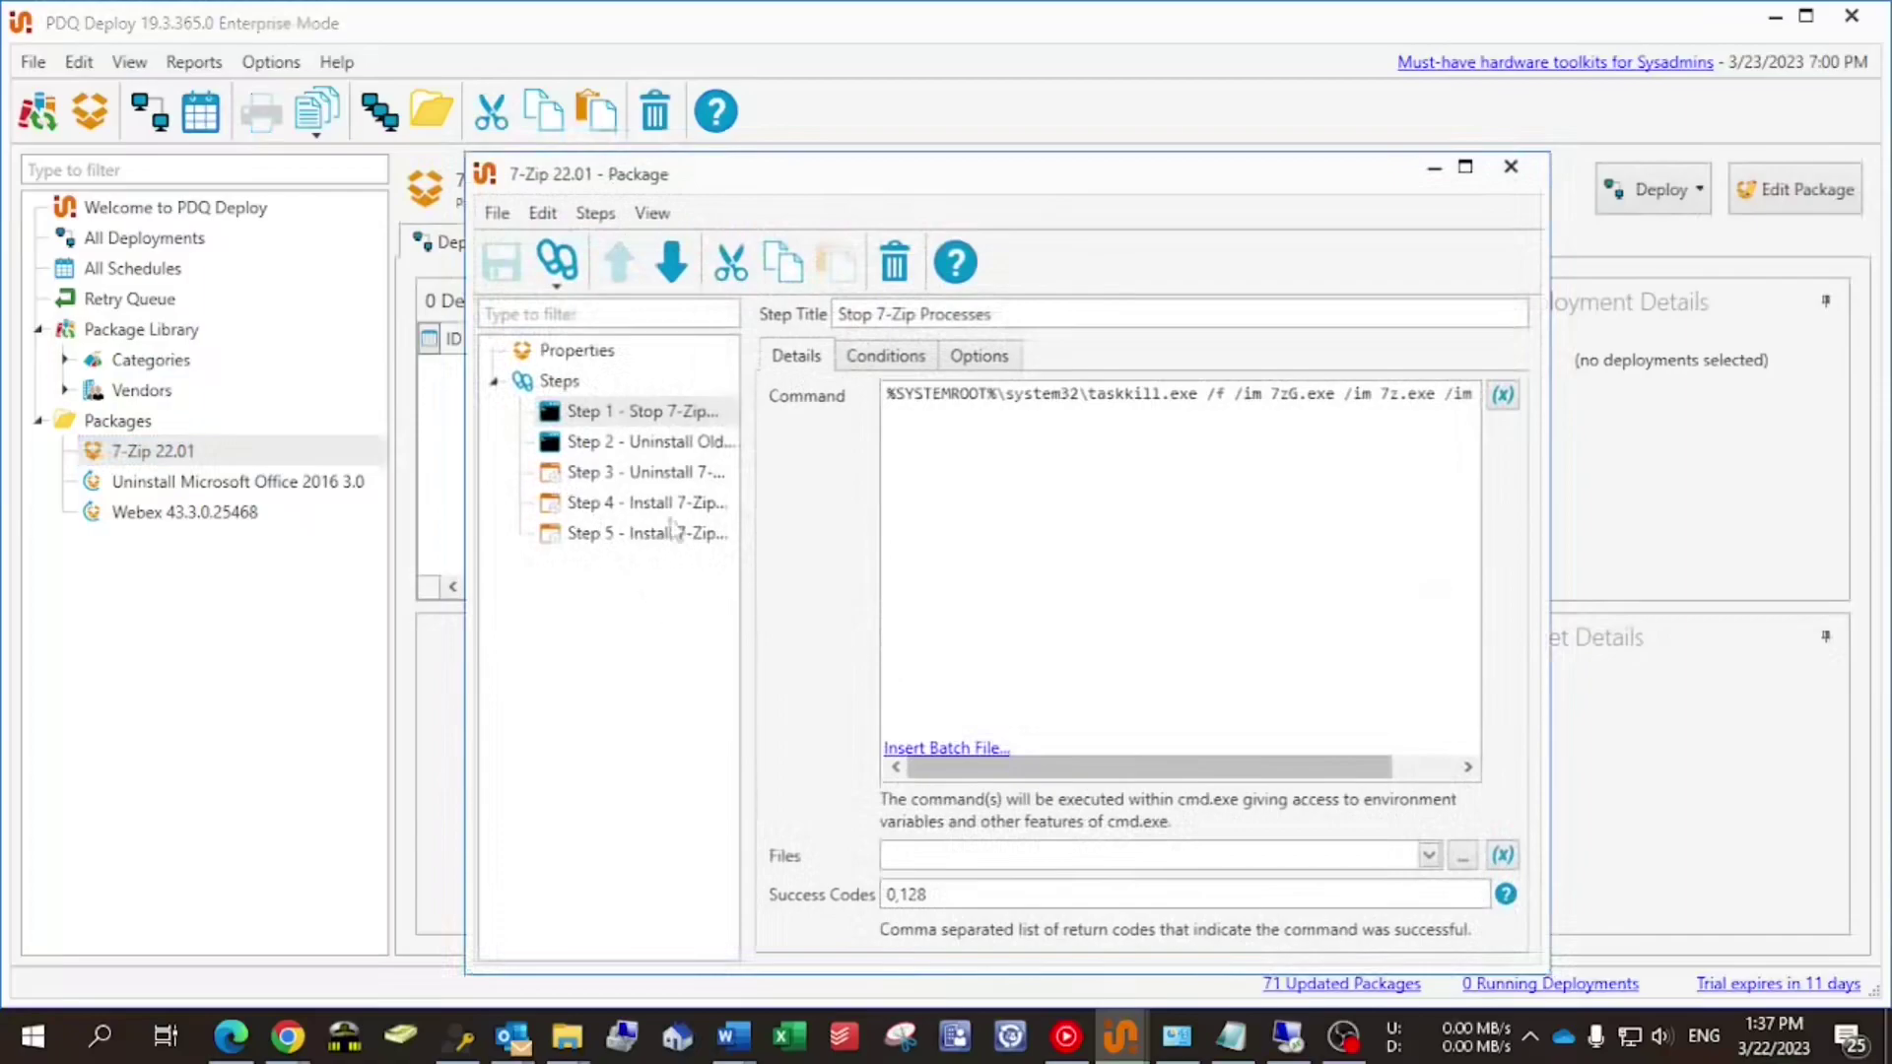
pyautogui.click(1511, 166)
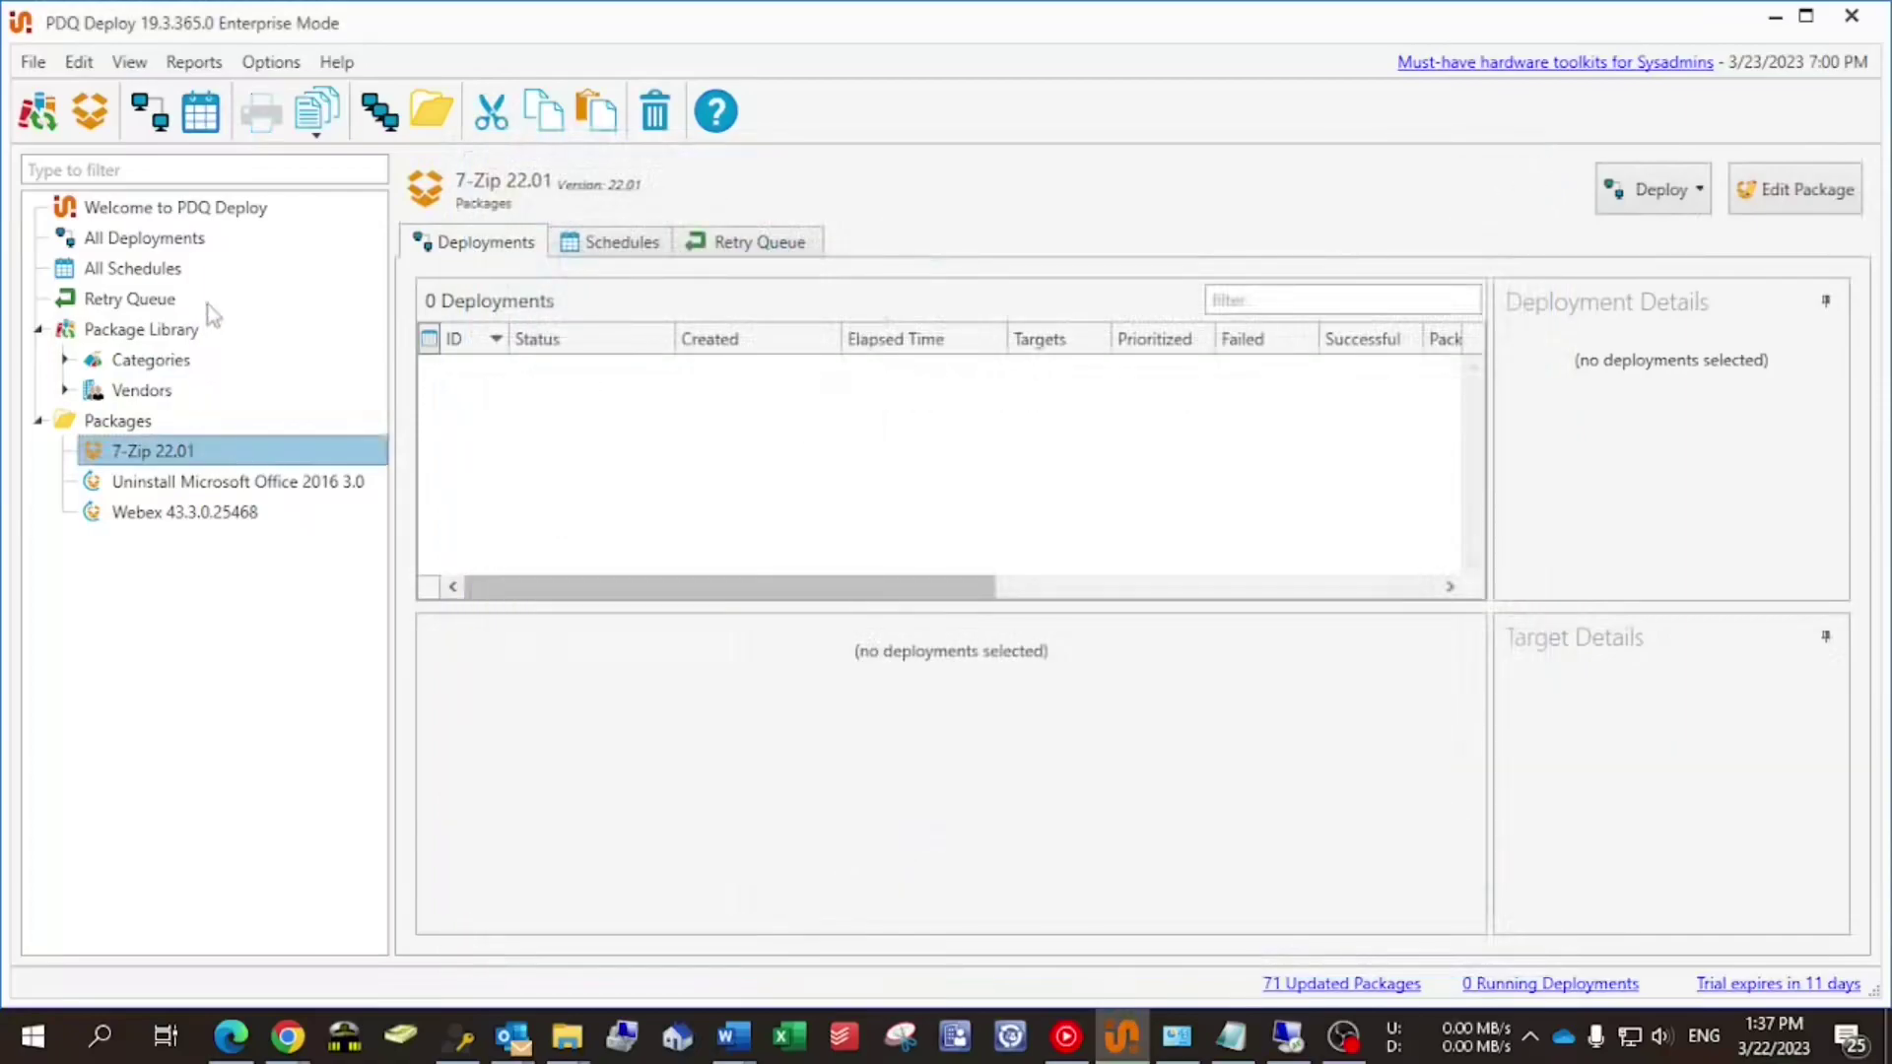
# Download VLC Media Player from the Package Library as a standard package
pyautogui.click(158, 331)
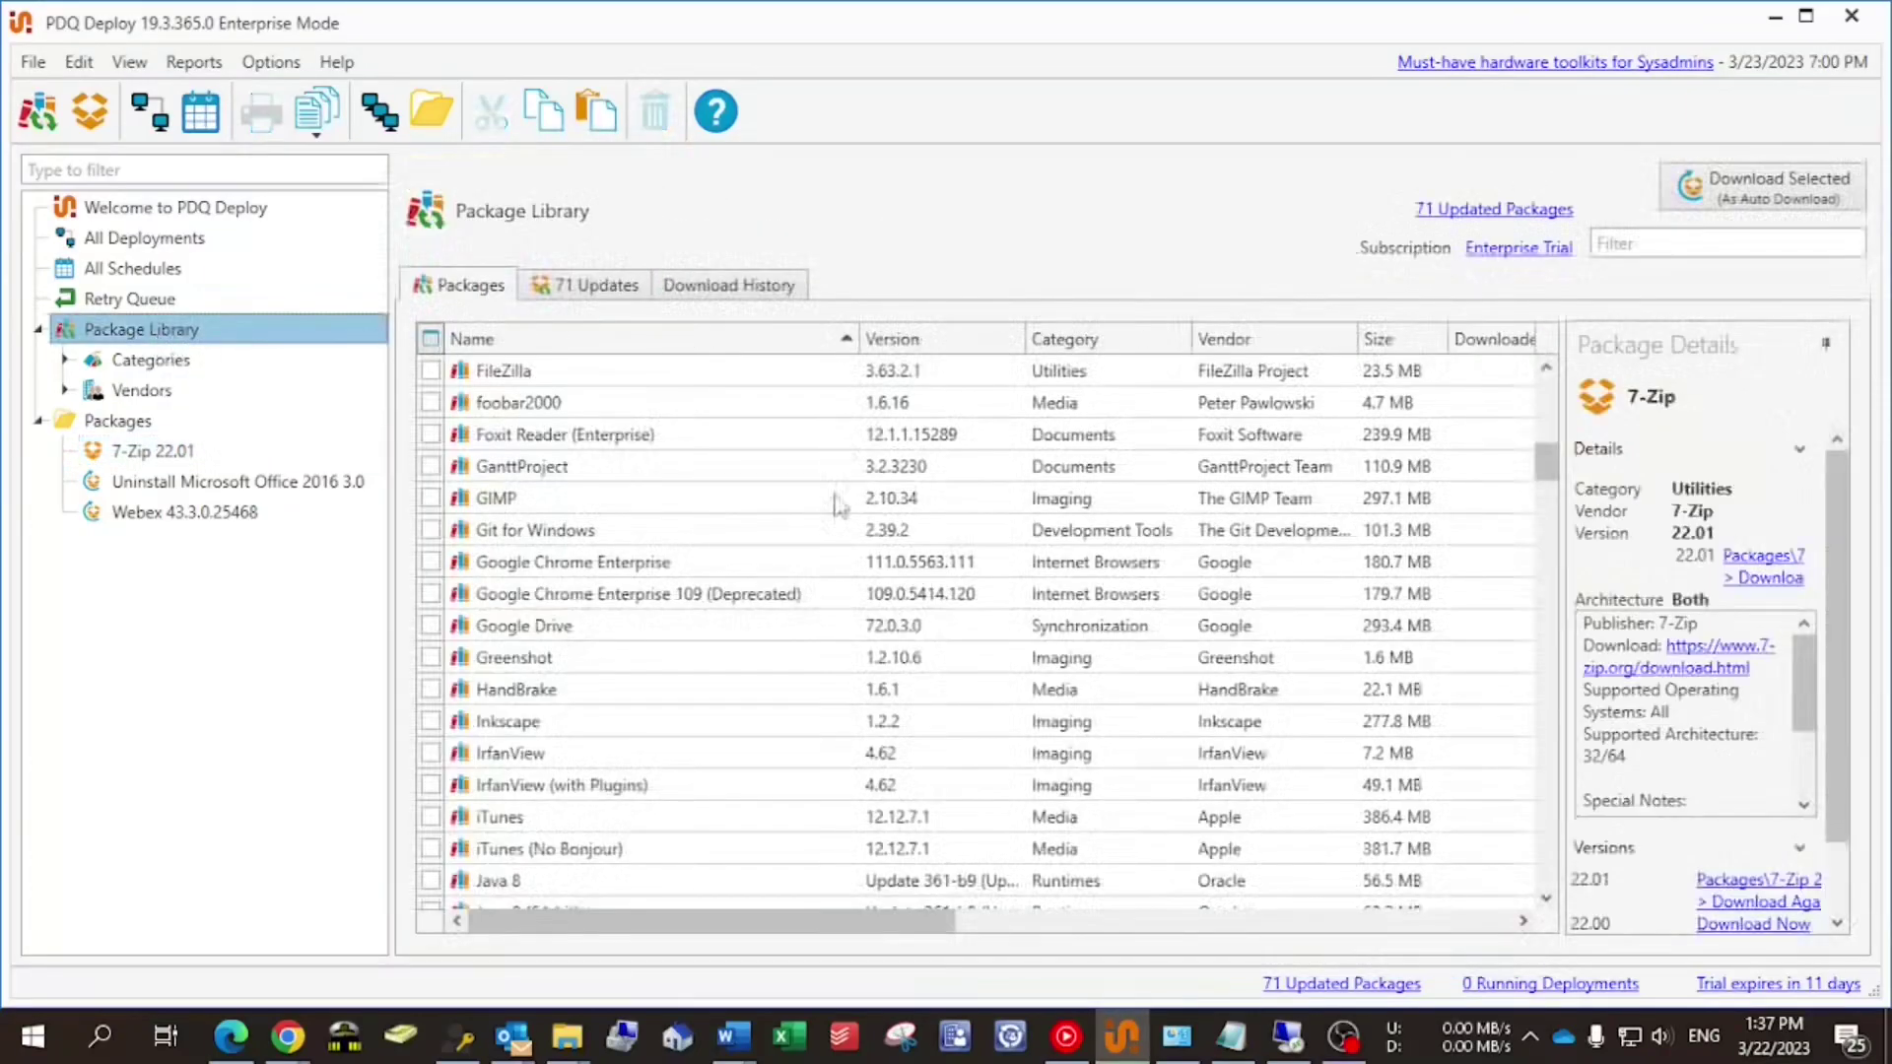
pyautogui.click(563, 531)
pyautogui.scroll(-1, 580, 662)
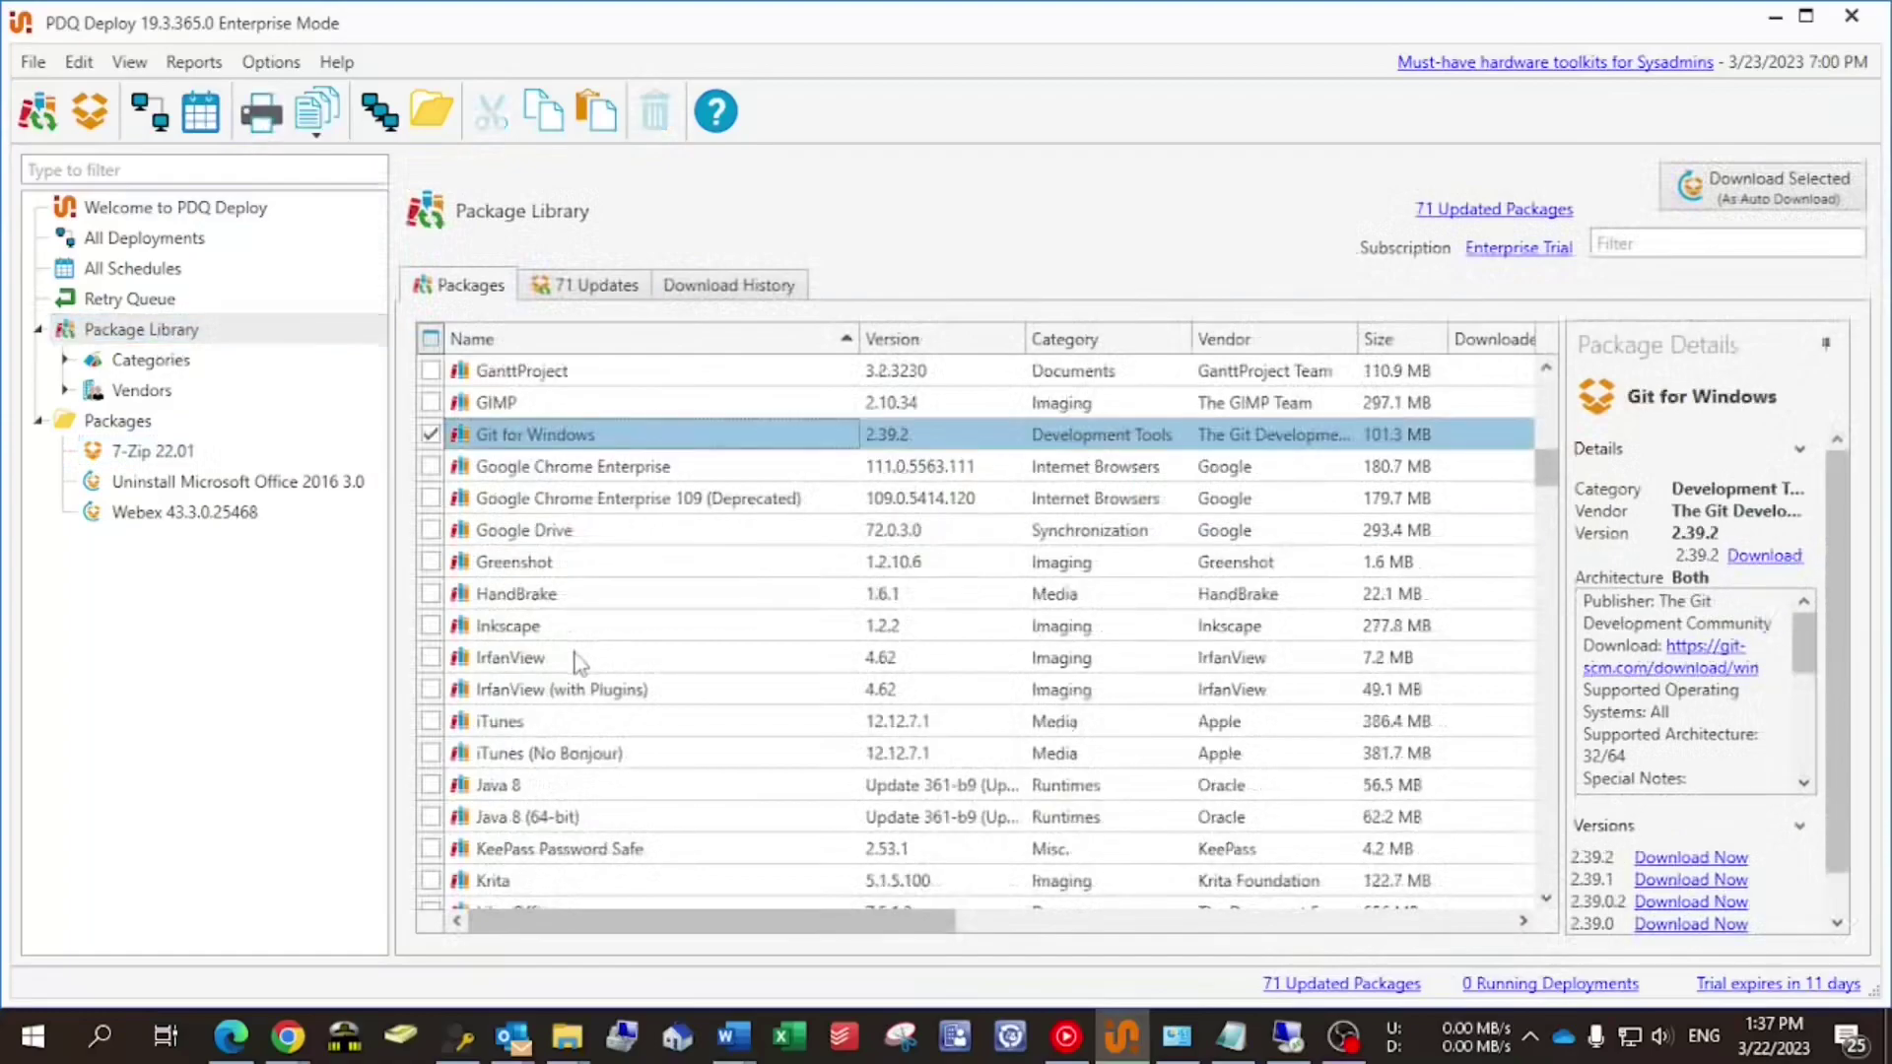
pyautogui.press('v')
pyautogui.scroll(-4, 562, 627)
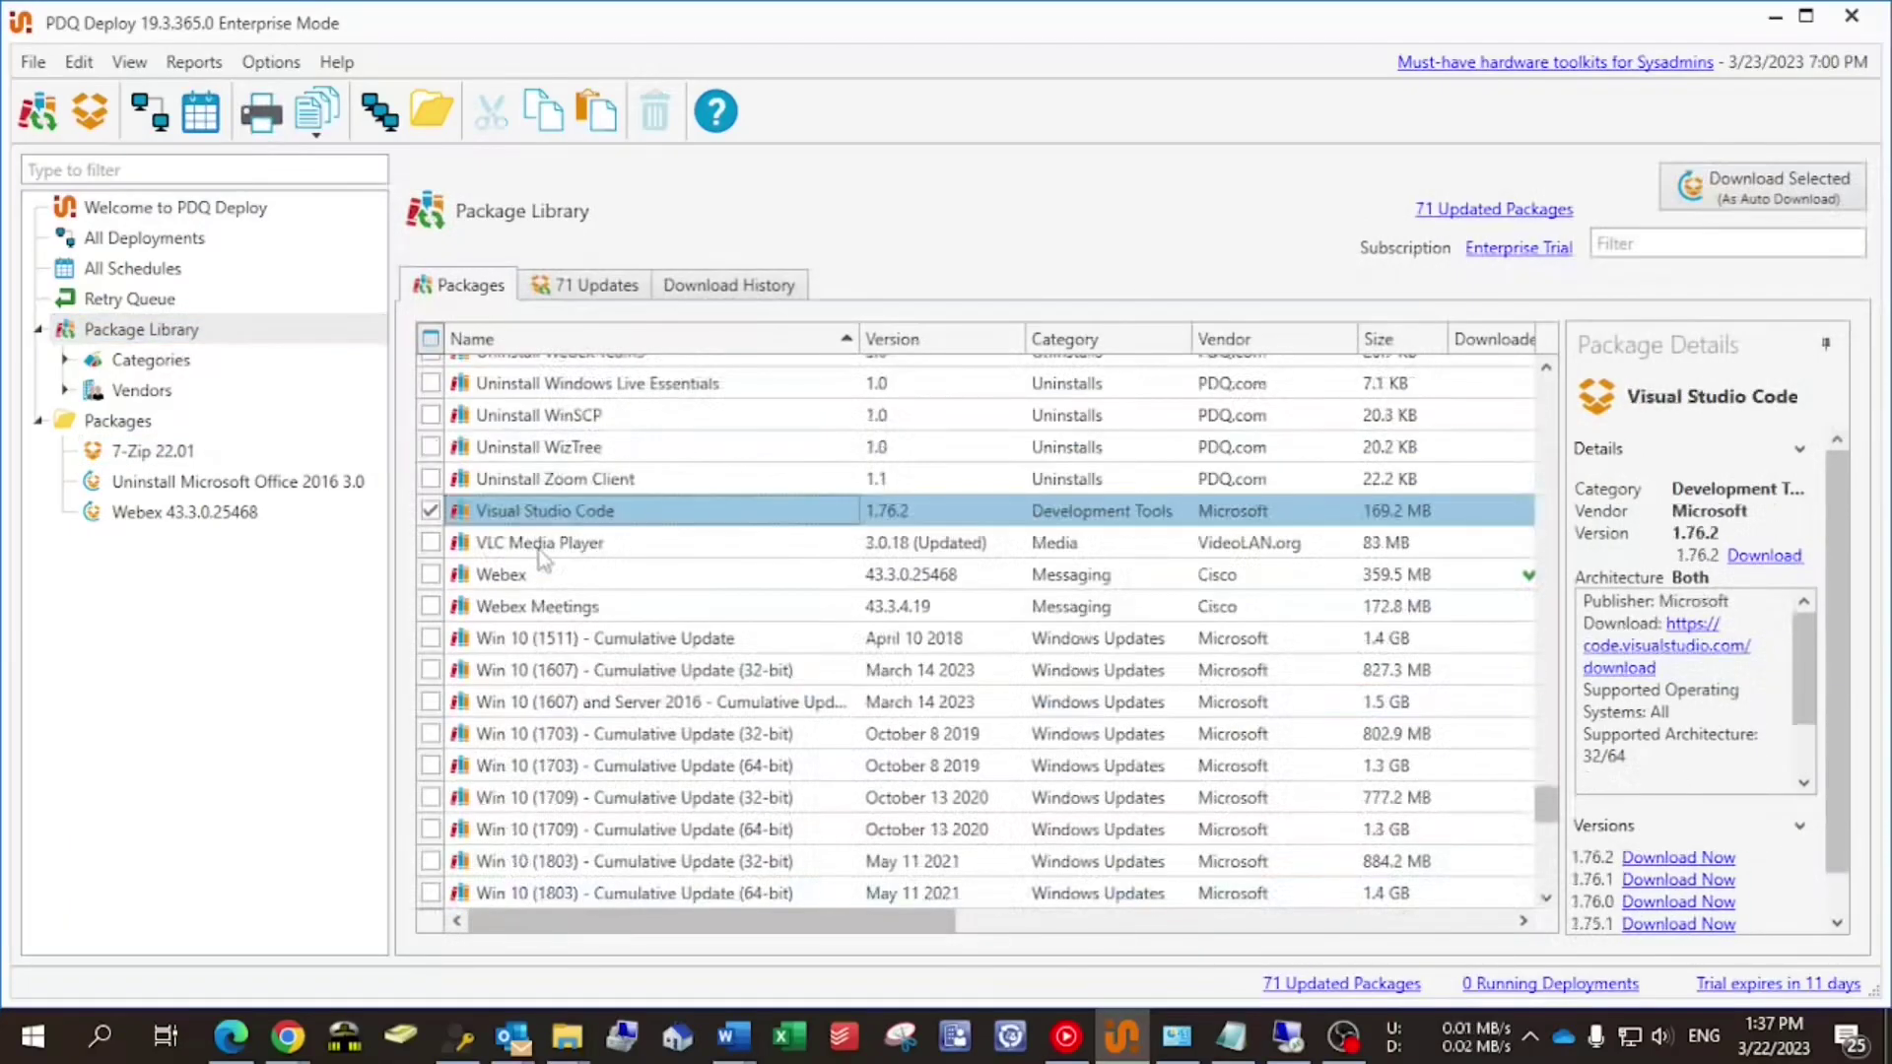
pyautogui.click(541, 557)
pyautogui.rightClick(542, 555)
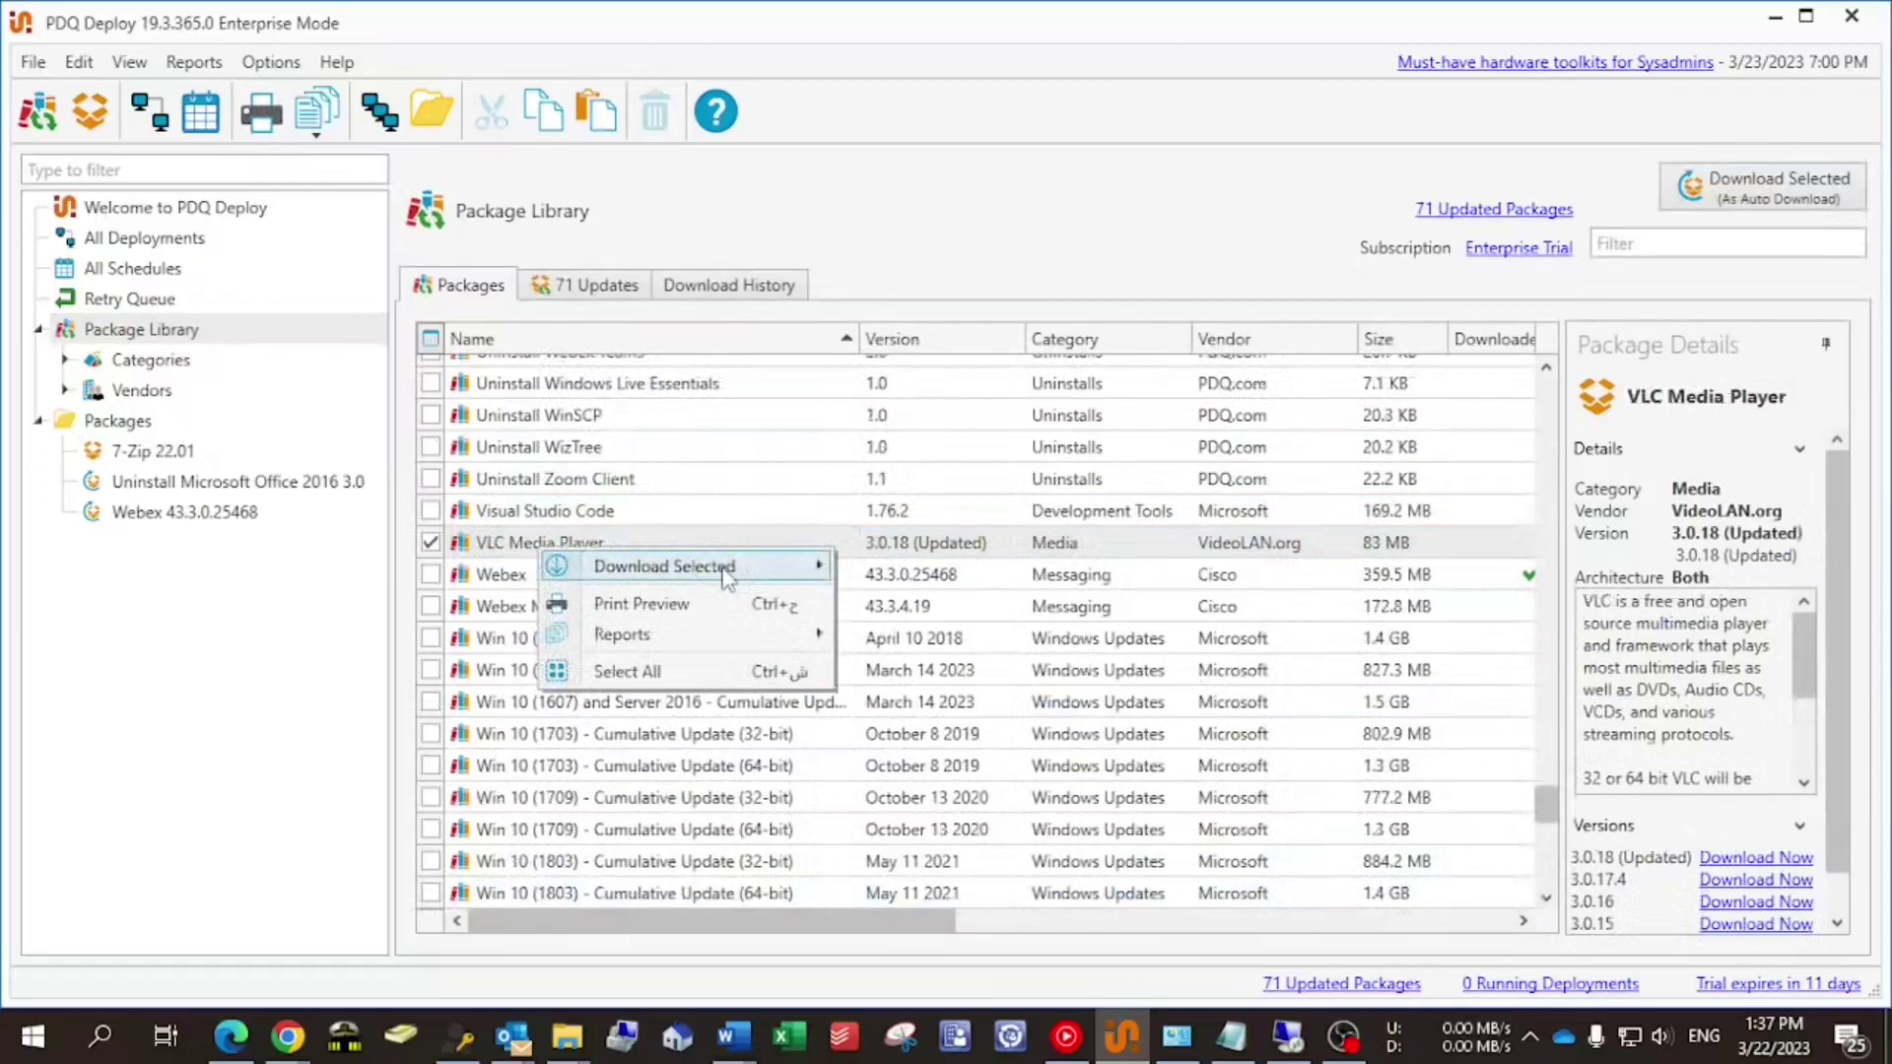
pyautogui.moveTo(734, 572)
pyautogui.click(947, 601)
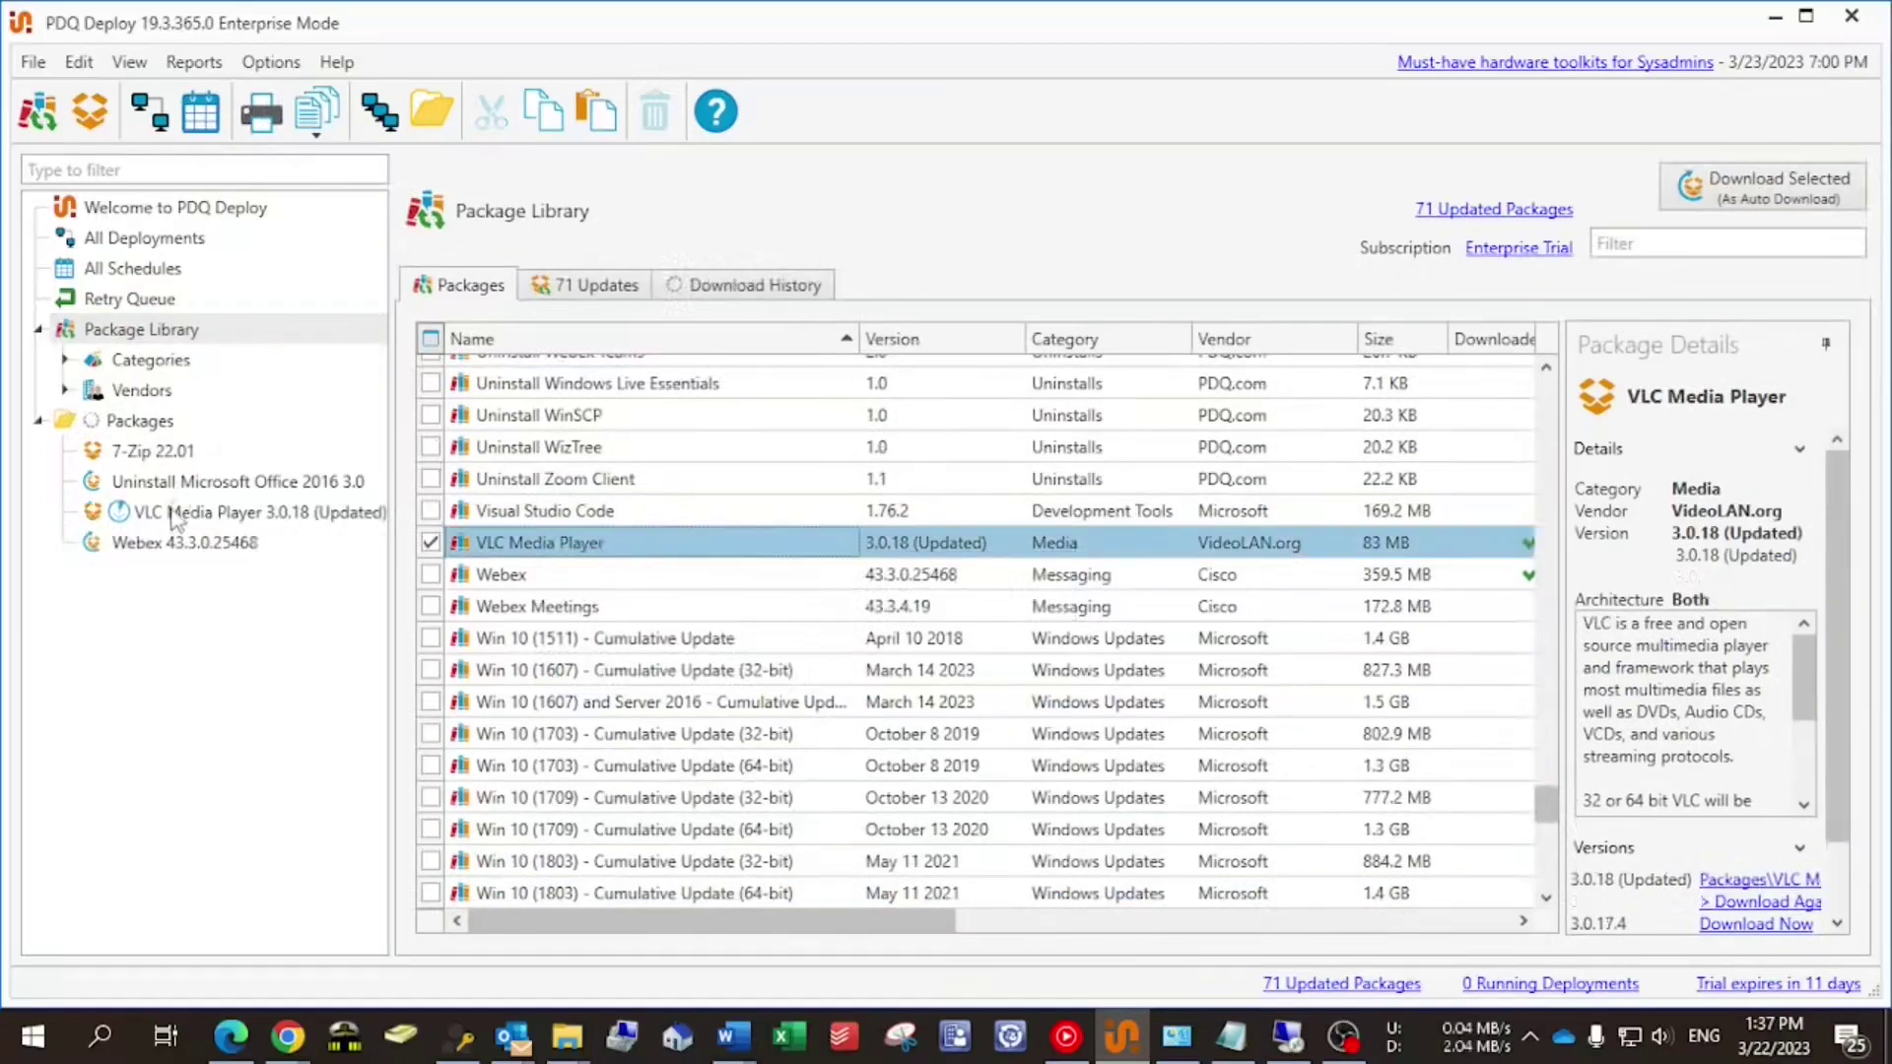
# Download PDFsam Basic from the Package Library as a standard package
pyautogui.scroll(5, 584, 708)
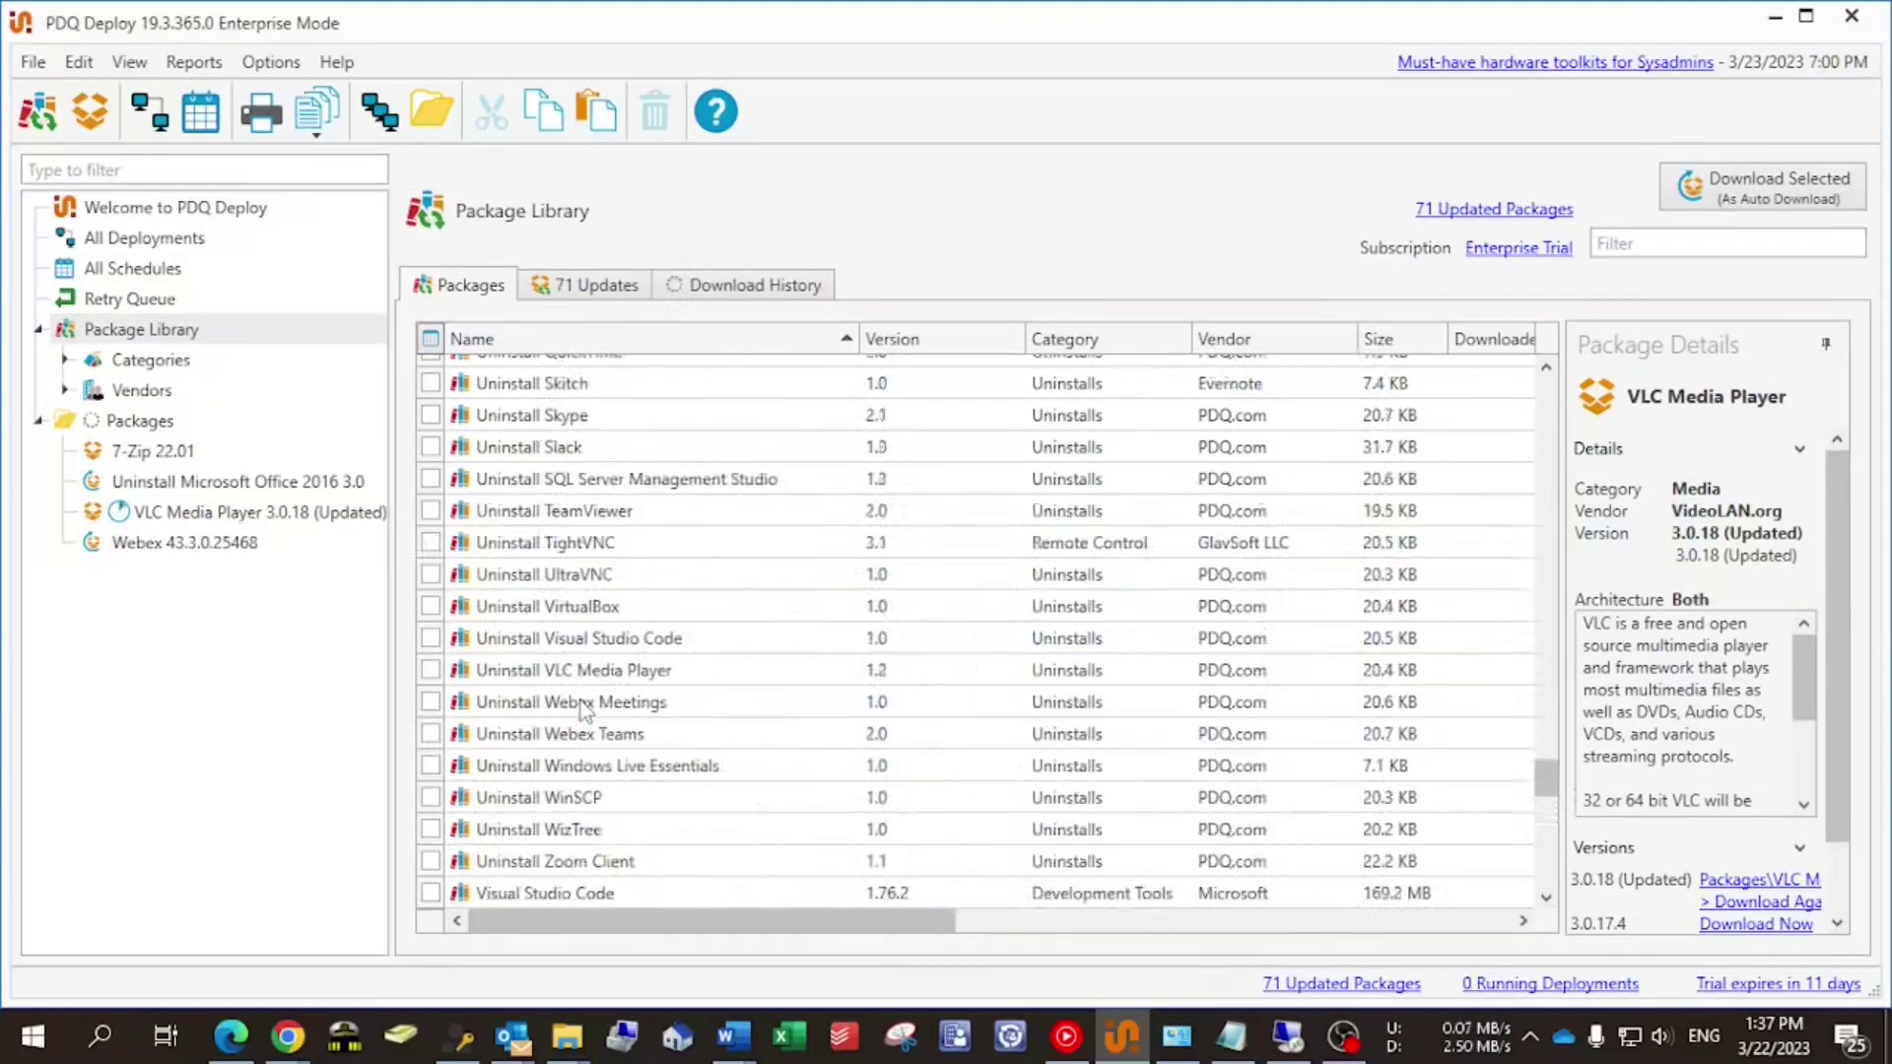
pyautogui.scroll(1, 583, 708)
pyautogui.click(584, 702)
pyautogui.scroll(20, 584, 695)
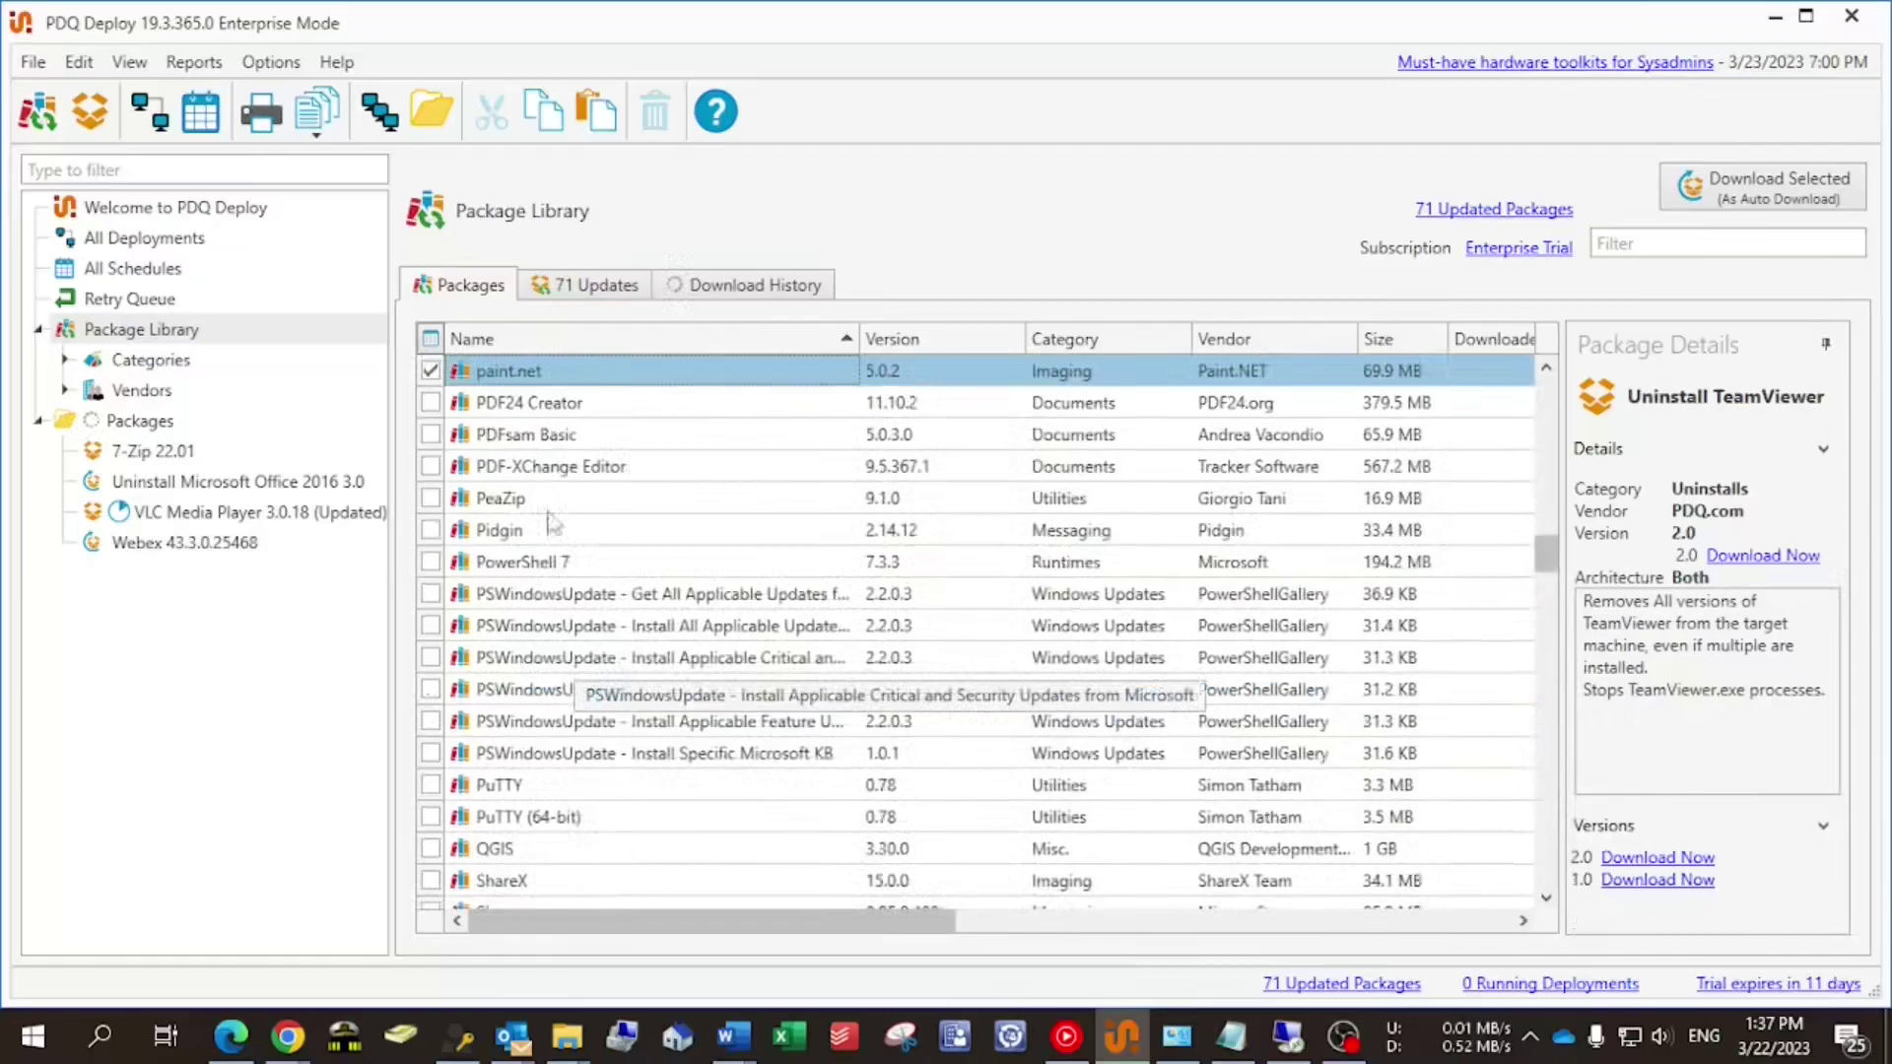
pyautogui.click(507, 435)
pyautogui.rightClick(508, 442)
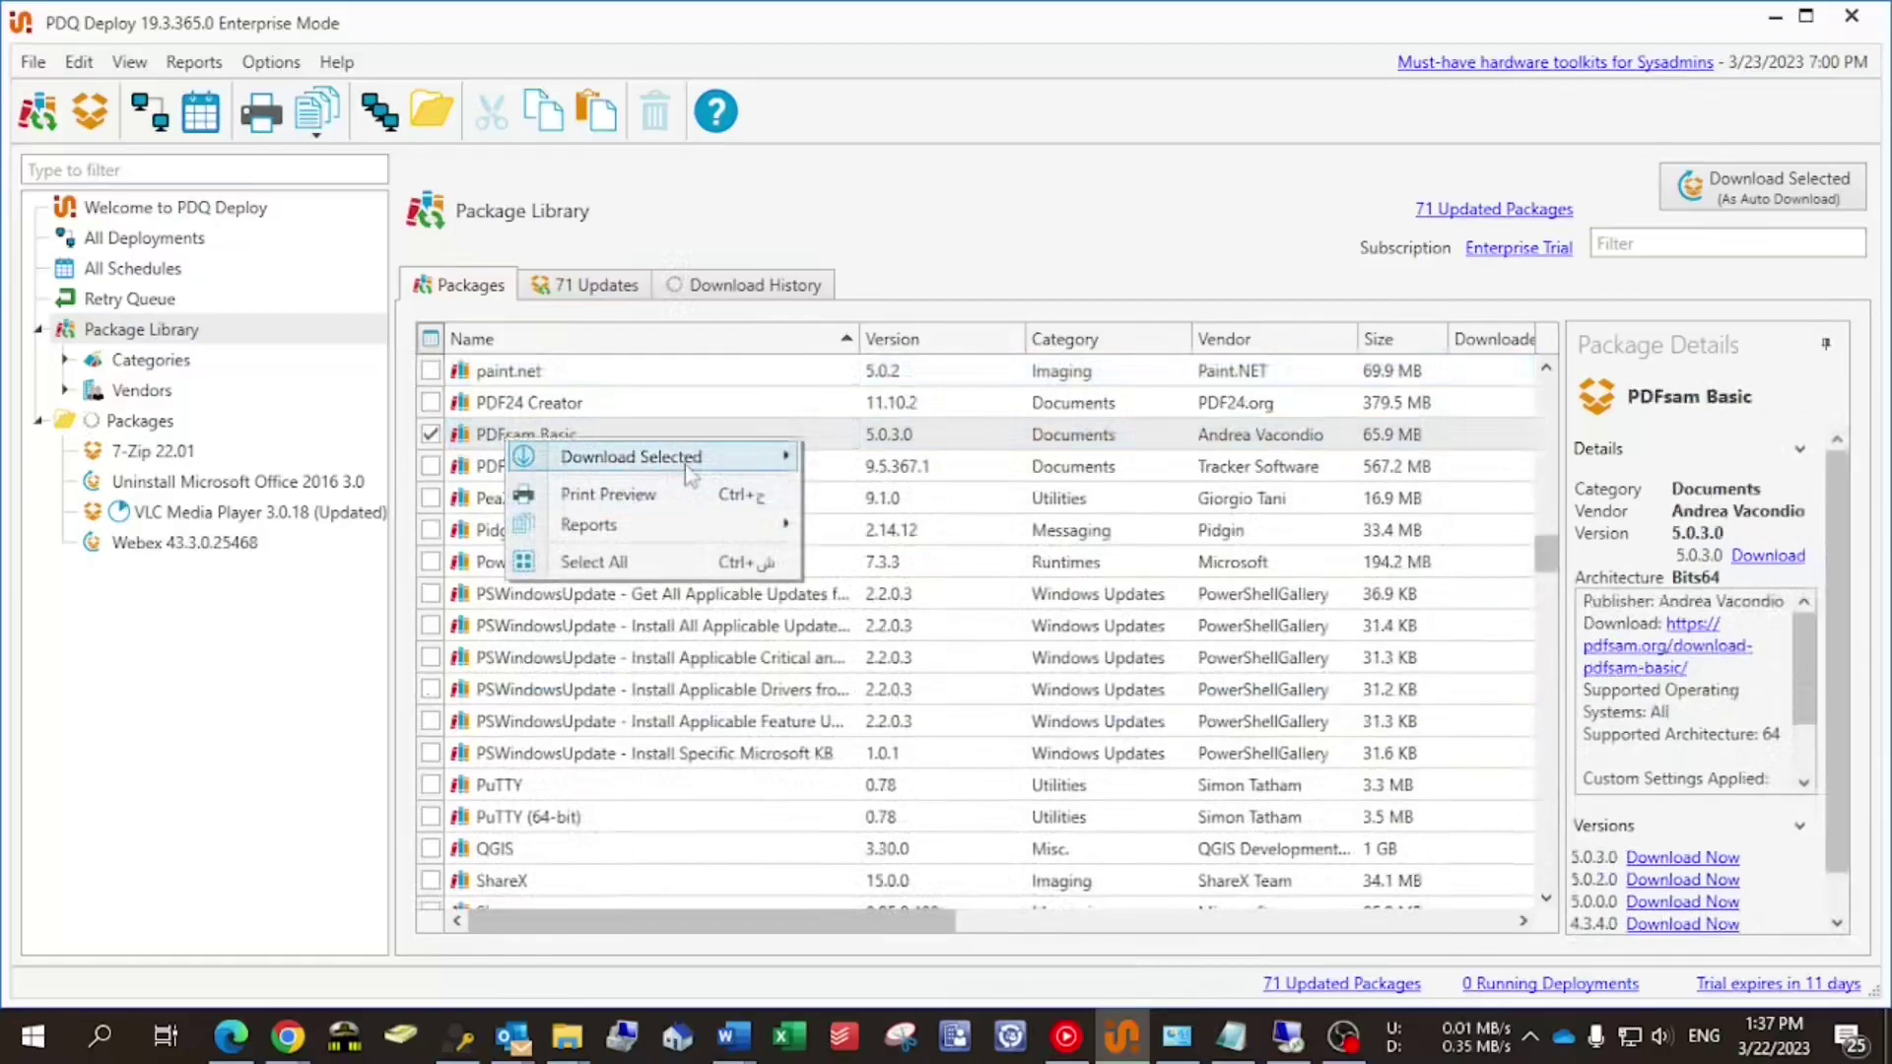
pyautogui.moveTo(698, 464)
pyautogui.click(879, 495)
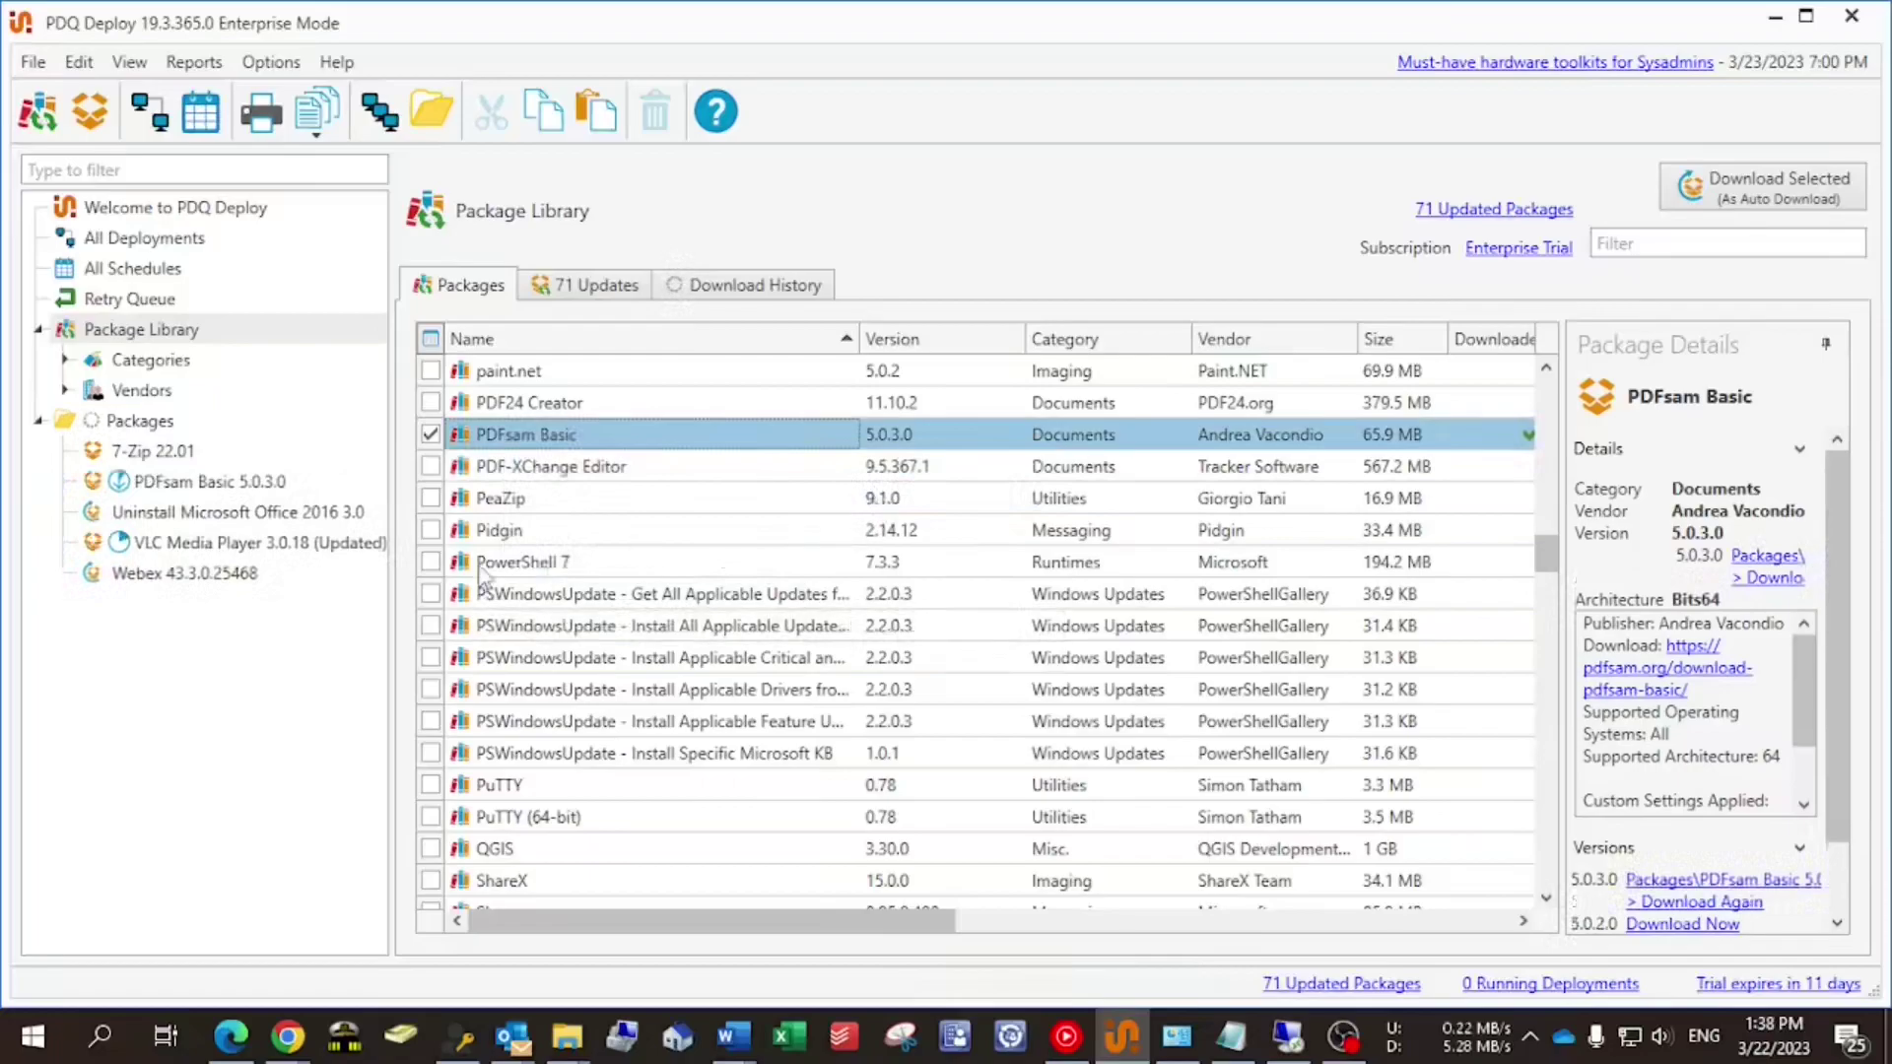
# Browse the Notepad++ and Microsoft Teams 1.6.0.4472 details in the library
pyautogui.scroll(-1, 485, 603)
pyautogui.scroll(4, 542, 613)
pyautogui.scroll(5, 545, 616)
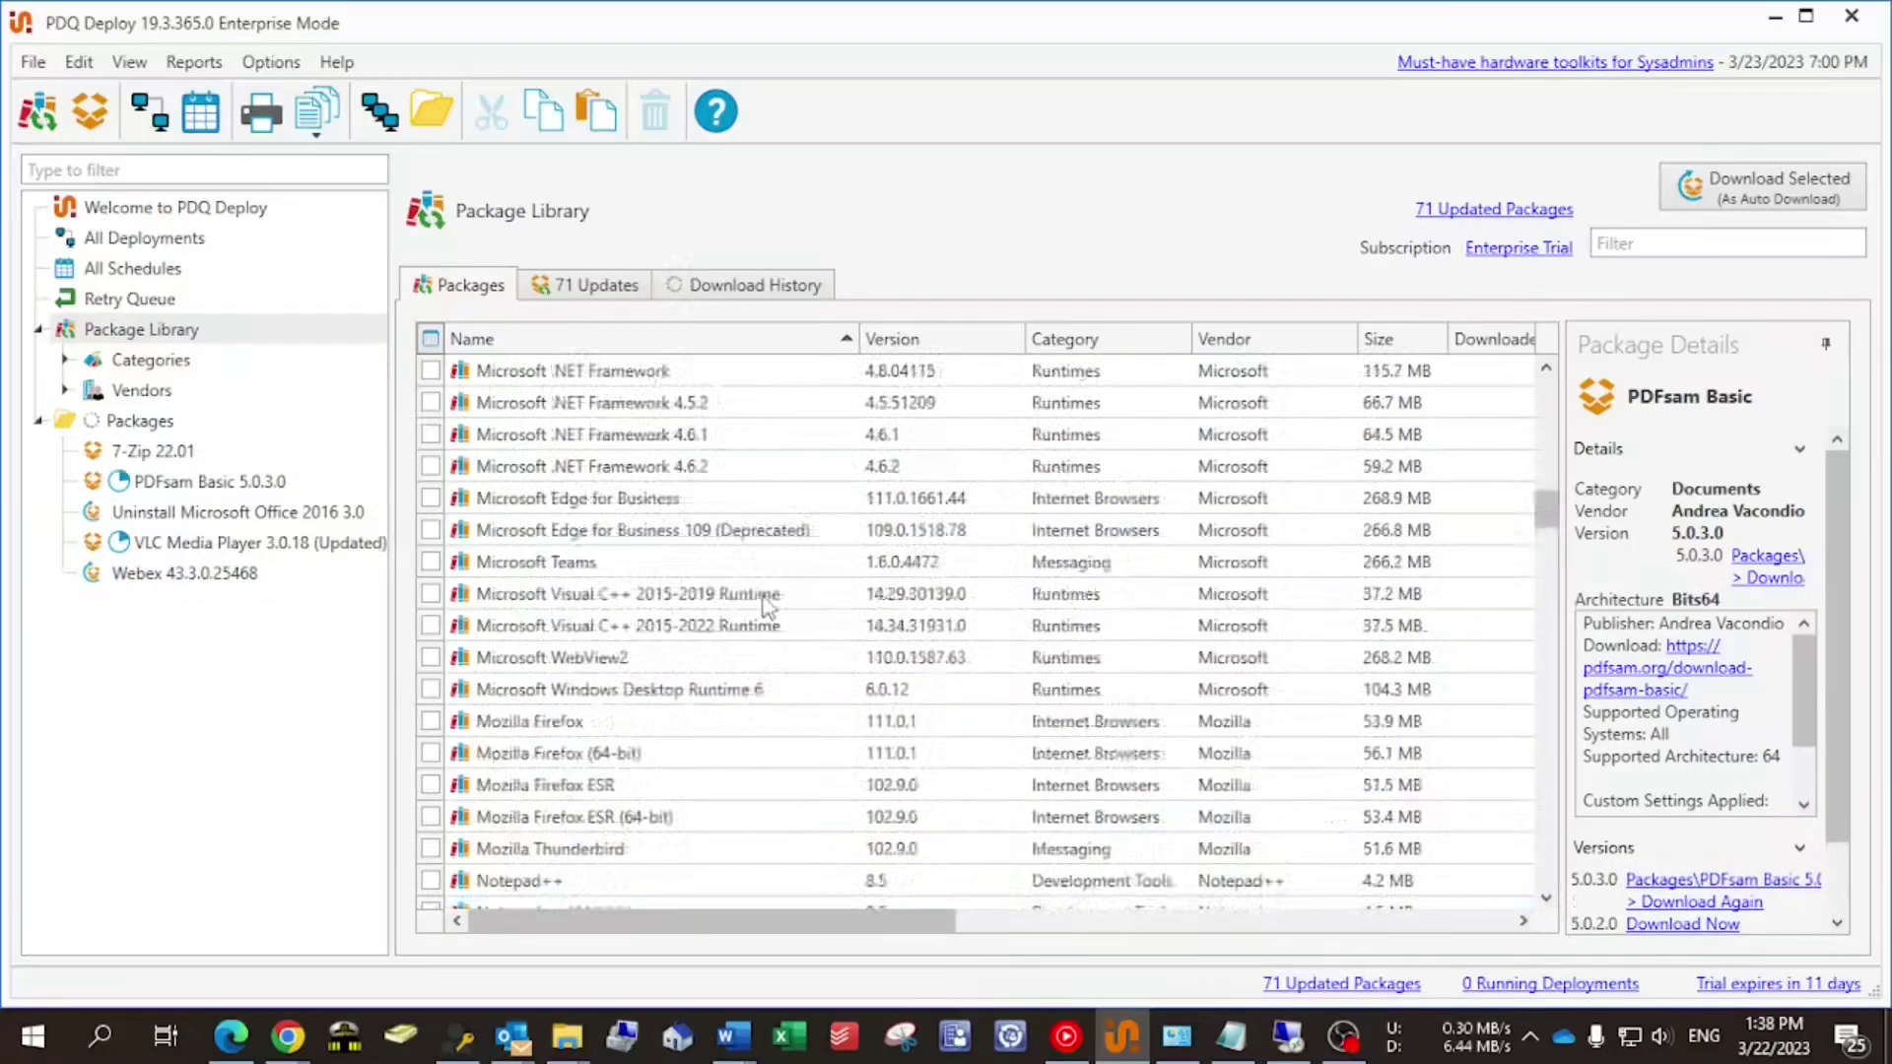
pyautogui.scroll(-1, 690, 607)
pyautogui.click(584, 886)
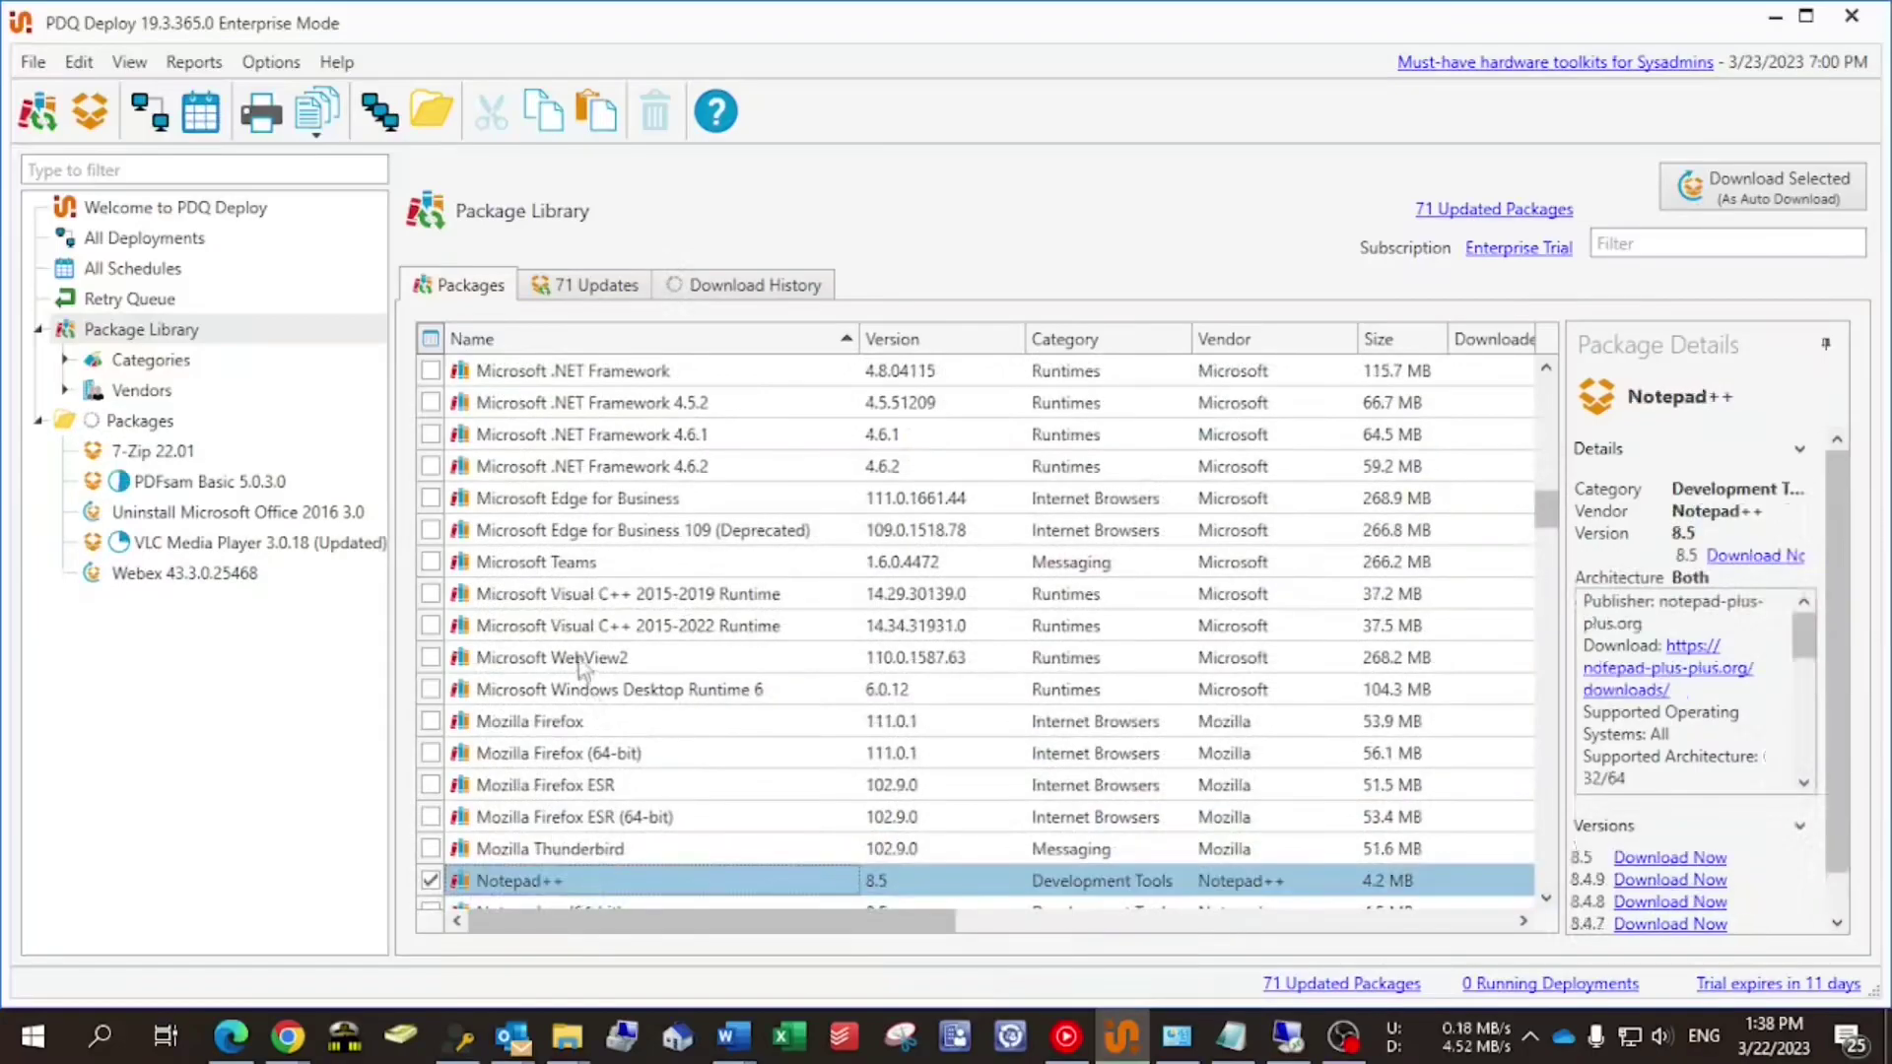
pyautogui.click(582, 564)
pyautogui.scroll(9, 1518, 650)
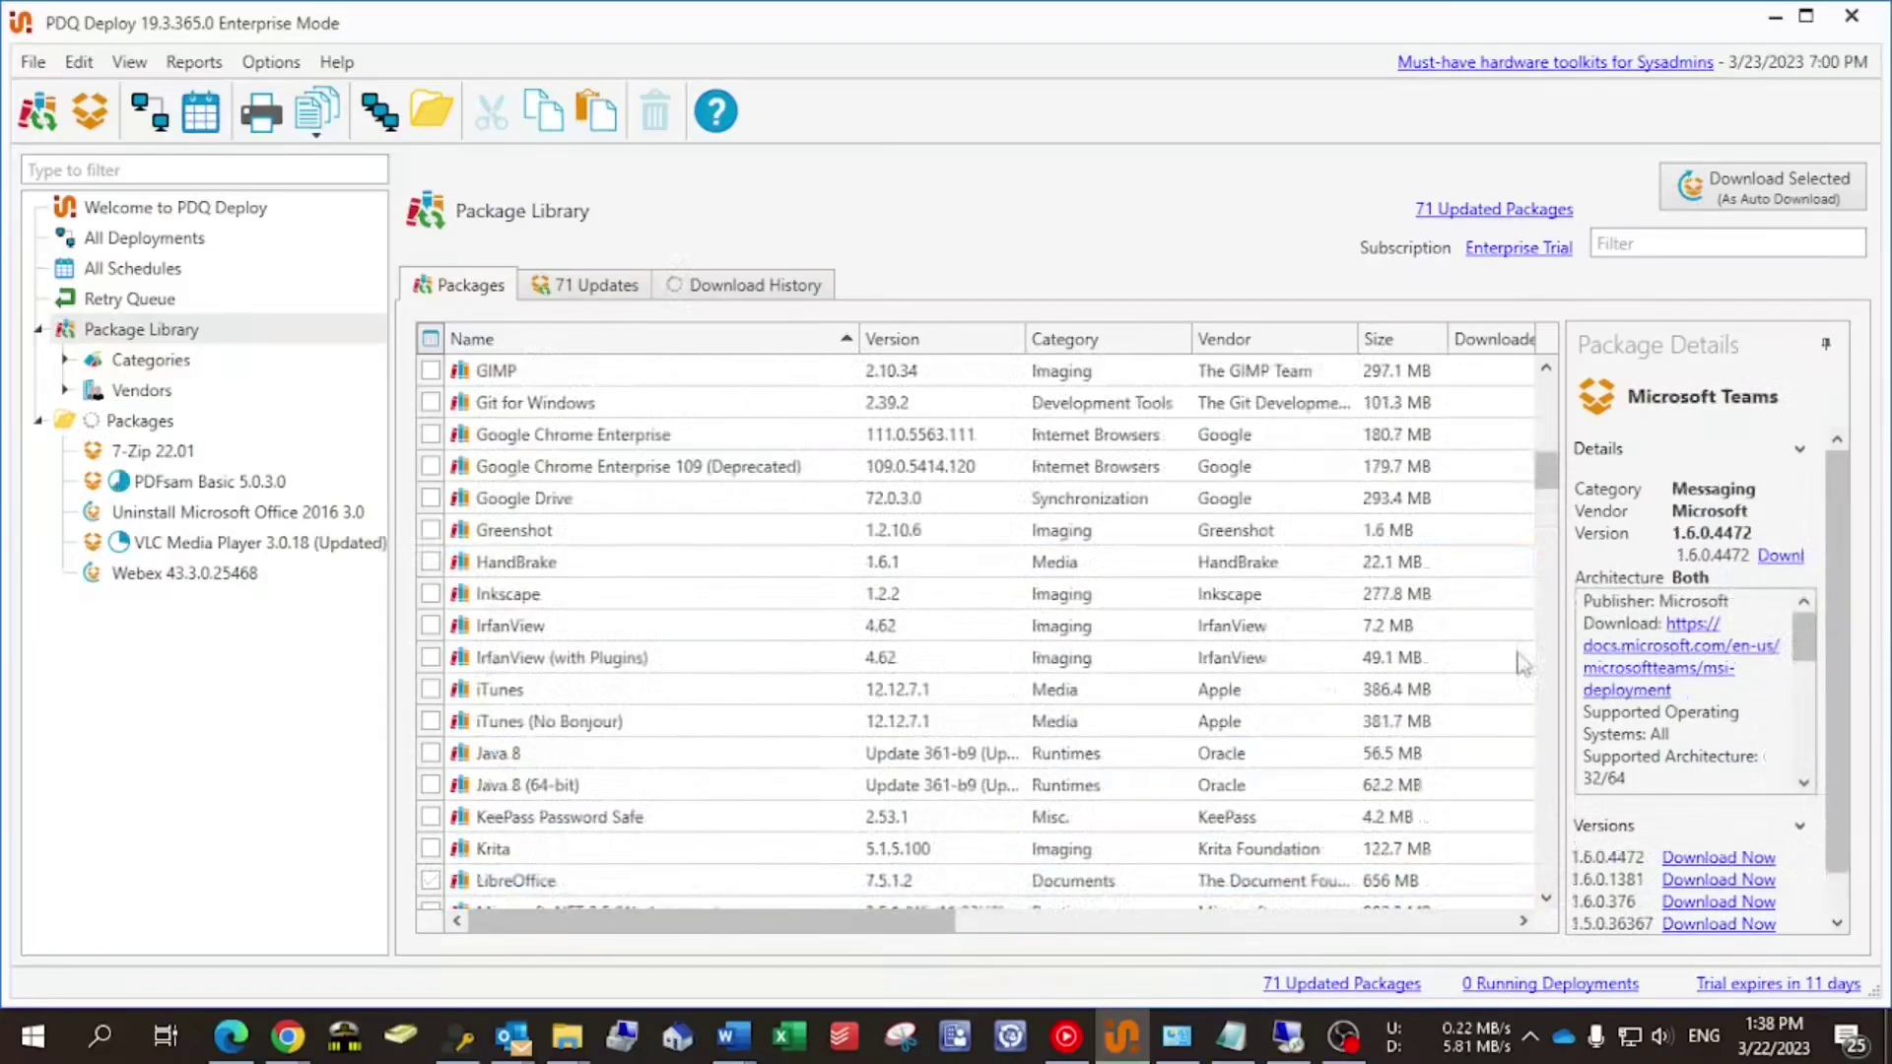
pyautogui.moveTo(1548, 474); pyautogui.dragTo(1550, 377)
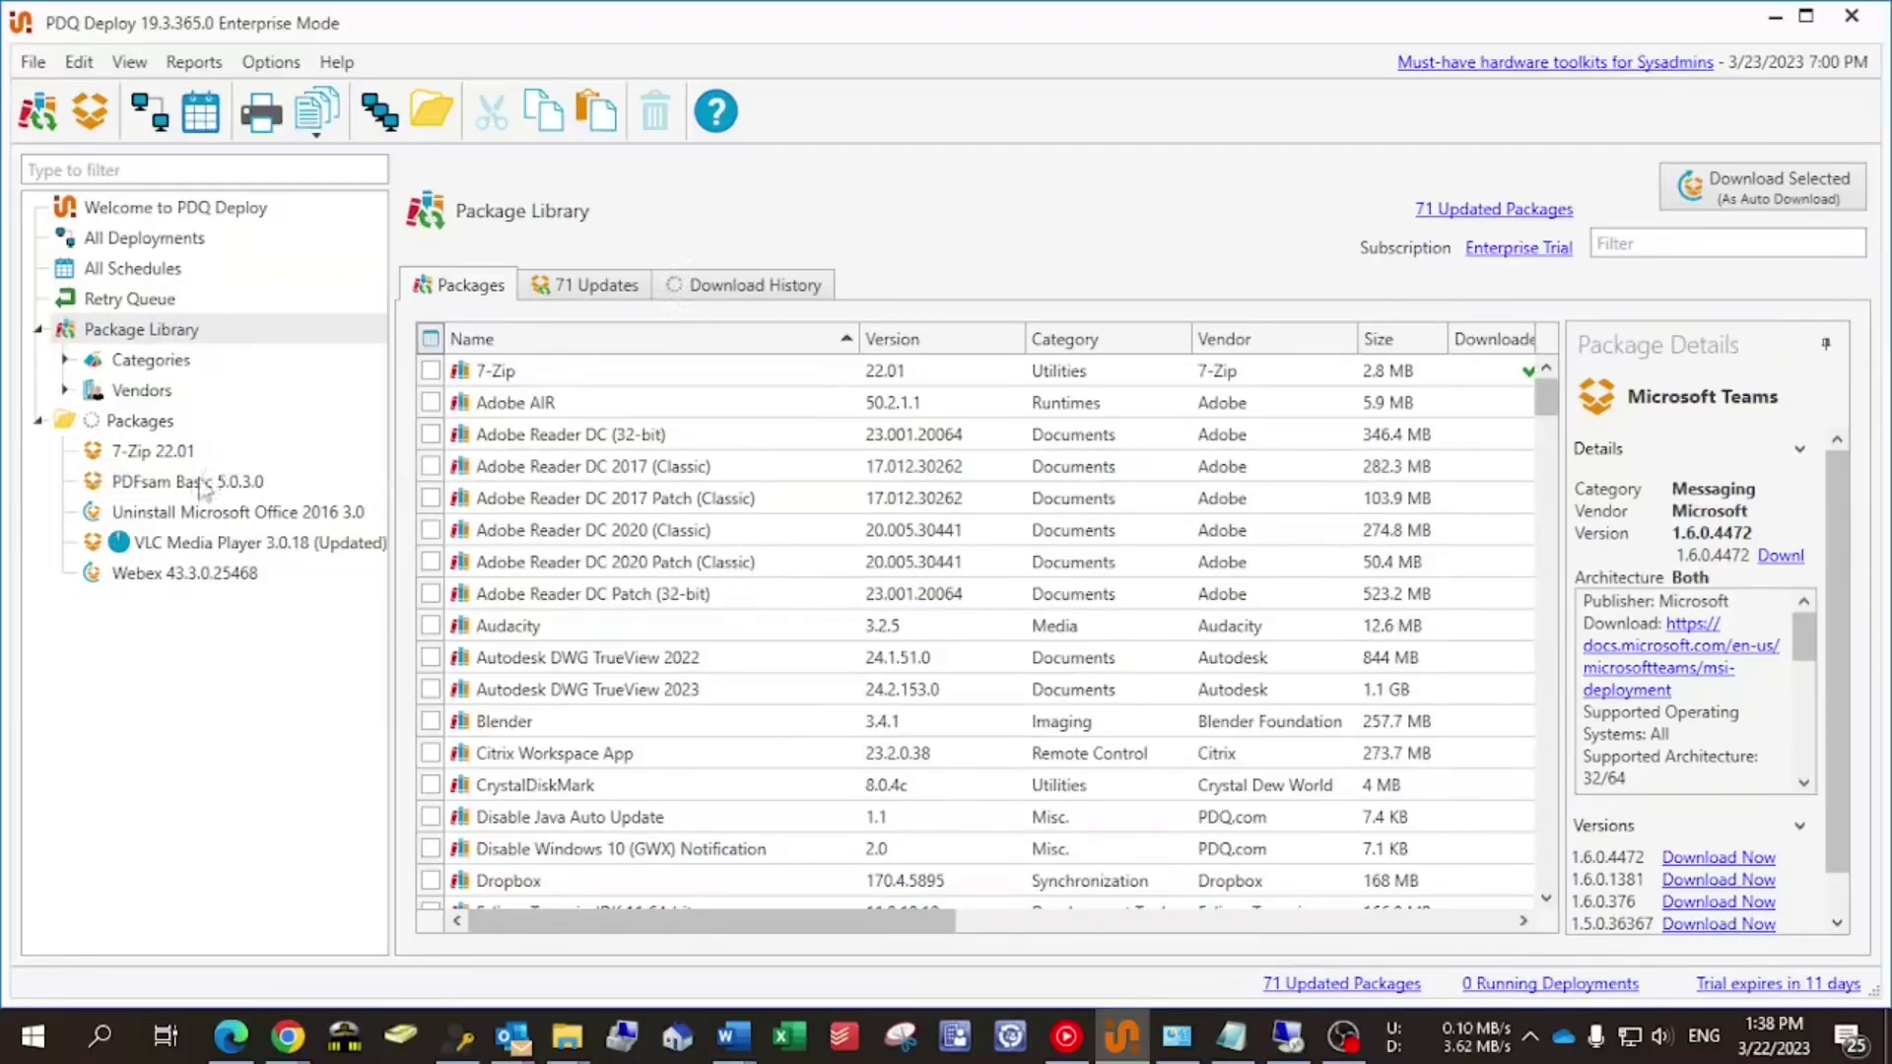
# Go to the VLC Media Player 3.0.18 package page under Packages
pyautogui.click(202, 545)
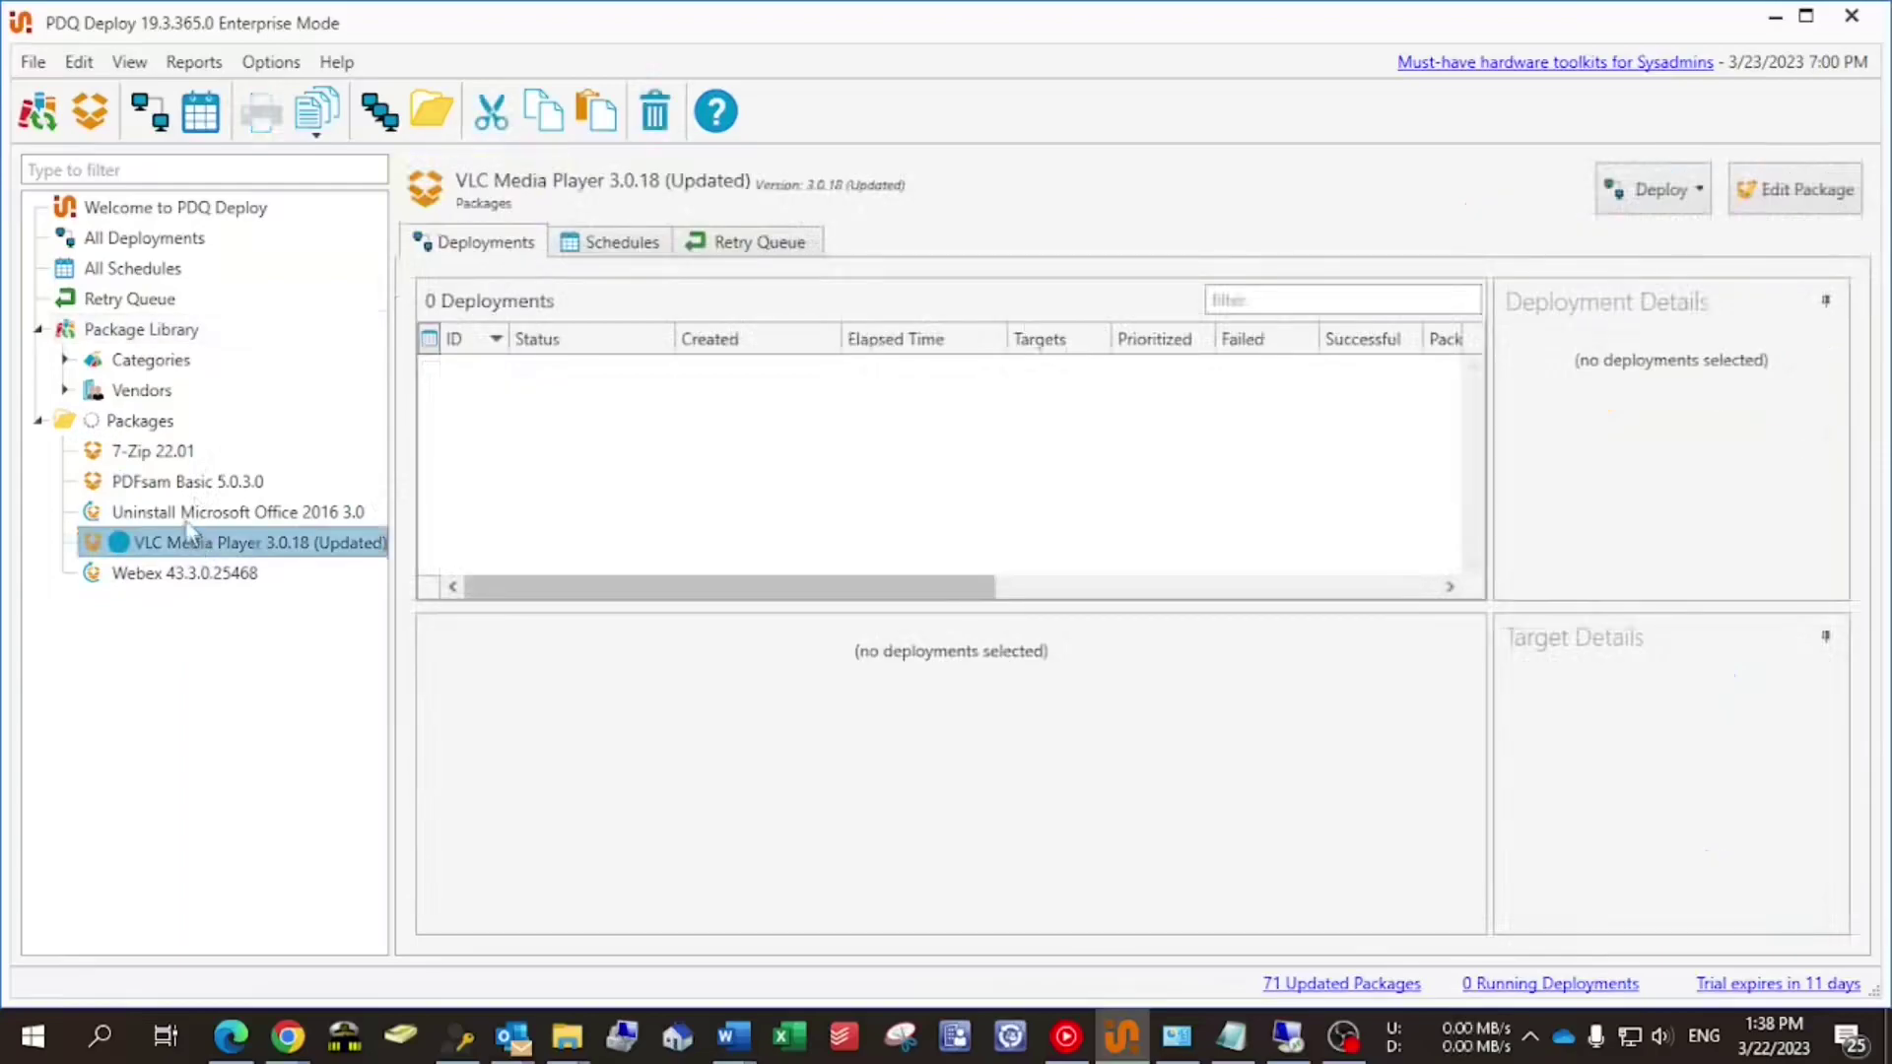
pyautogui.click(179, 511)
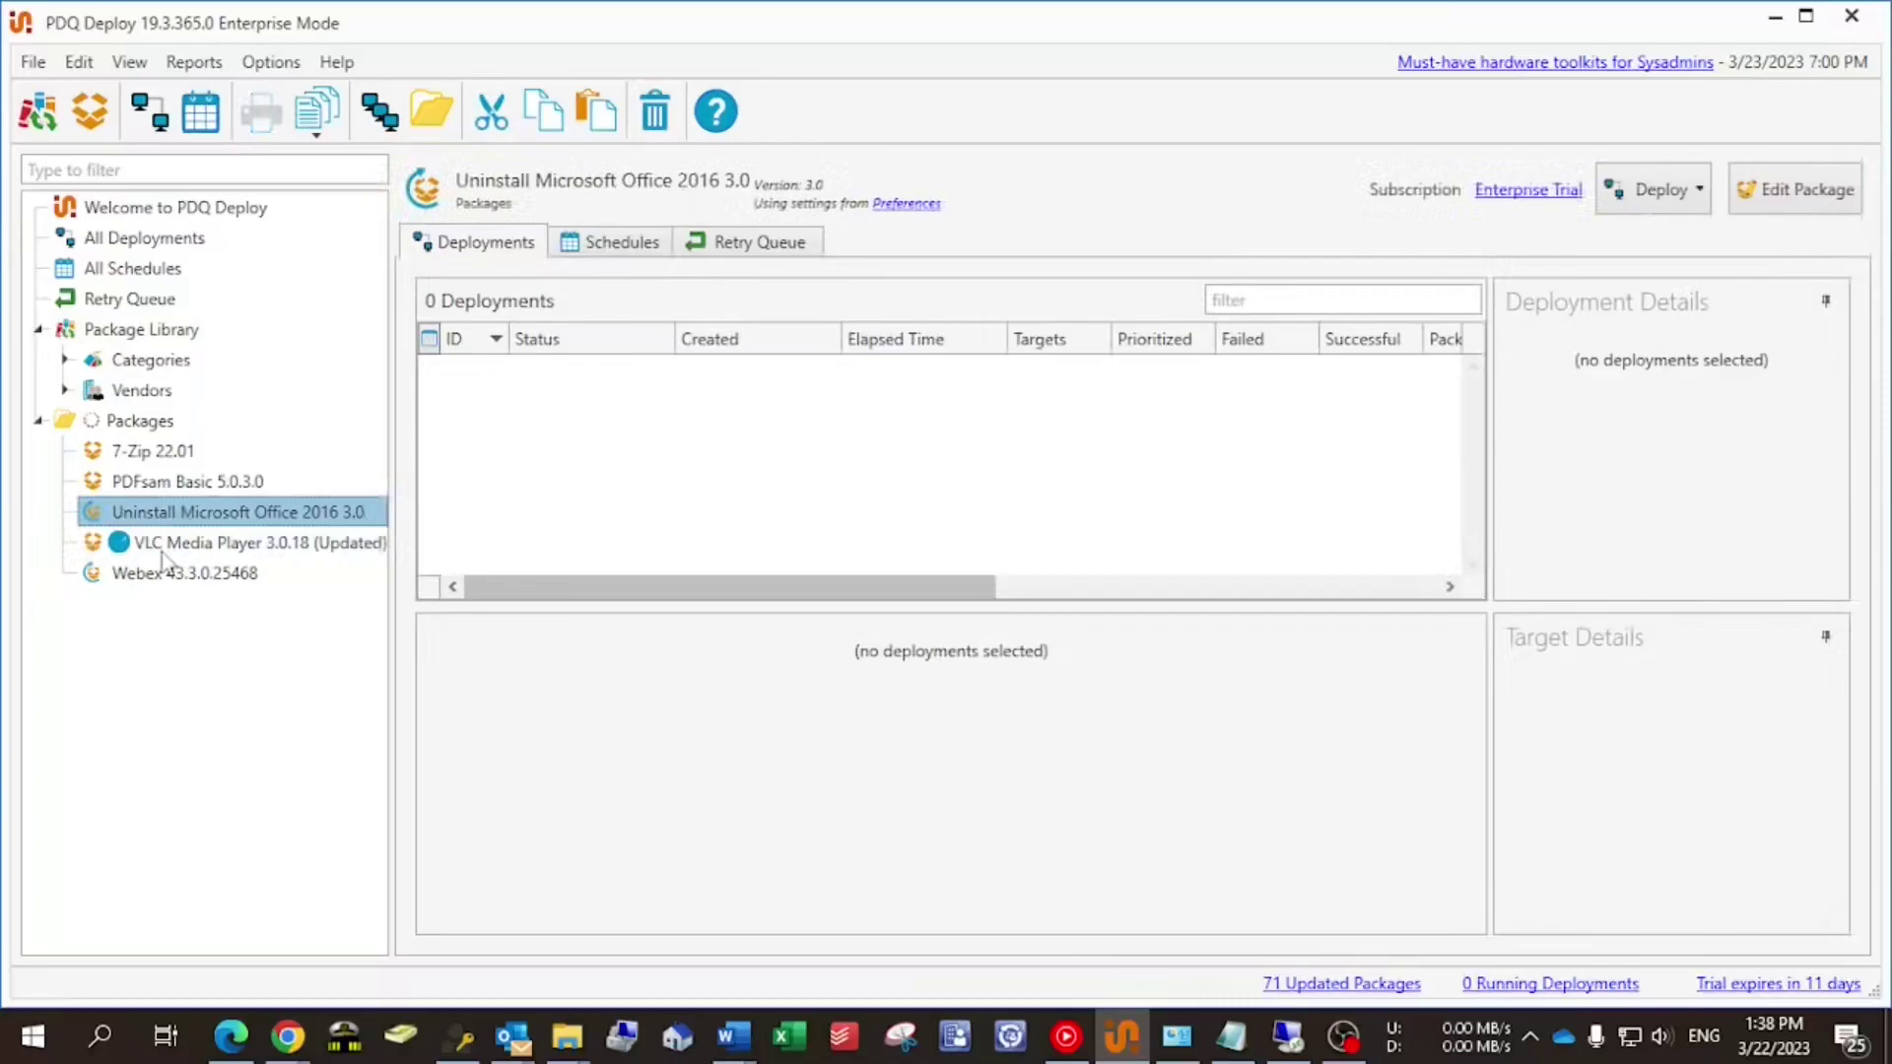
pyautogui.click(163, 552)
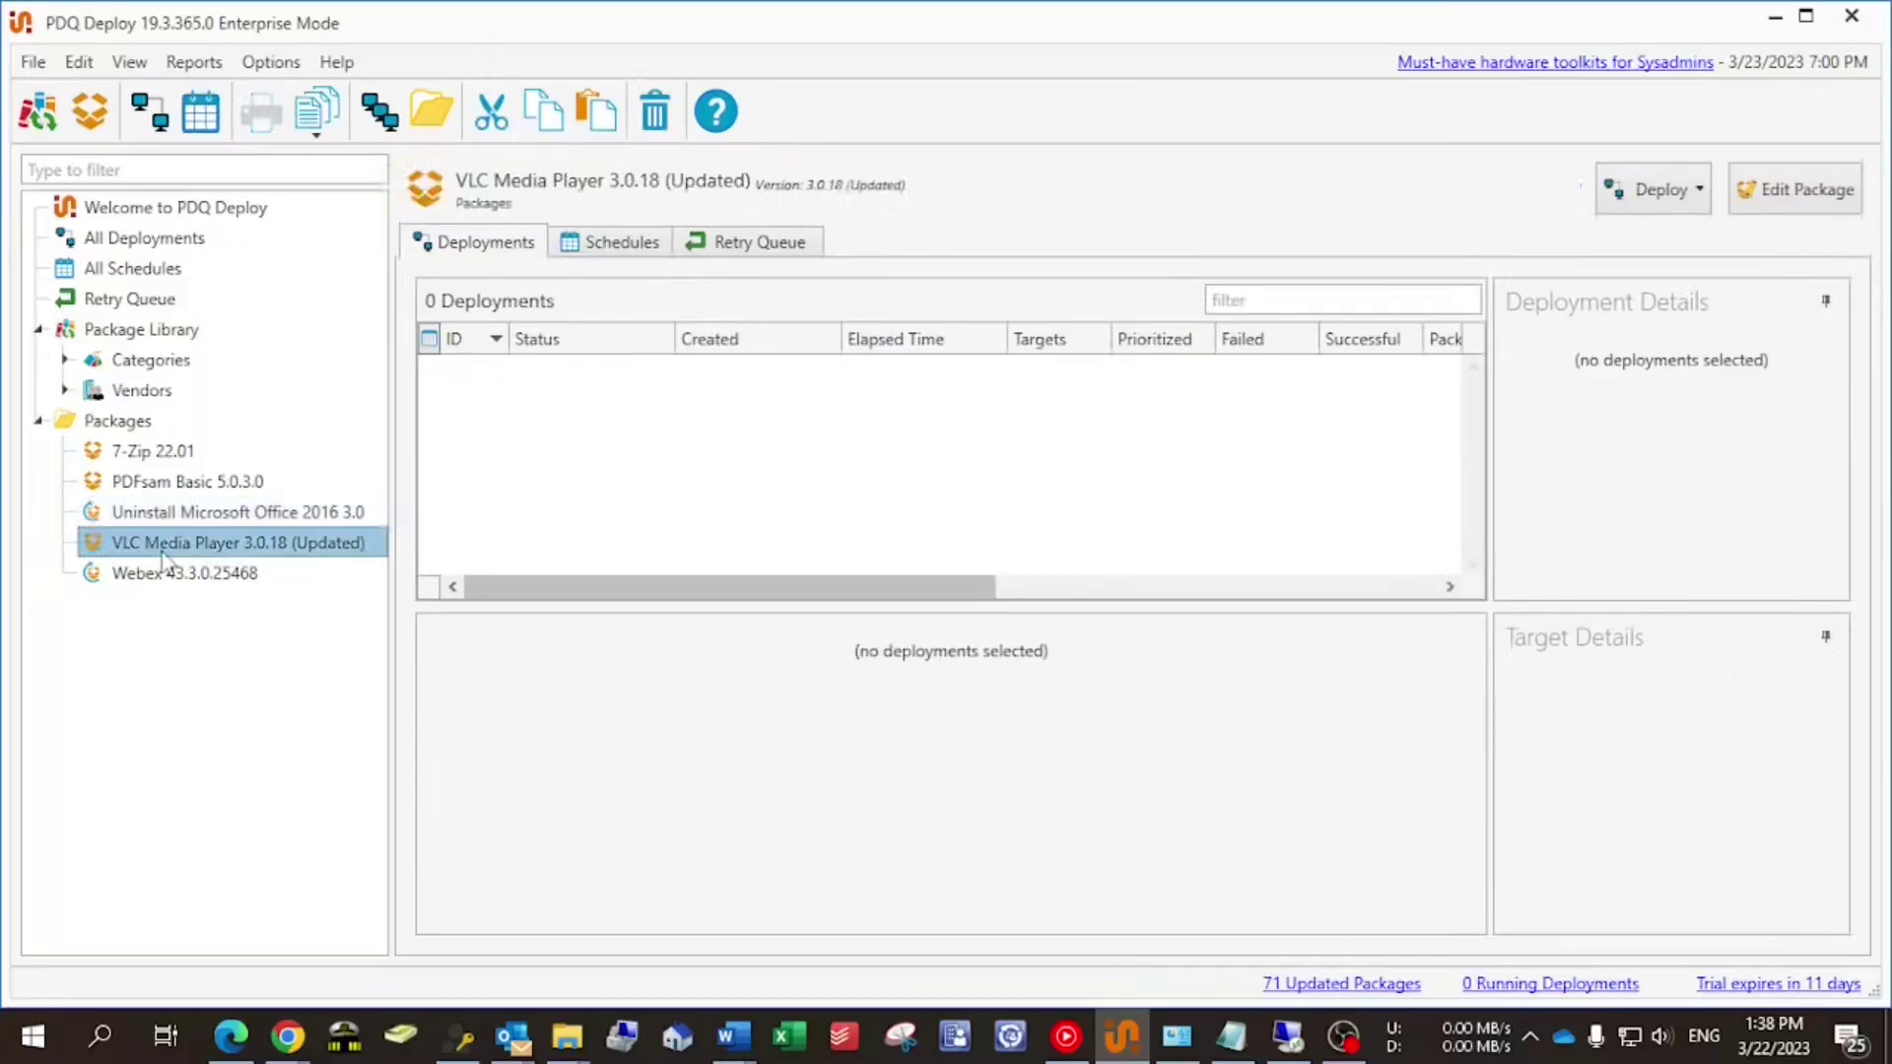
pyautogui.rightClick(165, 554)
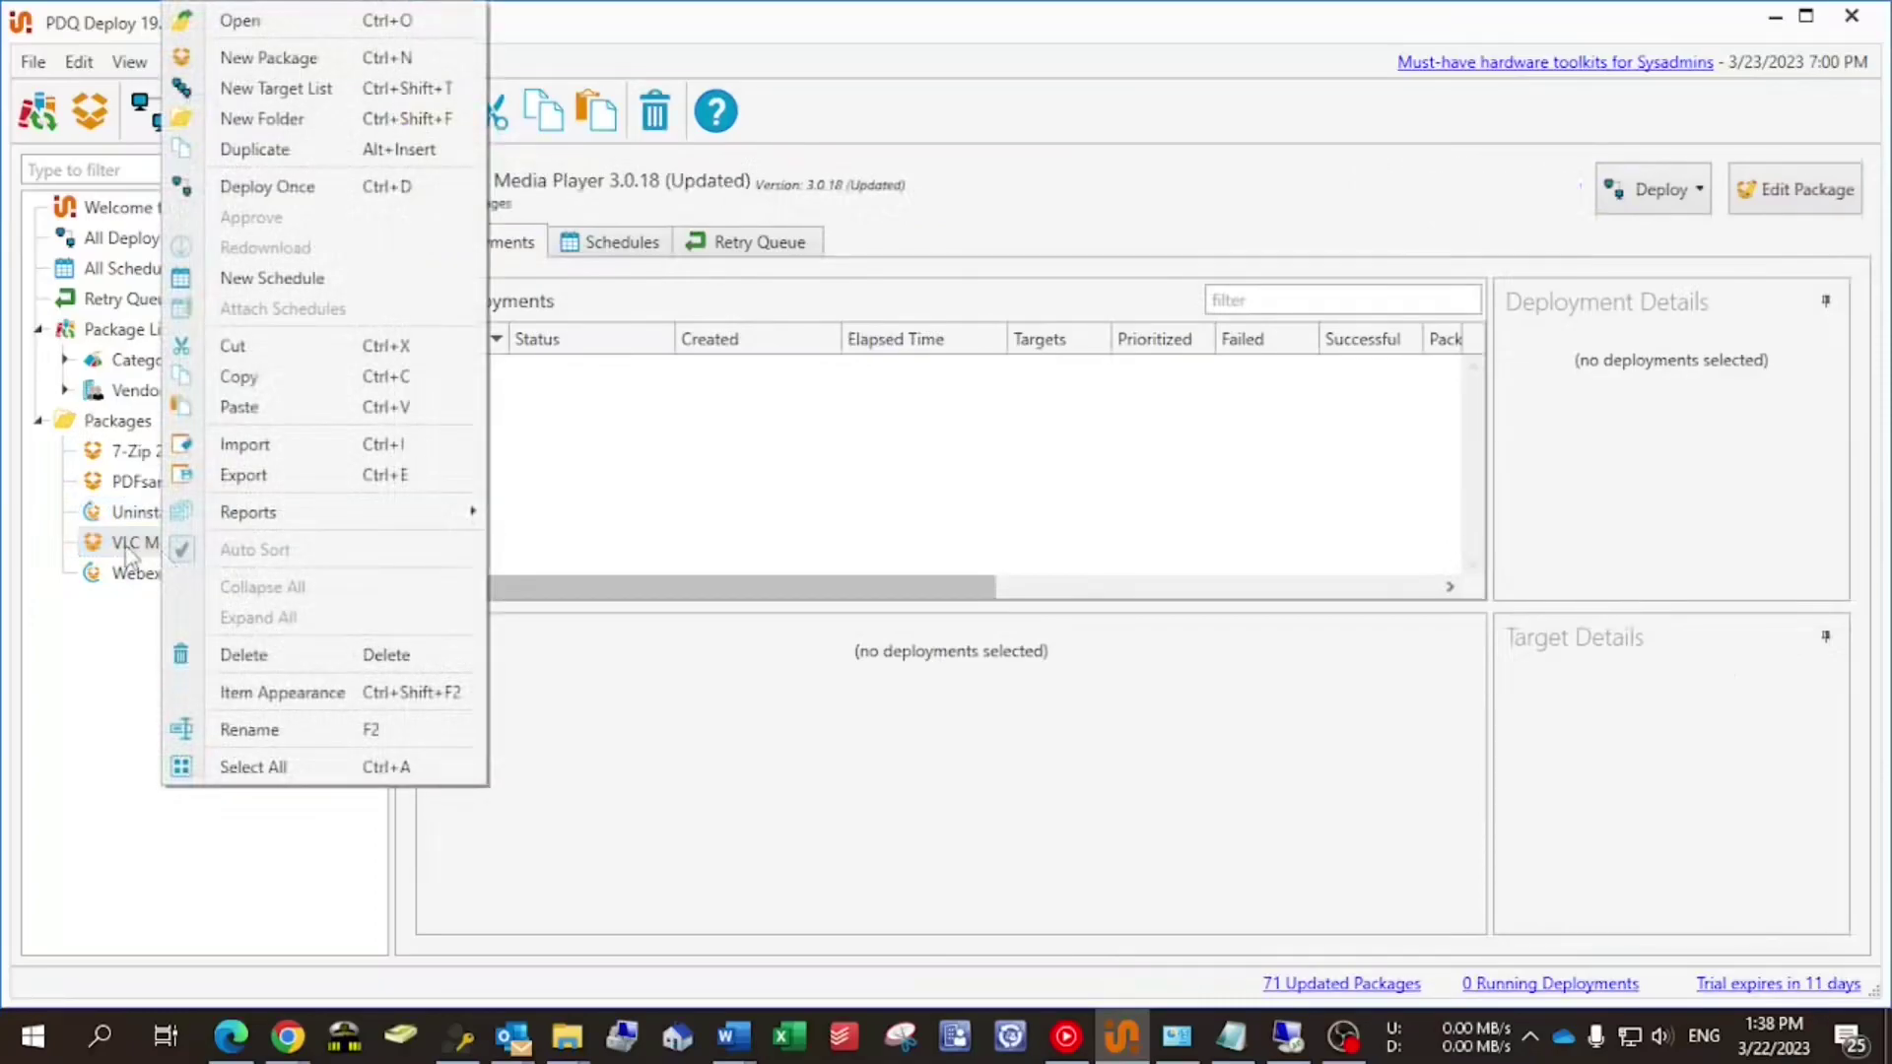
pyautogui.click(135, 550)
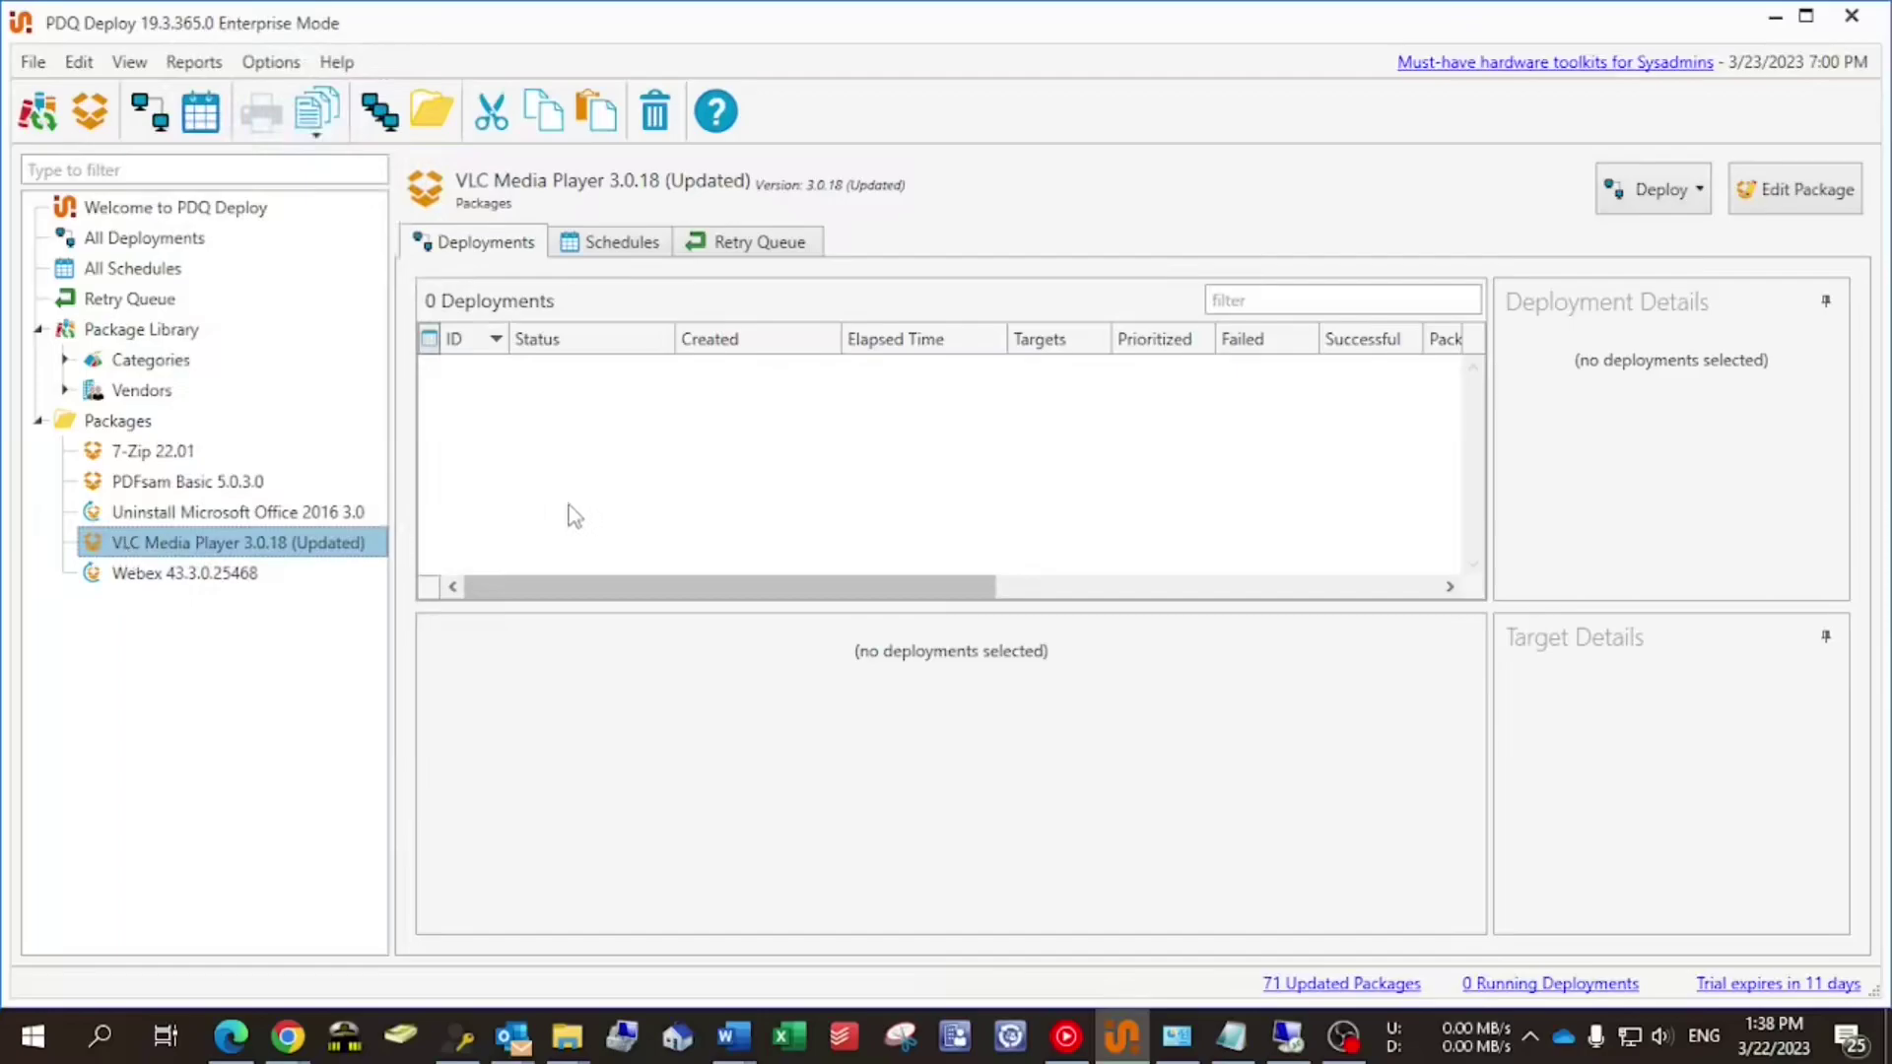
# Review VLC's 32-bit install, 32-bit removal and 64-bit install steps in the editor
pyautogui.click(217, 545)
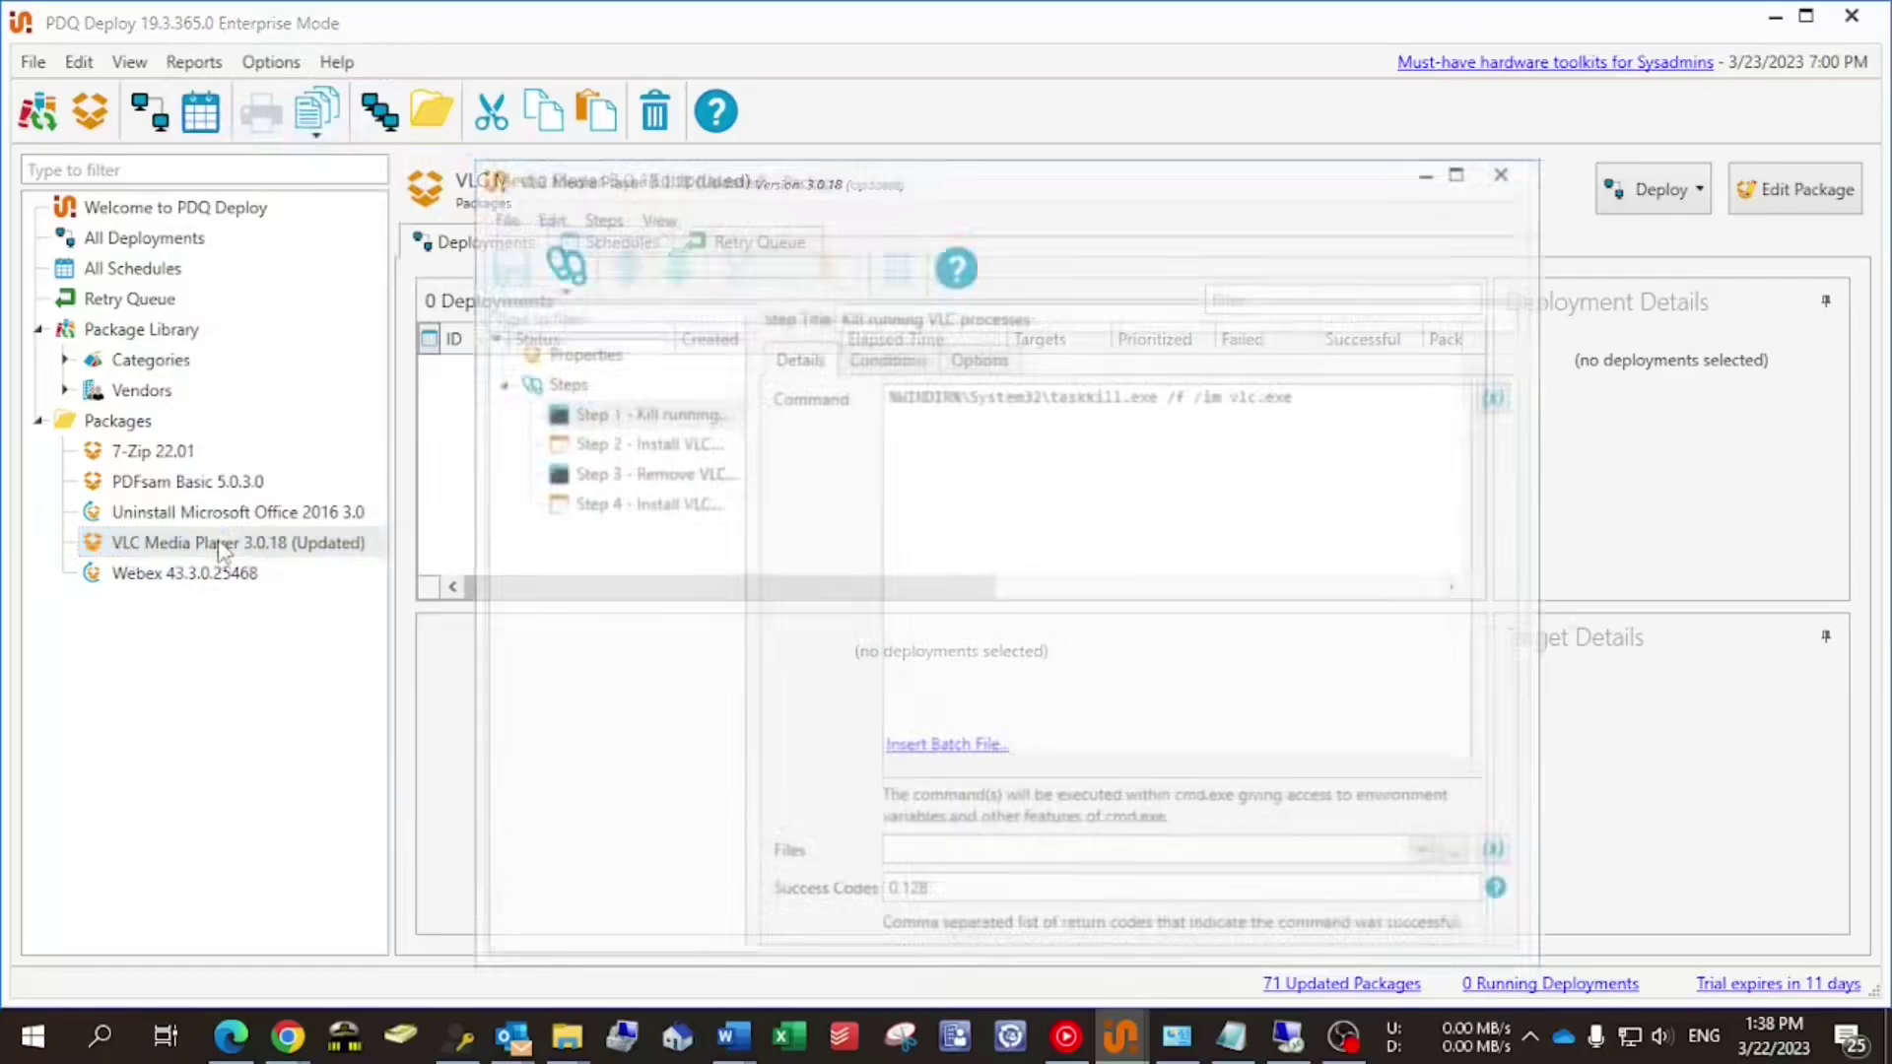
pyautogui.click(634, 453)
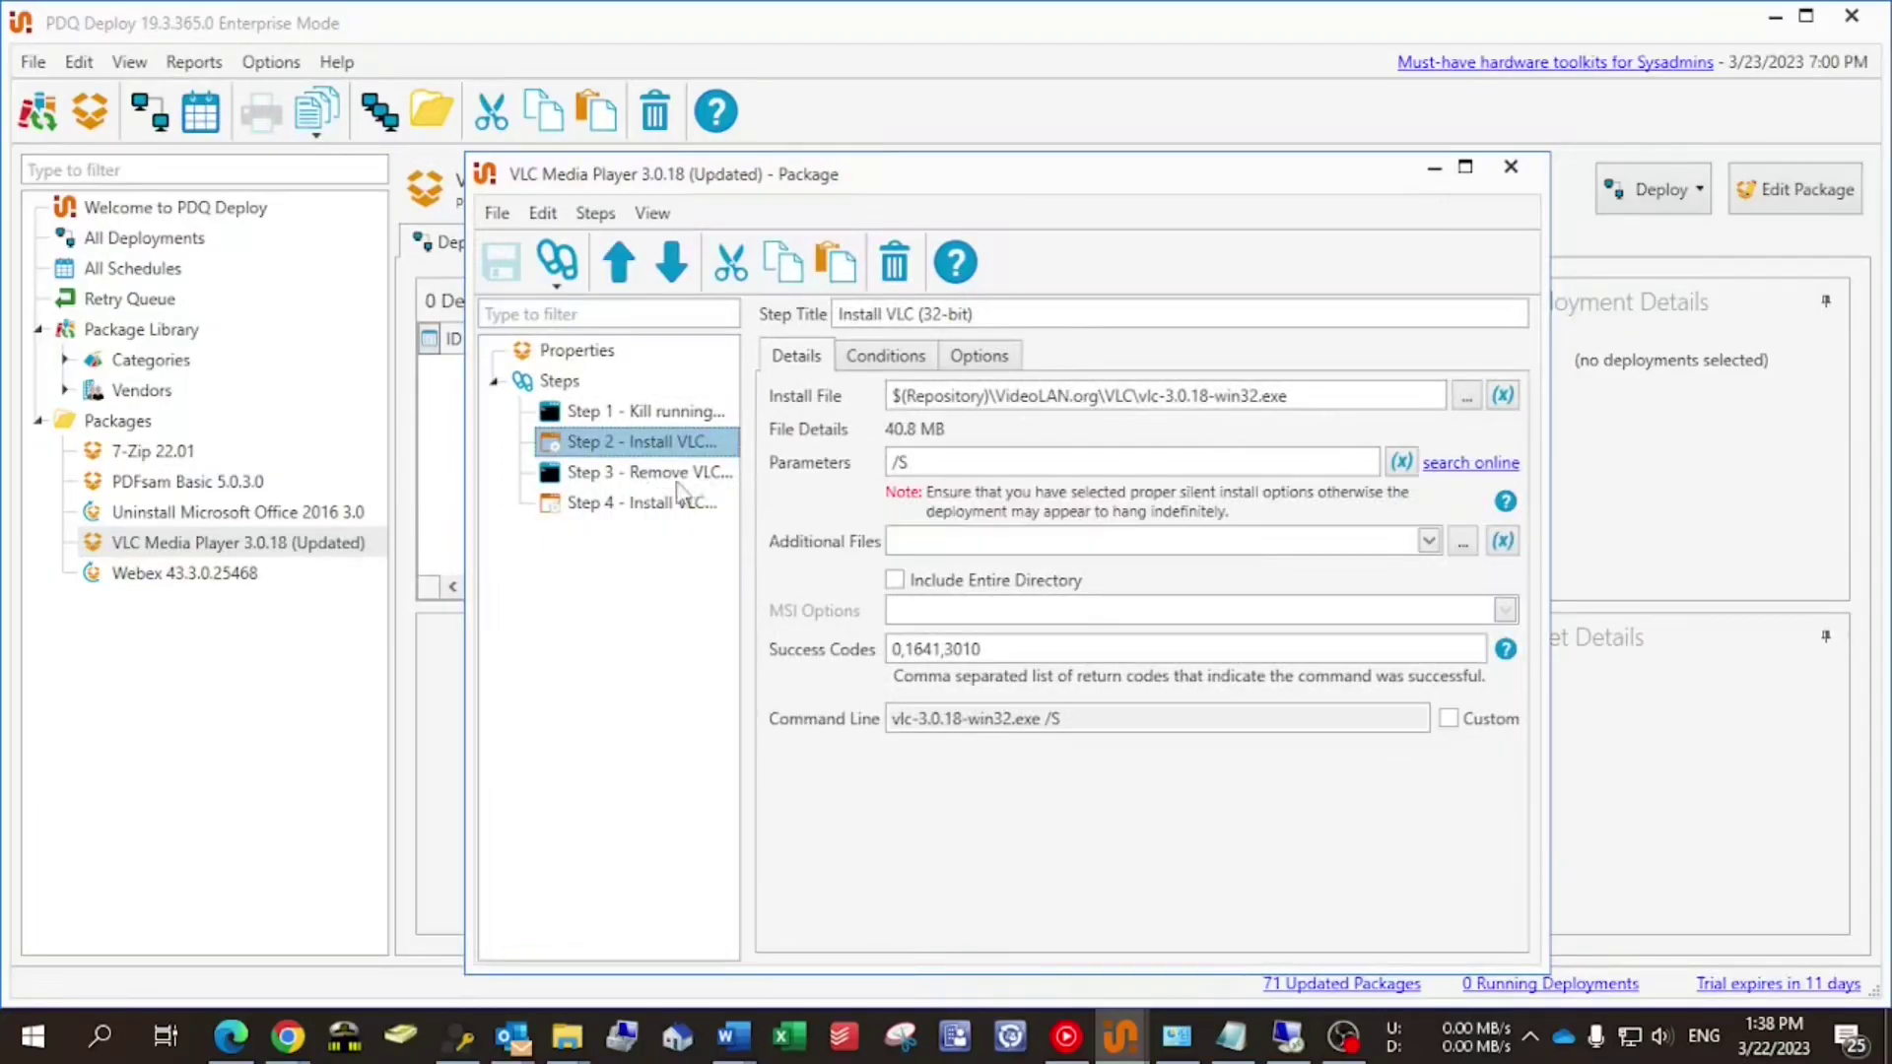
pyautogui.click(678, 479)
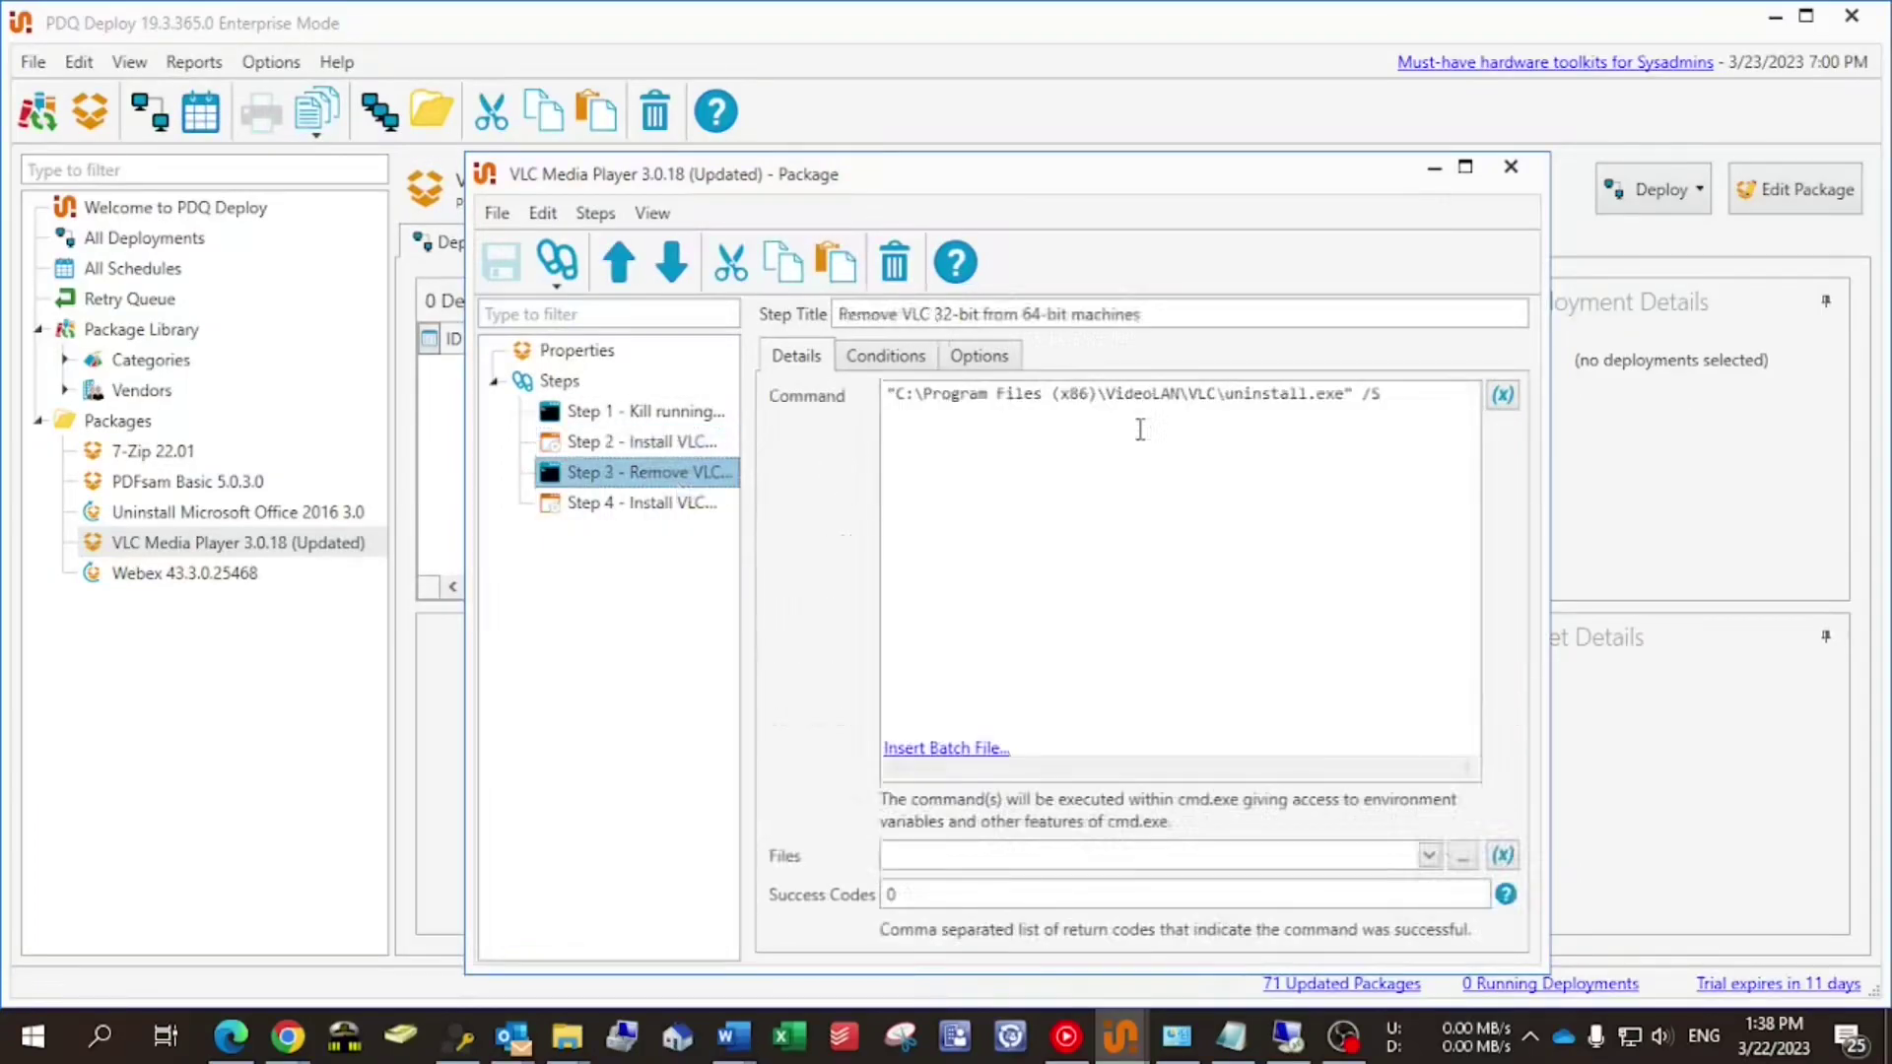
pyautogui.click(673, 508)
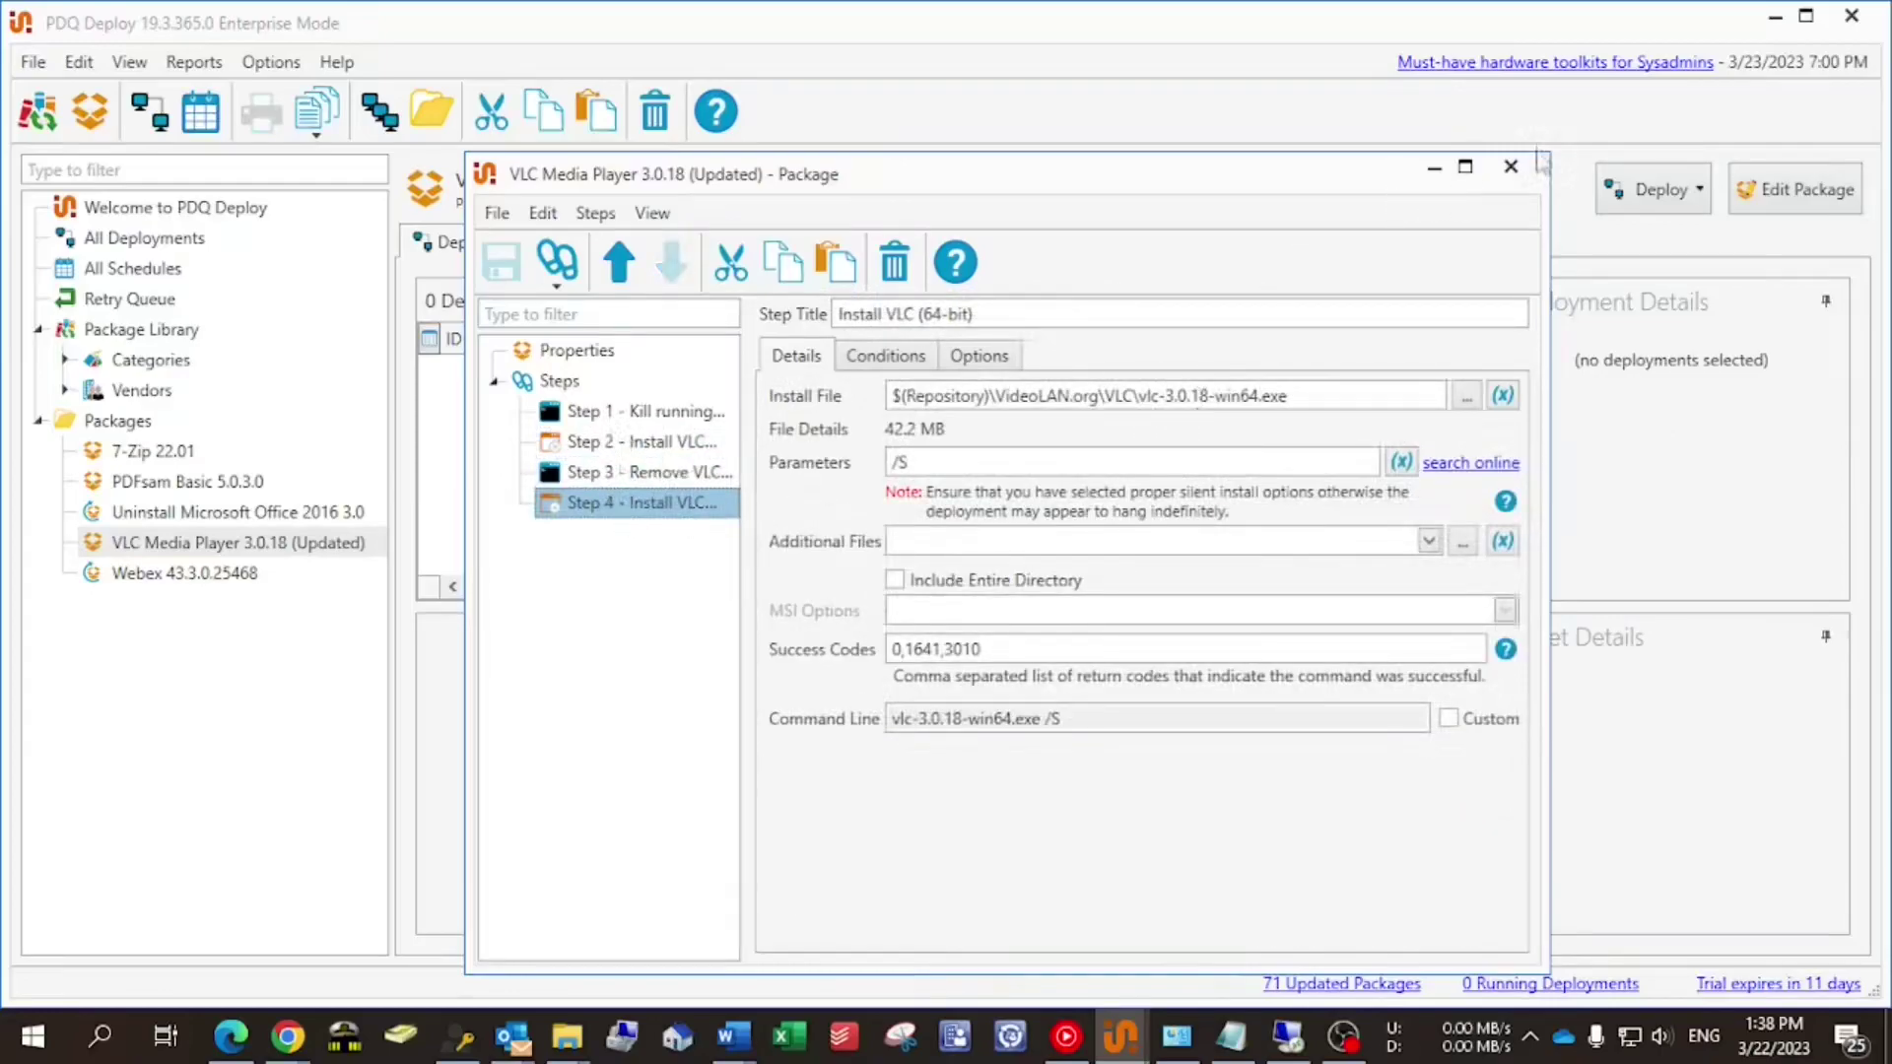
pyautogui.click(1511, 166)
pyautogui.rightClick(139, 557)
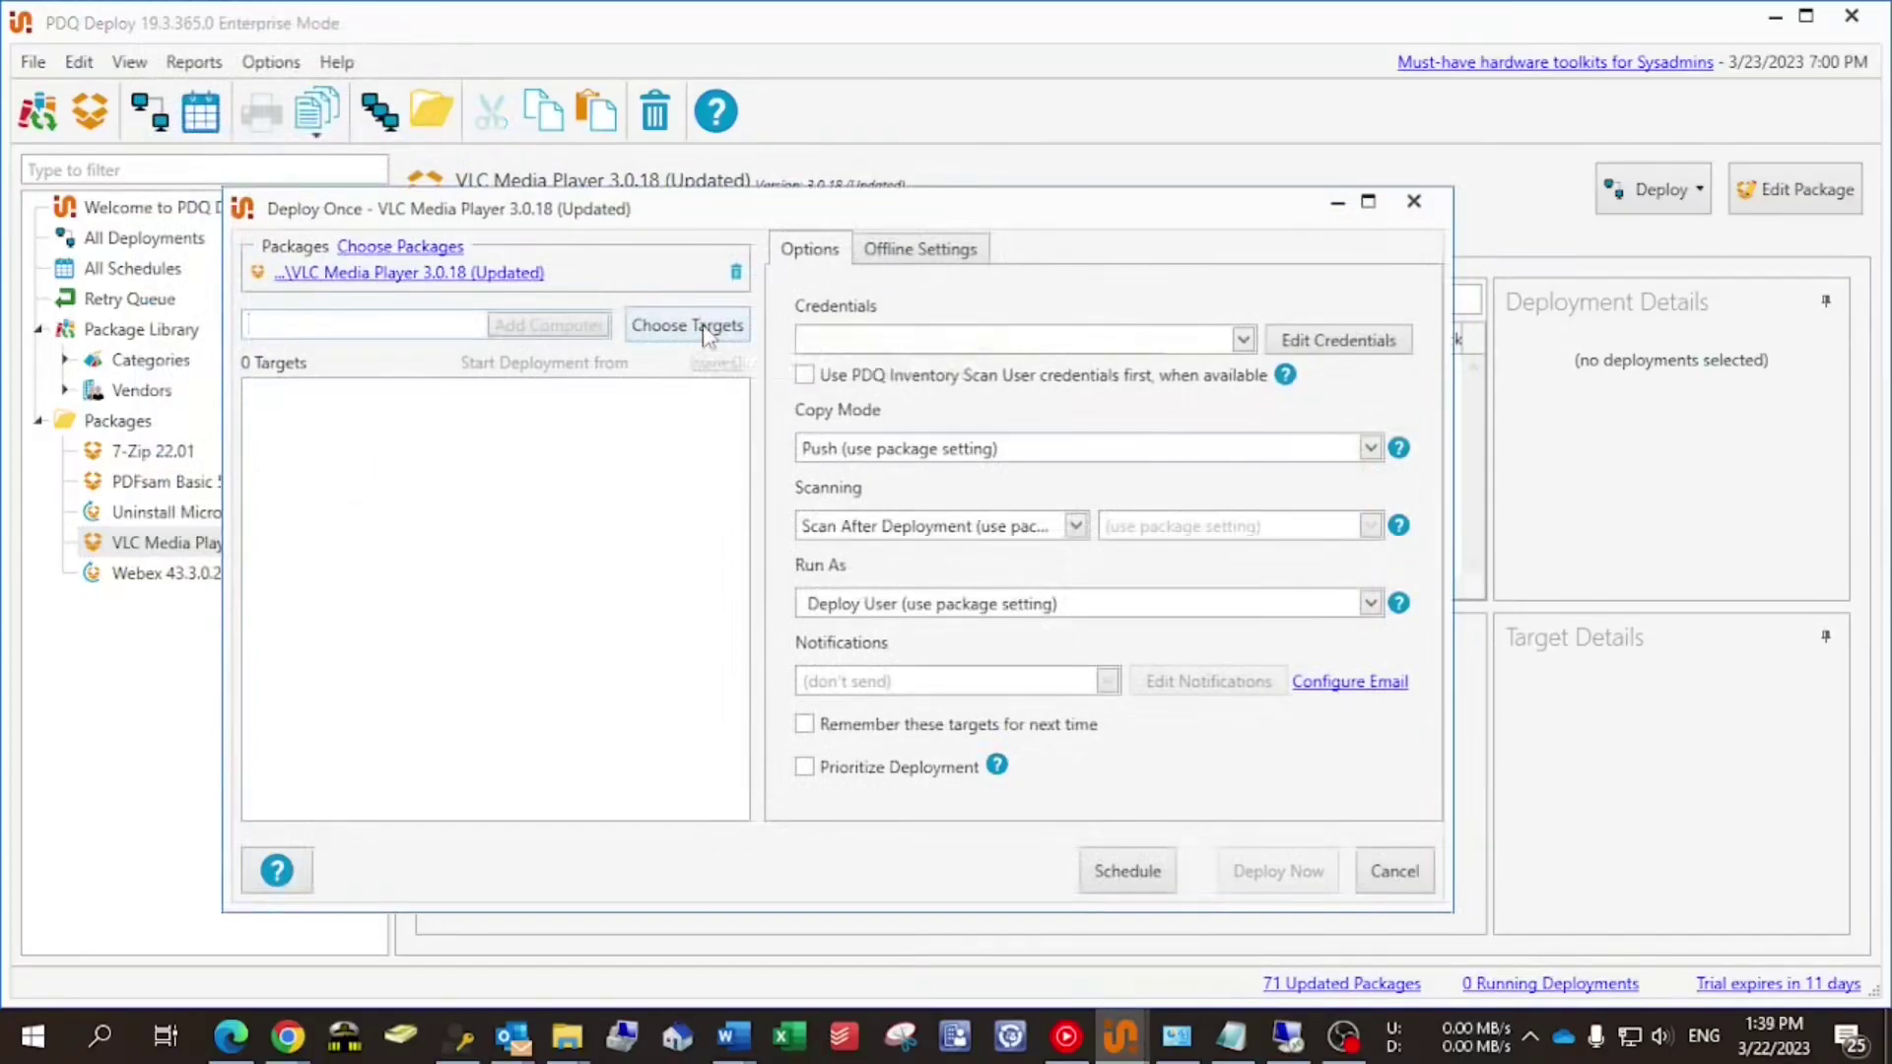
# Add one Active Directory computer as the VLC deployment target and deploy now
pyautogui.click(708, 330)
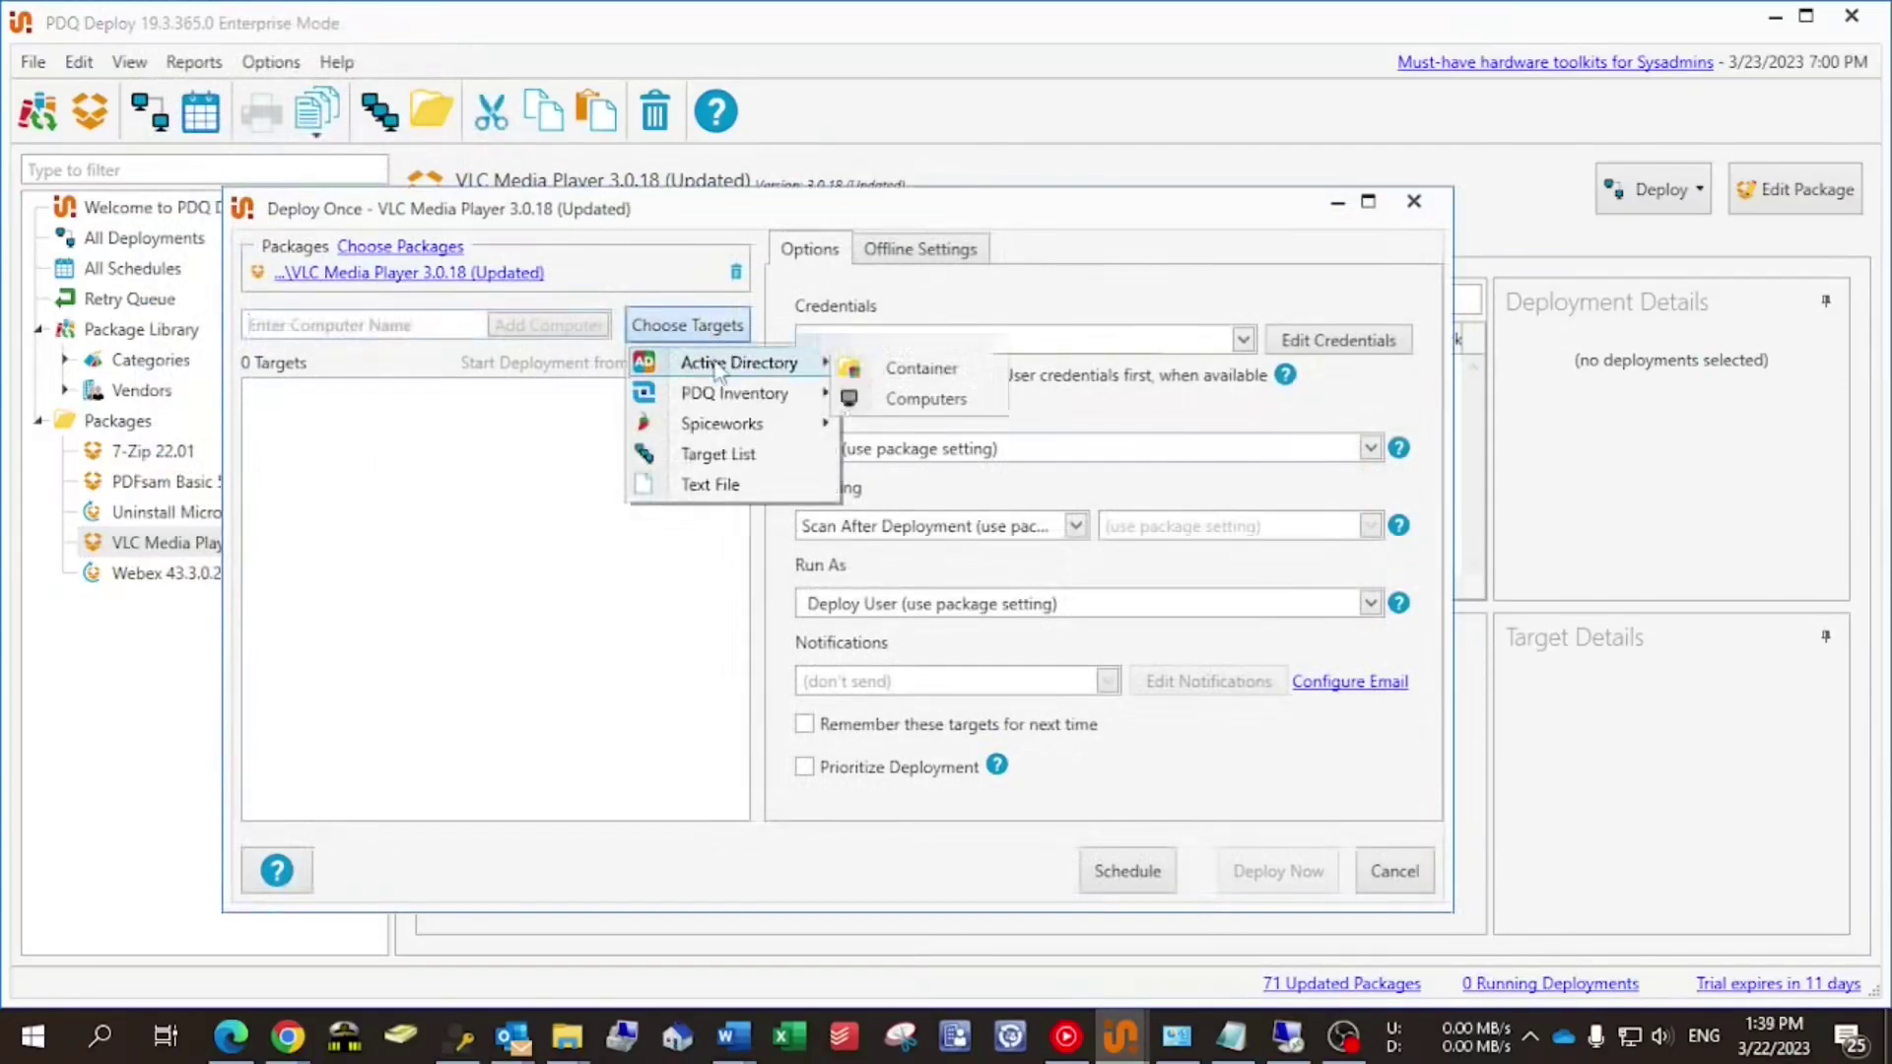
pyautogui.moveTo(725, 402)
pyautogui.moveTo(744, 364)
pyautogui.click(915, 400)
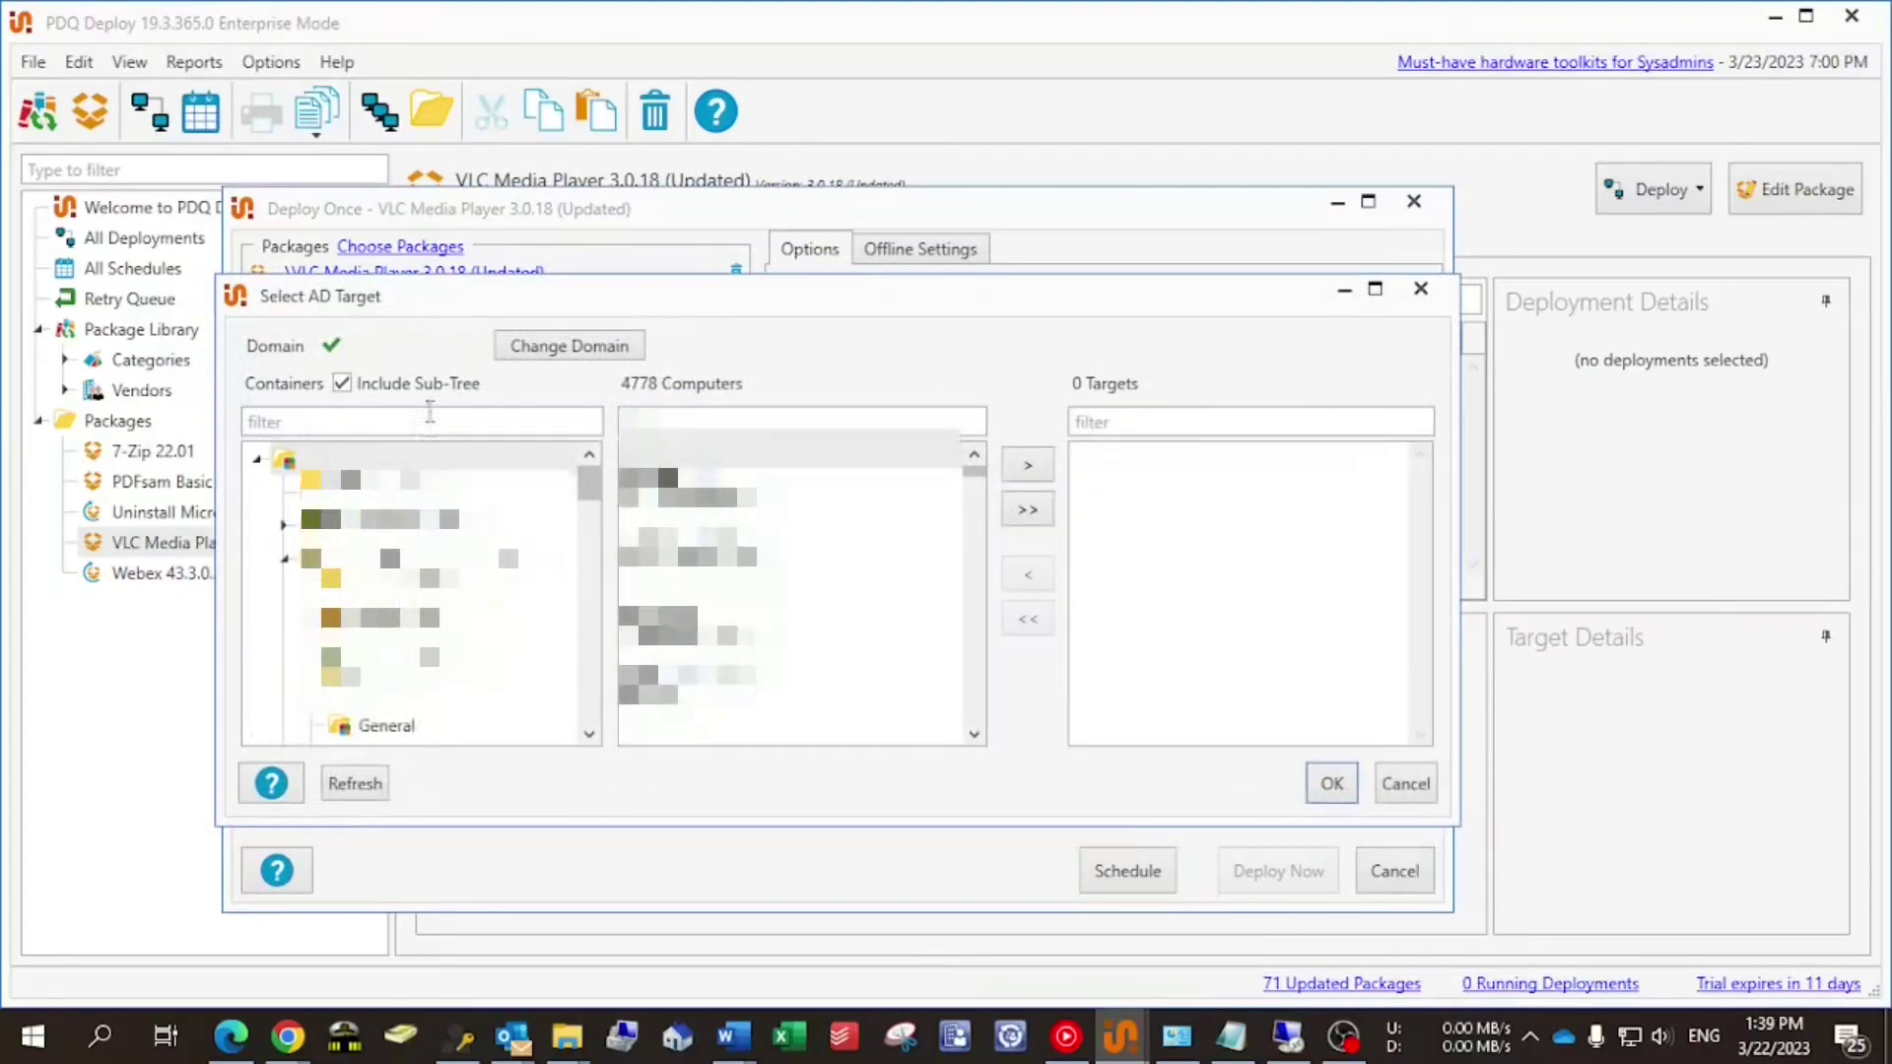
pyautogui.hotkey('alt', 'Tab')
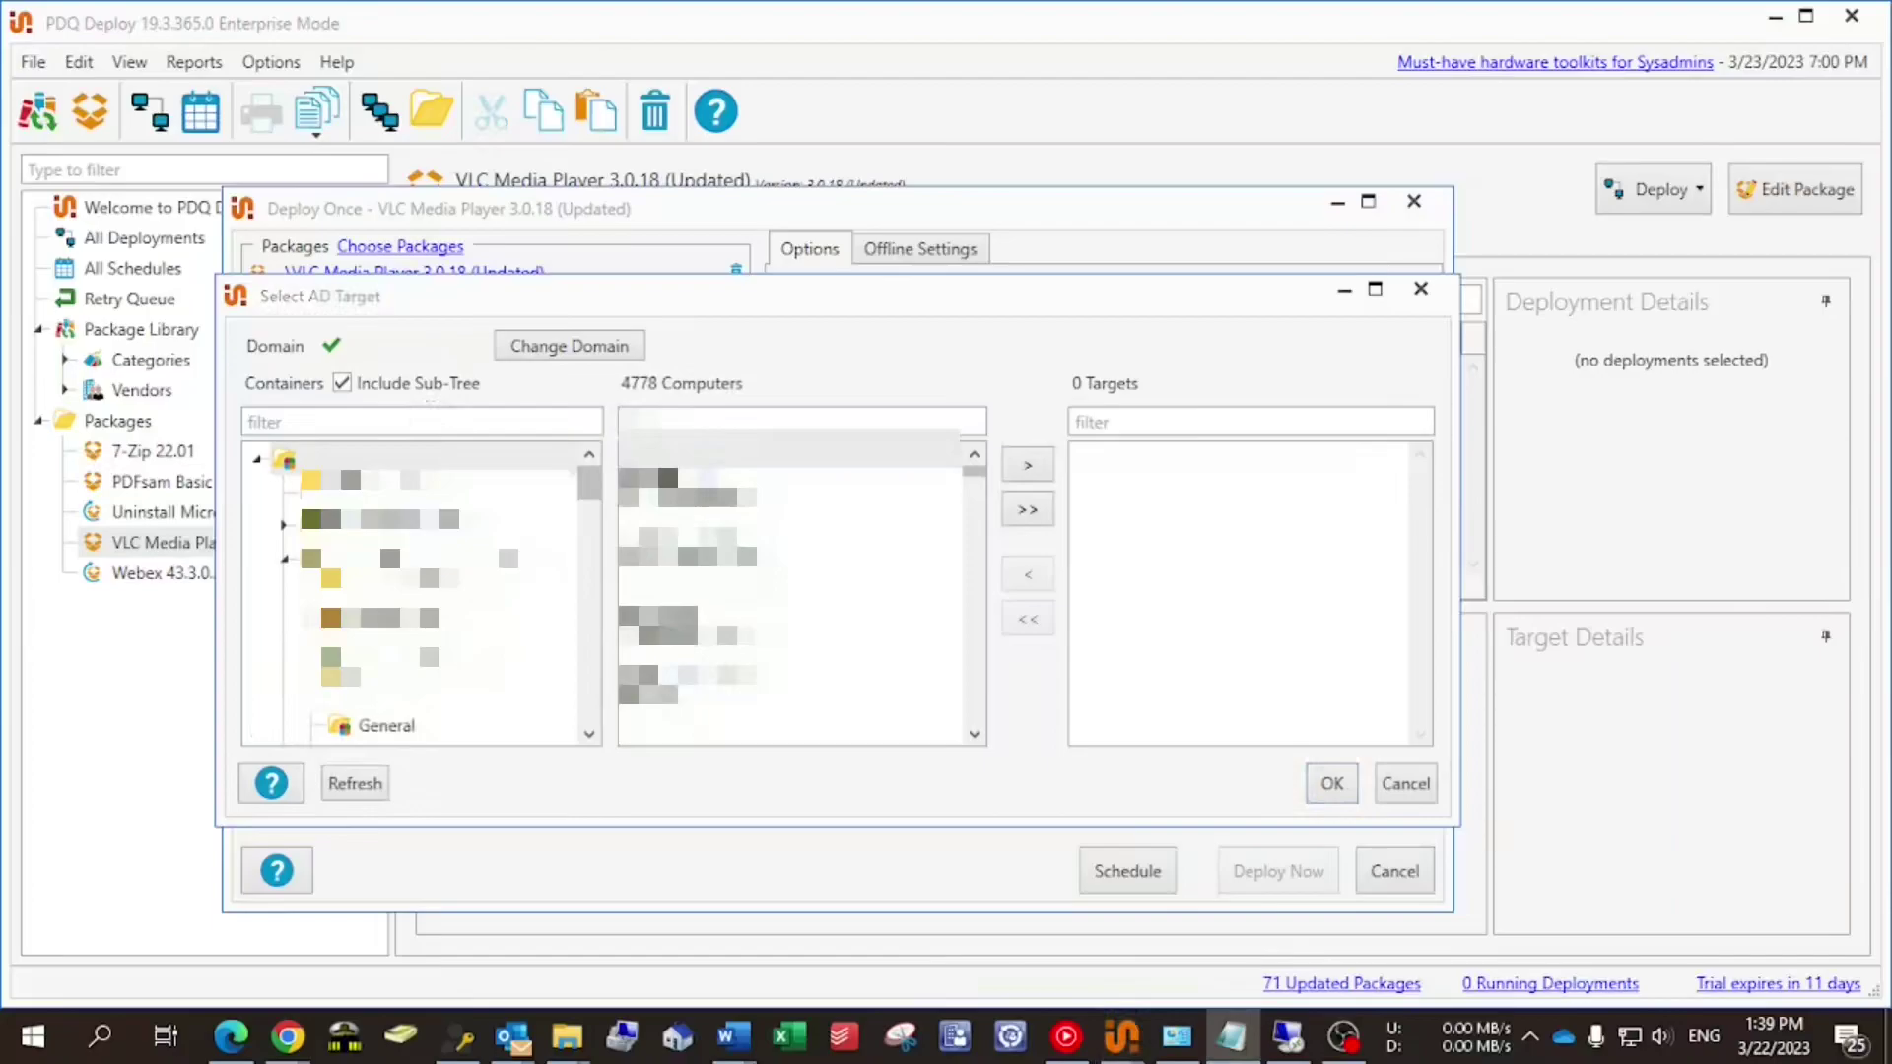
pyautogui.hotkey('alt', 'Tab')
pyautogui.hotkey('ctrl', 'v')
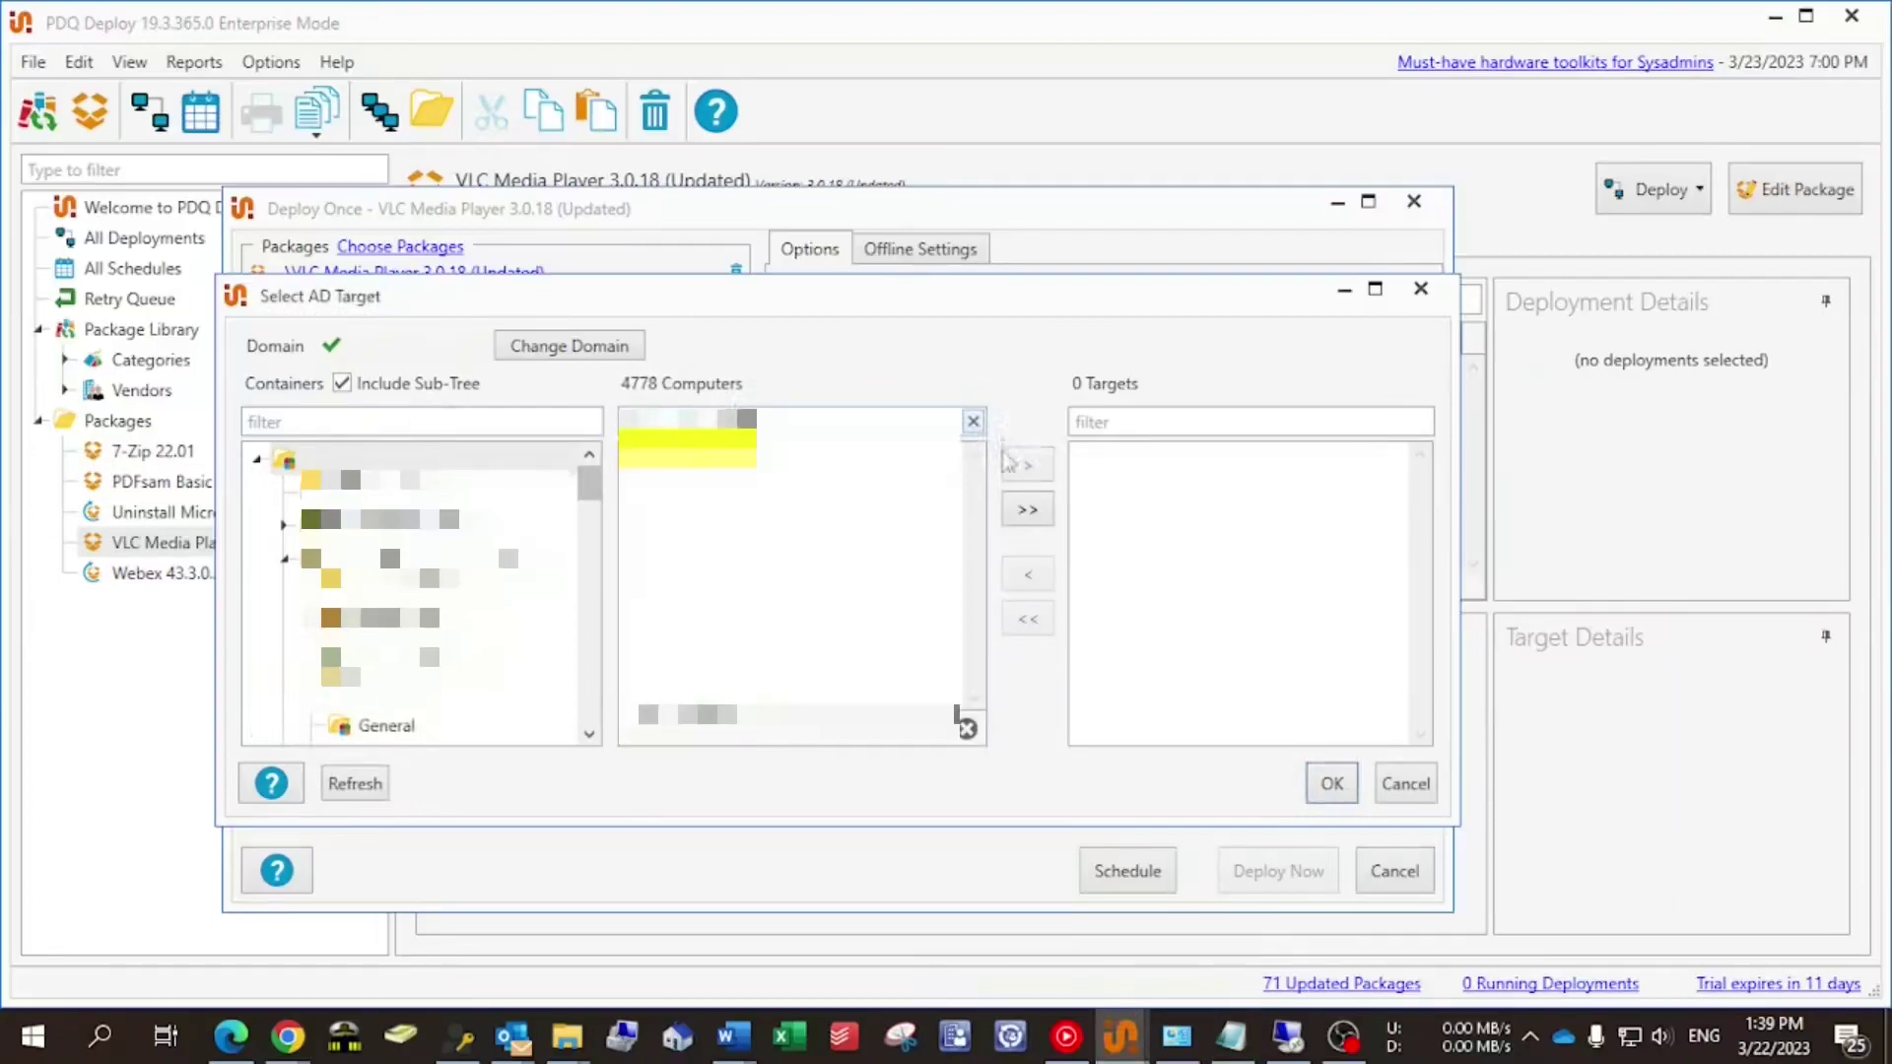
pyautogui.click(1028, 510)
pyautogui.click(1330, 783)
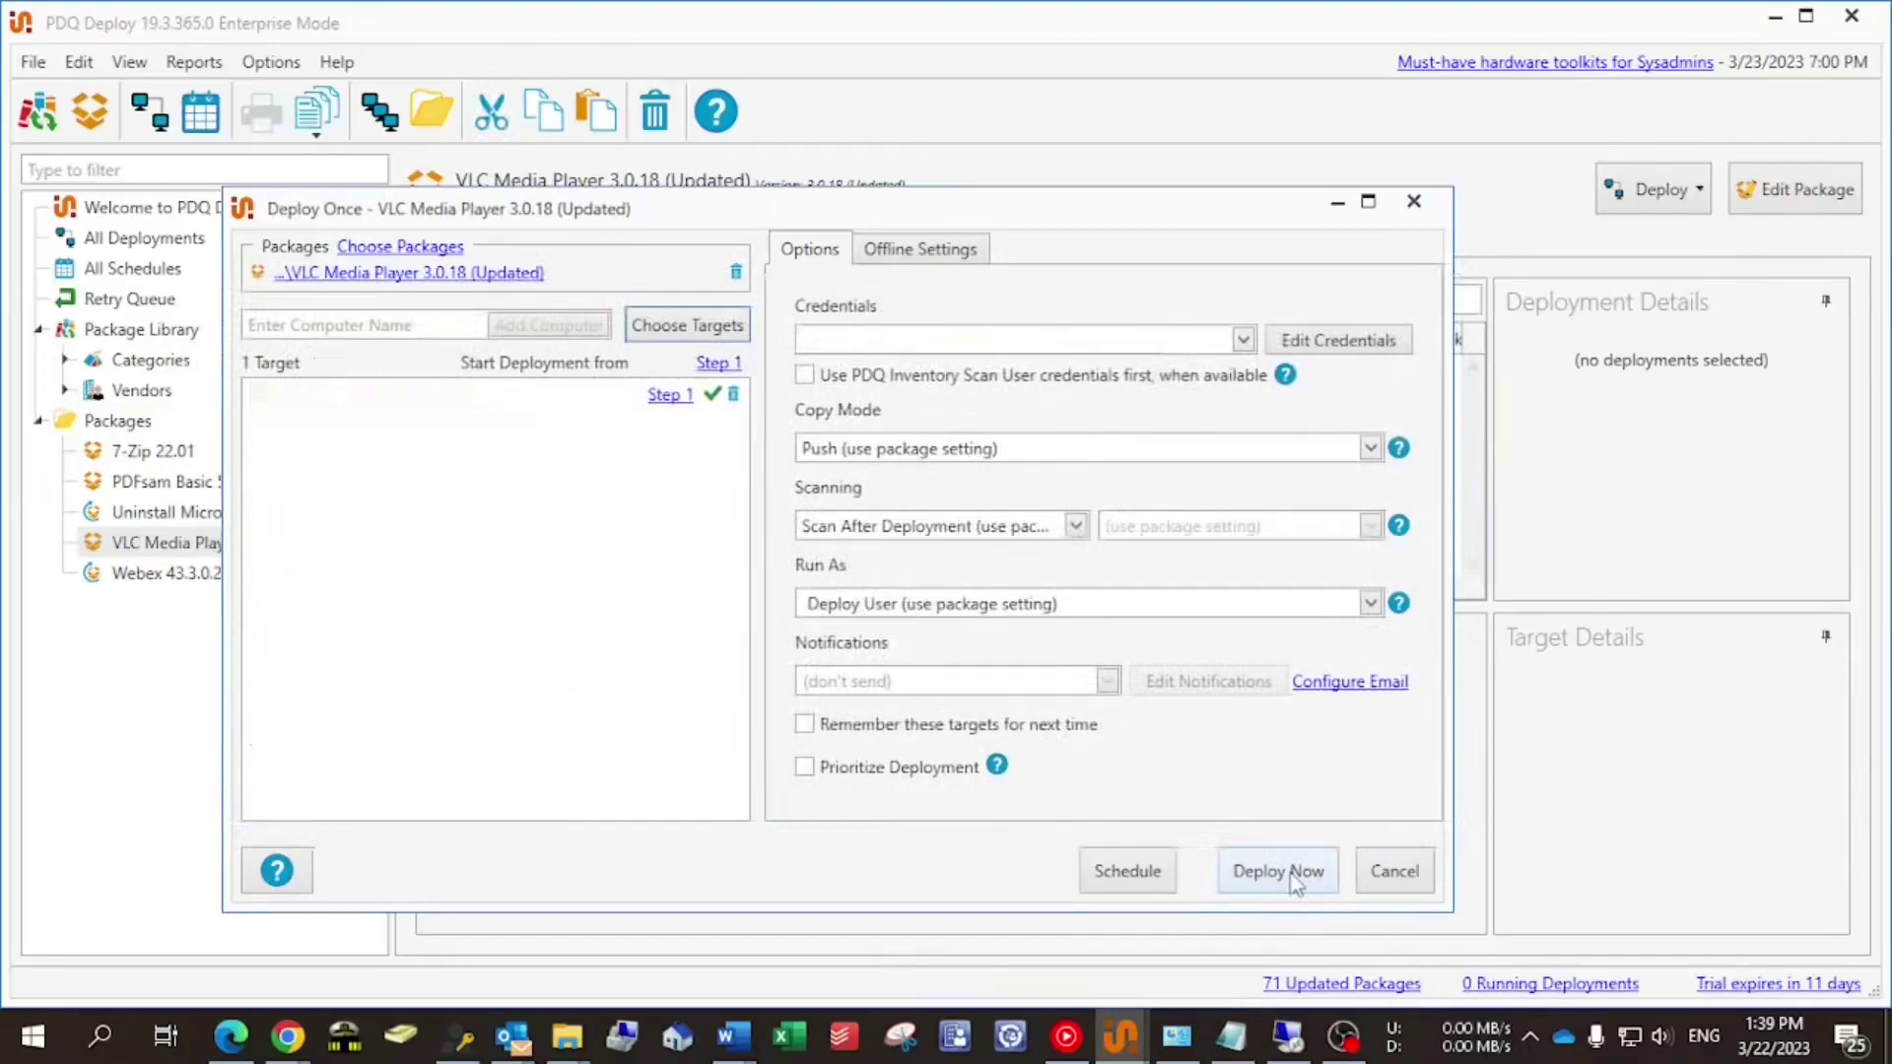
pyautogui.click(1295, 880)
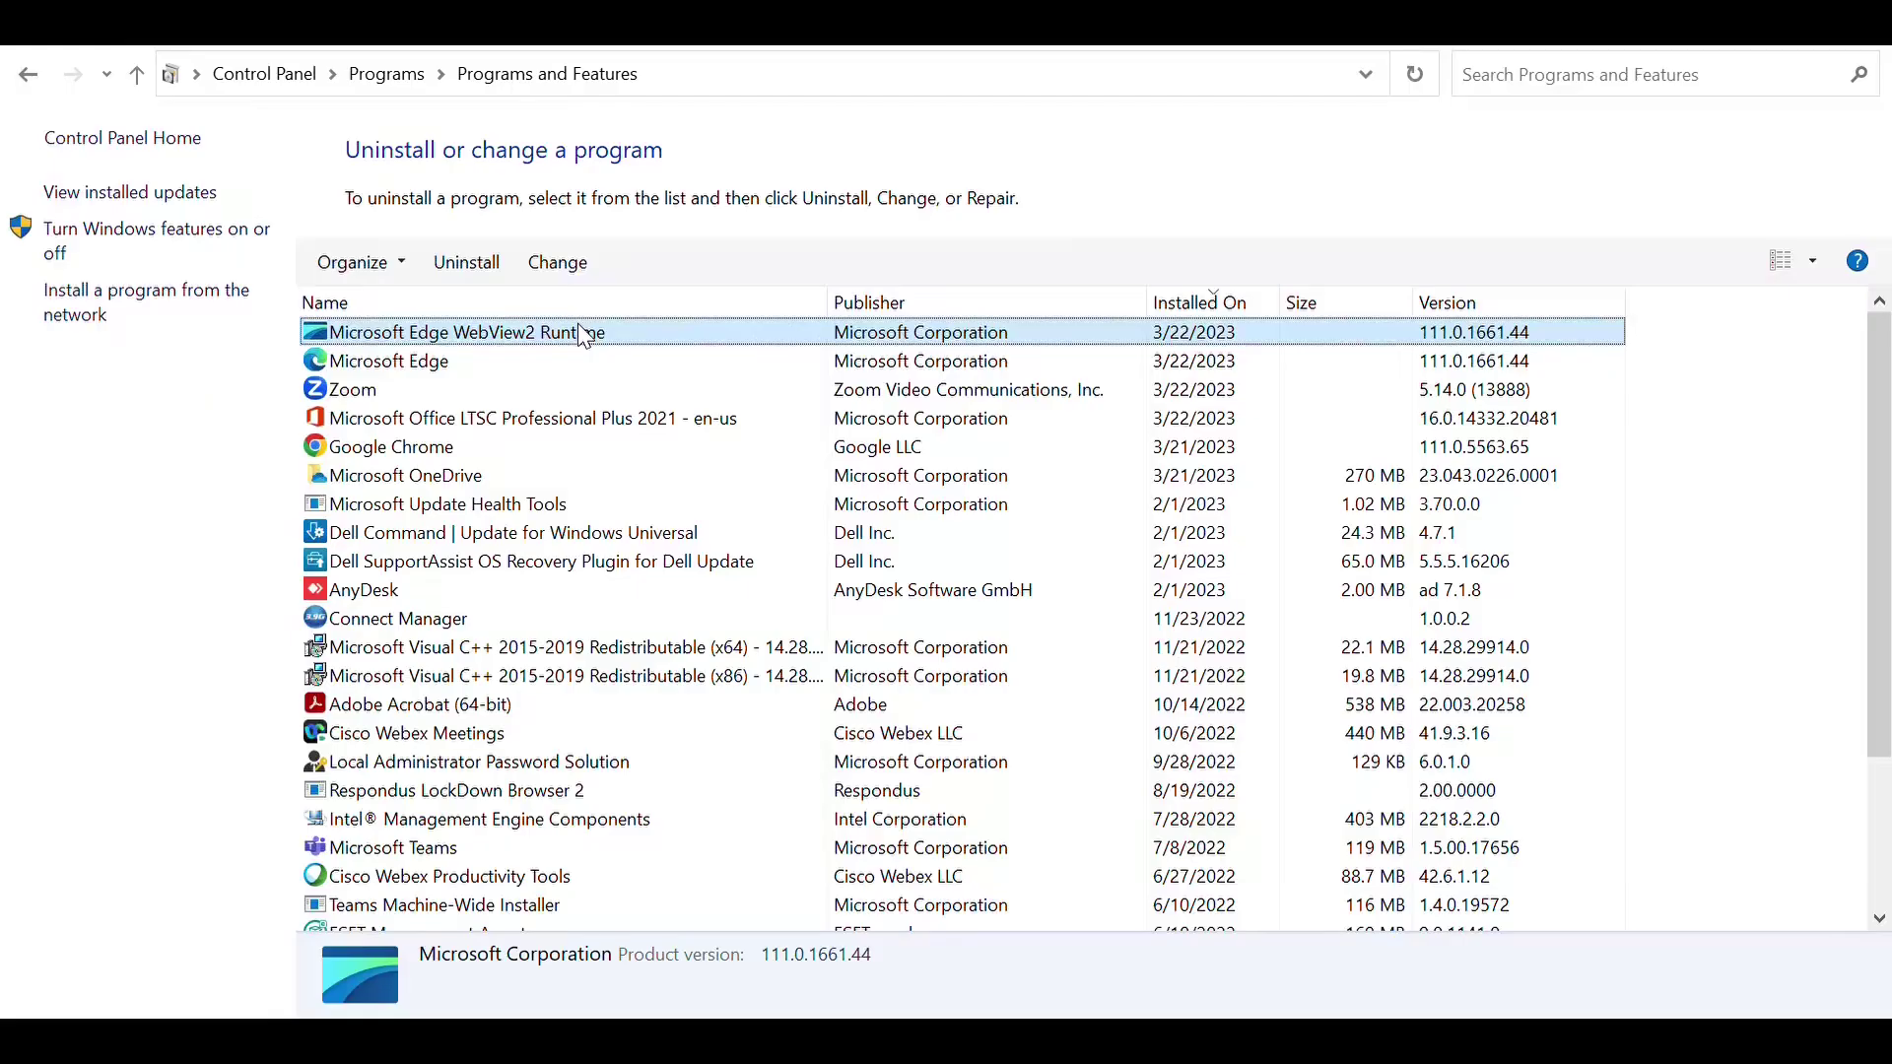
# Check the Zoom, Google Chrome and Microsoft Edge entries in Programs and Features
pyautogui.click(634, 392)
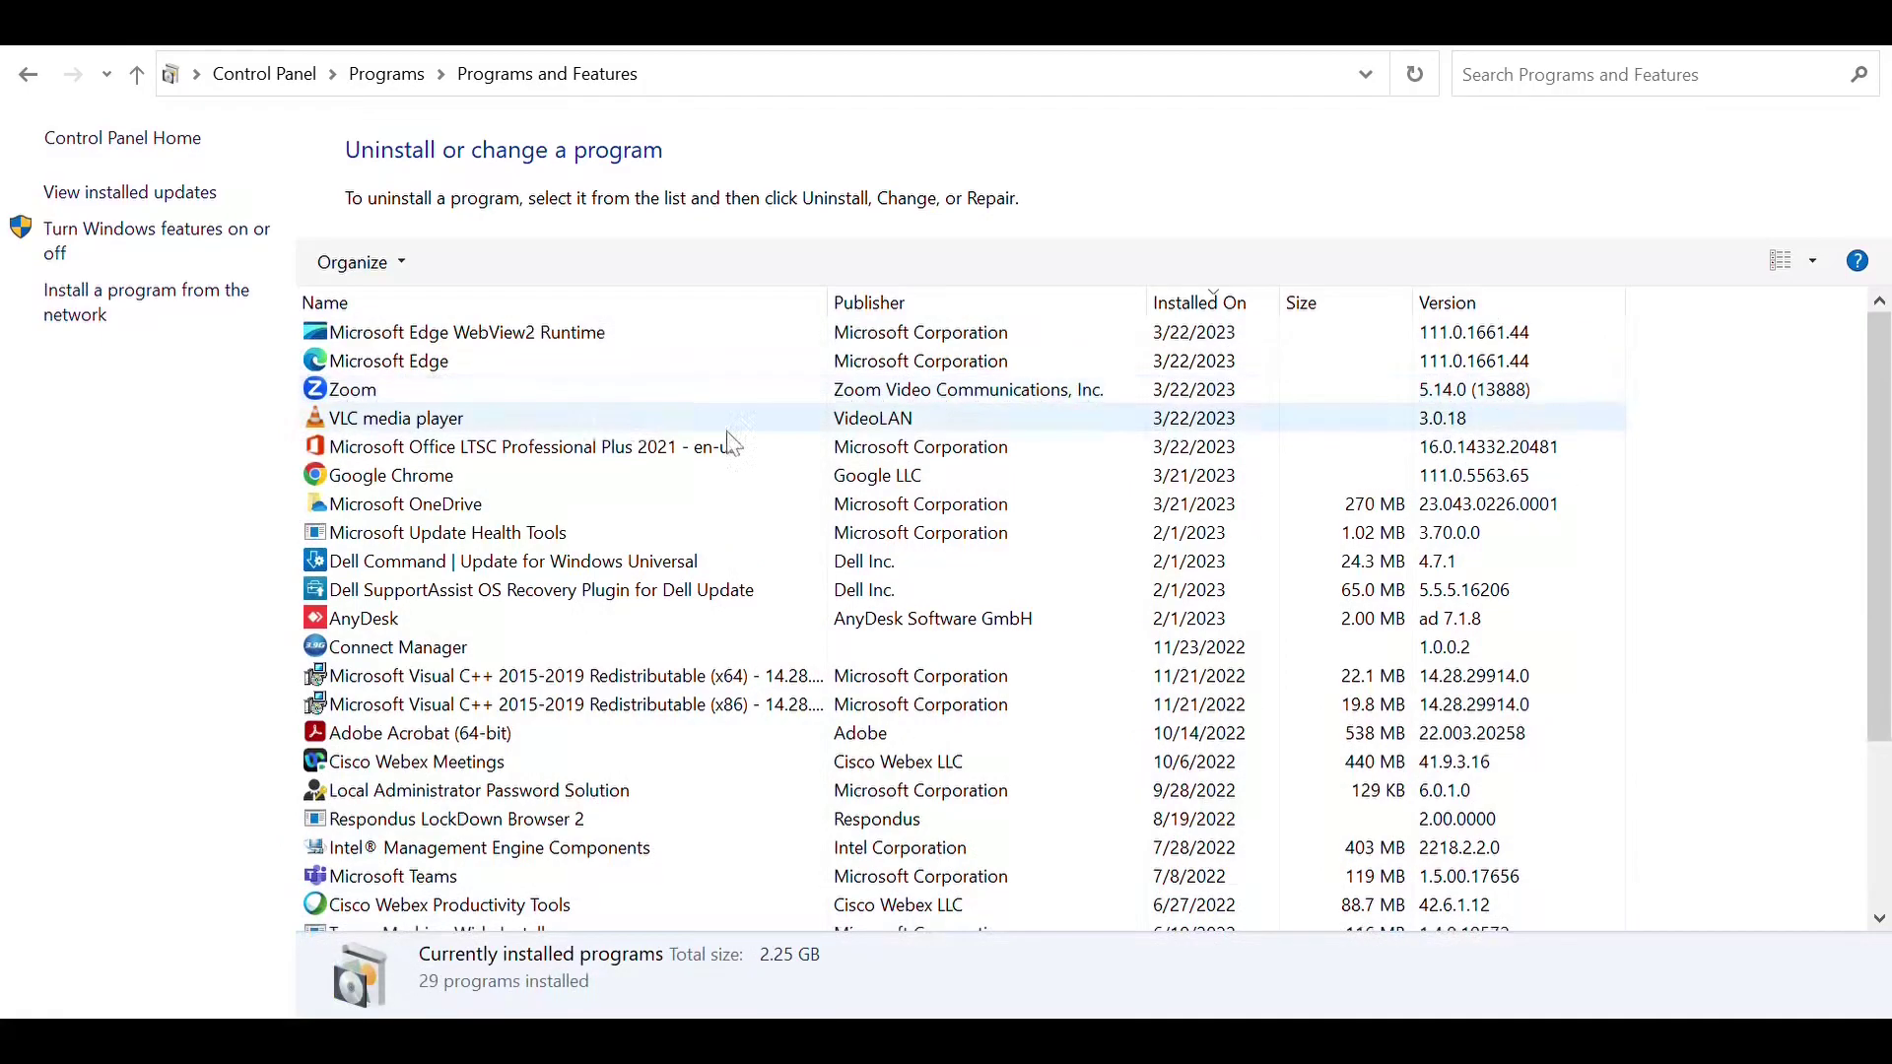
pyautogui.click(624, 463)
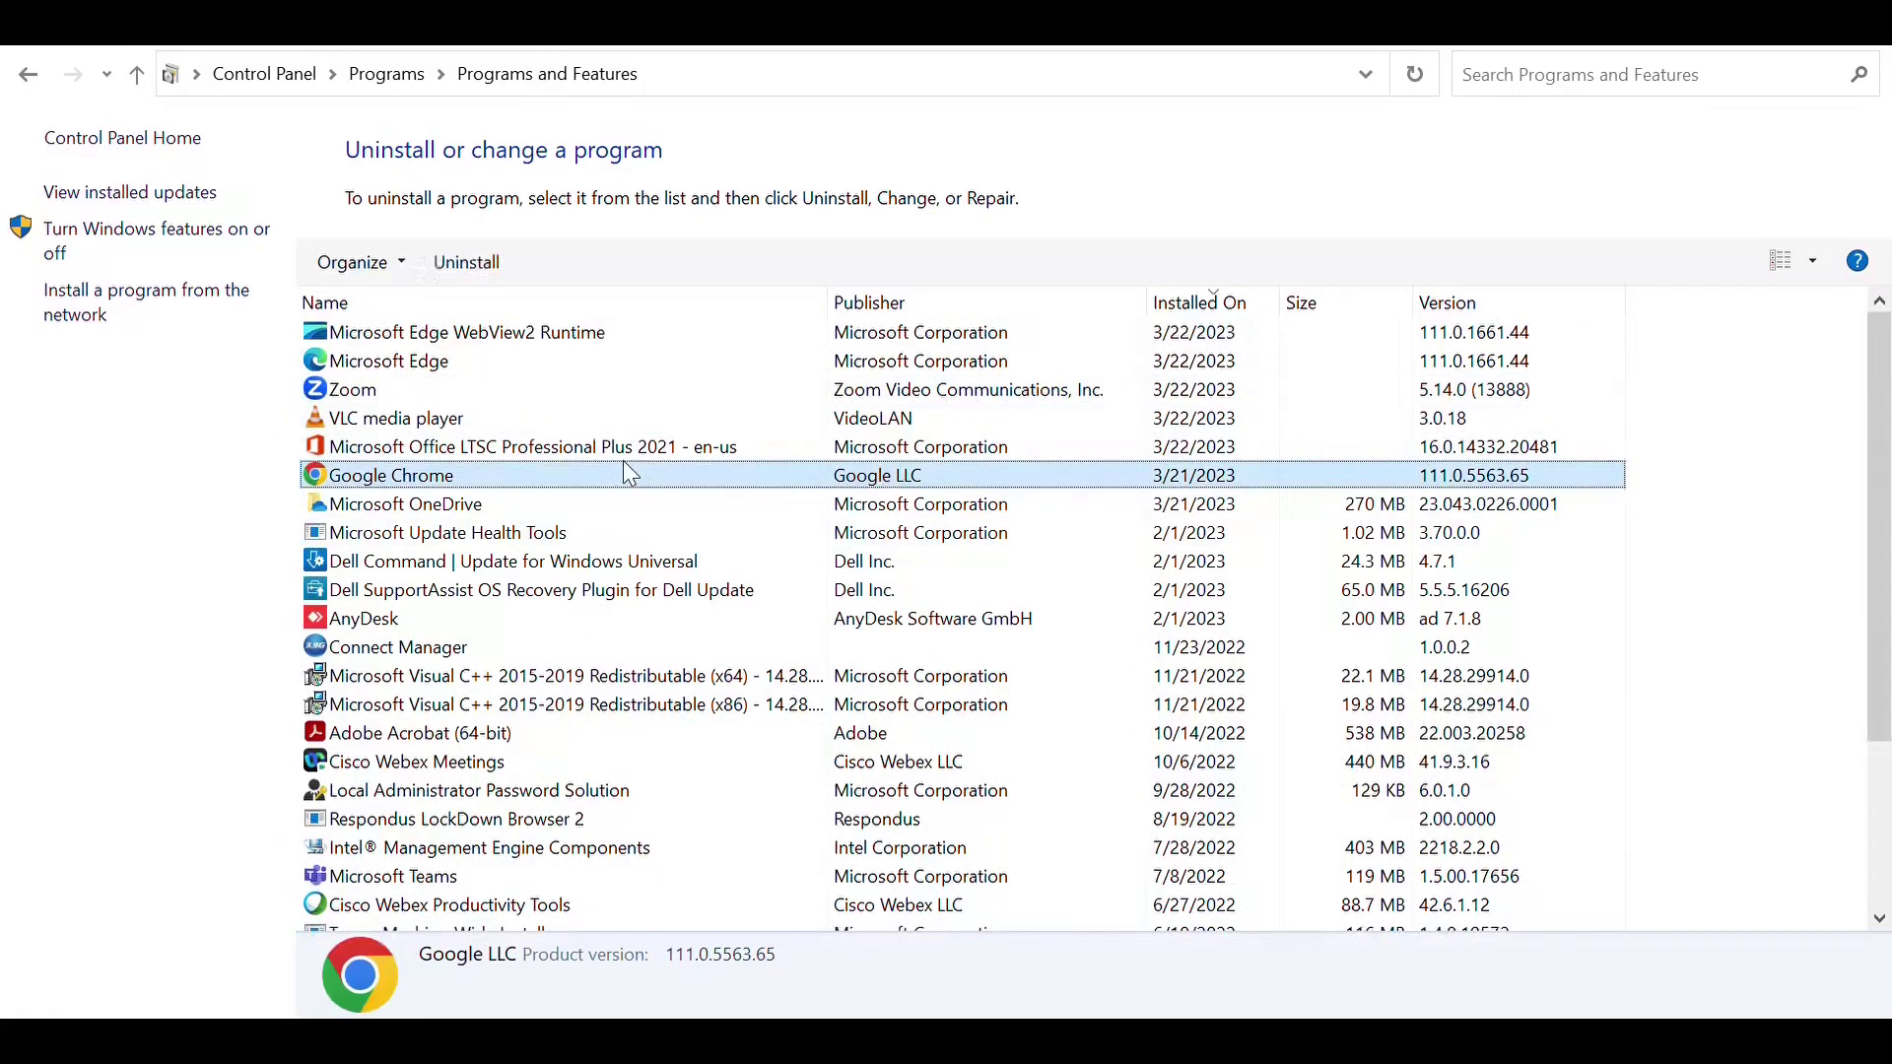
pyautogui.click(391, 399)
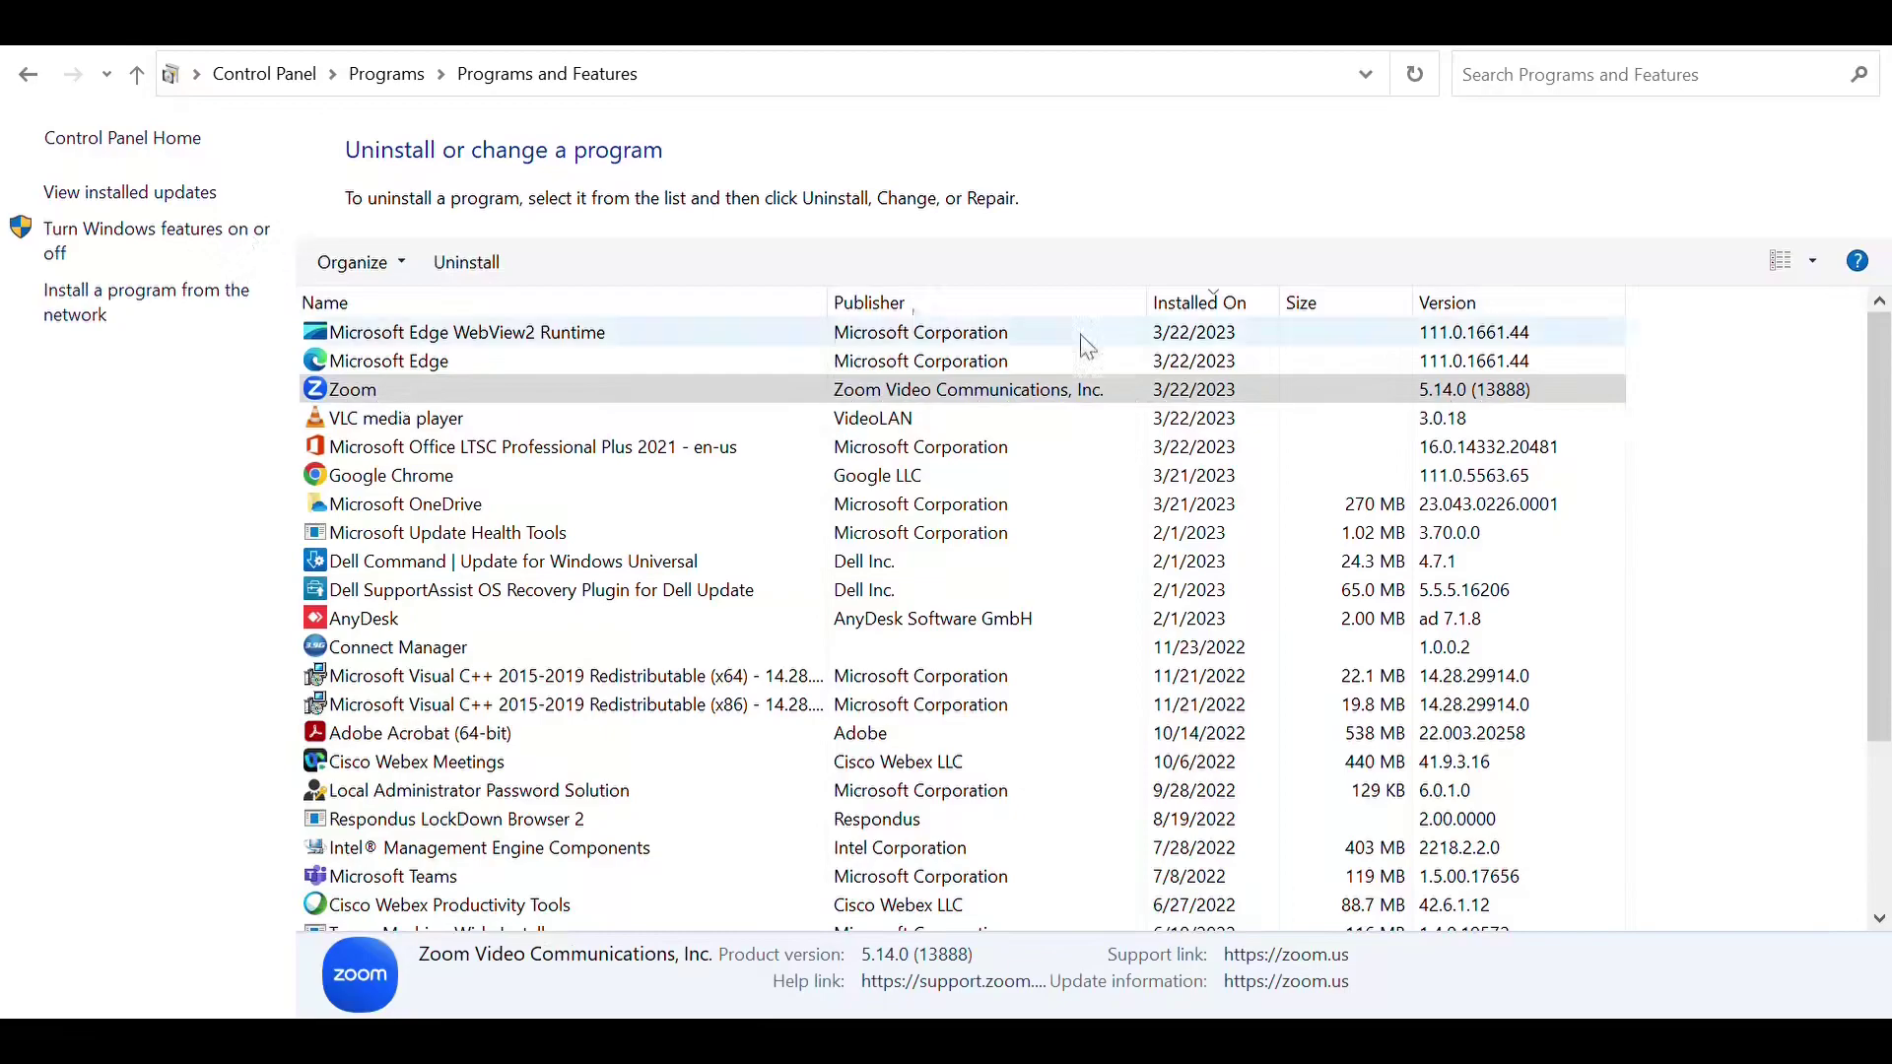
pyautogui.click(1249, 392)
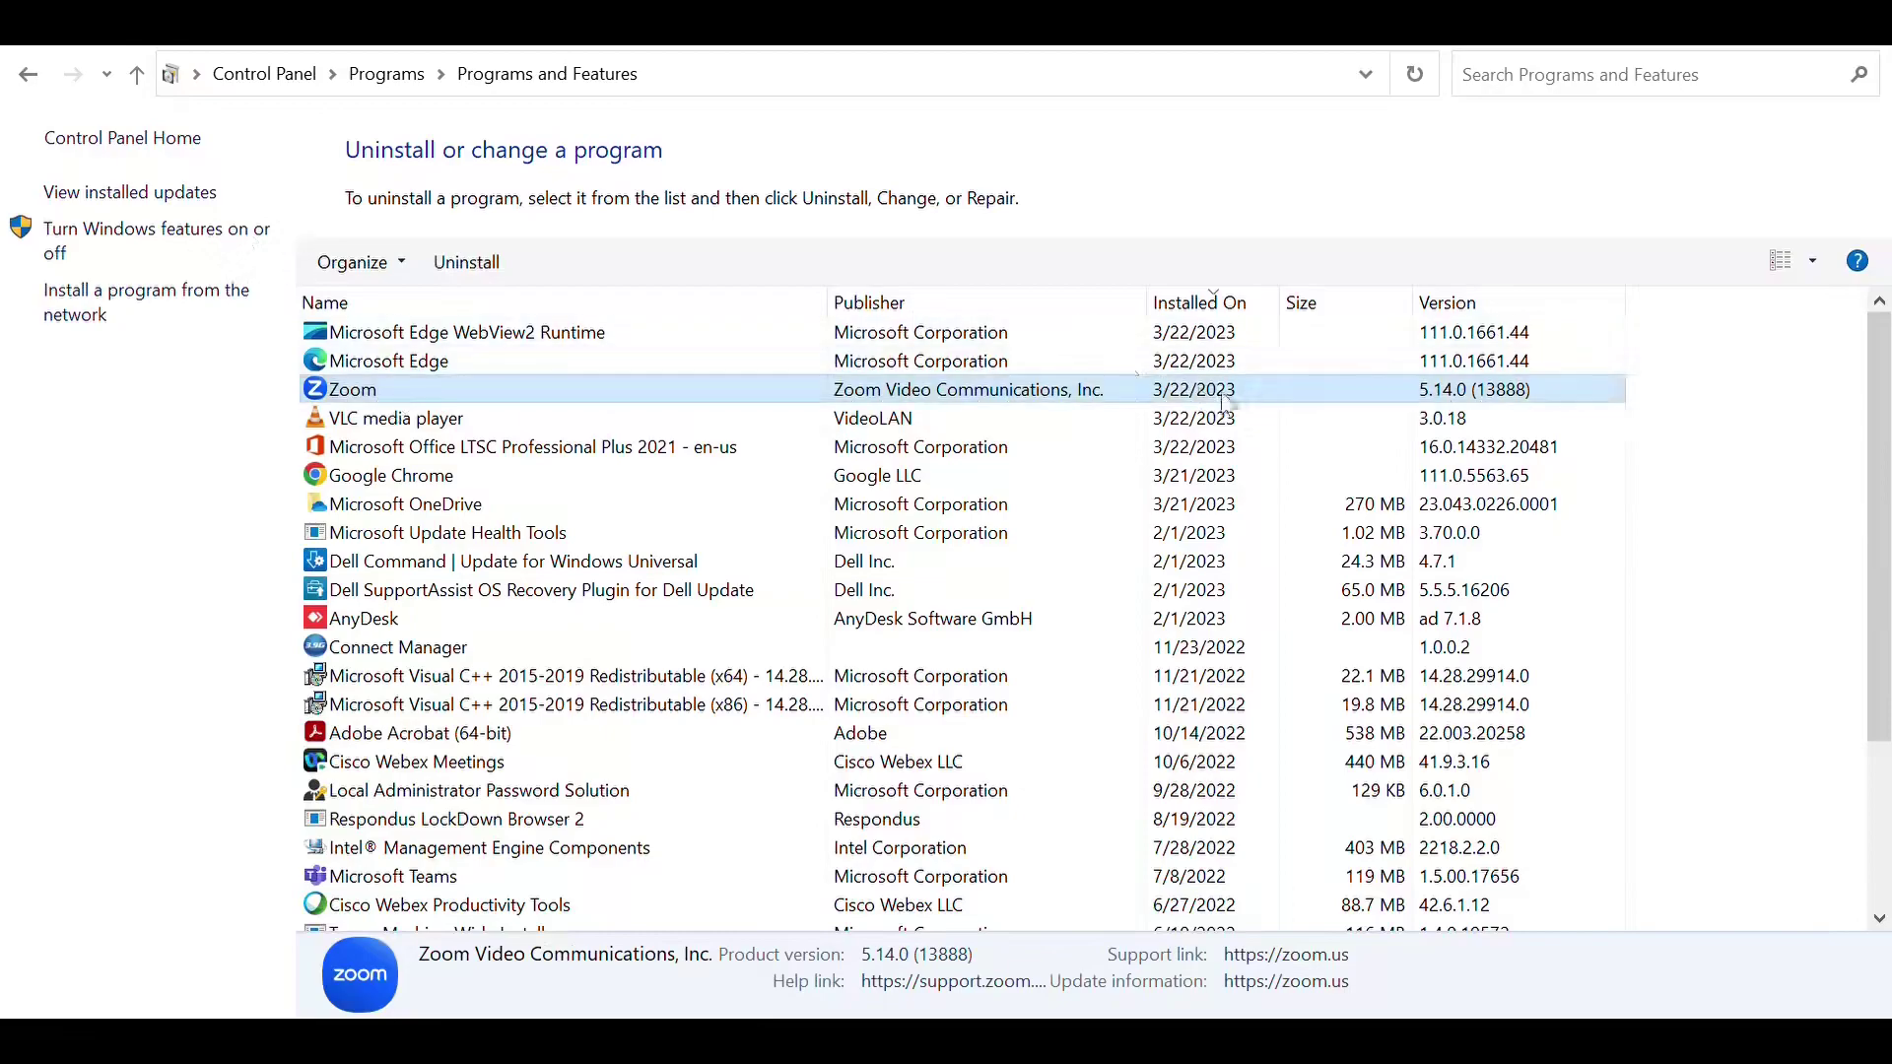
pyautogui.click(455, 362)
pyautogui.click(477, 391)
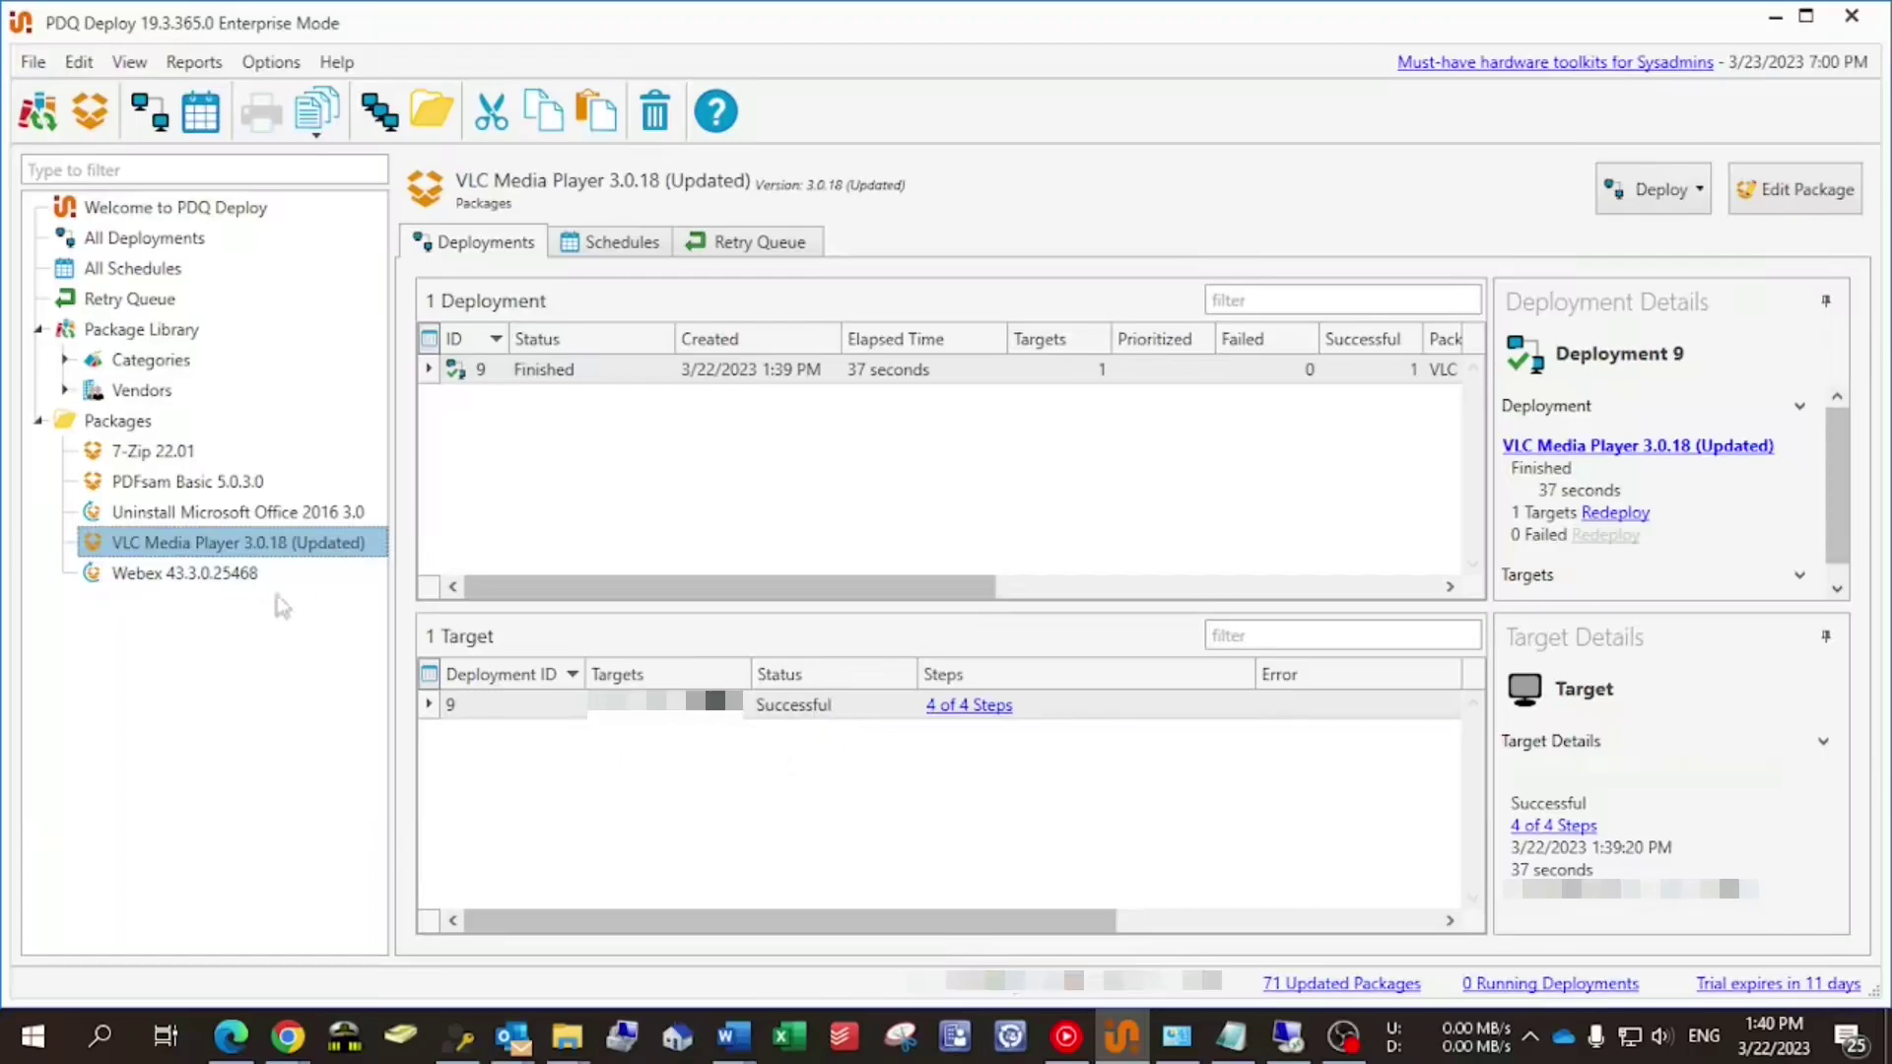
# Copy the install step from the PDFsam Basic 5.0.3.0 package
pyautogui.click(219, 642)
pyautogui.click(194, 493)
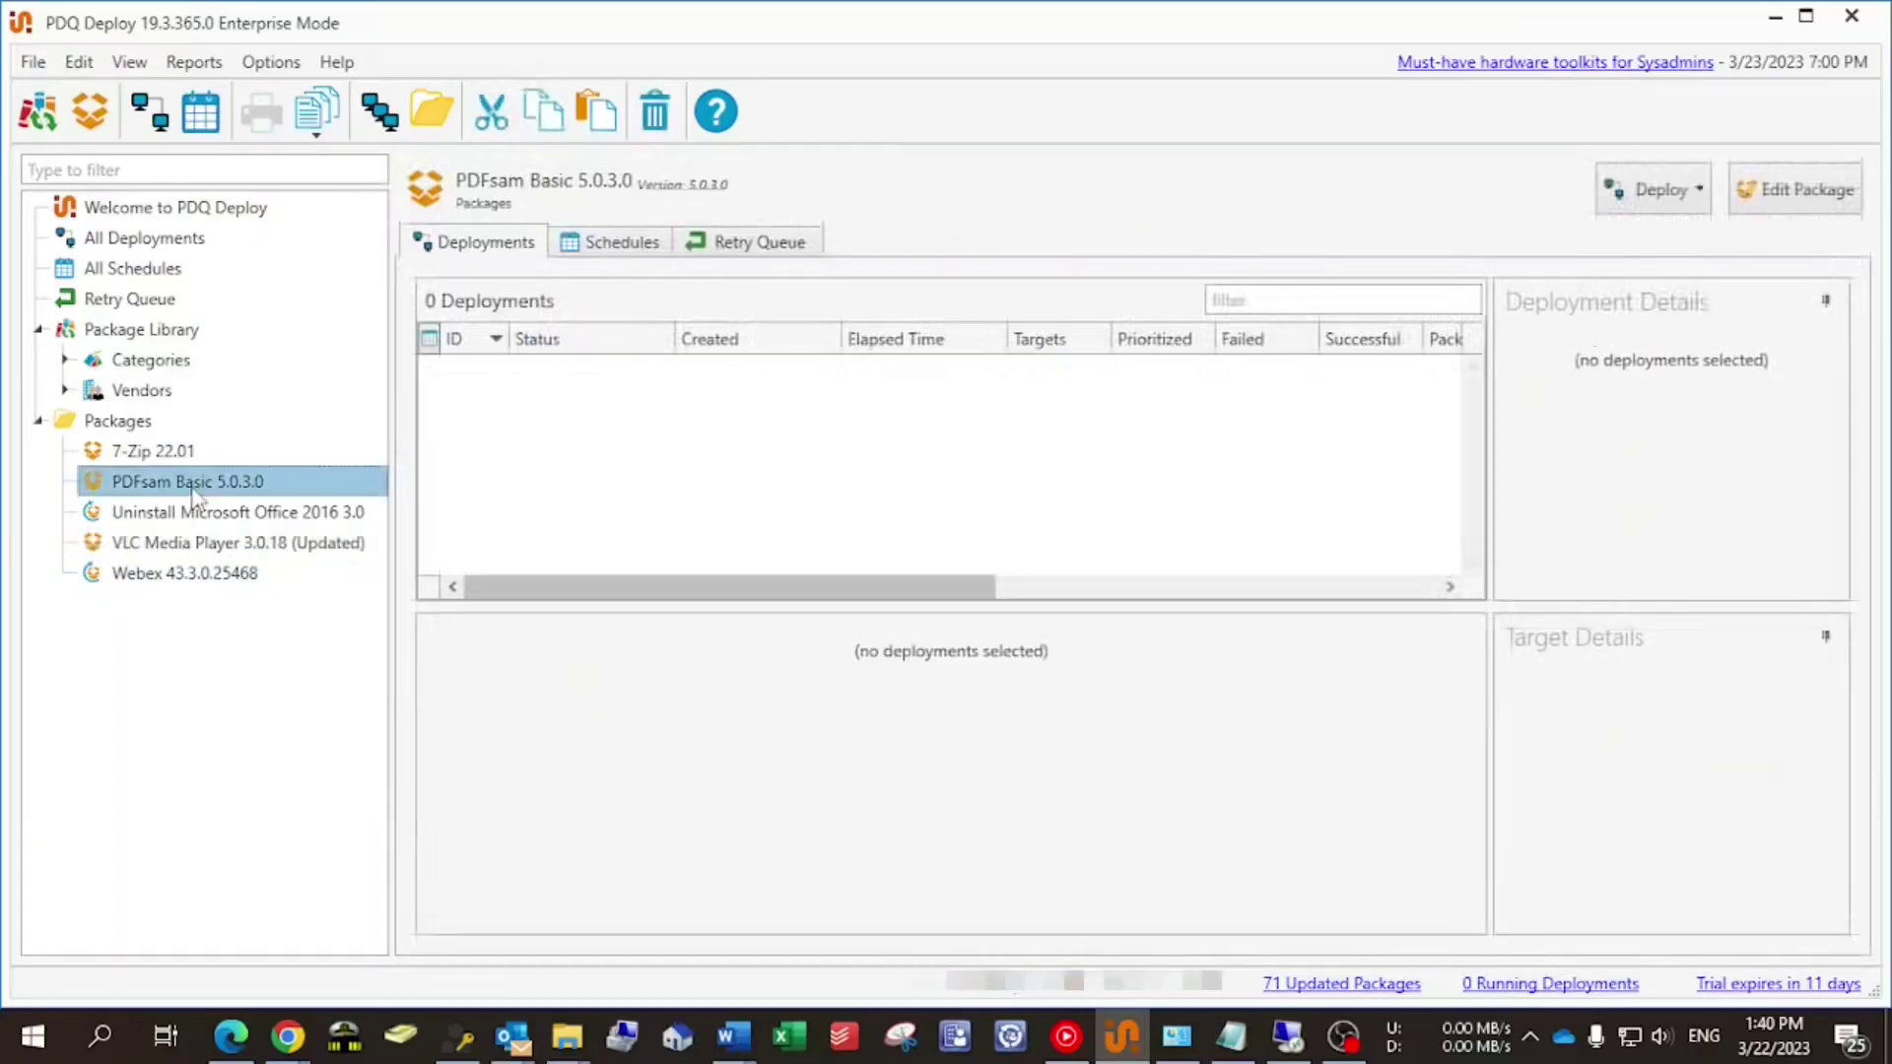
pyautogui.doubleClick(191, 483)
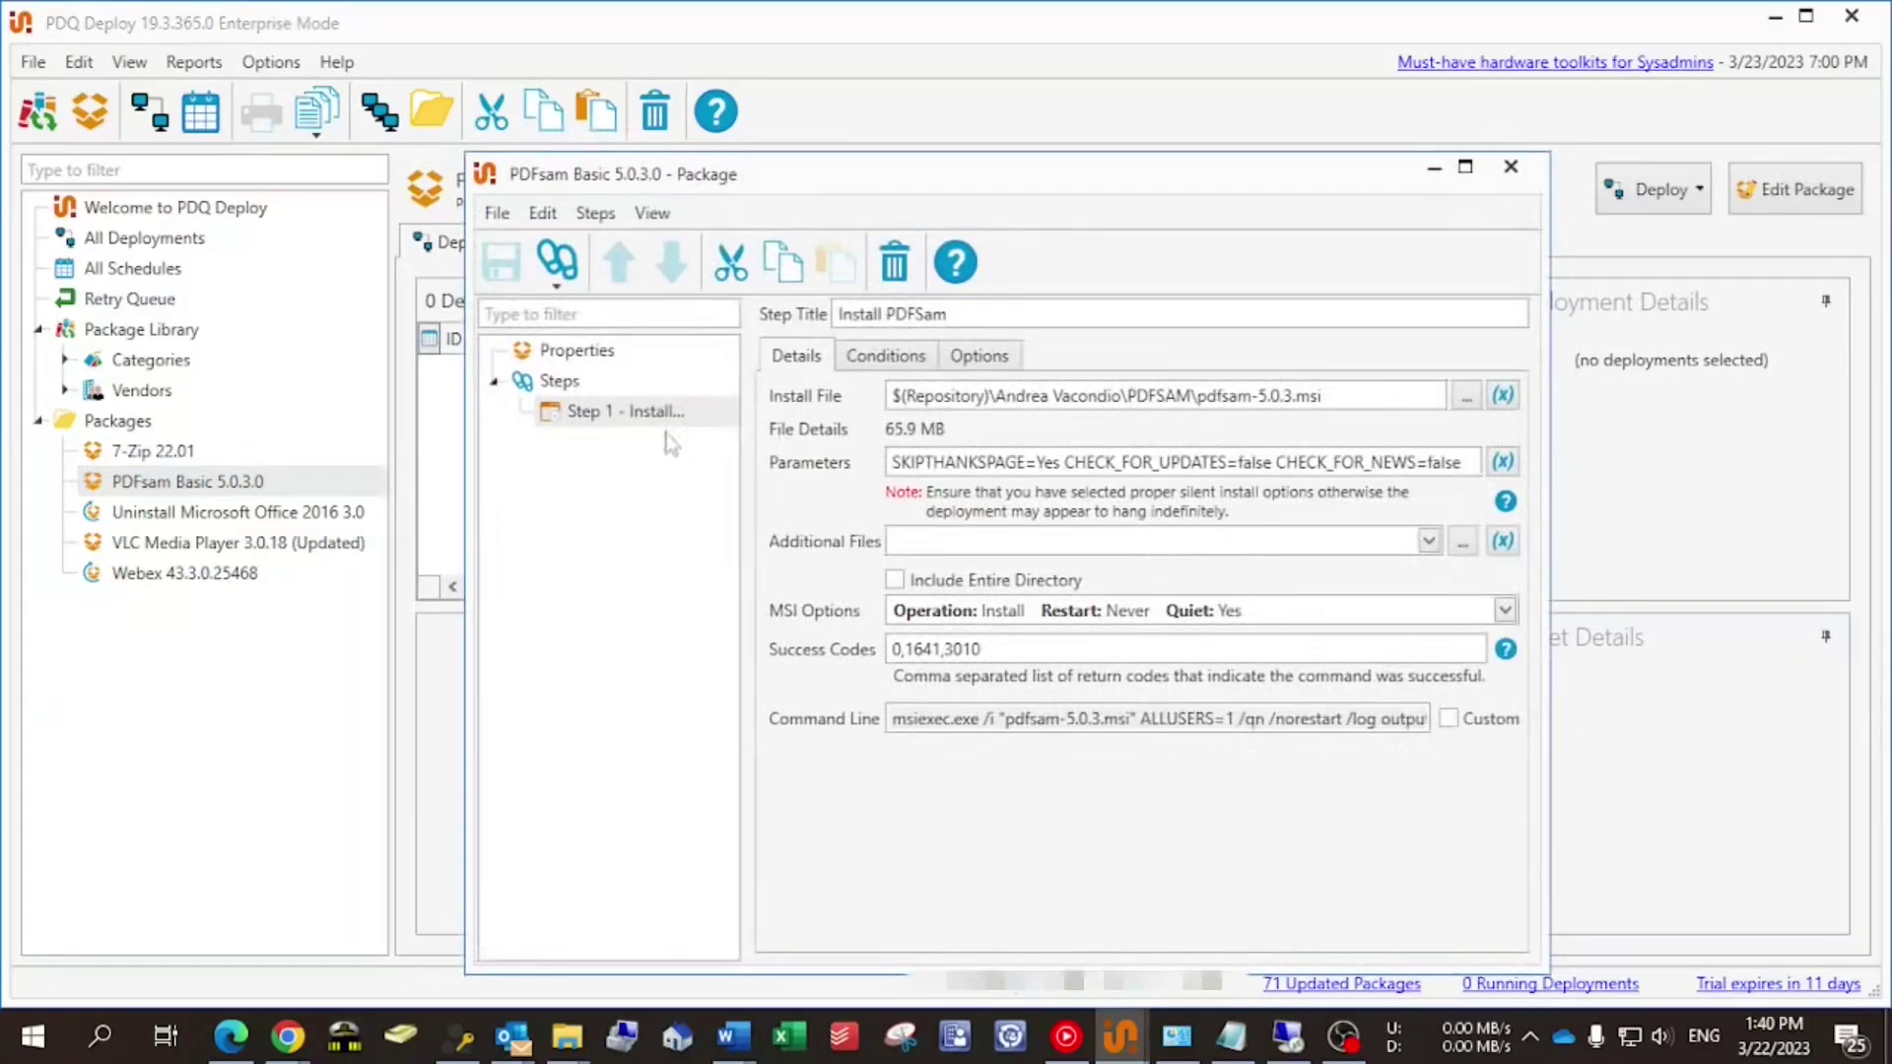
pyautogui.rightClick(604, 412)
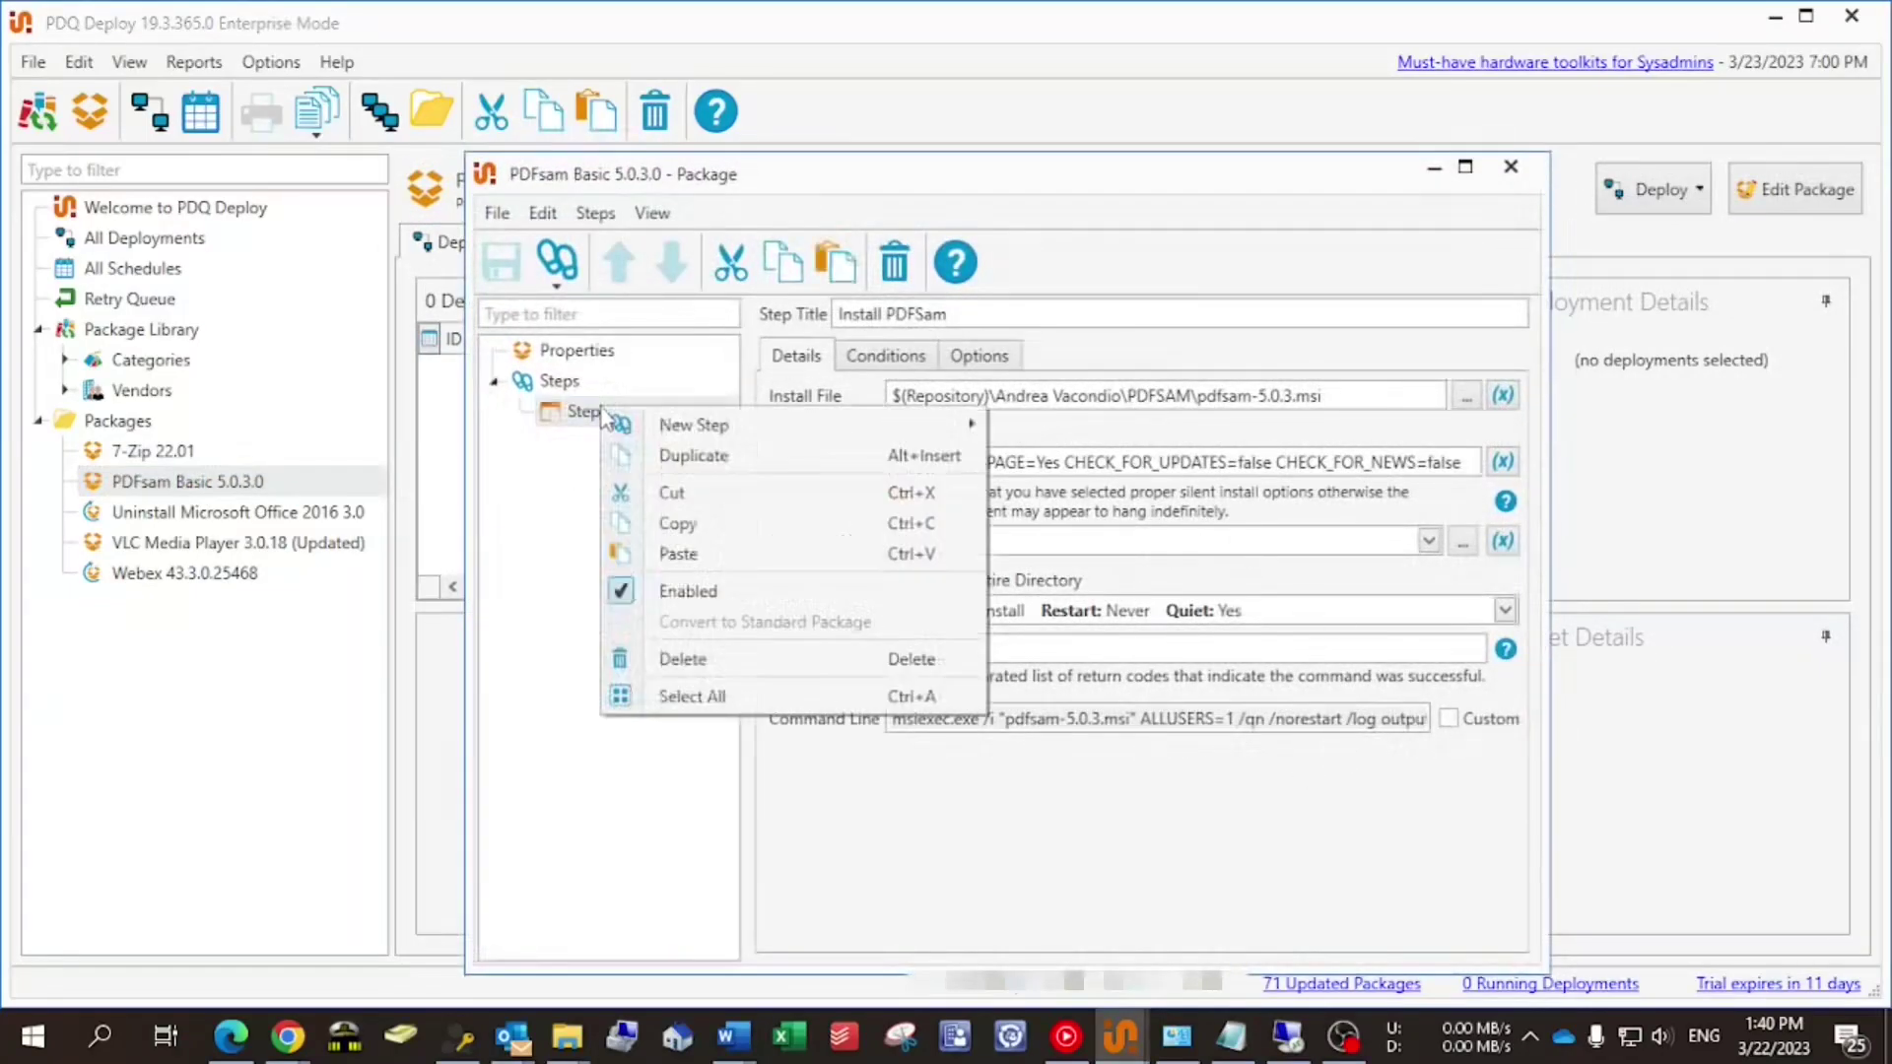
pyautogui.click(687, 532)
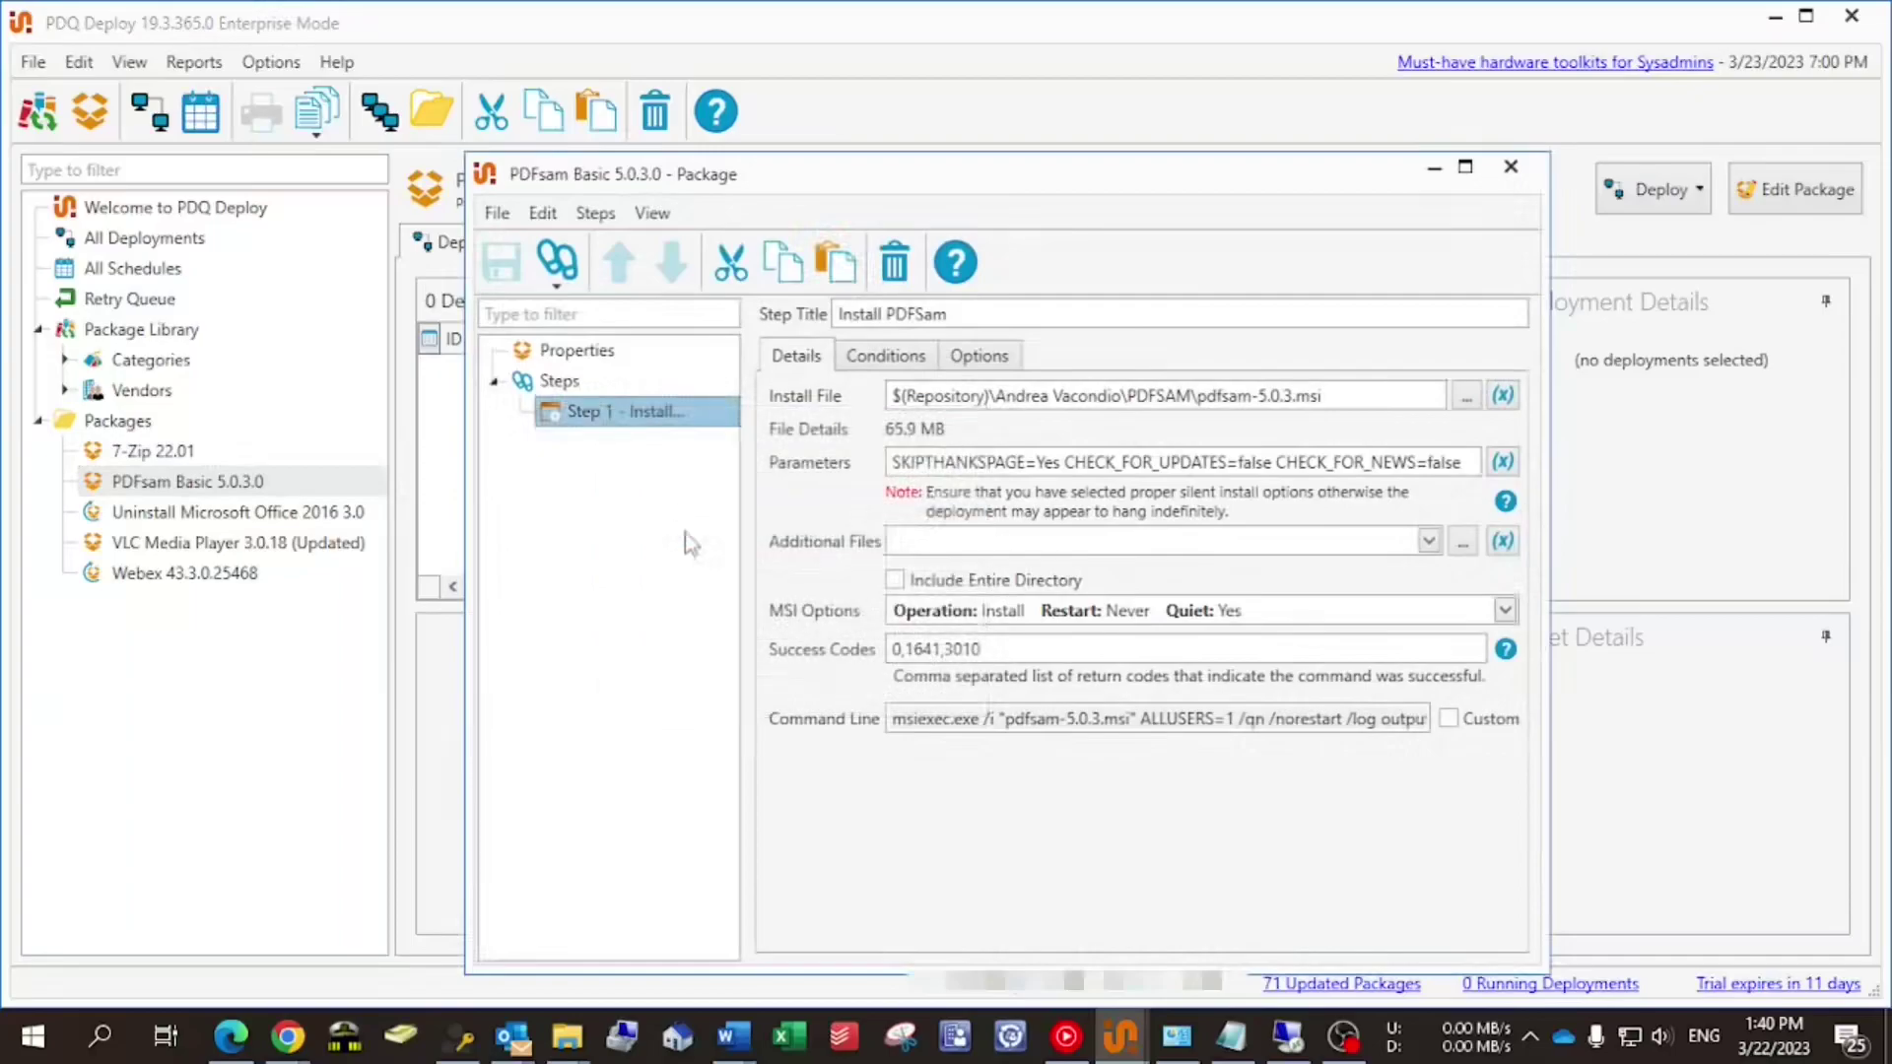
pyautogui.click(1511, 166)
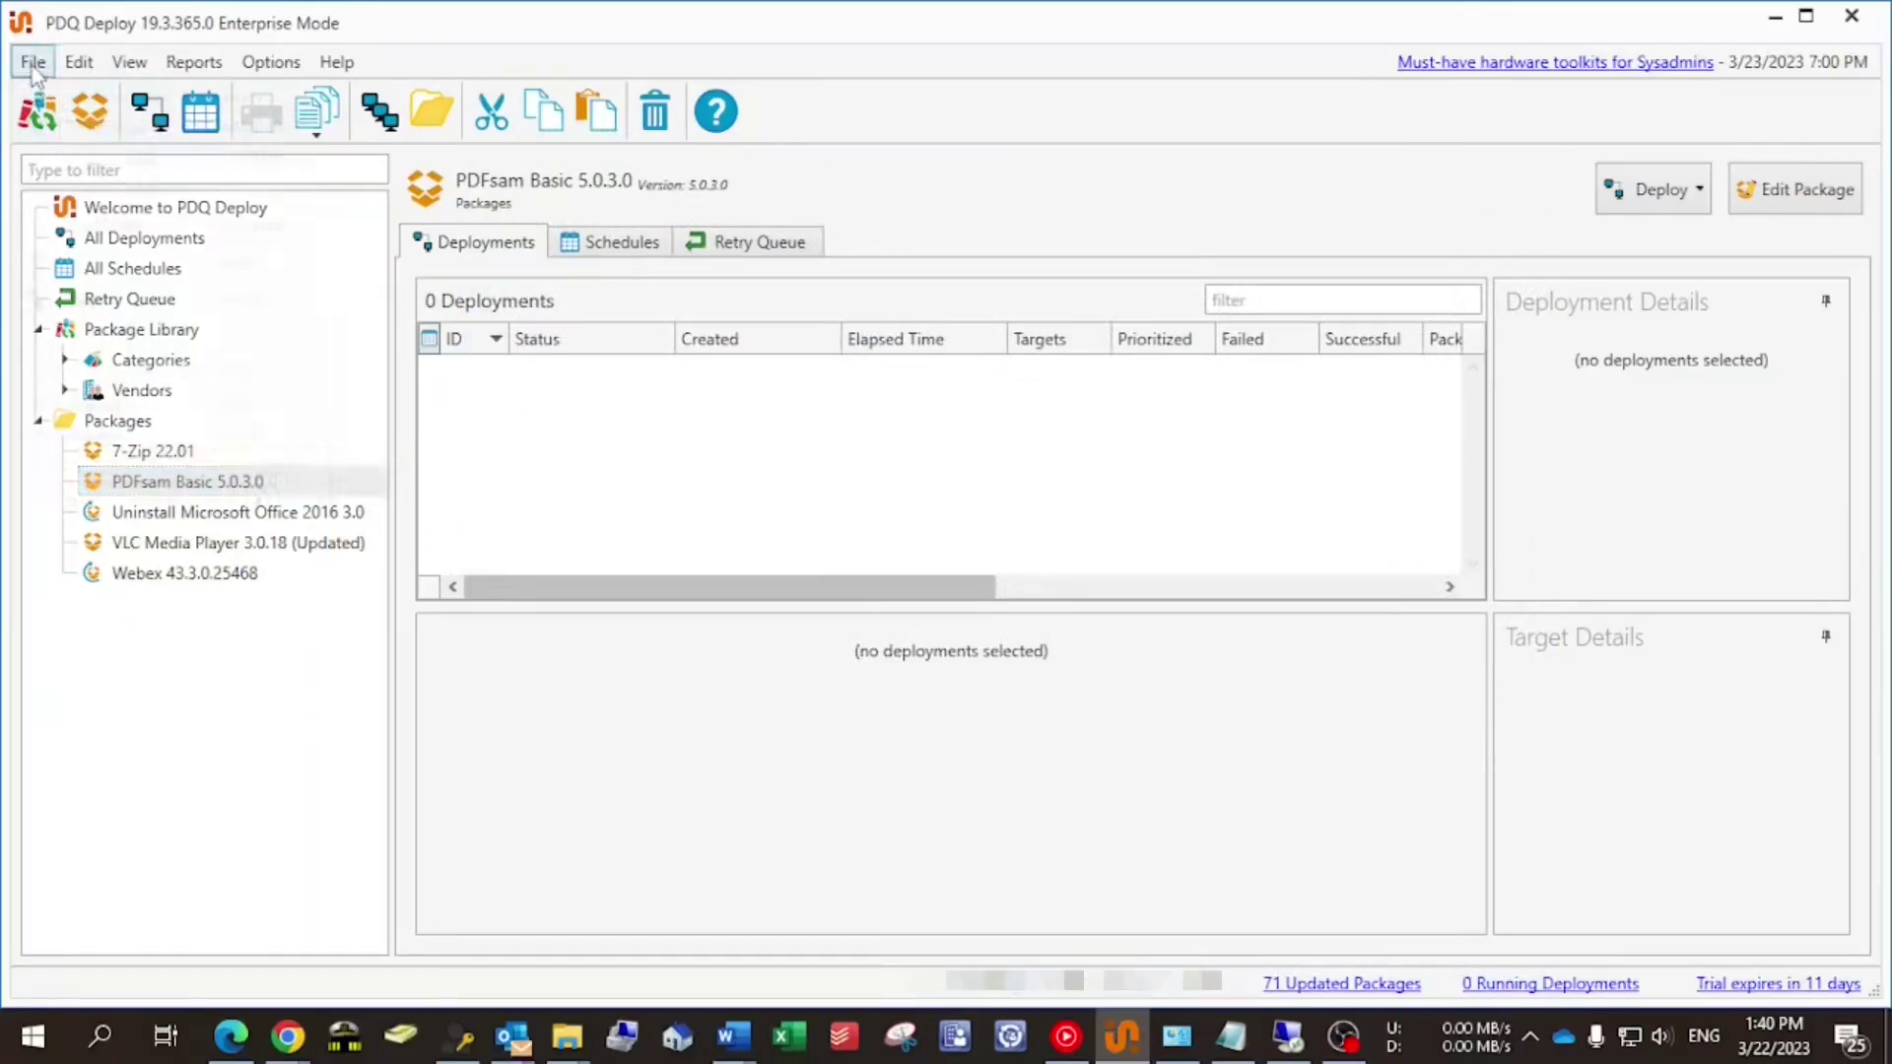
# Create a new package named 'Uninstall Zoom then Install PDFsam'
pyautogui.click(32, 61)
pyautogui.click(55, 97)
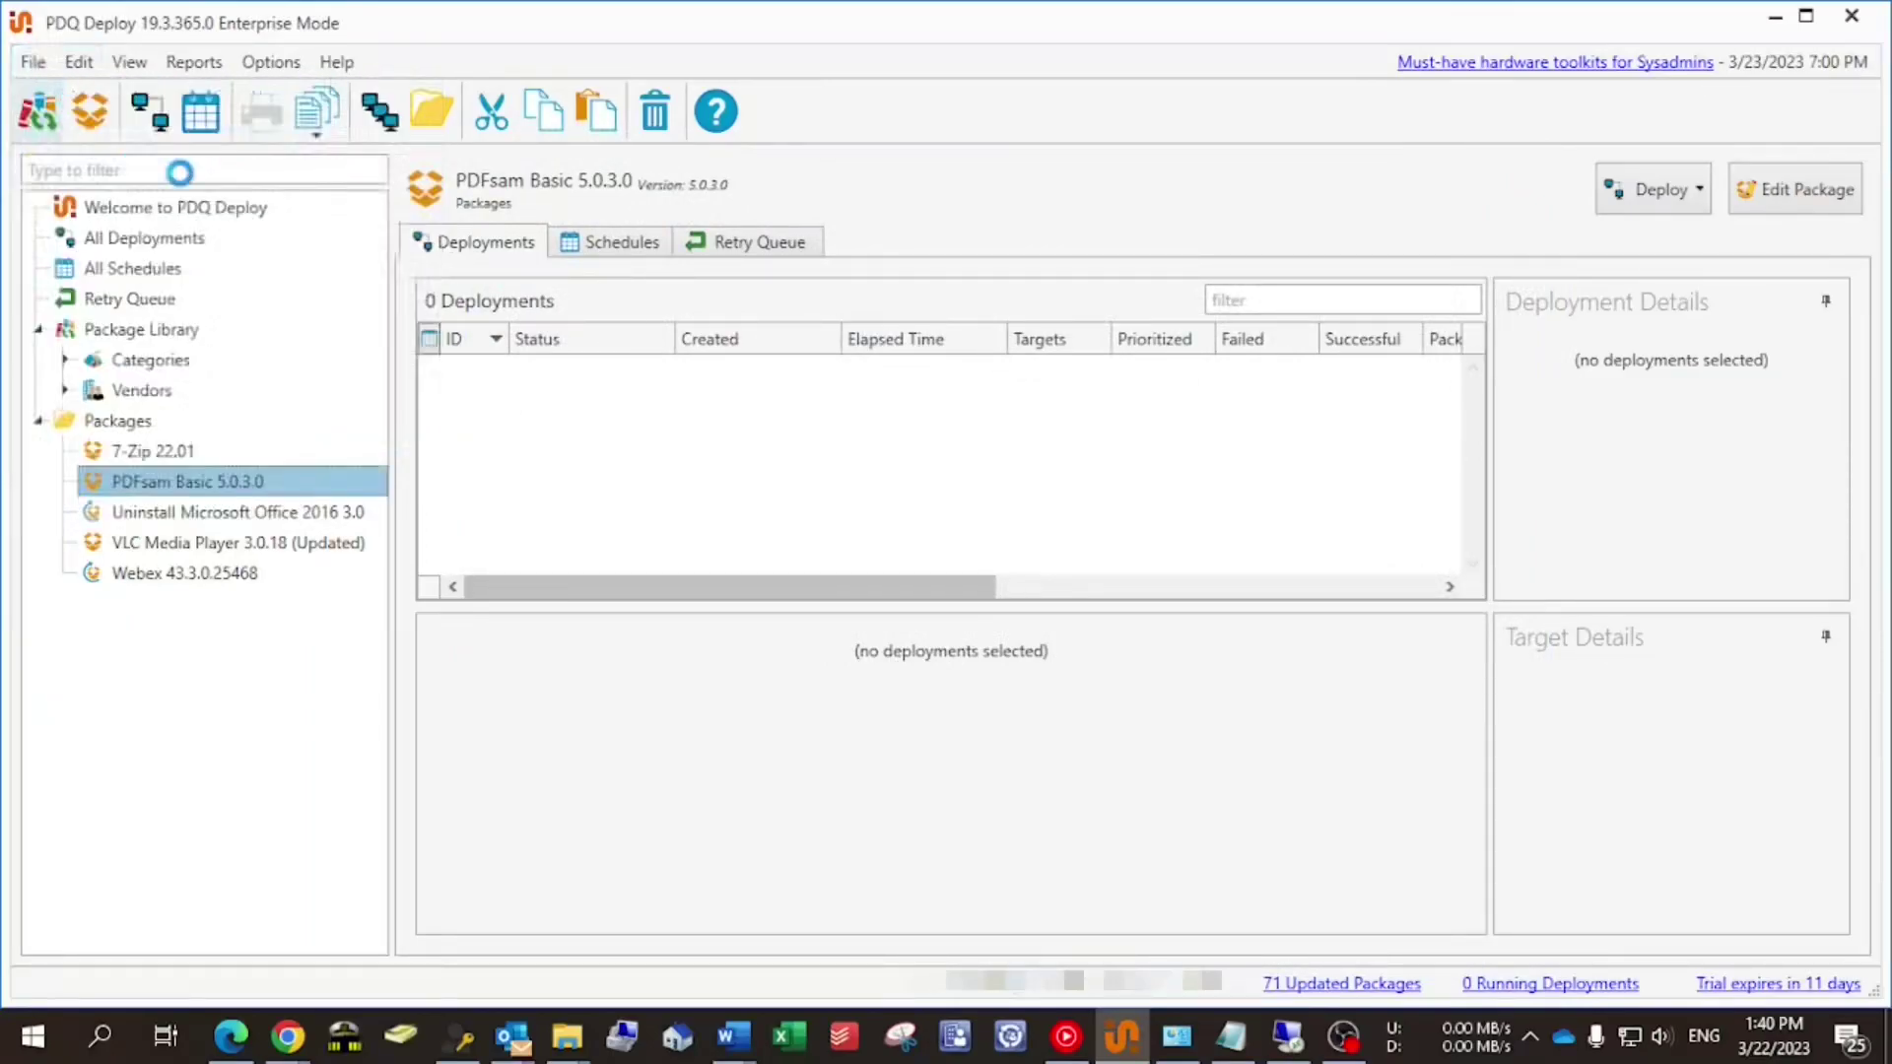
pyautogui.moveTo(1021, 354); pyautogui.dragTo(697, 370)
pyautogui.write('U')
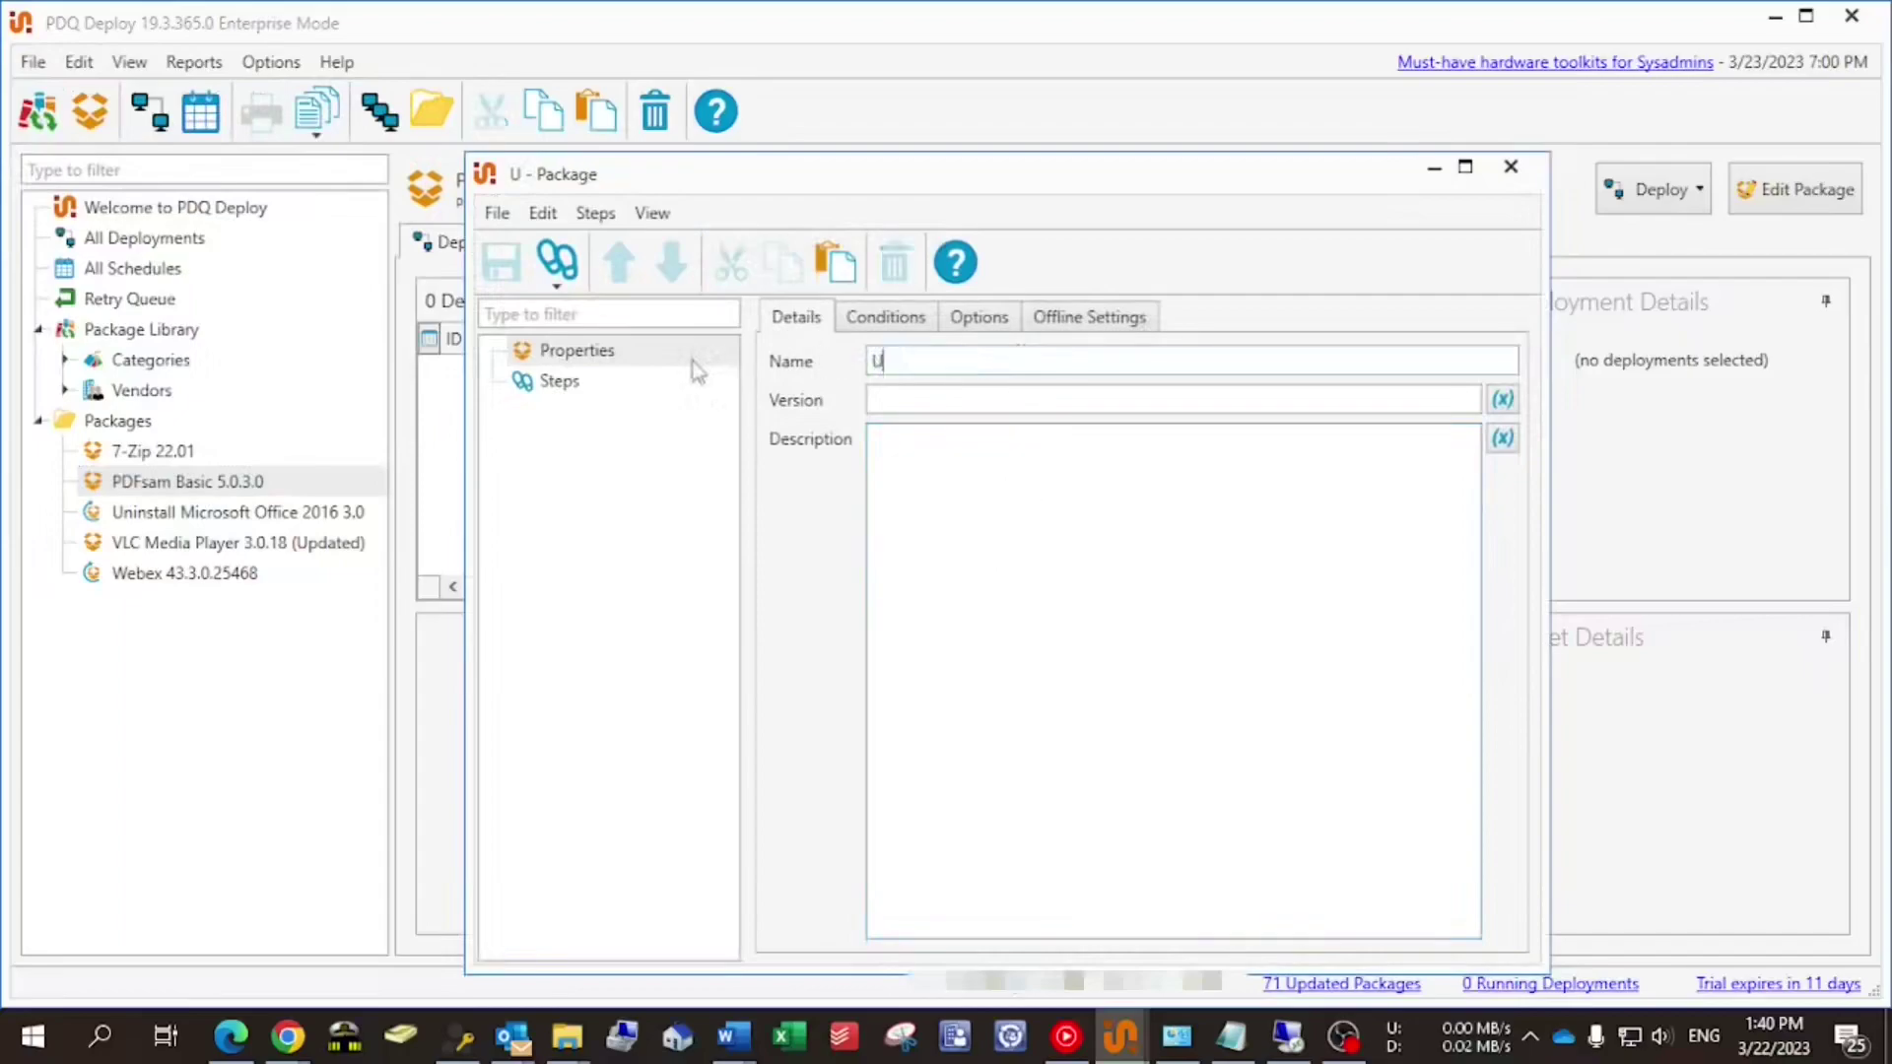
pyautogui.write('ninstall Z')
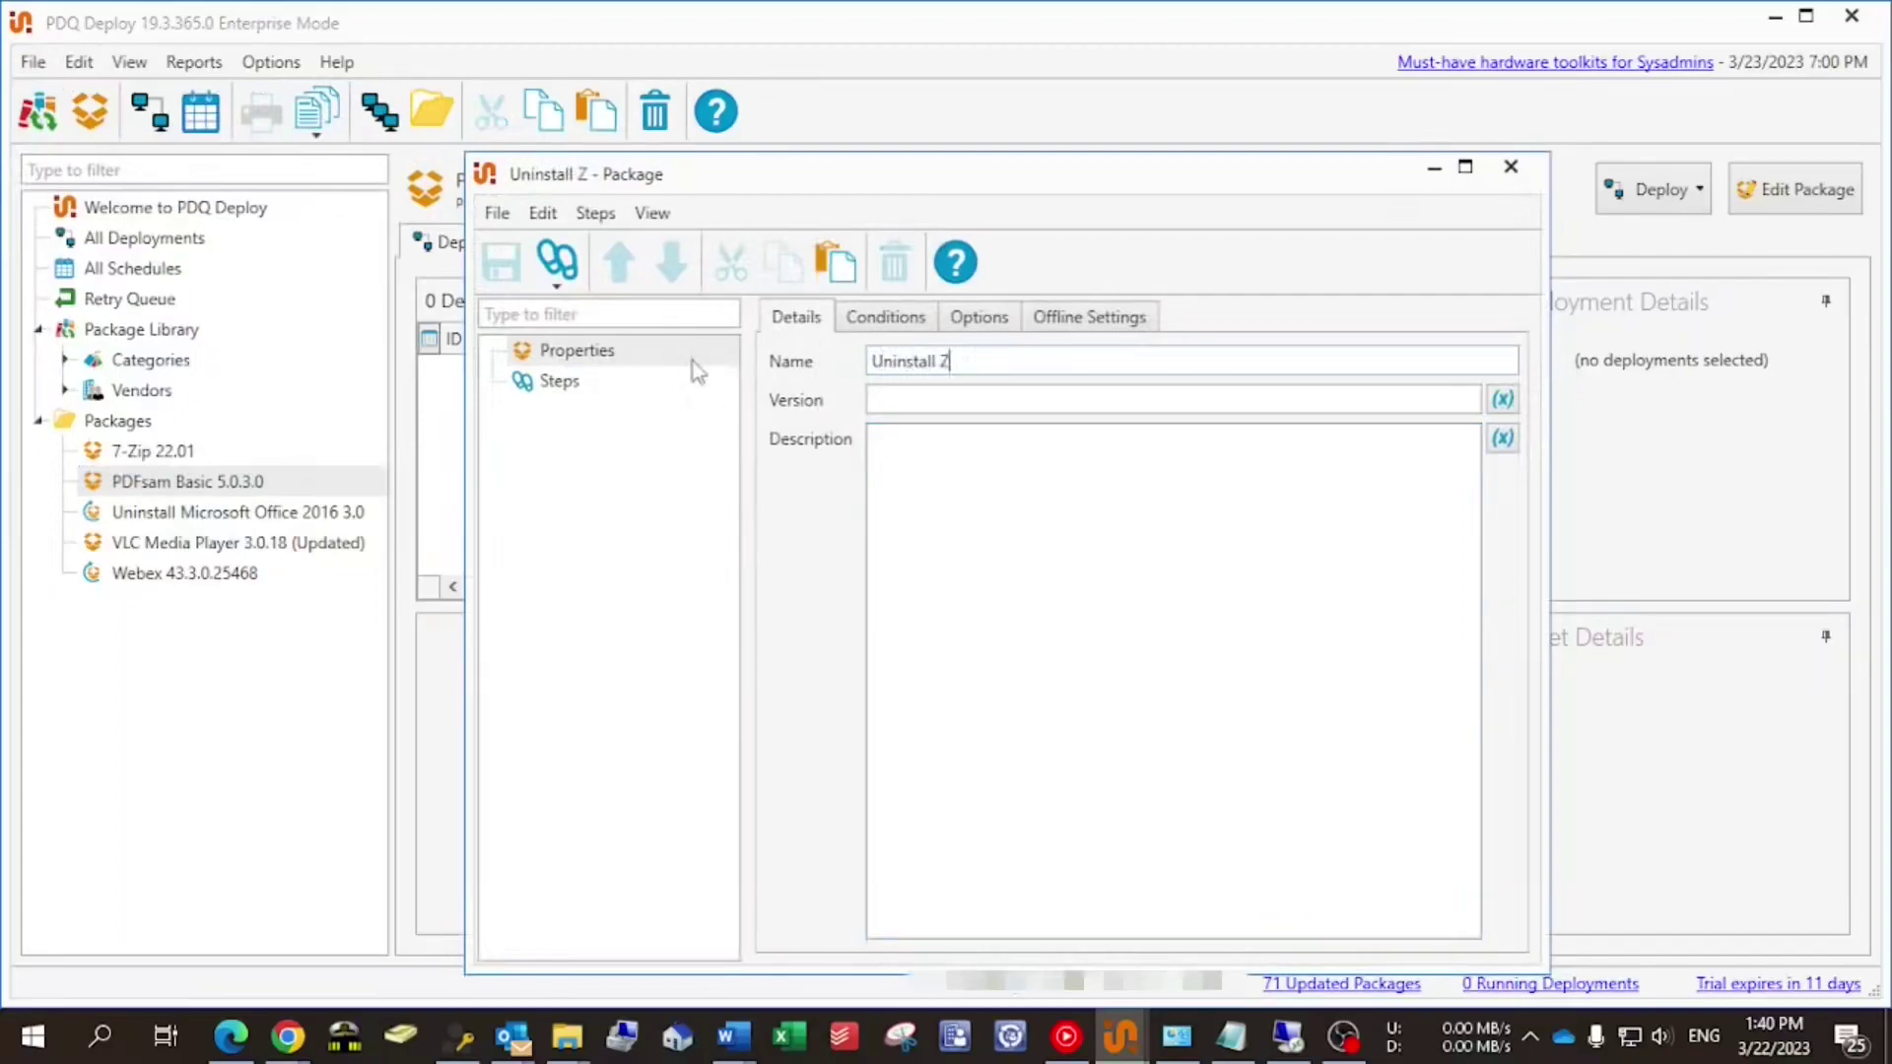
pyautogui.write('oom then Ins')
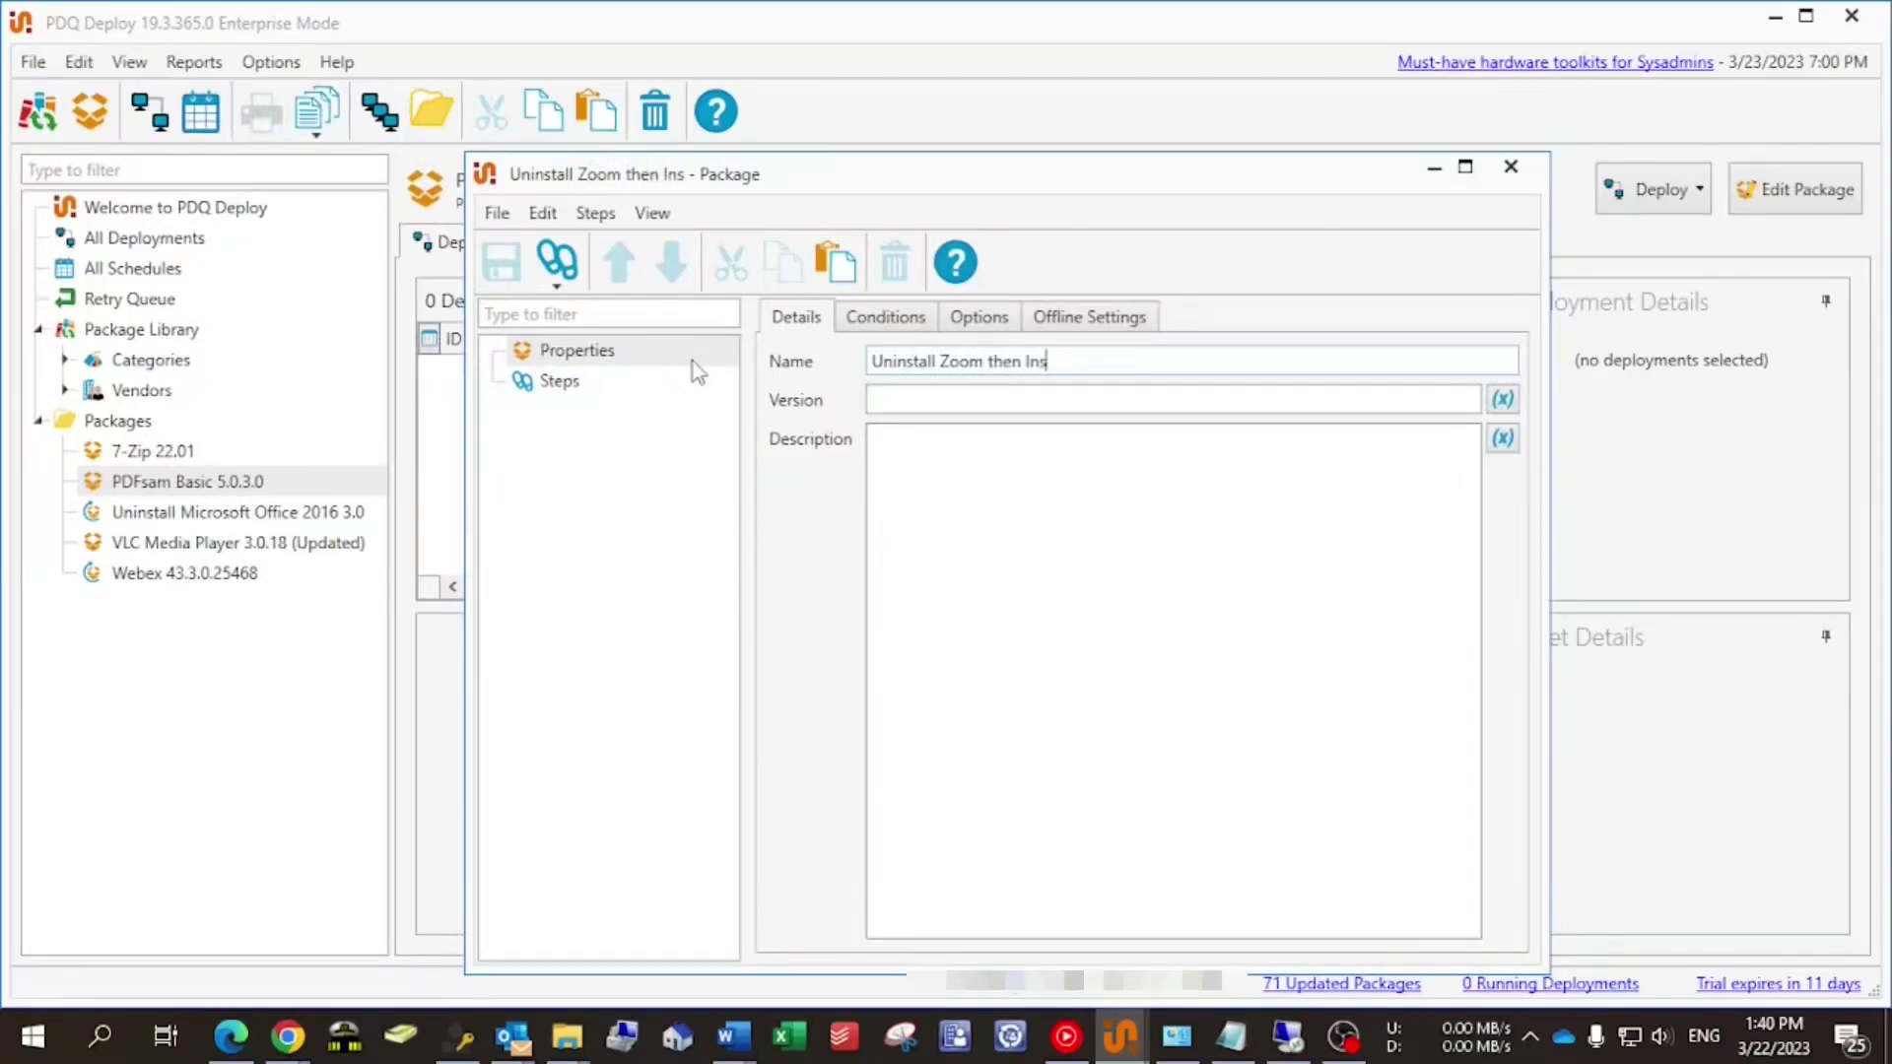
pyautogui.write('tall PDFsam')
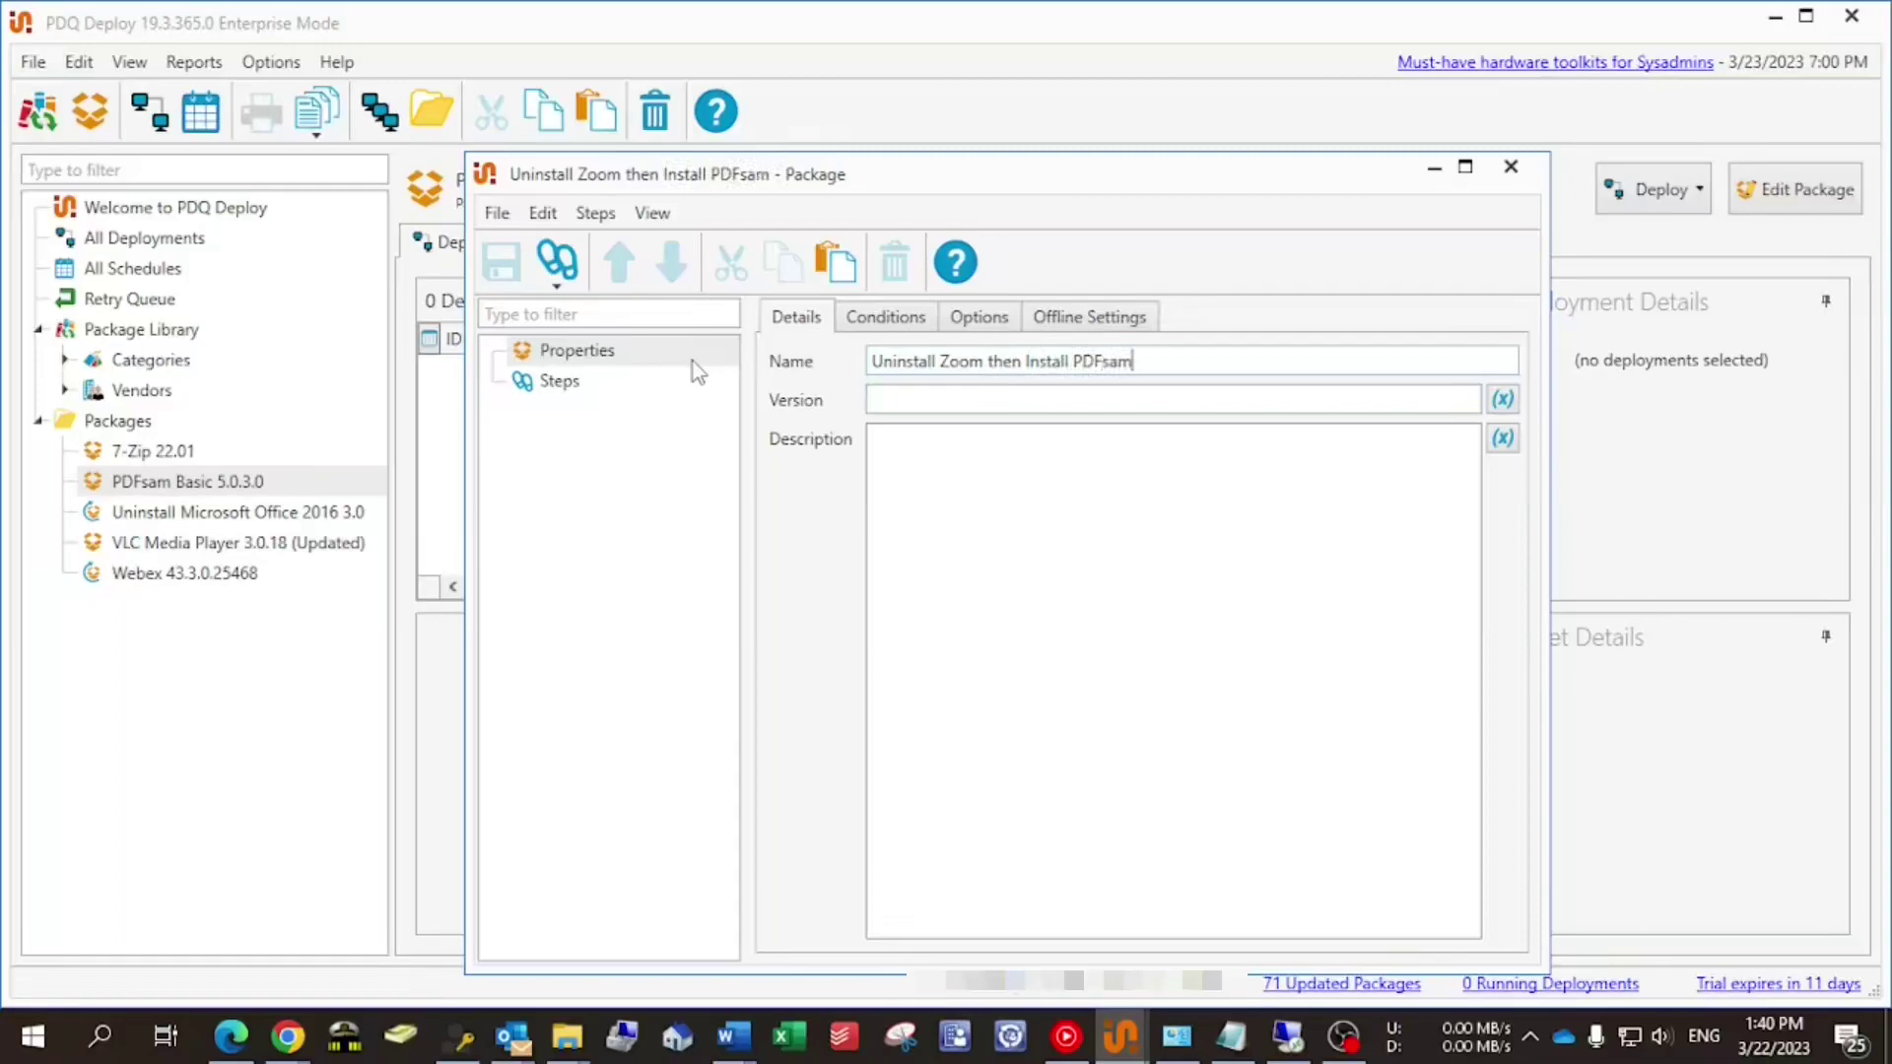
pyautogui.click(618, 388)
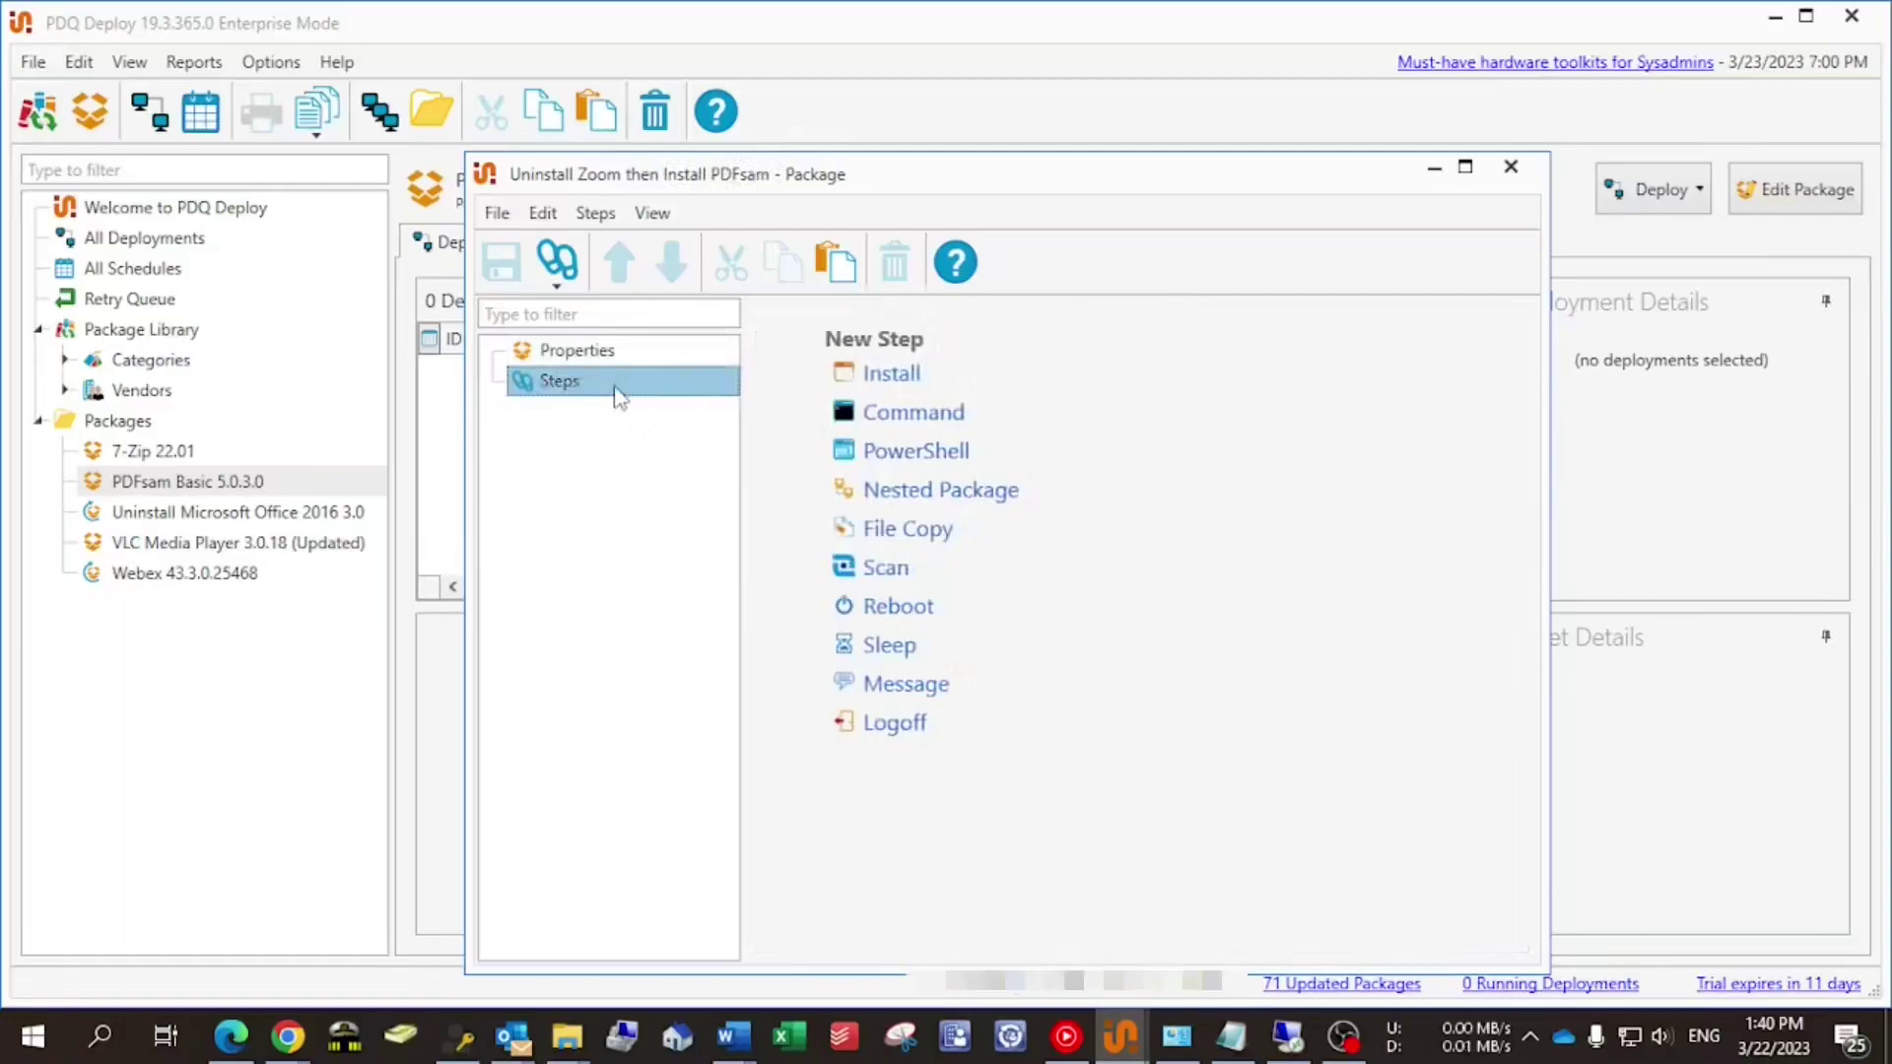
# Add a command step running the pasted wmic Zoom uninstall command
pyautogui.click(914, 413)
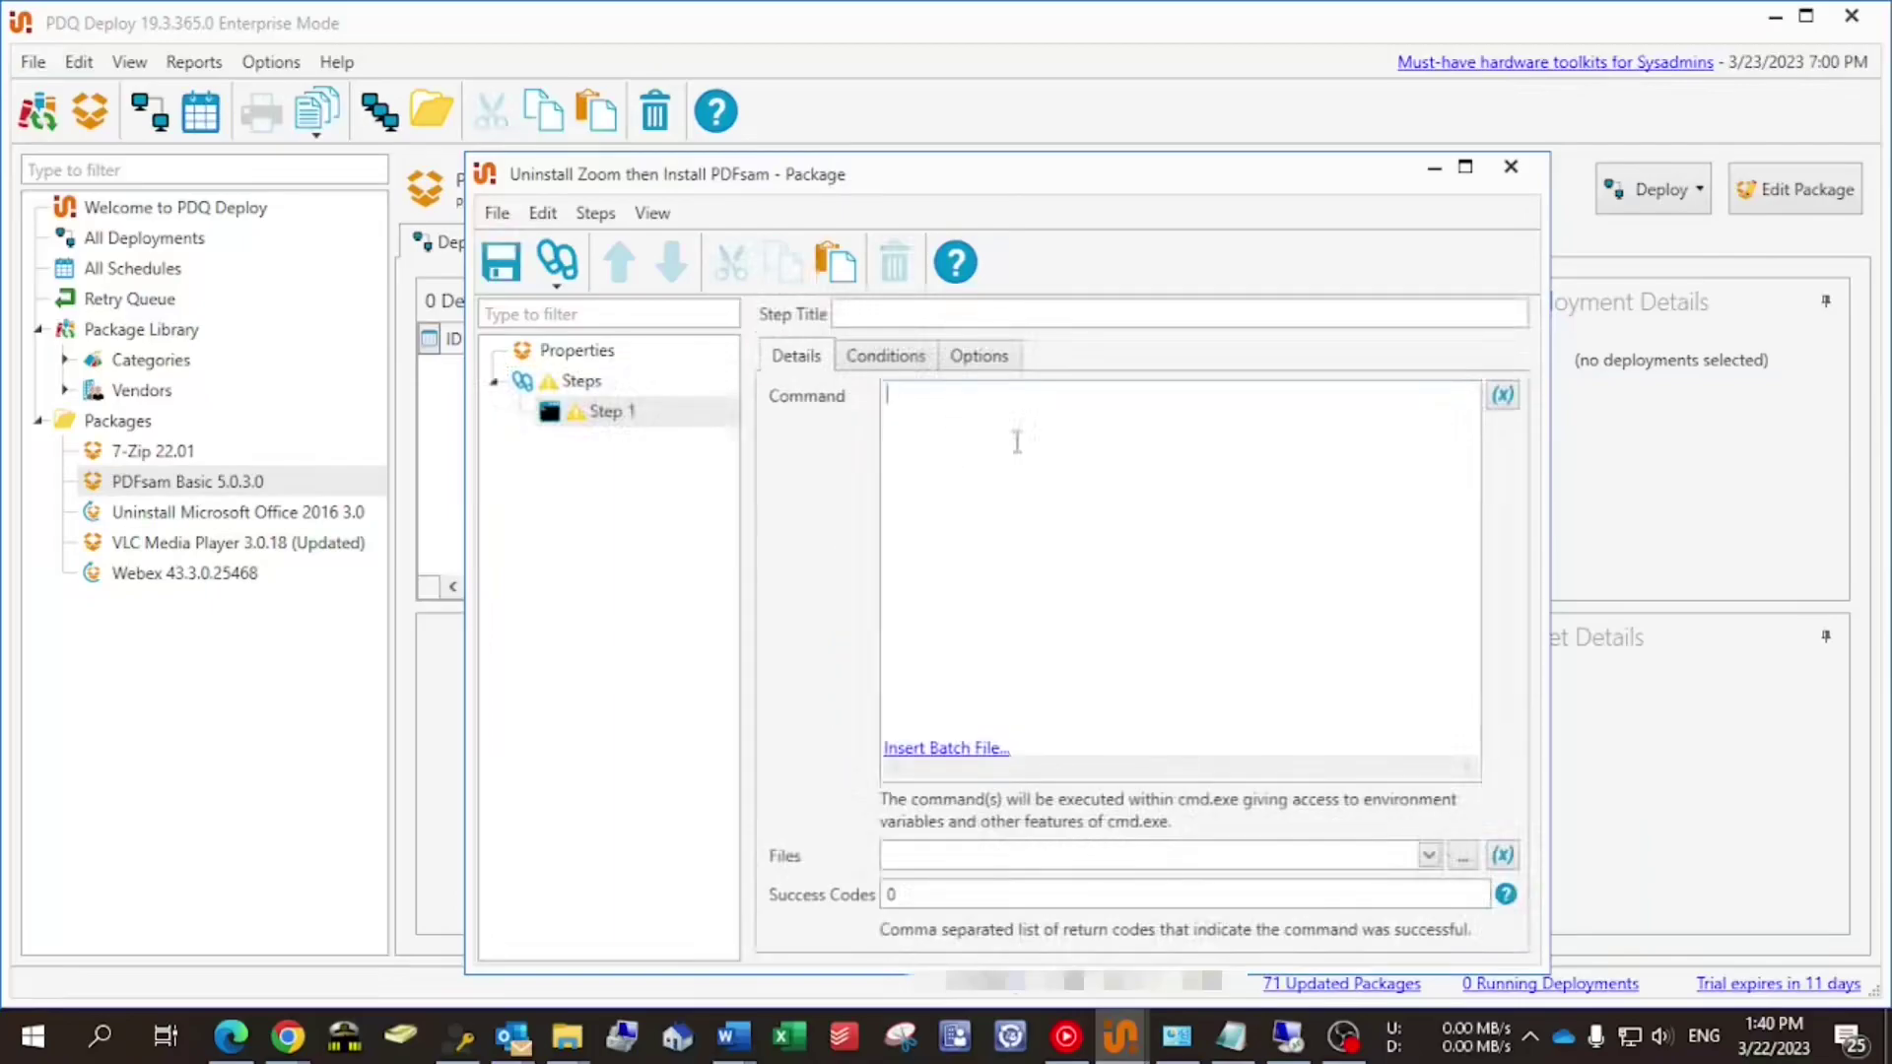
pyautogui.hotkey('alt', 'Tab')
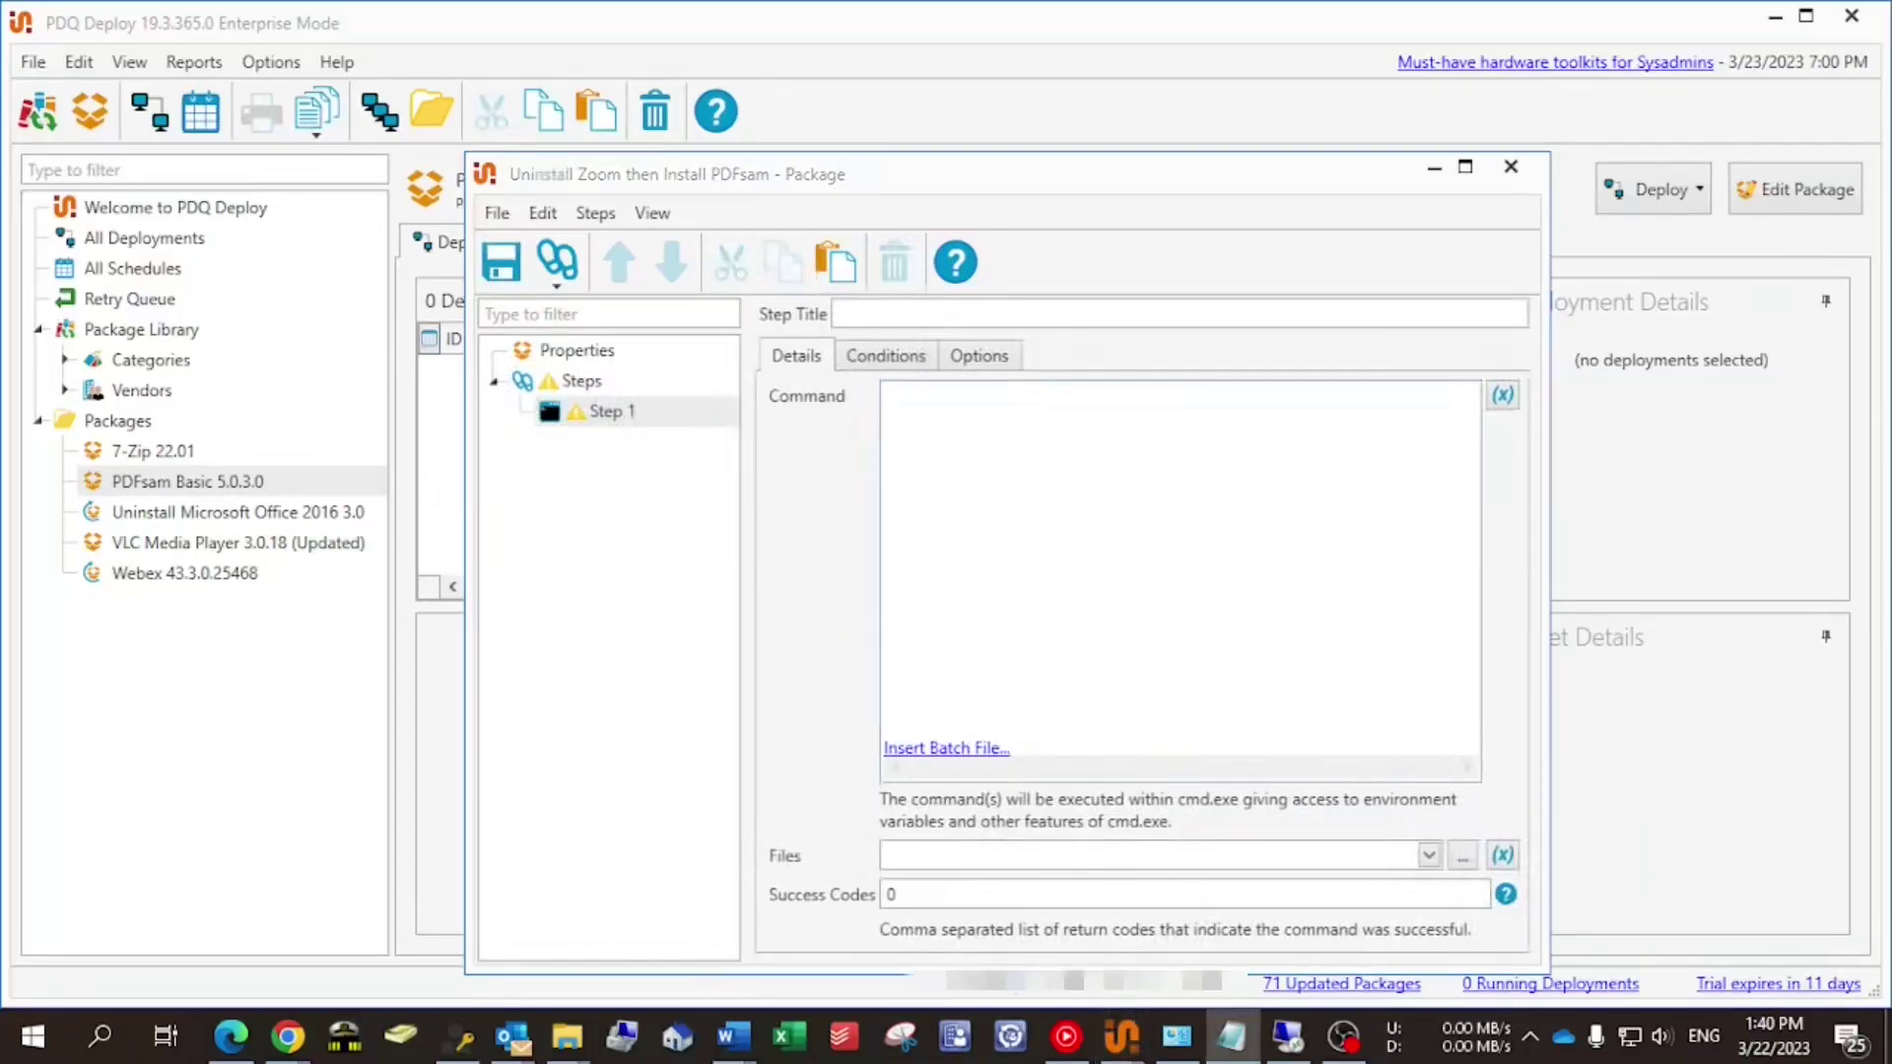
pyautogui.click(1026, 465)
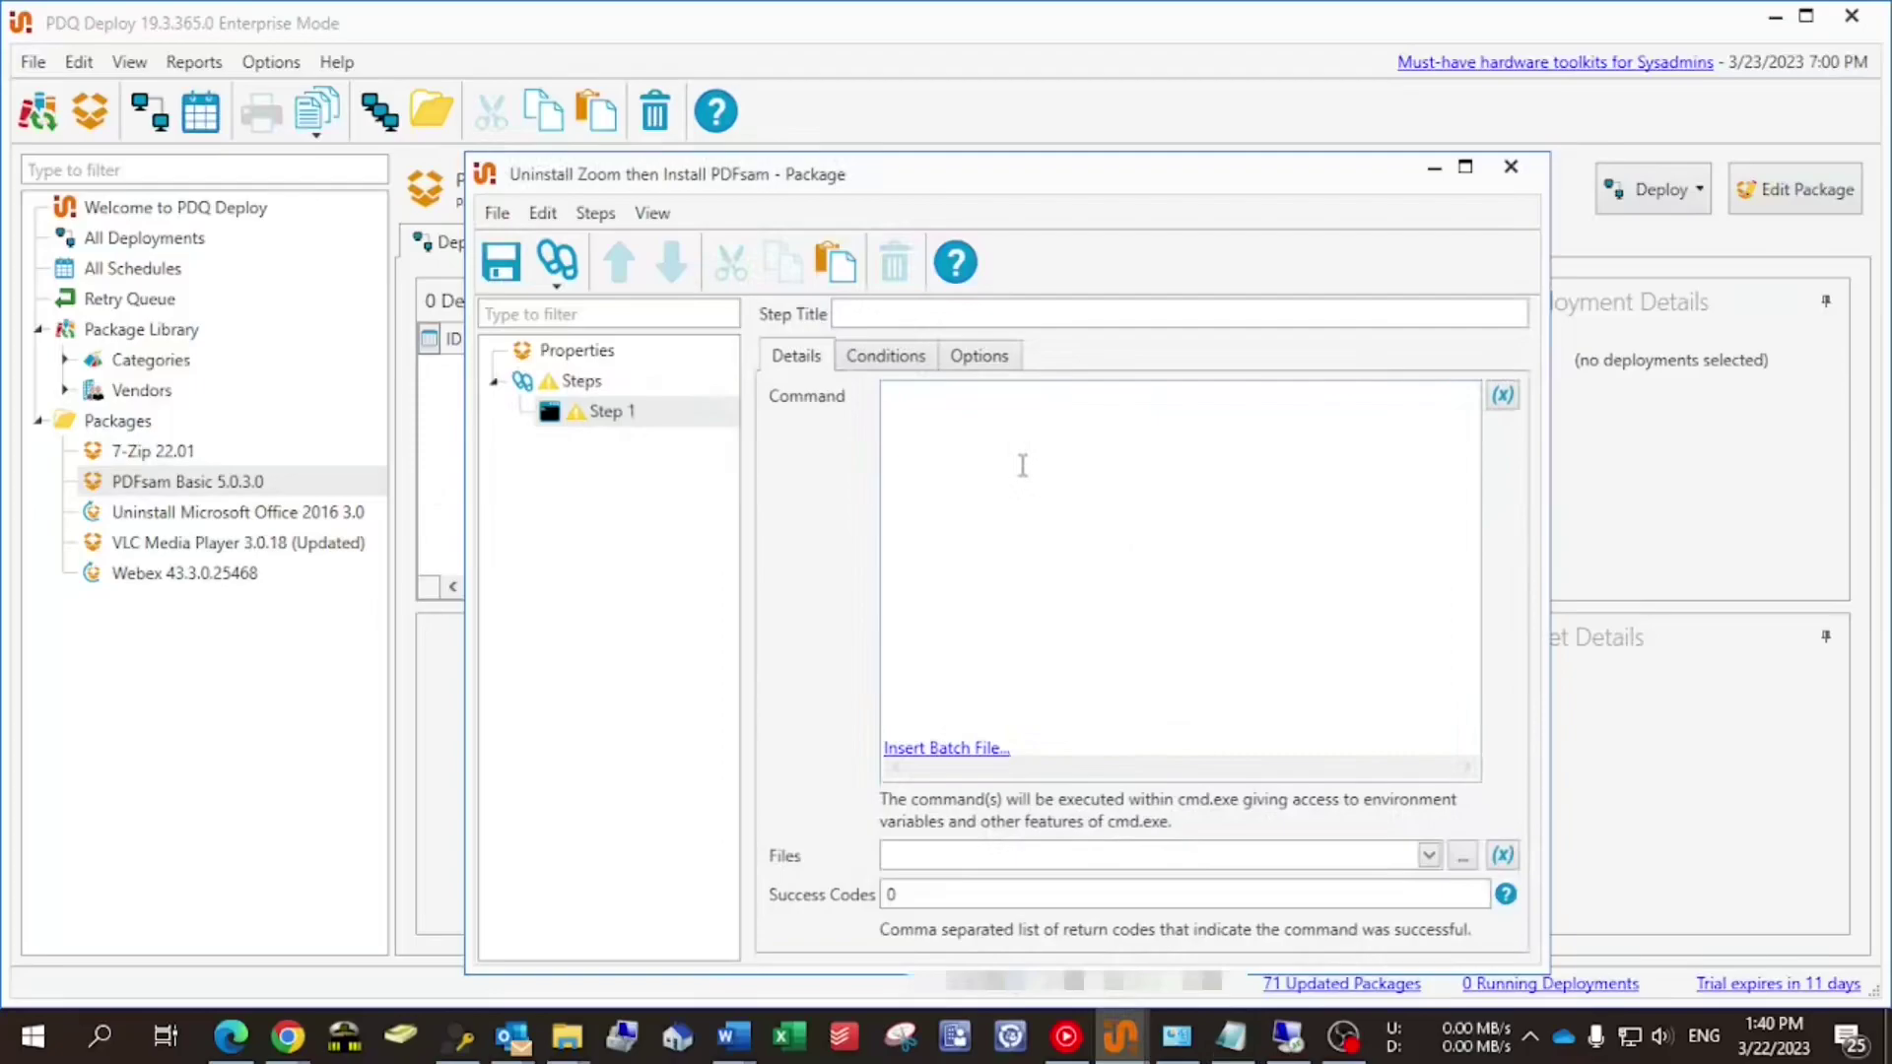
pyautogui.write('wmic product where name="Zoom" call uninstall/nointeractive')
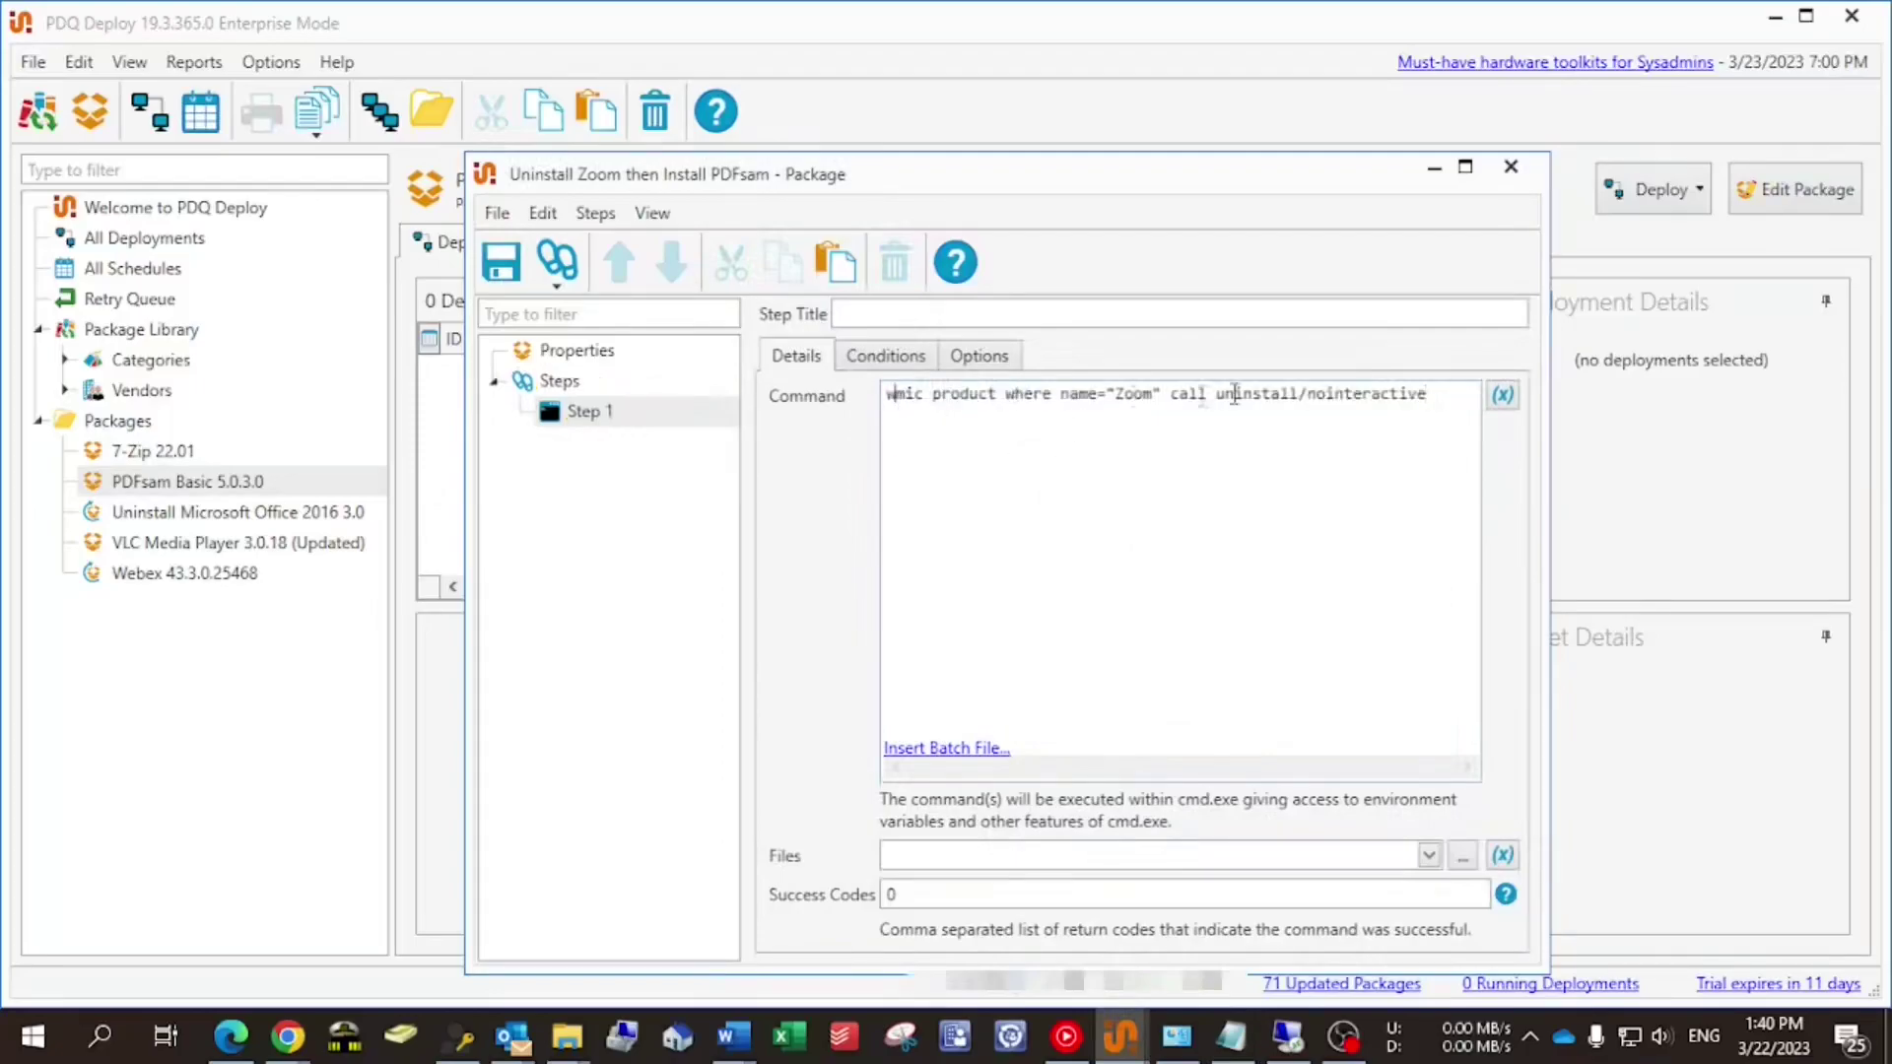
pyautogui.click(1135, 394)
# Paste the copied PDFsam install step as the second step and save the package
pyautogui.click(600, 414)
pyautogui.rightClick(632, 419)
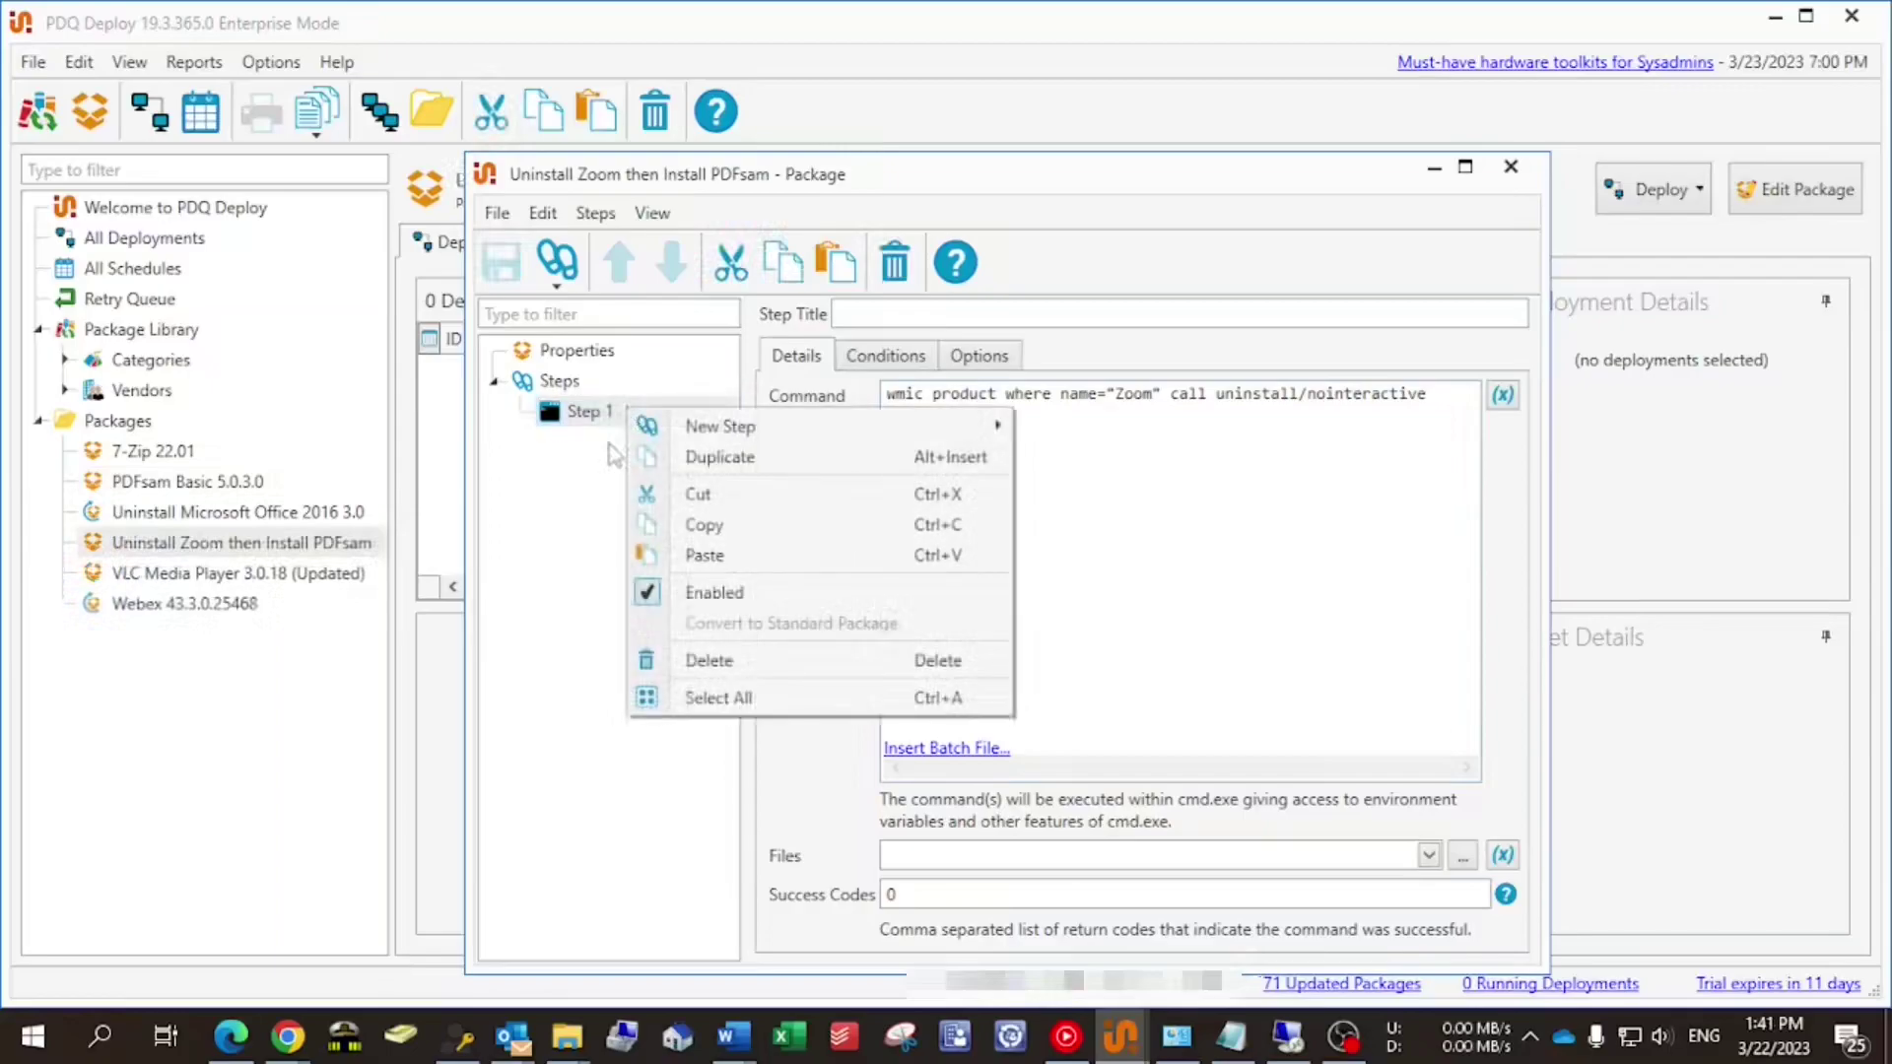
pyautogui.click(712, 557)
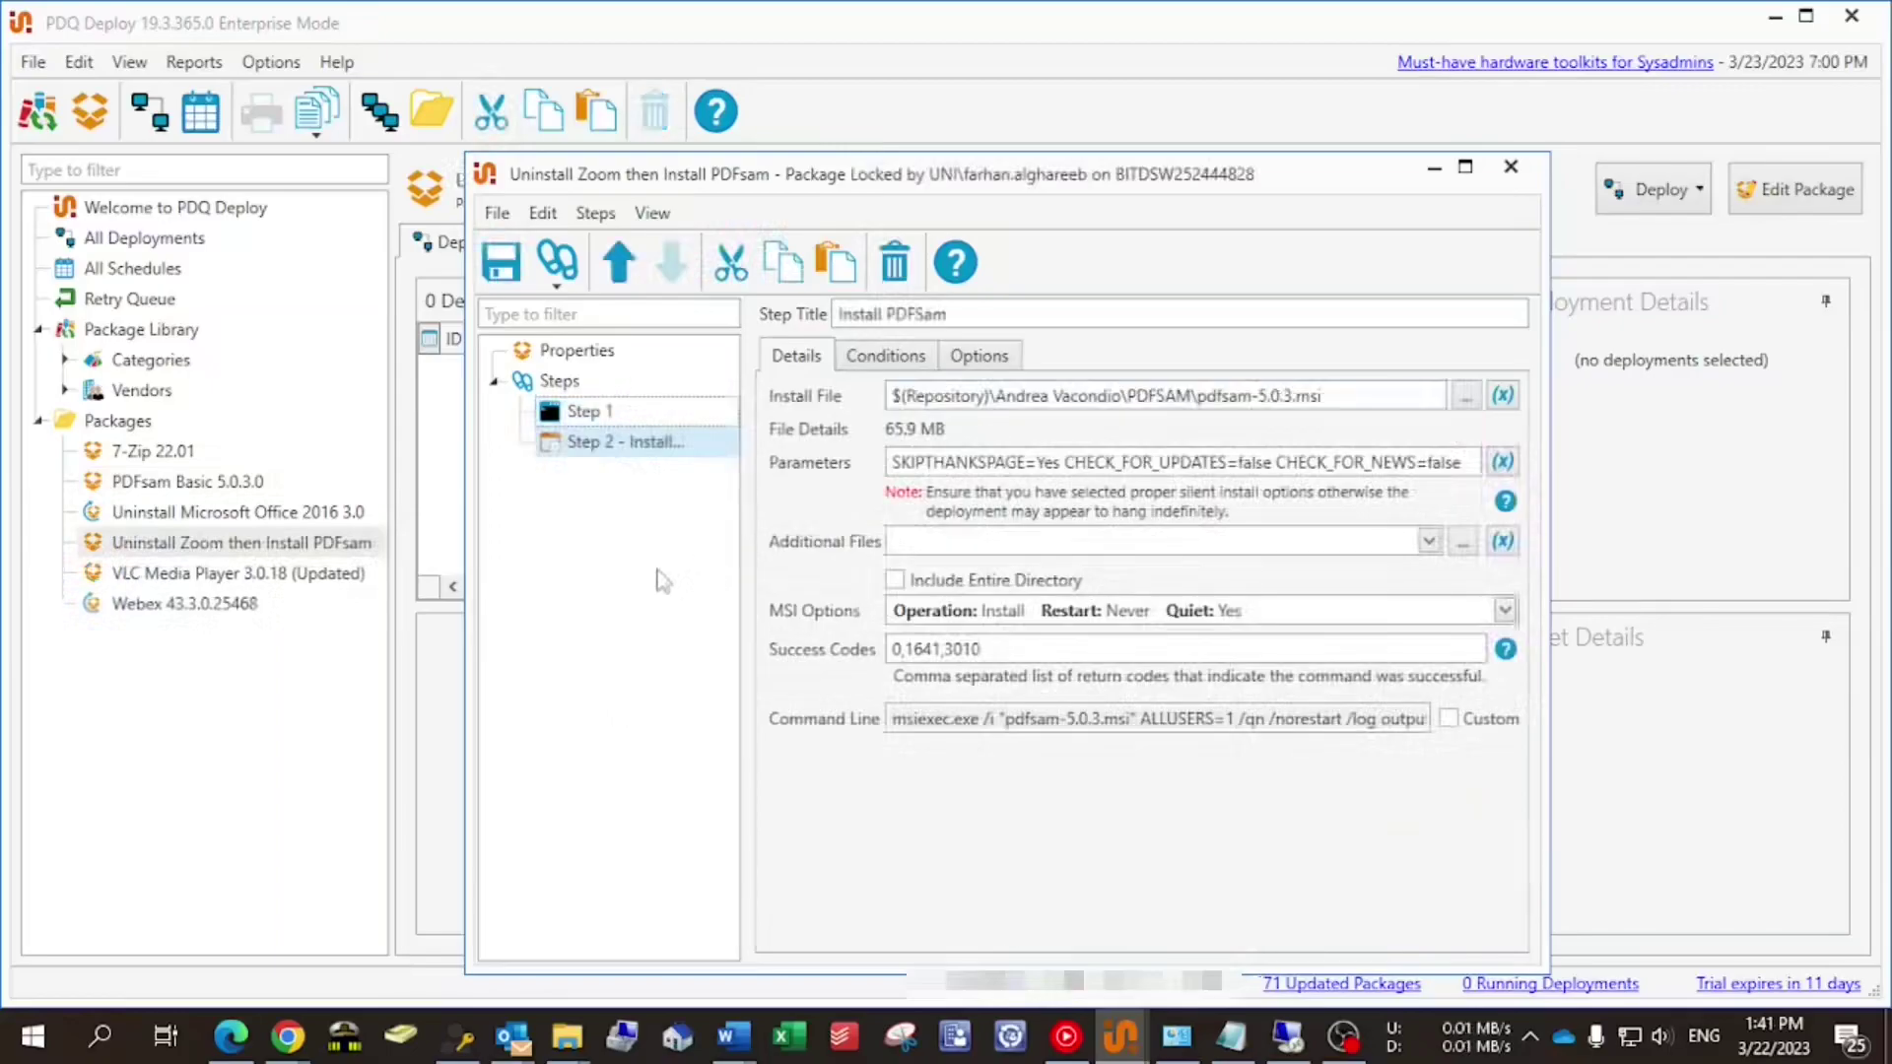
pyautogui.click(1067, 461)
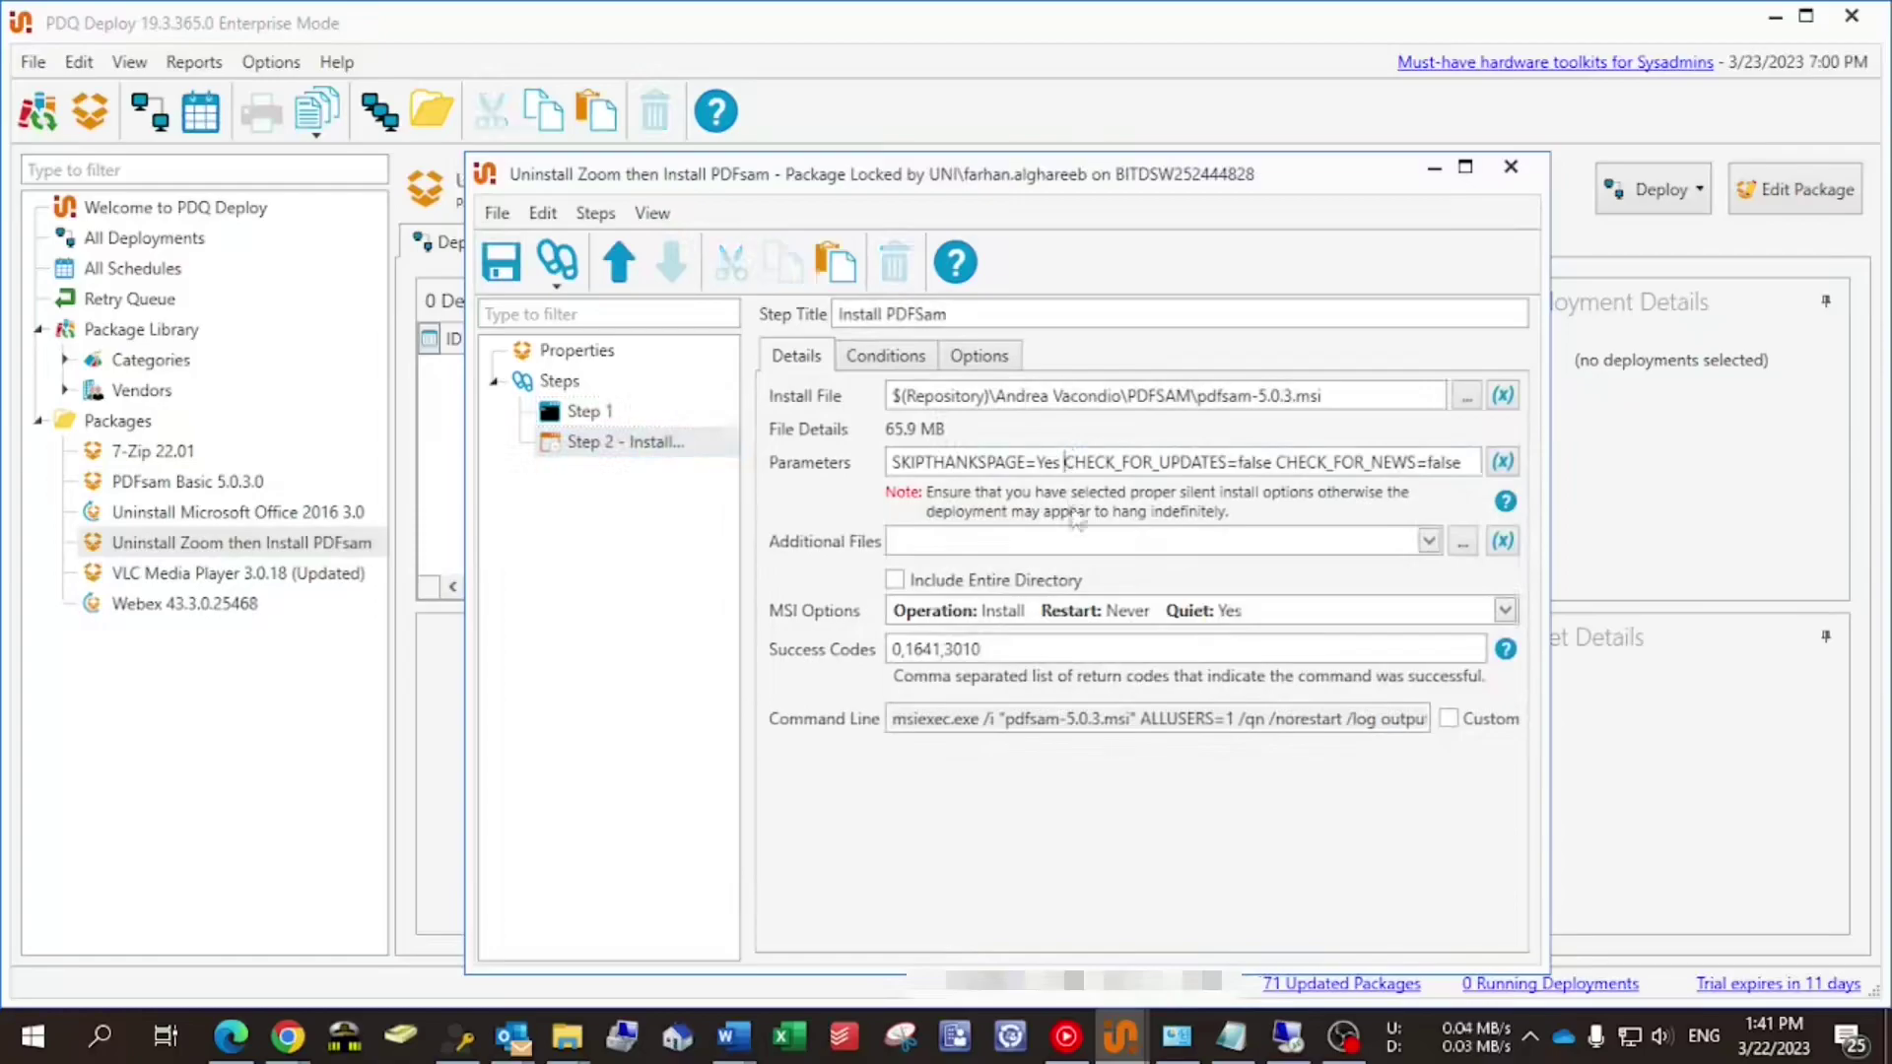
pyautogui.moveTo(1137, 397); pyautogui.dragTo(1198, 398)
pyautogui.click(1197, 398)
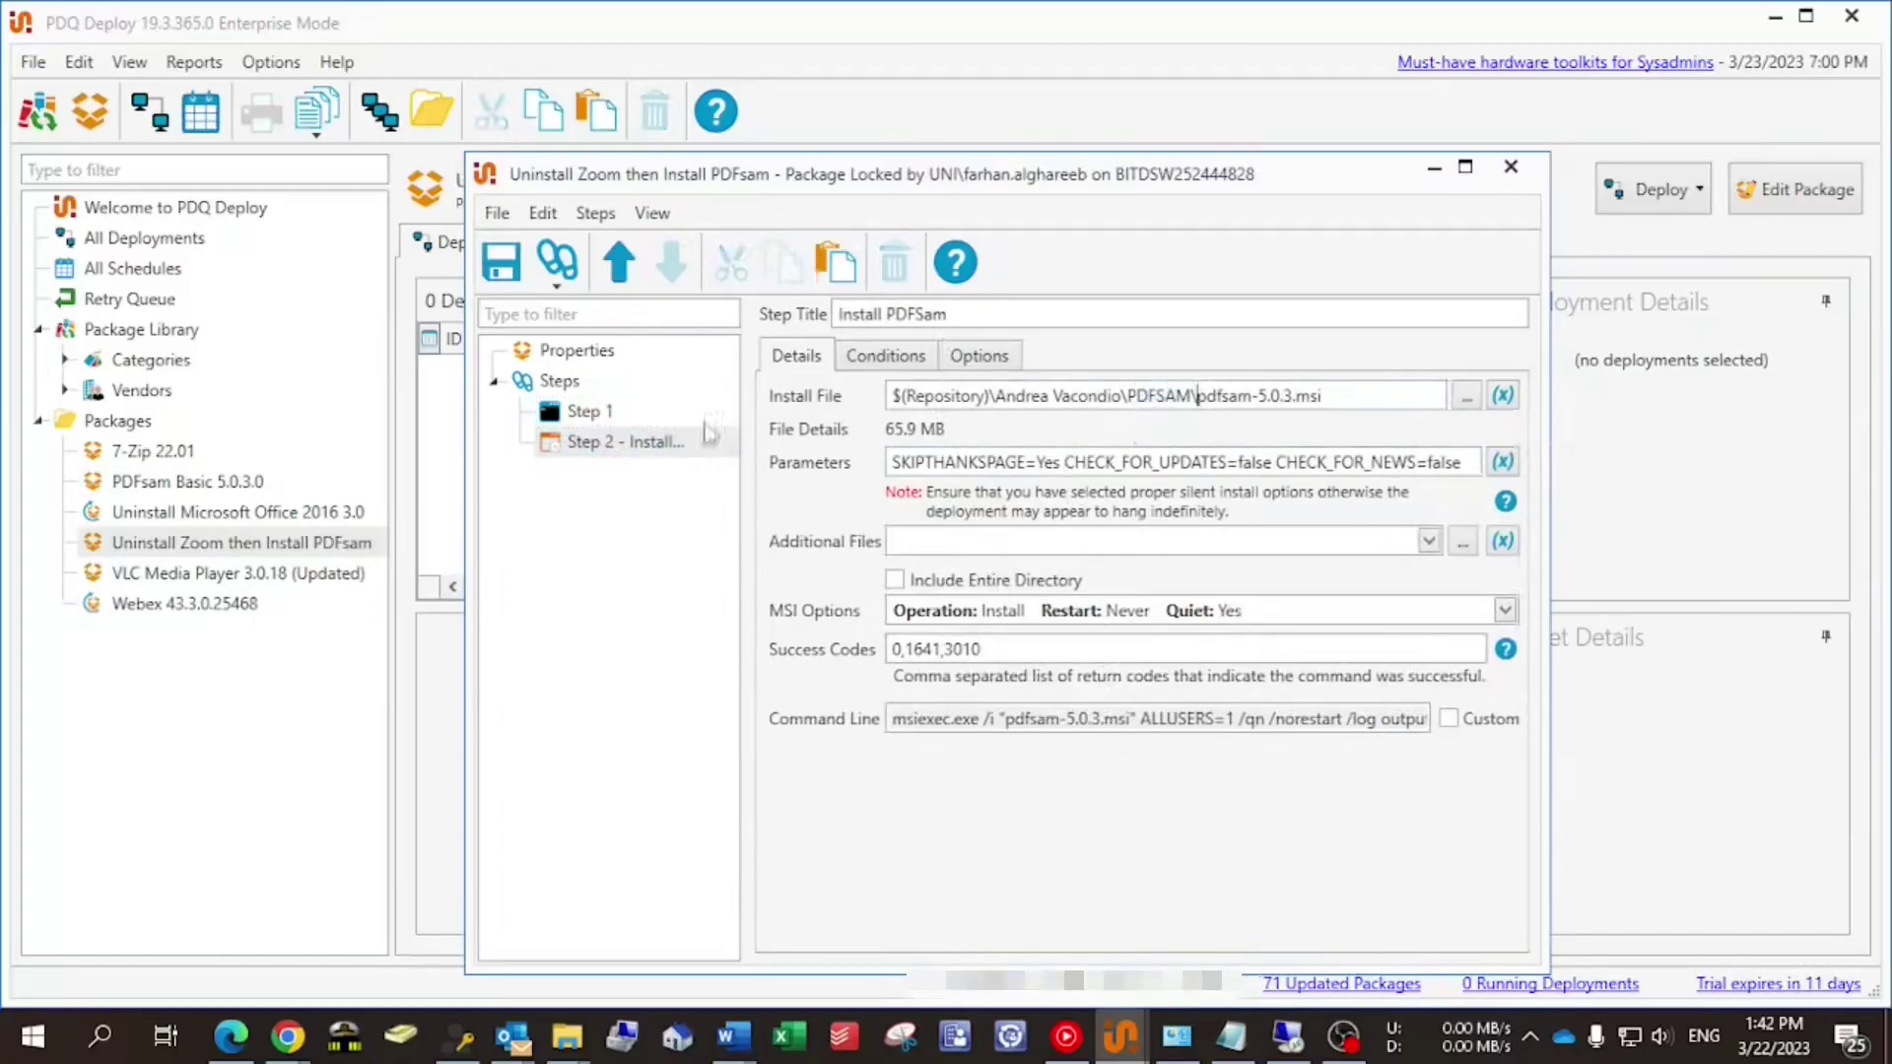
pyautogui.click(503, 264)
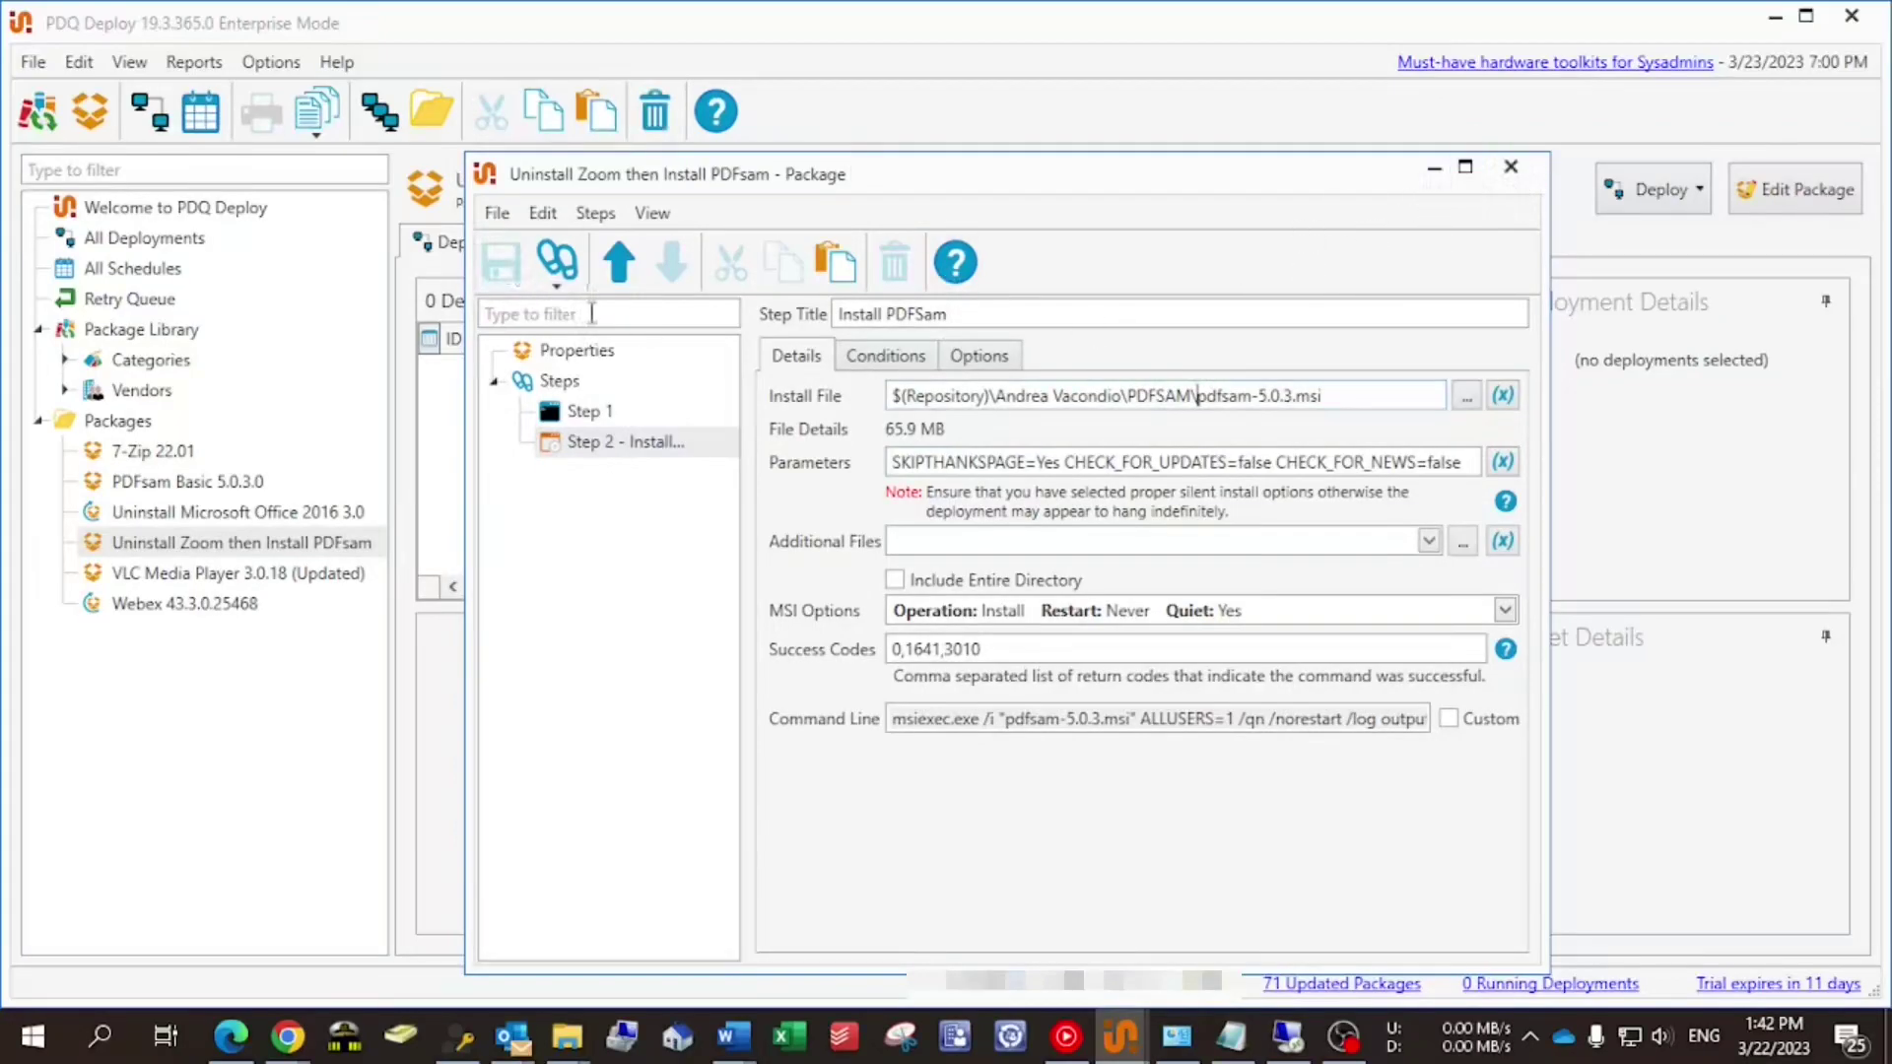
# Title Step 1 'Uninstall Zoom', save, close the editor and reselect the package
pyautogui.click(575, 424)
pyautogui.click(858, 314)
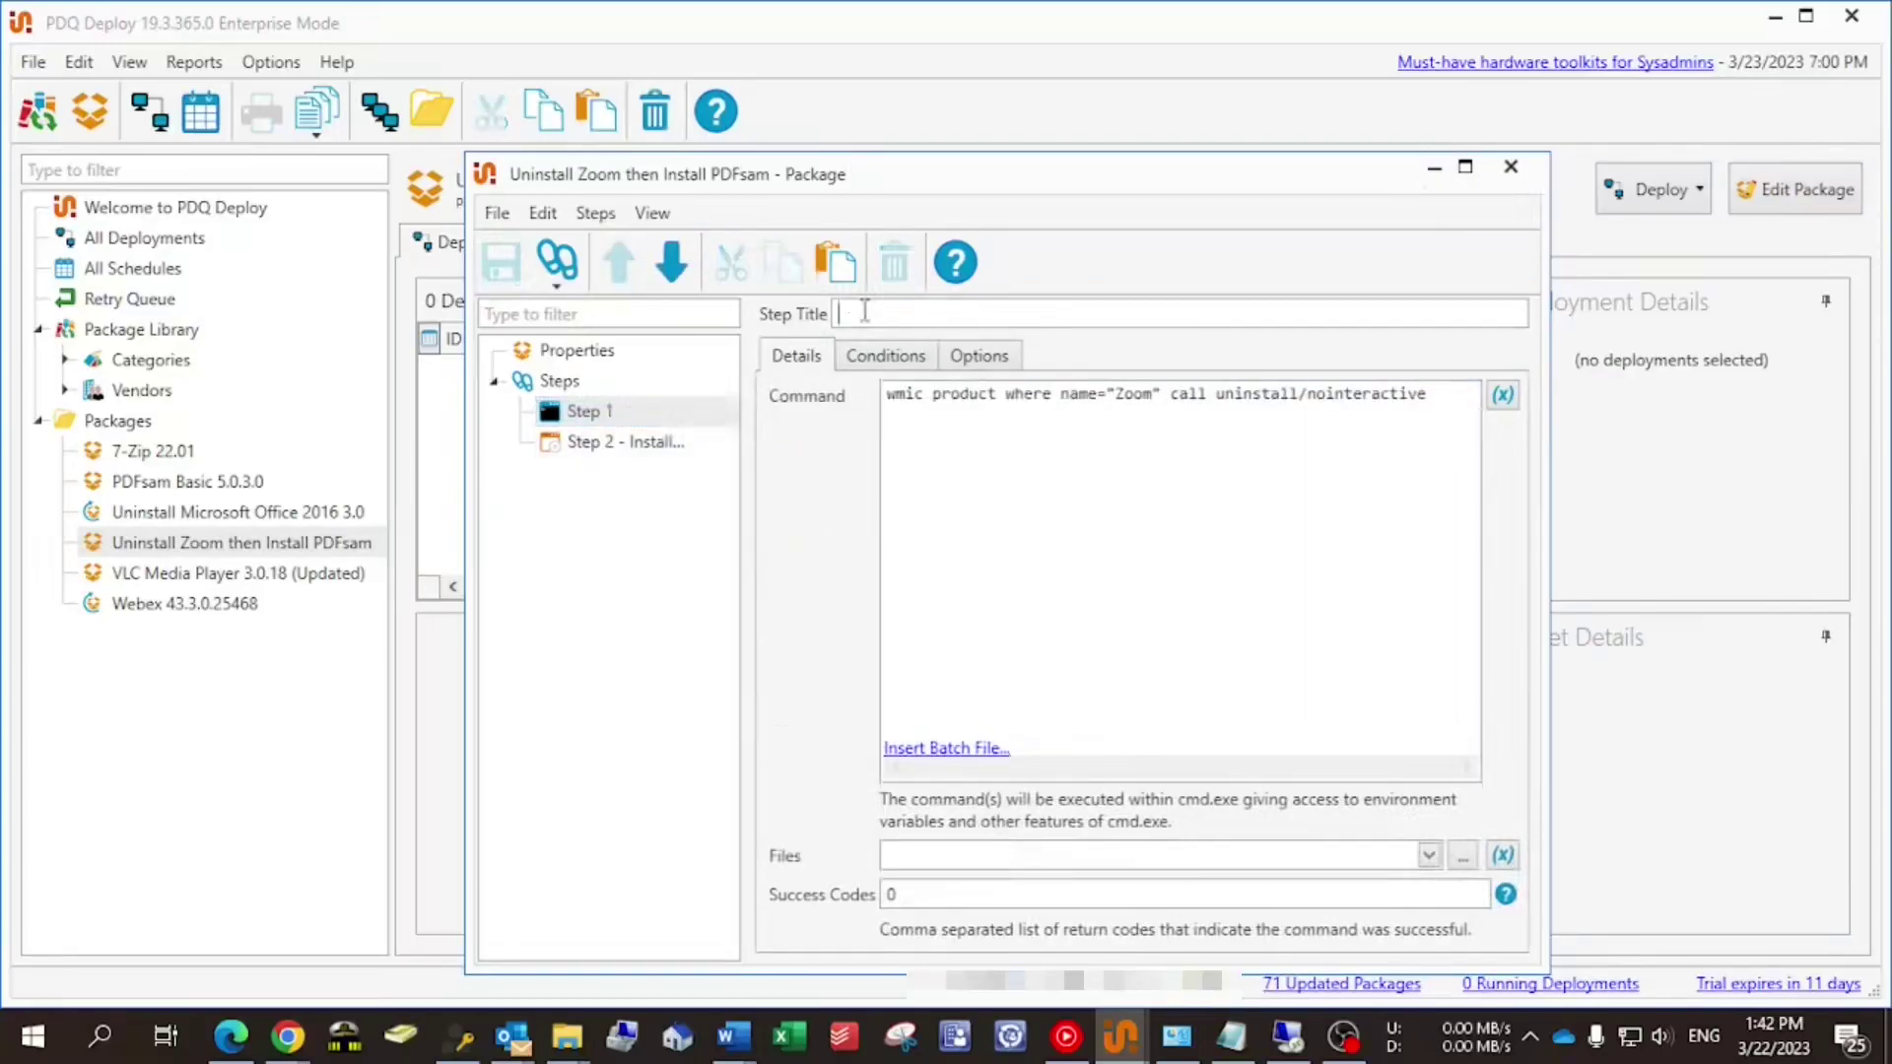
pyautogui.write('Uninstall Zoom')
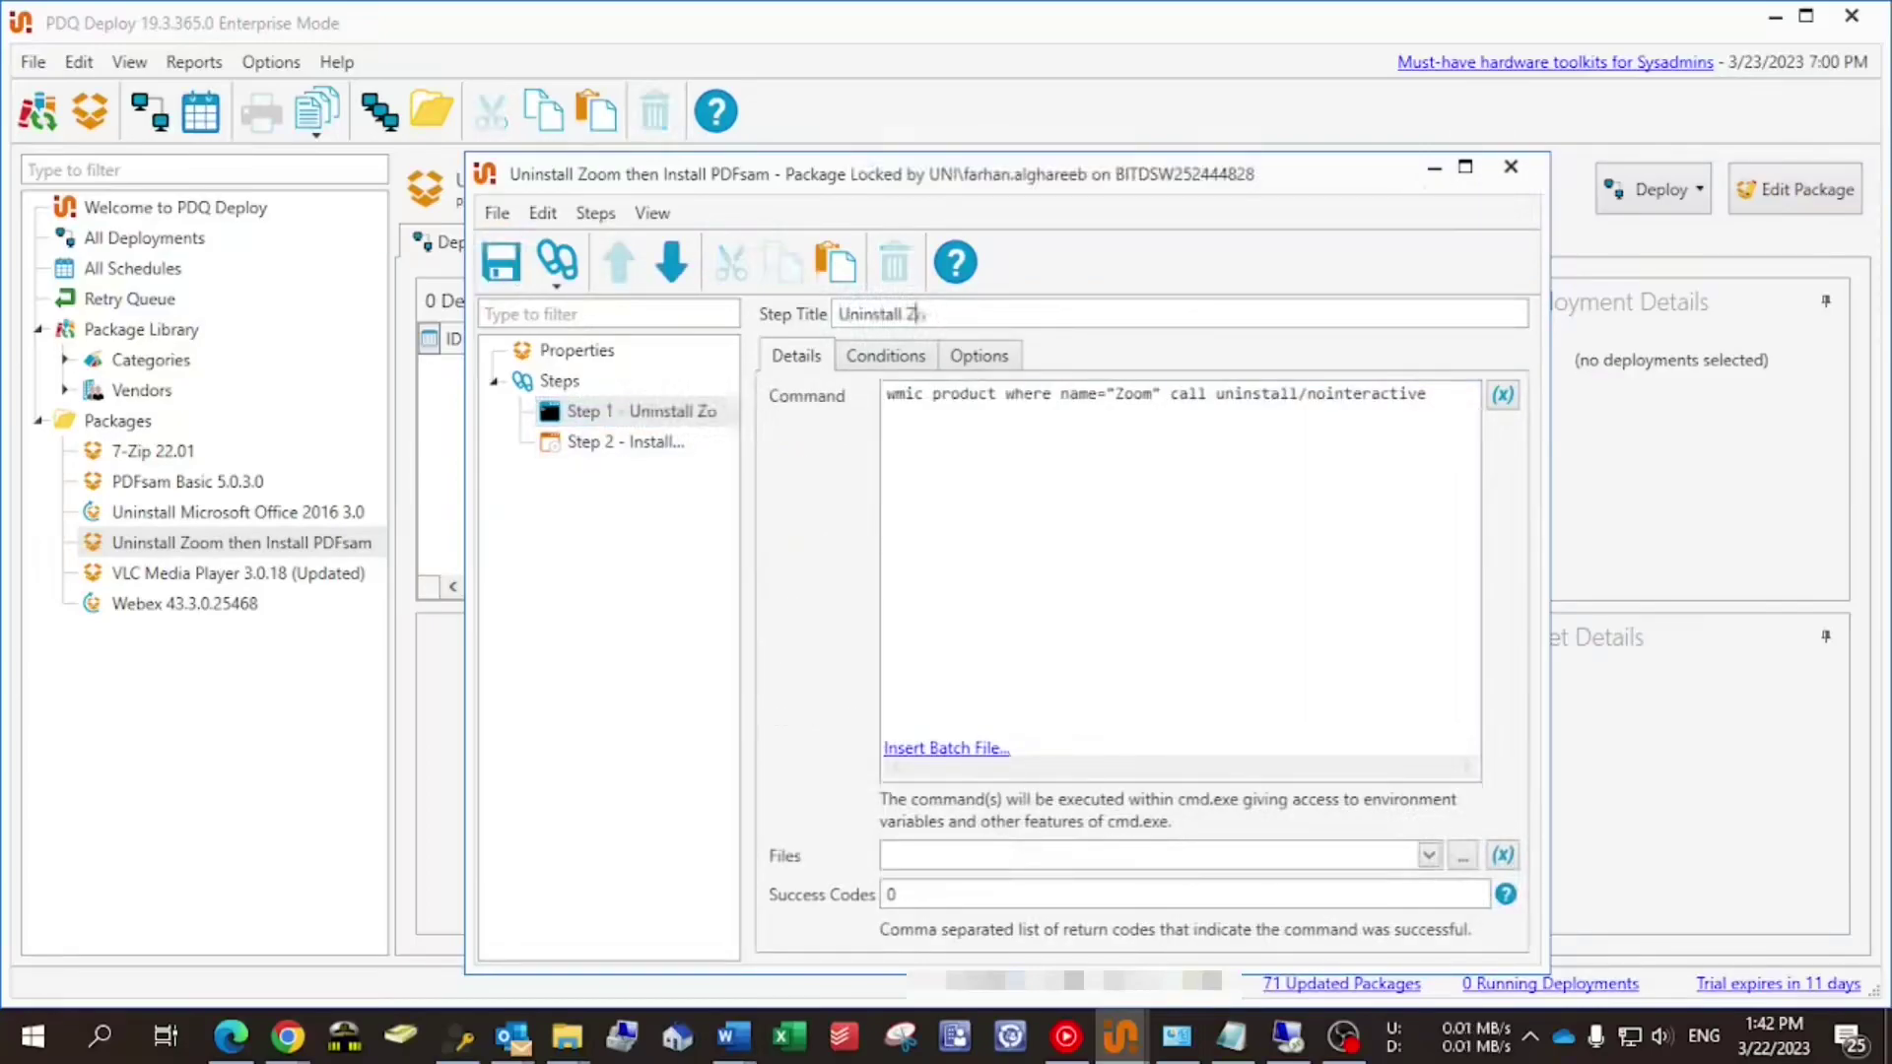
pyautogui.click(678, 446)
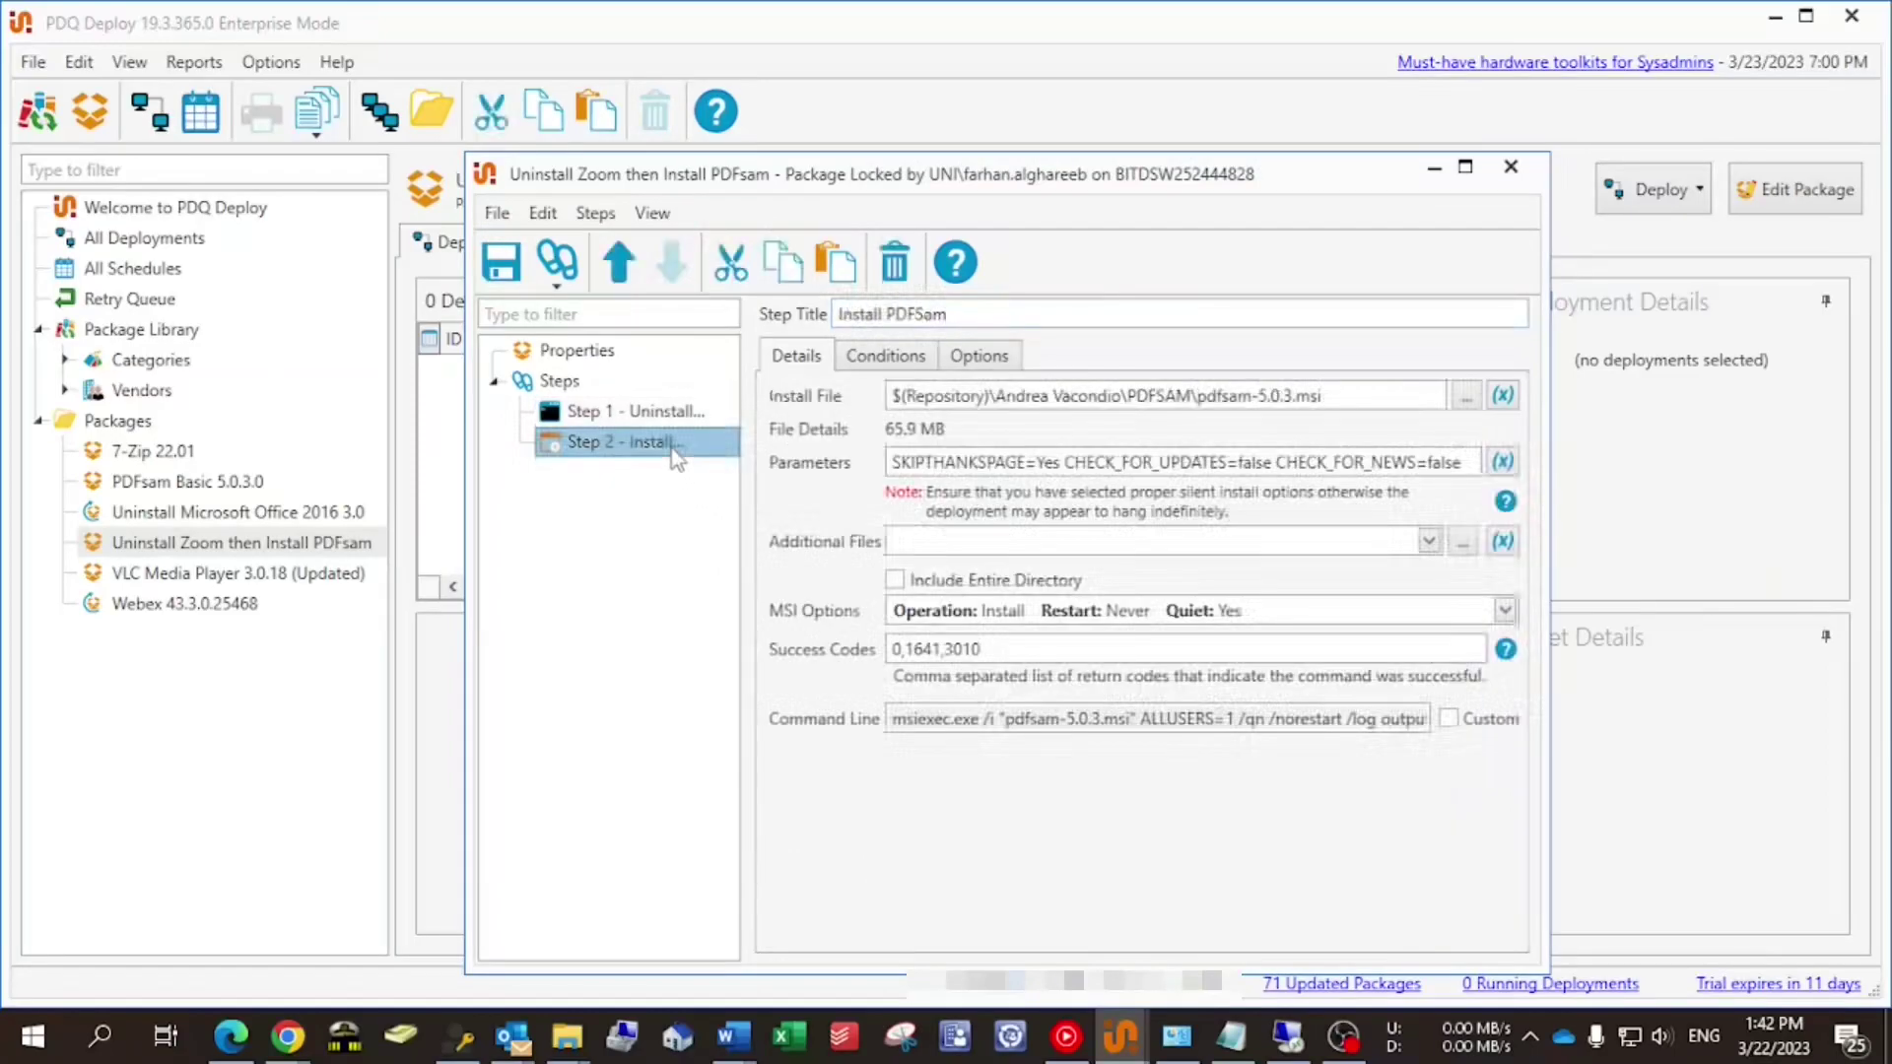
pyautogui.click(572, 384)
pyautogui.click(575, 351)
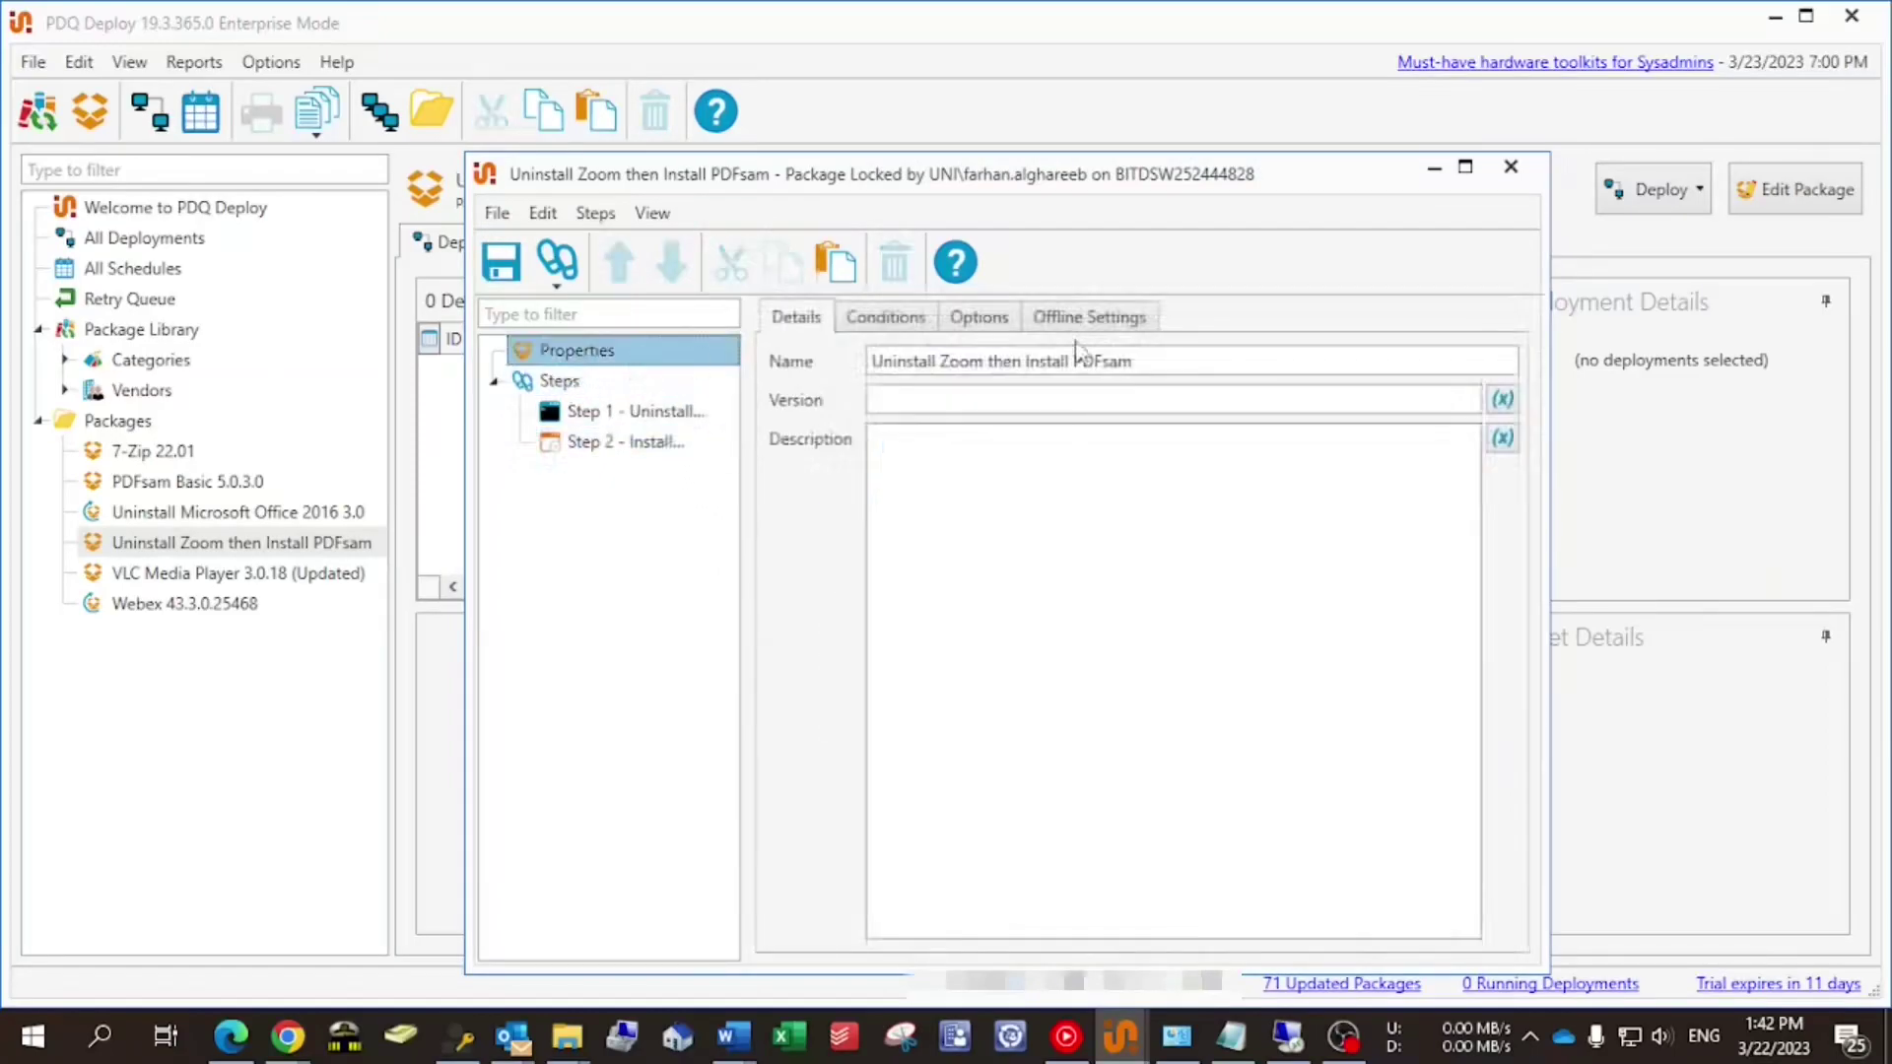
pyautogui.click(500, 261)
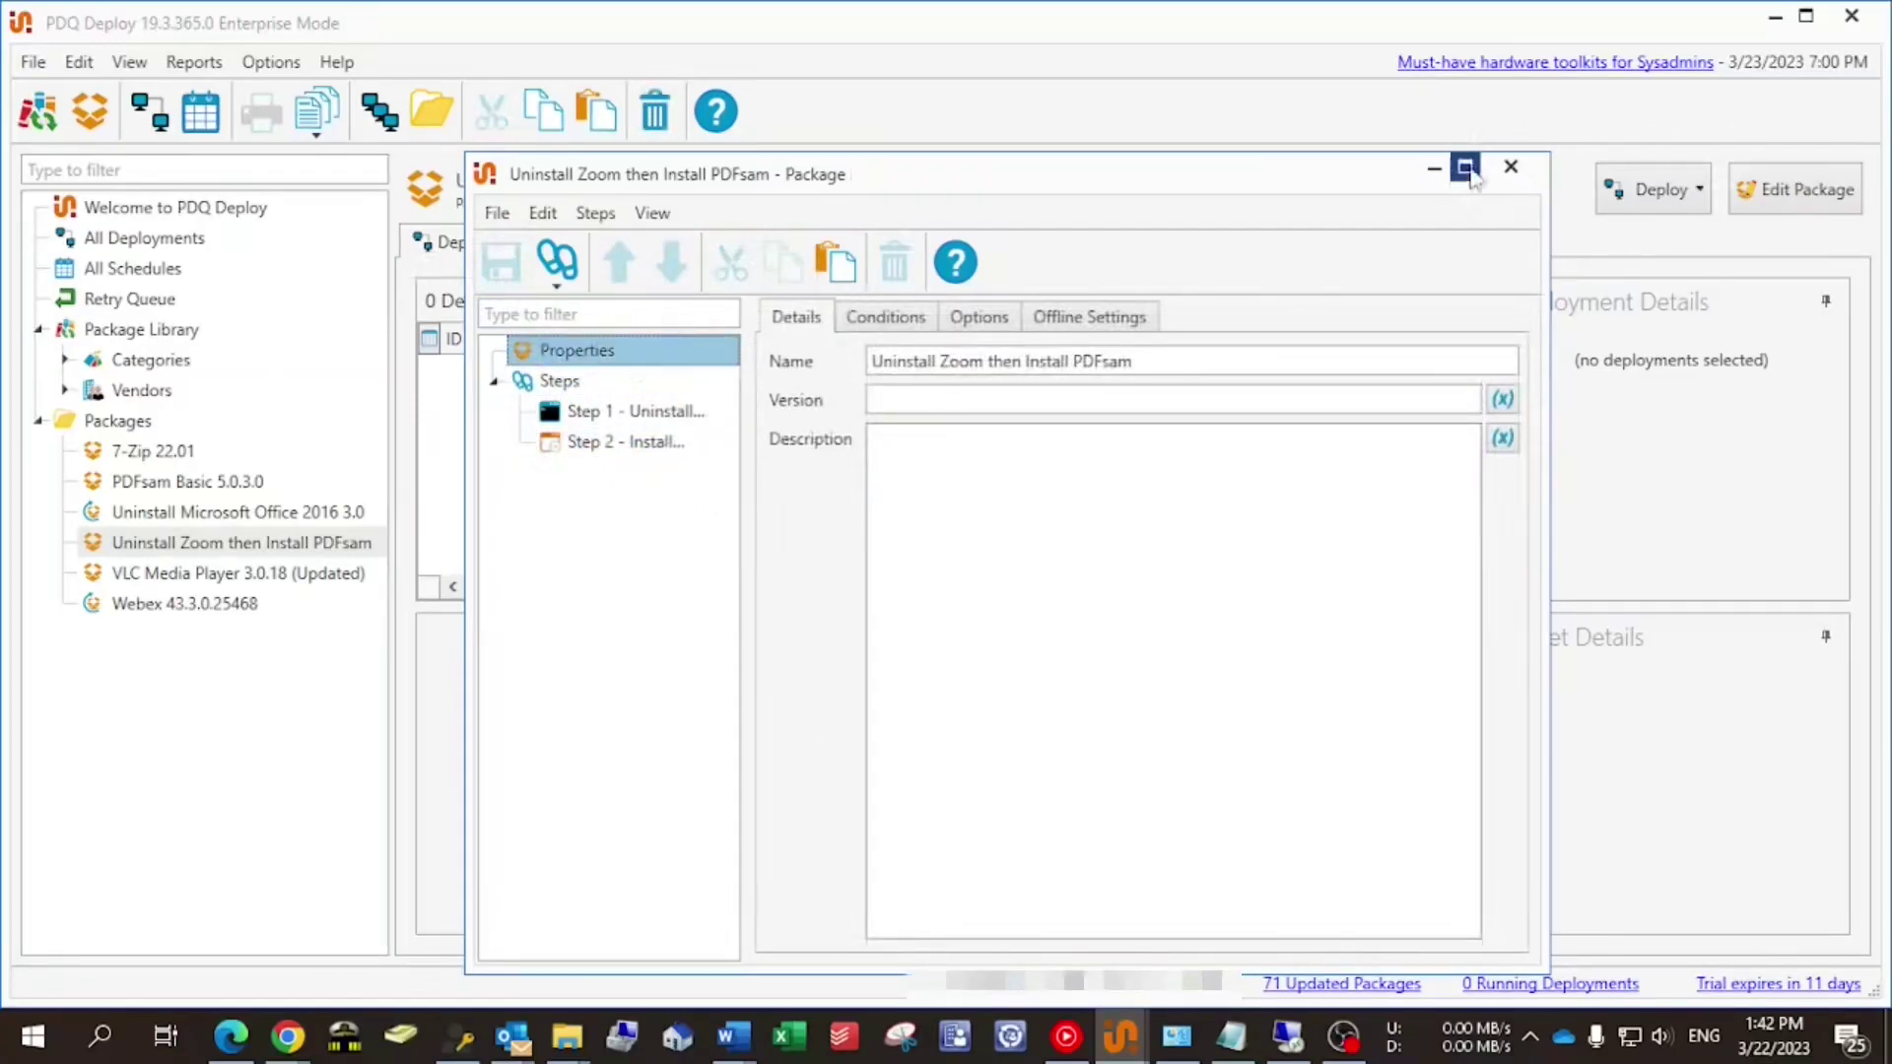
pyautogui.click(1518, 177)
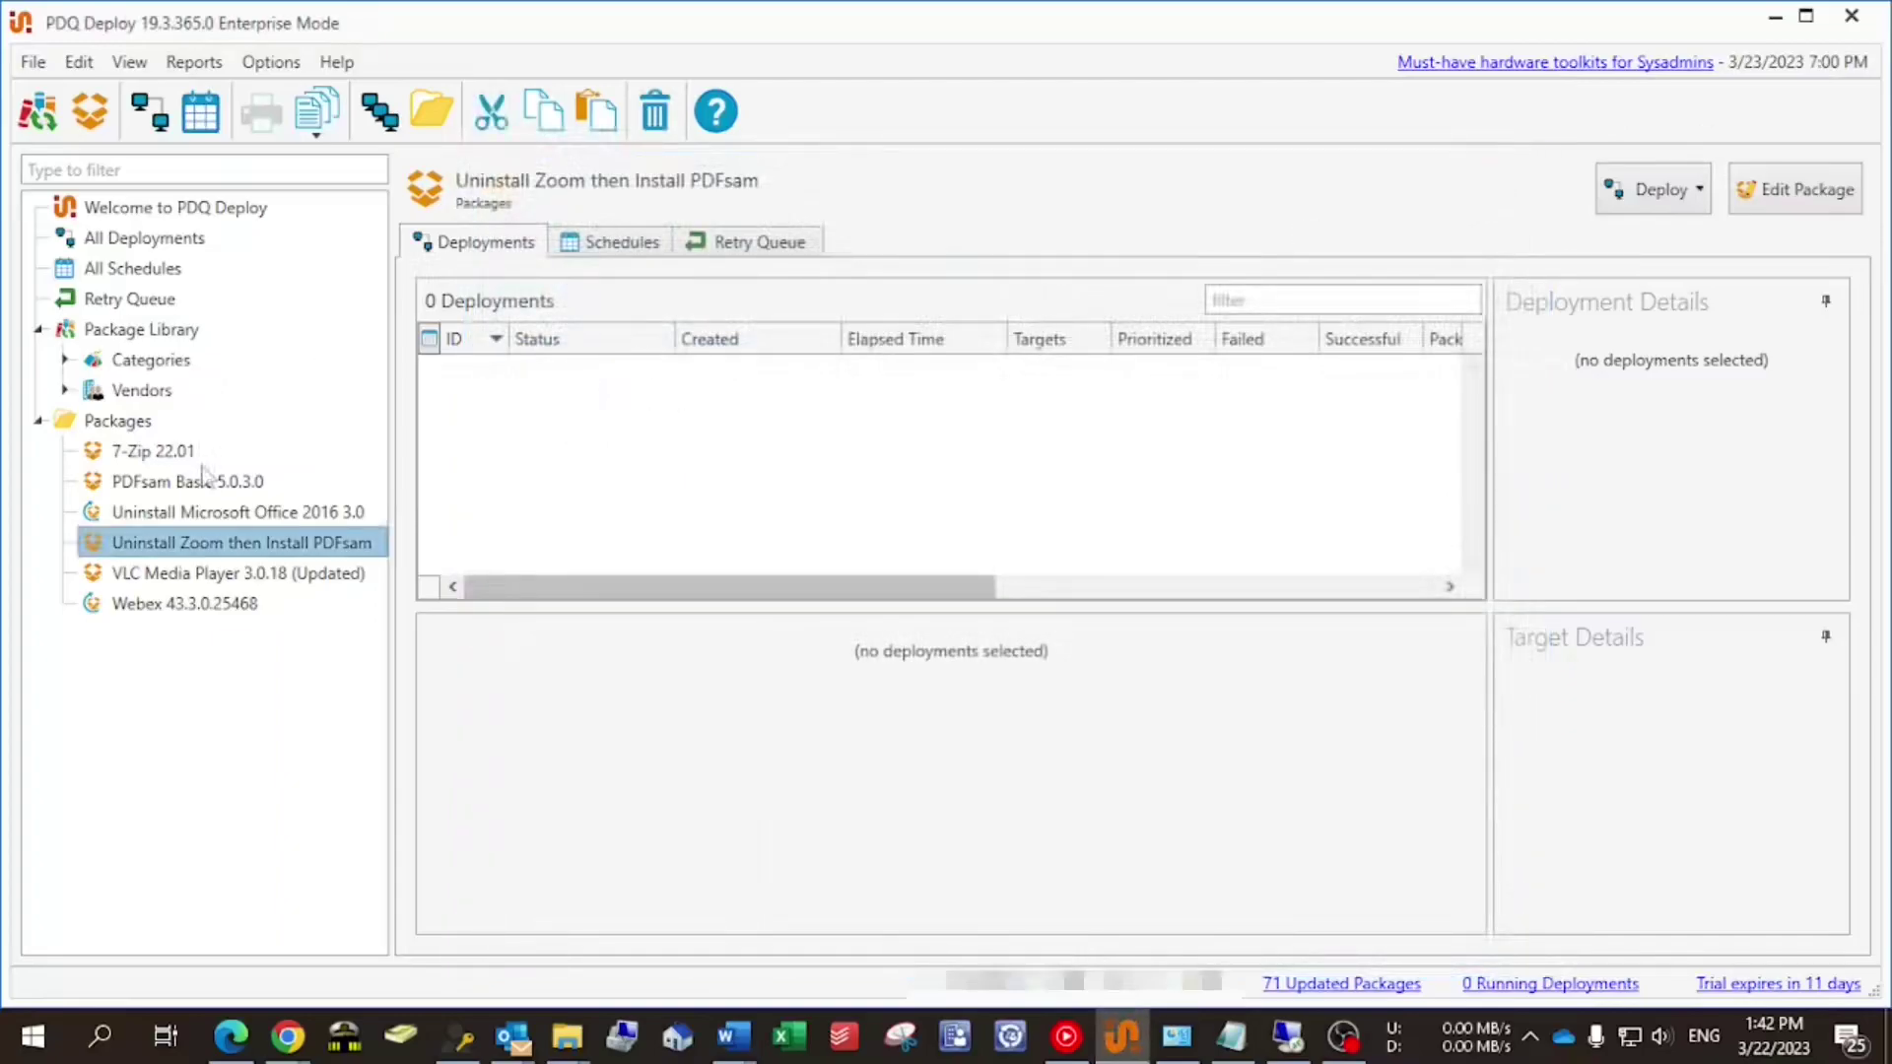
pyautogui.click(207, 515)
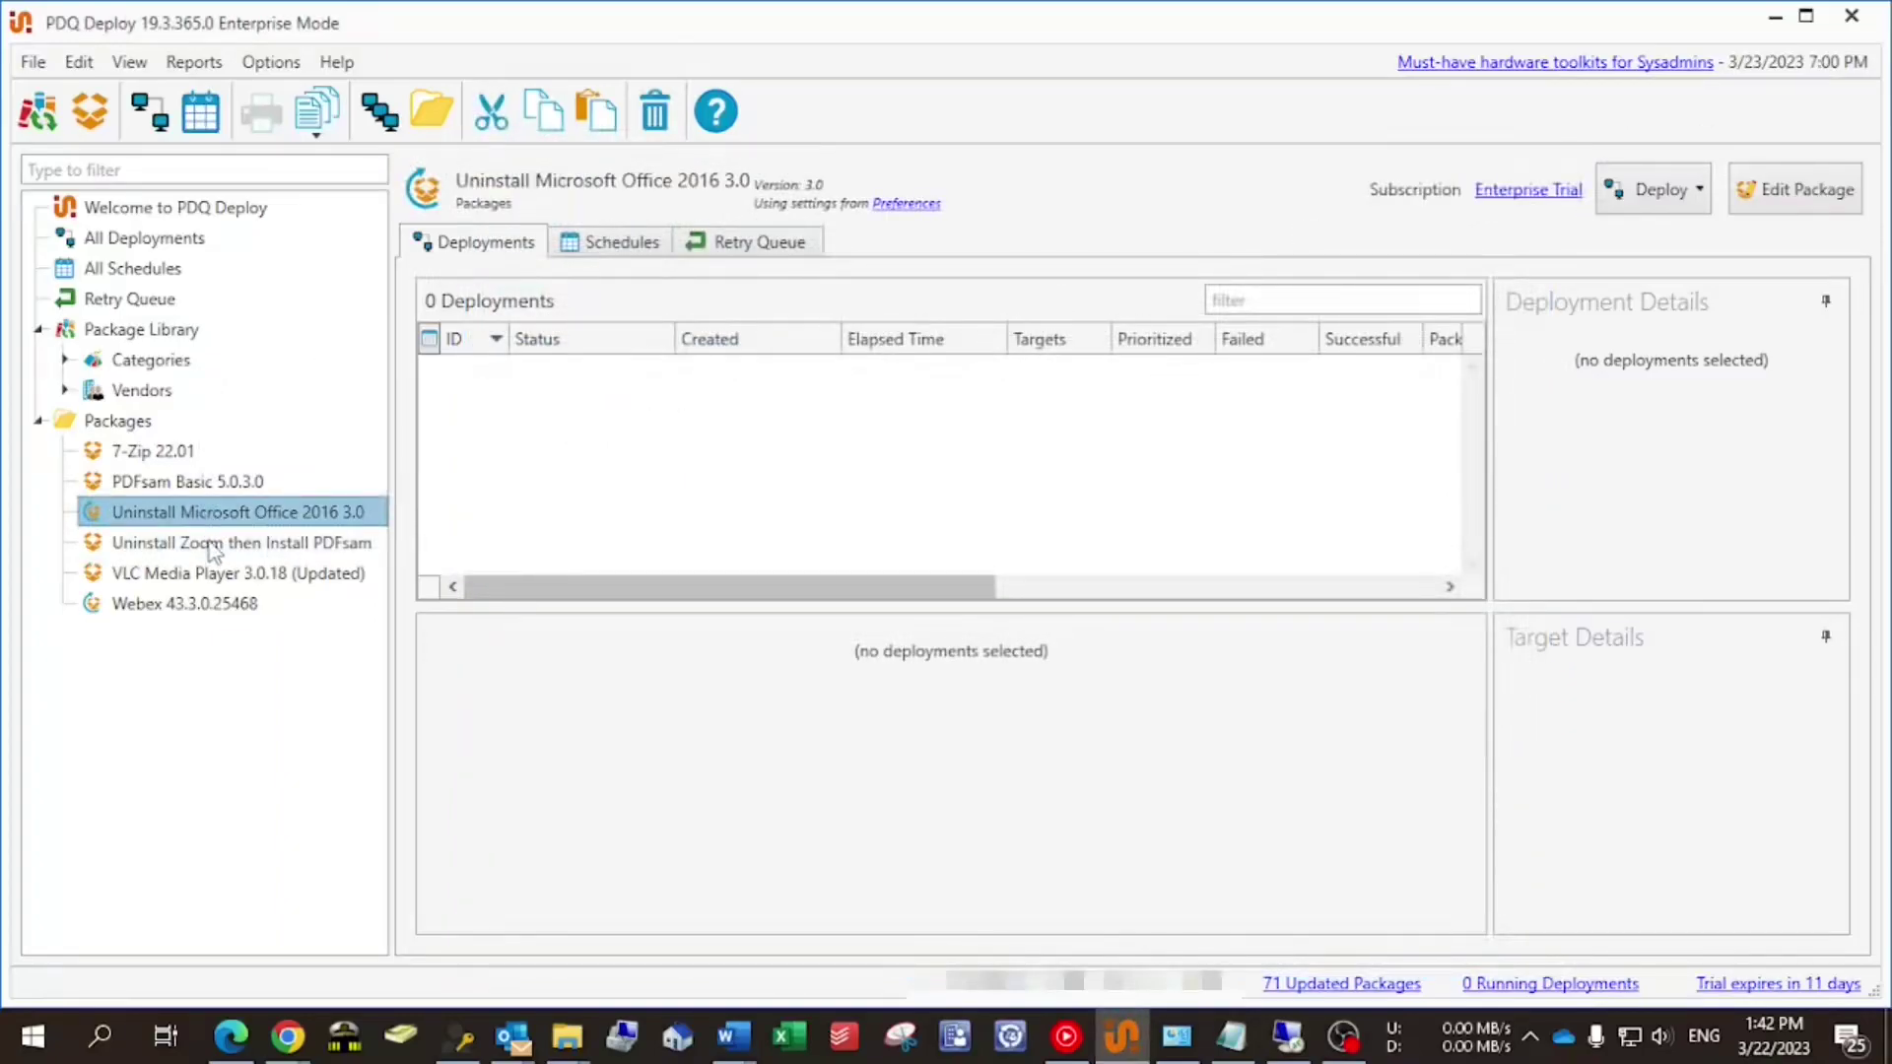
pyautogui.click(214, 545)
# Deploy Uninstall Zoom then Install PDFsam once to one Active Directory computer
pyautogui.rightClick(214, 548)
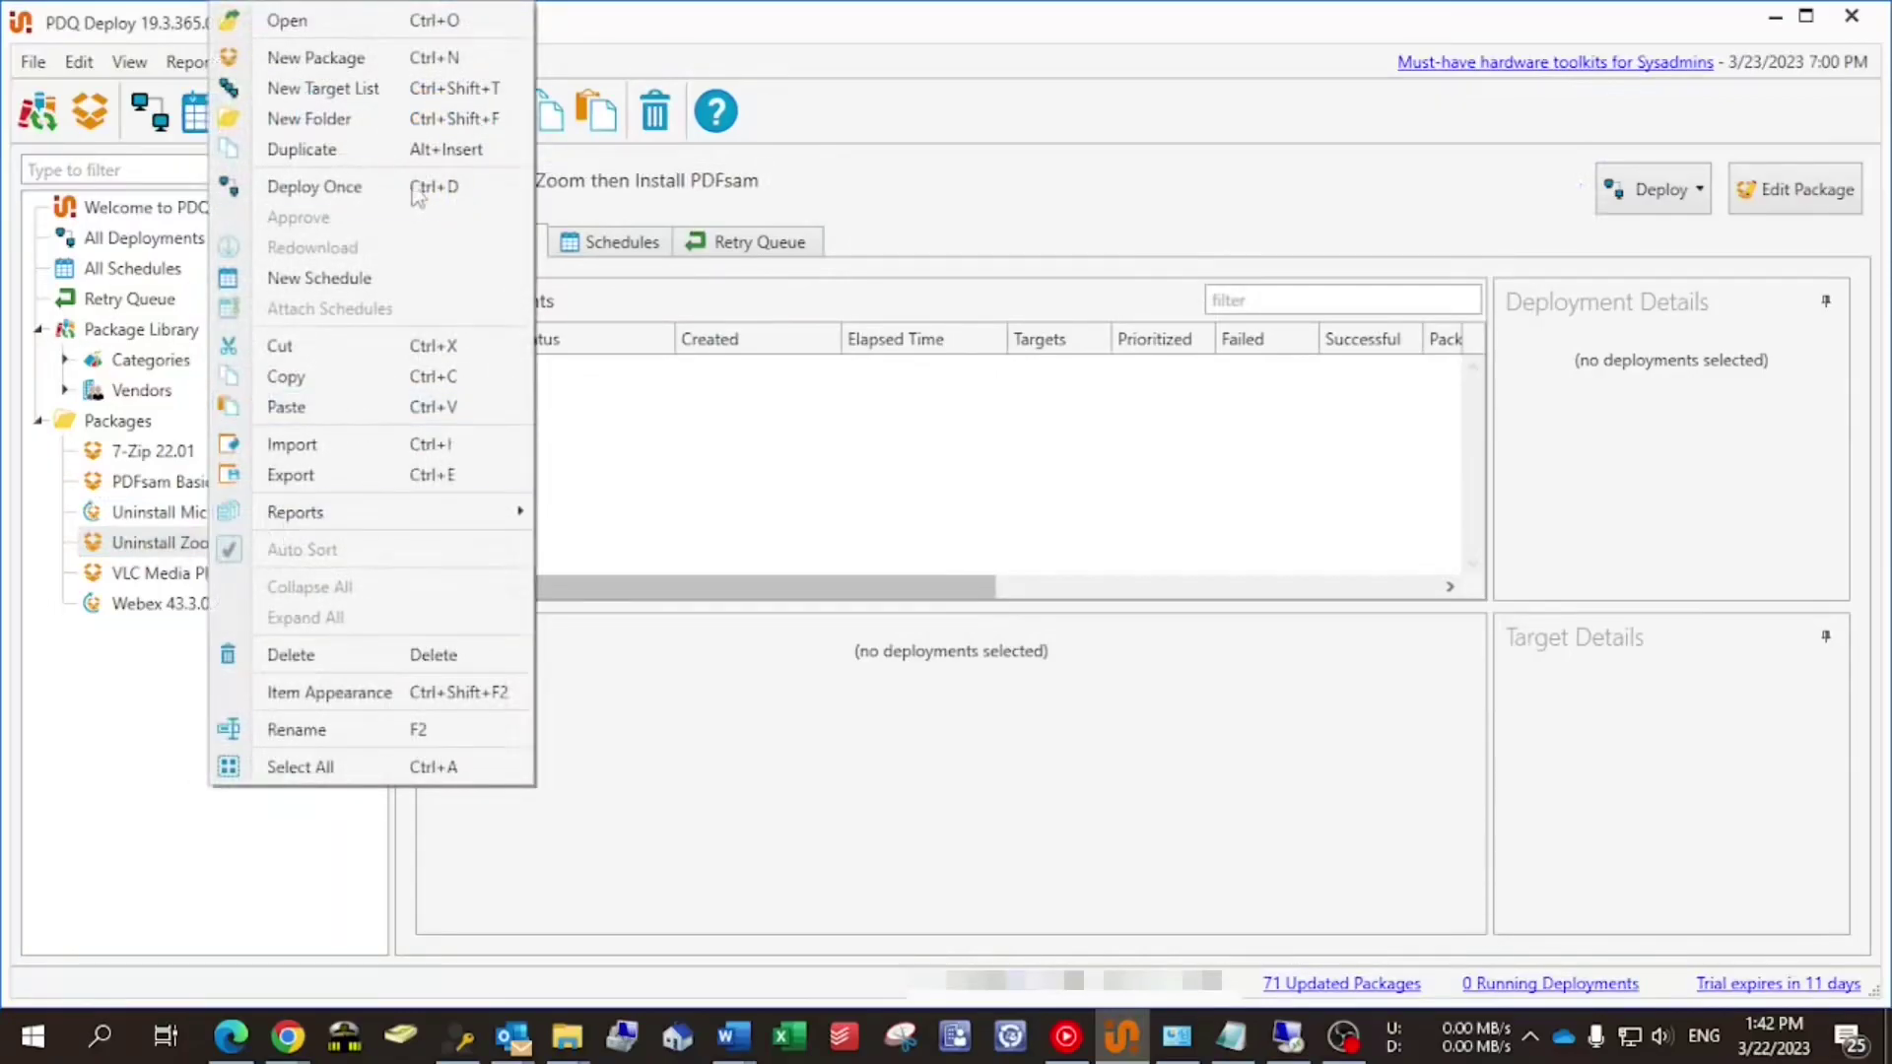
pyautogui.click(366, 195)
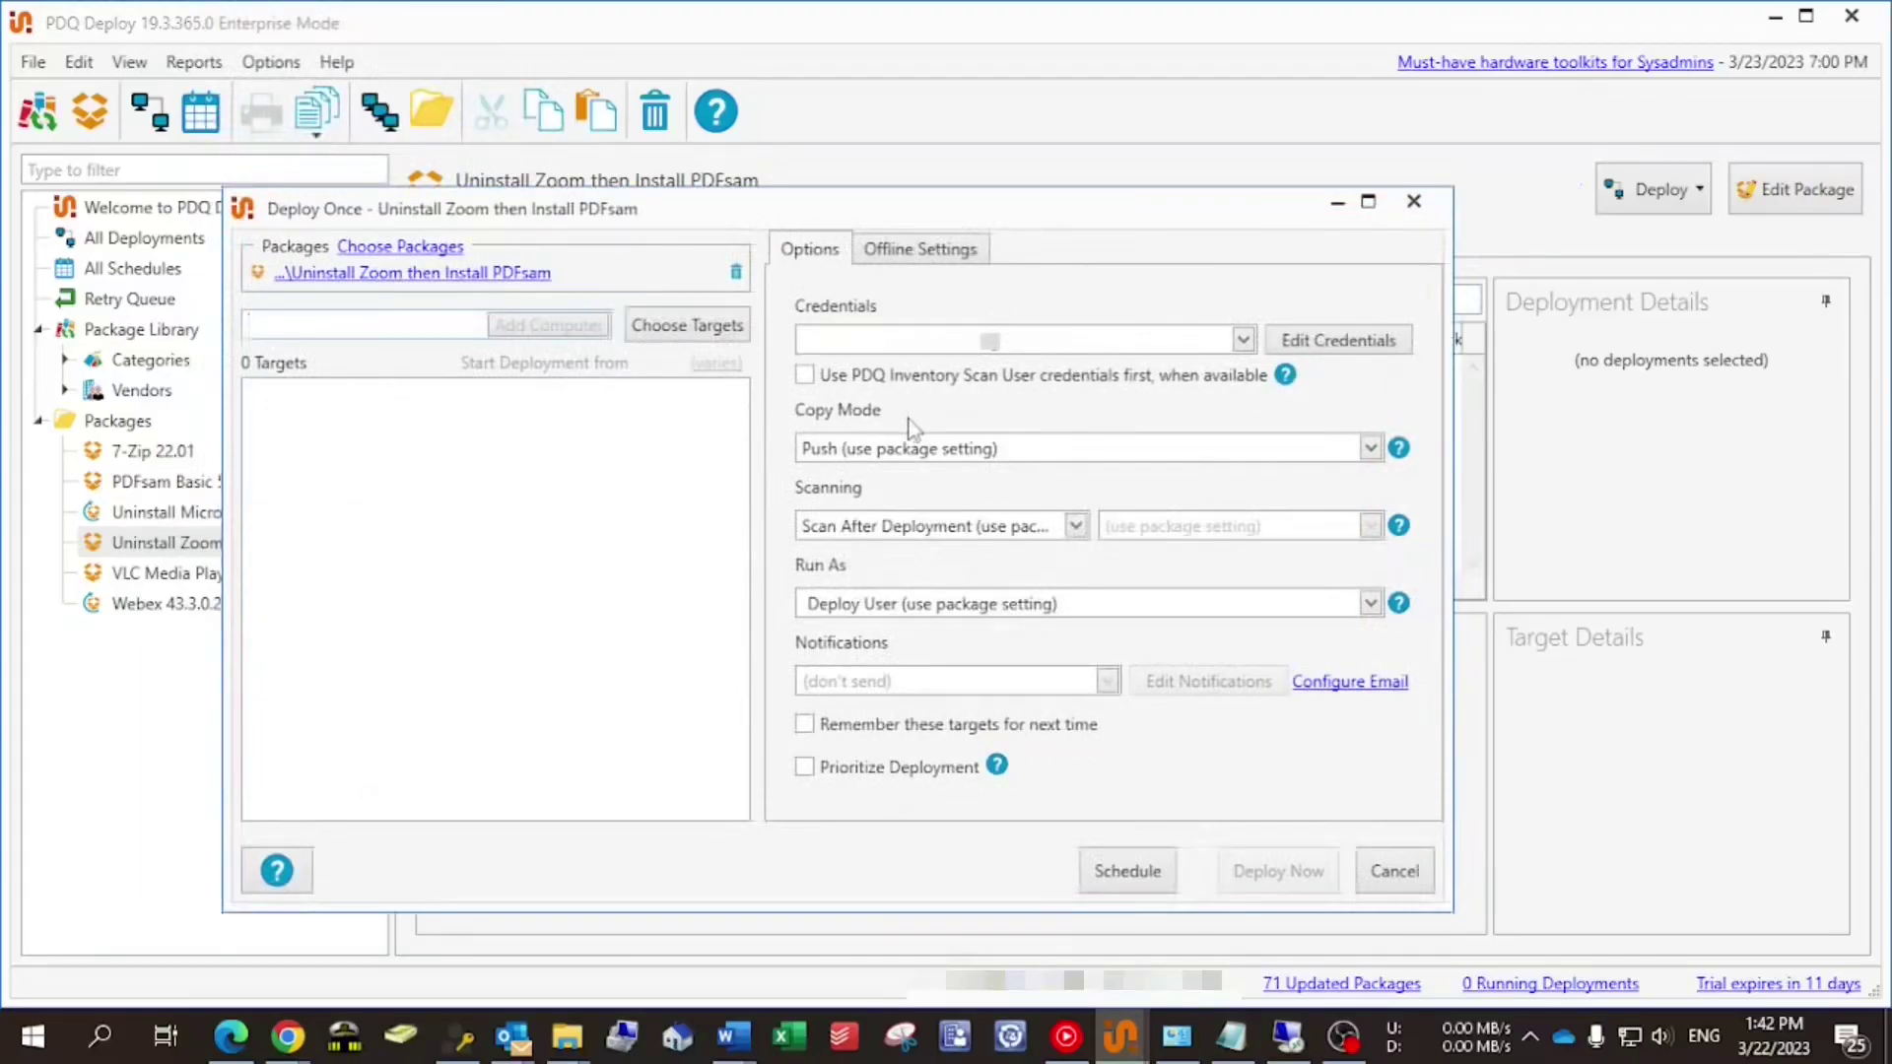
pyautogui.click(689, 327)
pyautogui.moveTo(746, 367)
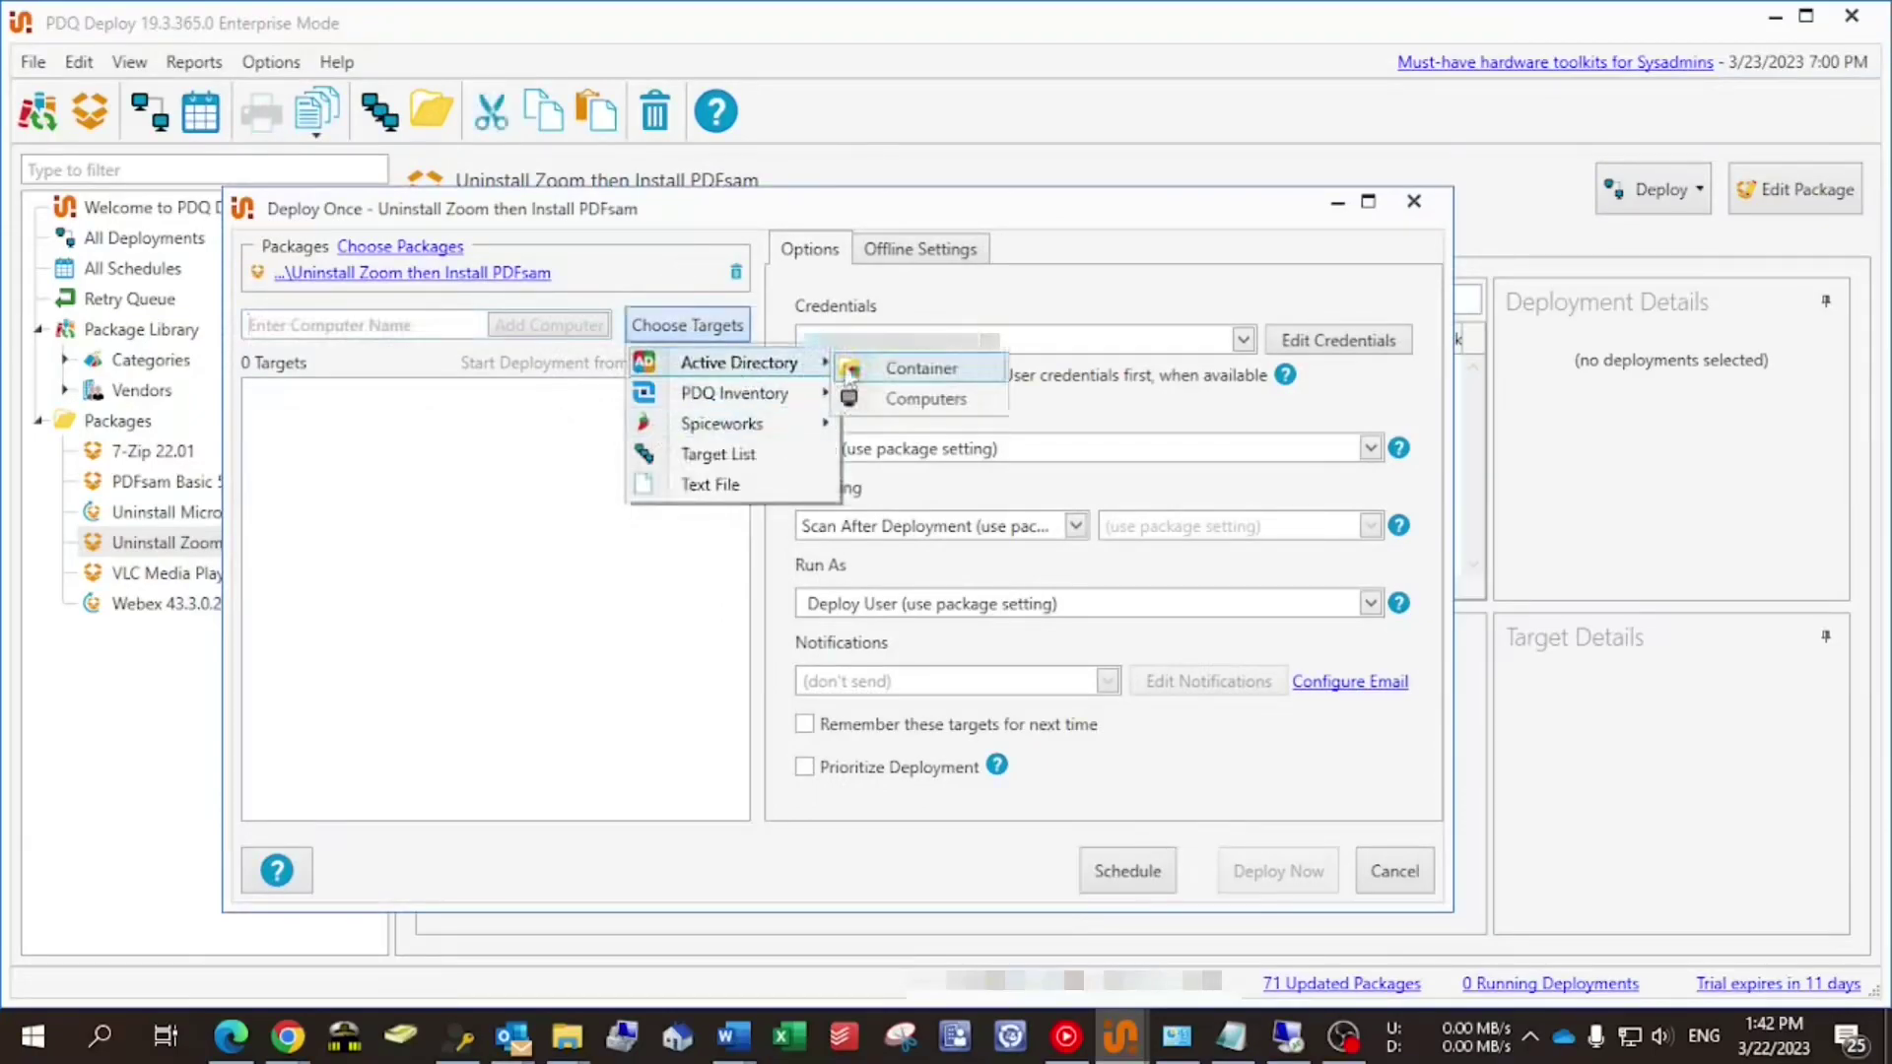
pyautogui.click(890, 397)
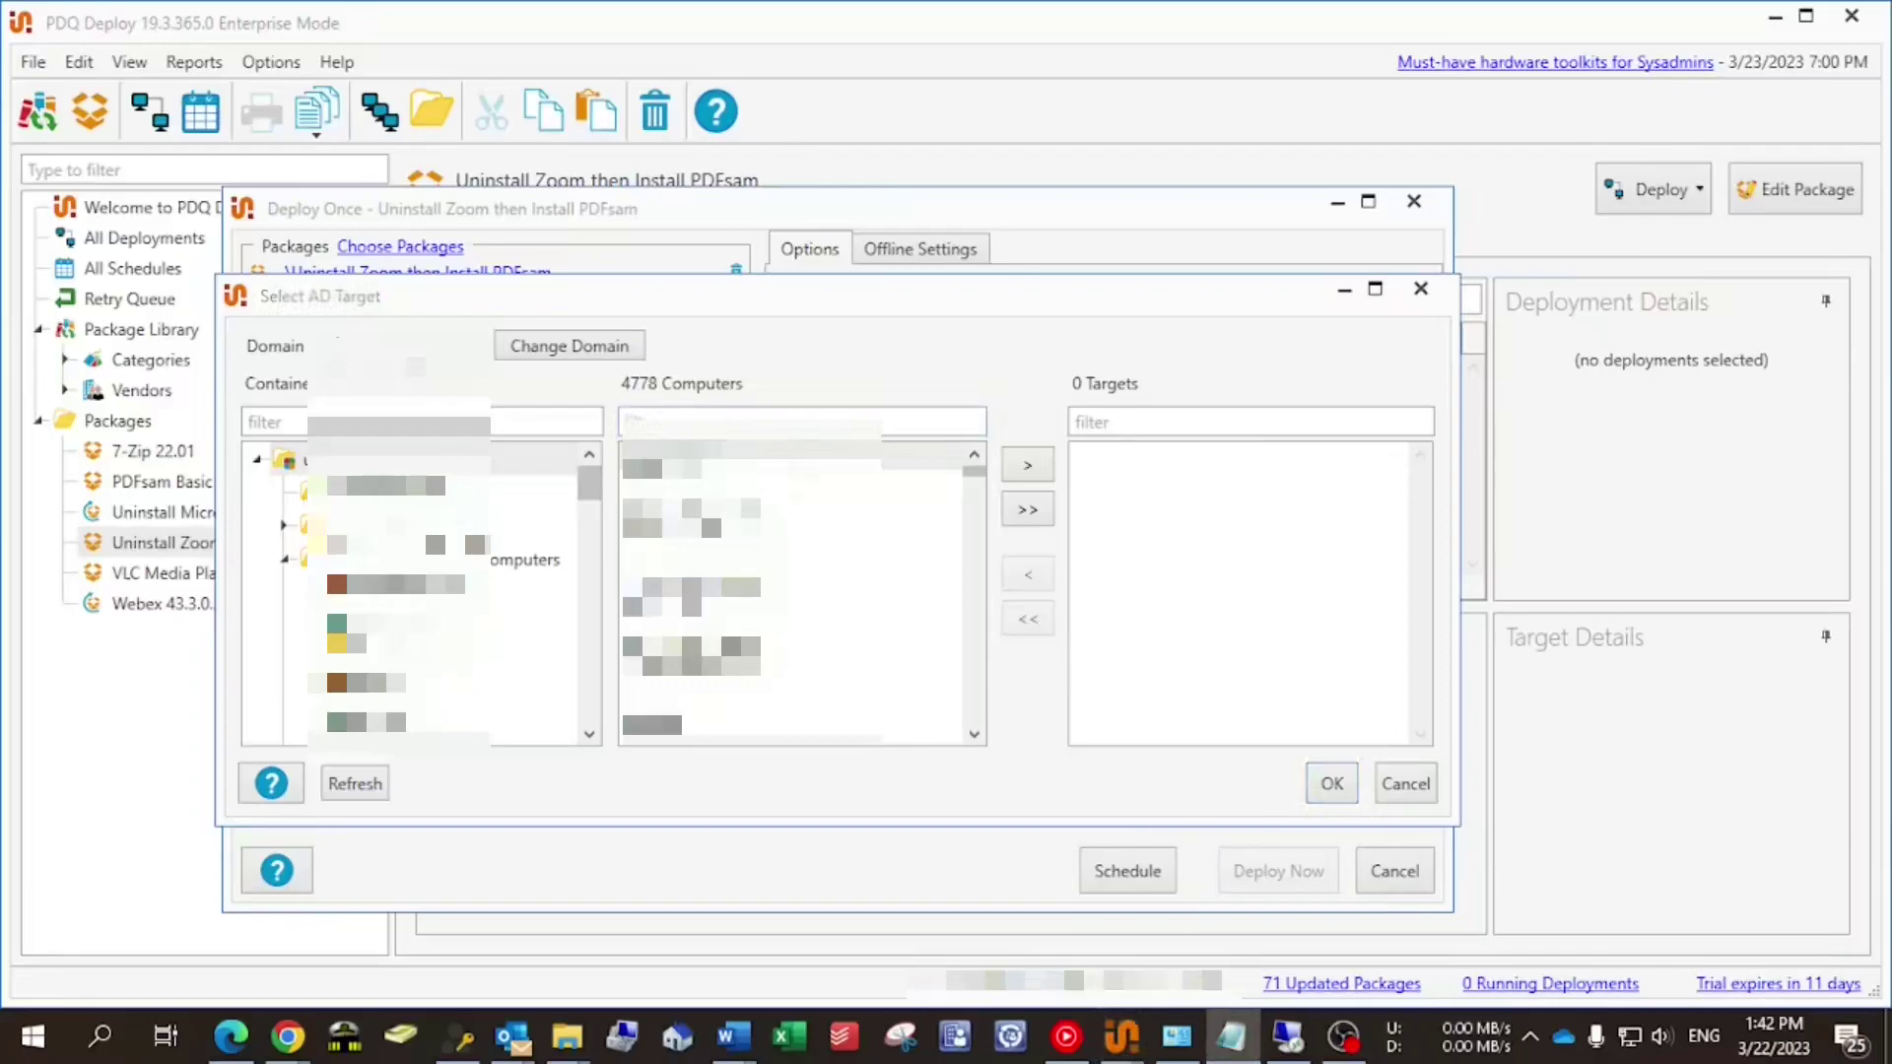
pyautogui.hotkey('alt', 'Tab')
pyautogui.hotkey('ctrl', 'v')
pyautogui.doubleClick(749, 462)
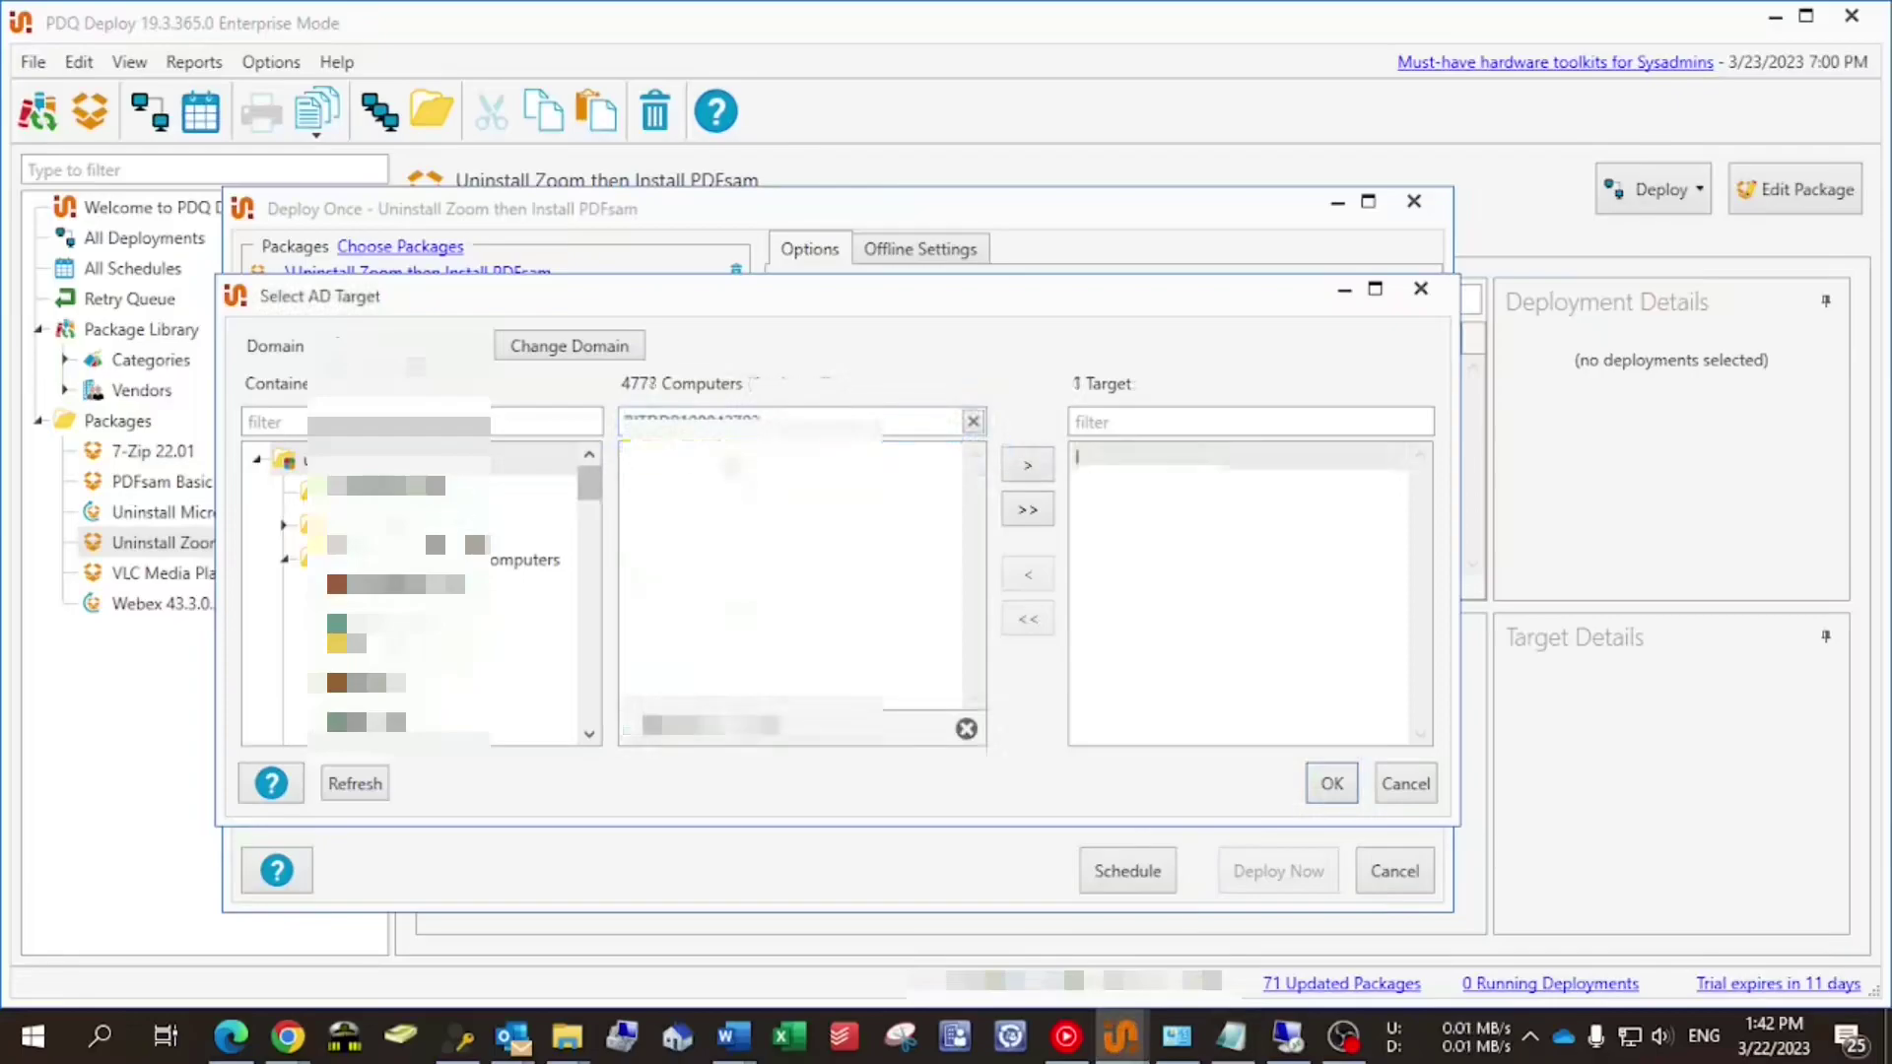
pyautogui.click(1333, 785)
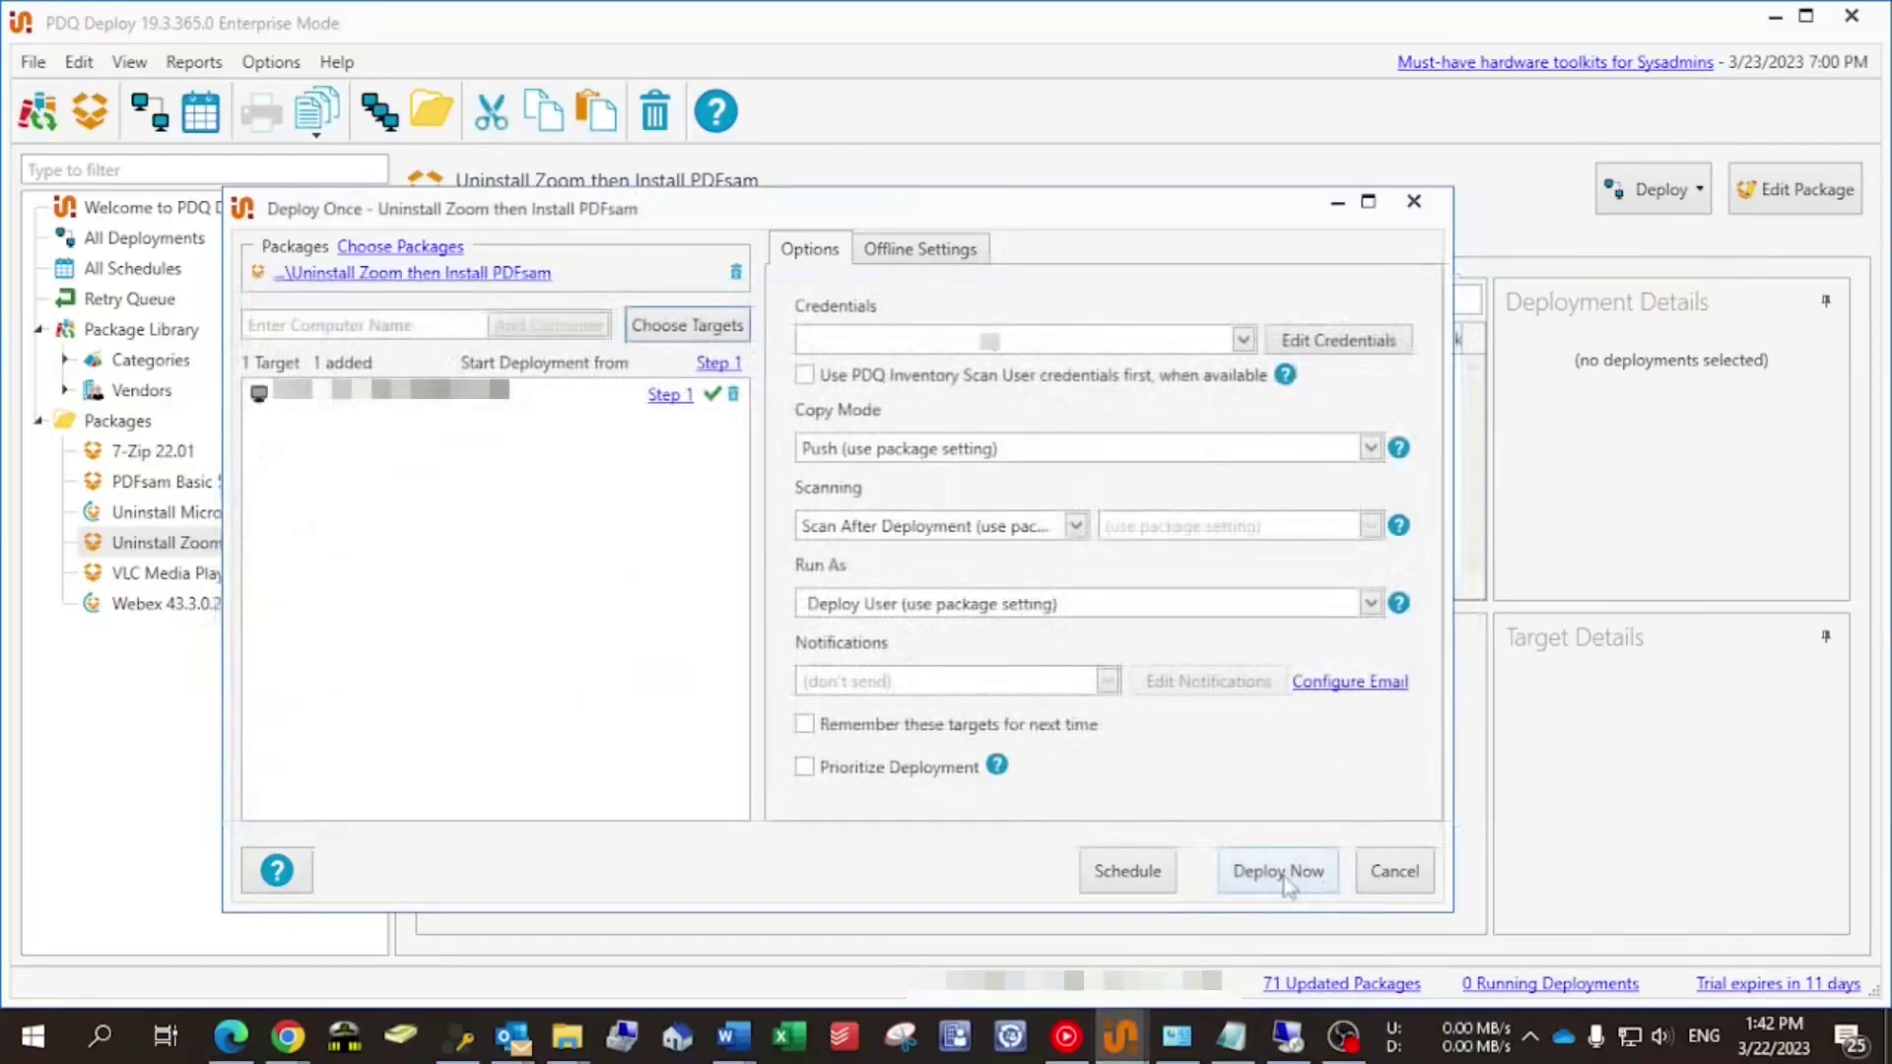
pyautogui.click(1279, 872)
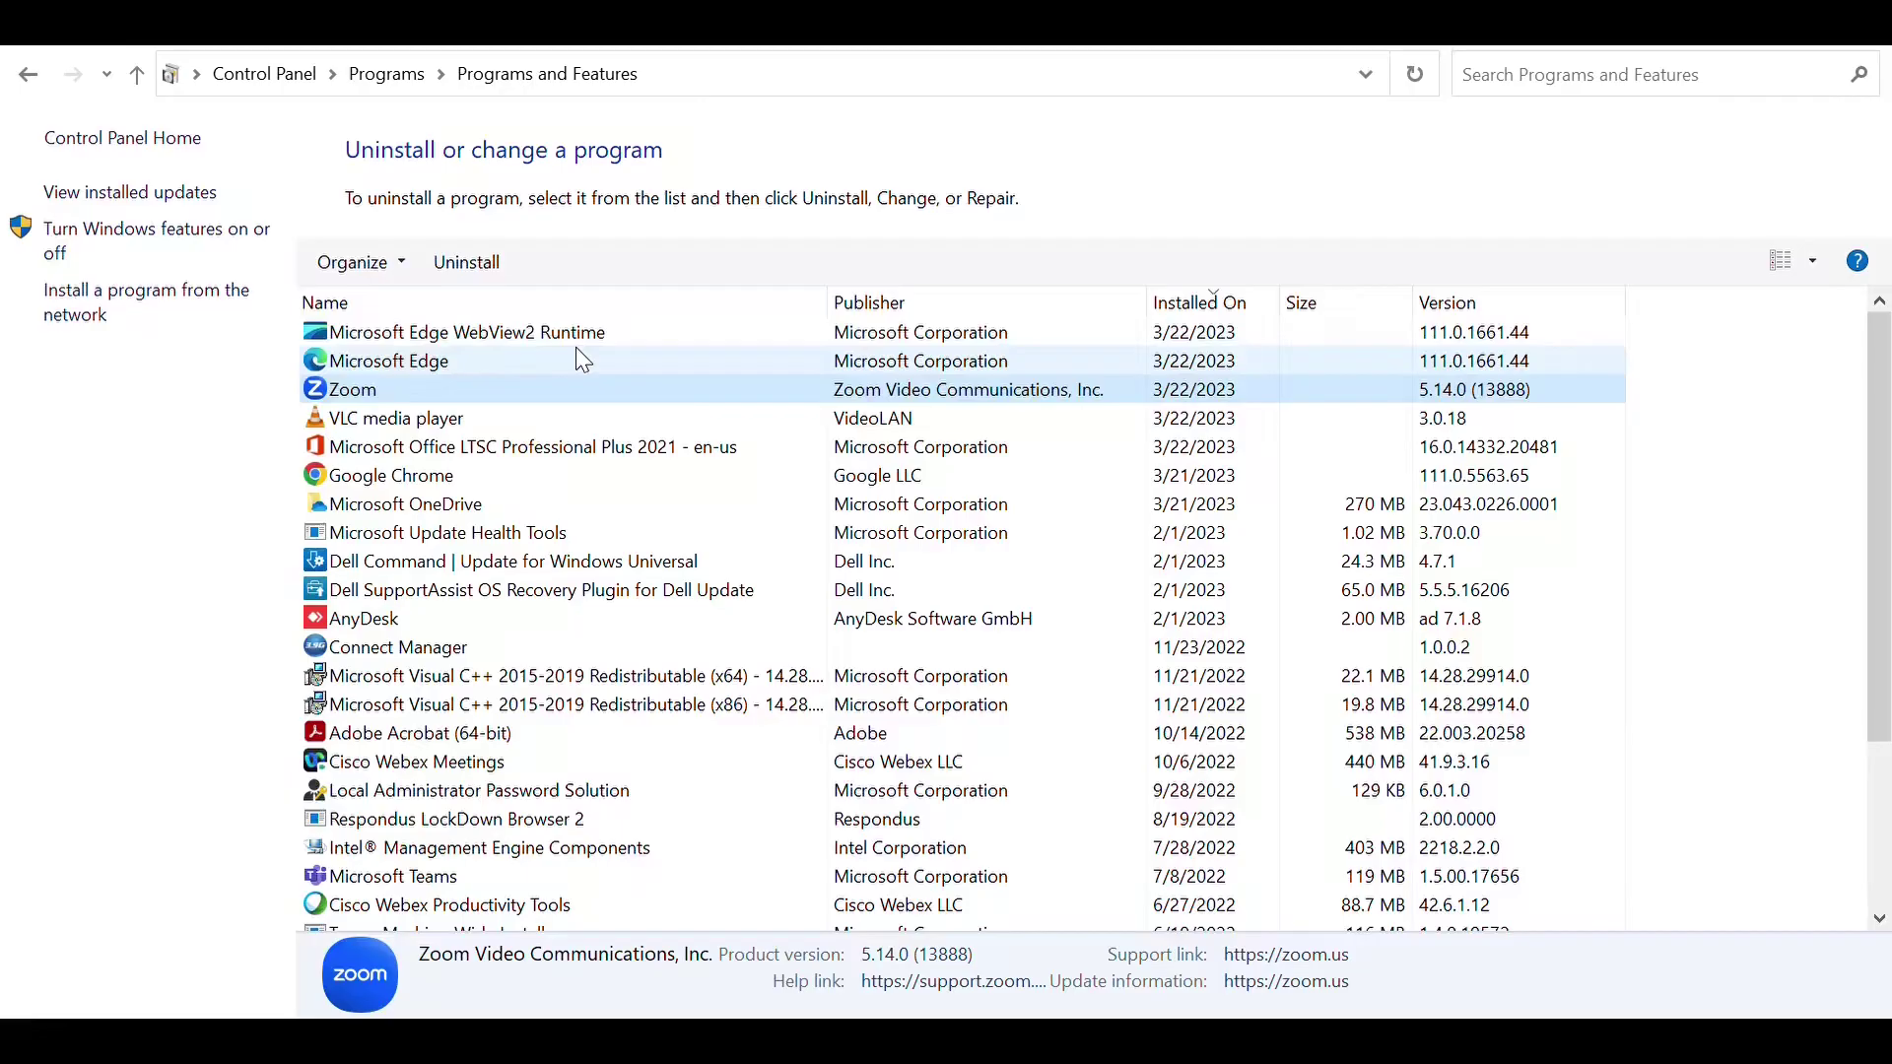
# Refresh Programs and Features and check the new PDFsam Basic 5.0.3.0 entry
pyautogui.press('F5')
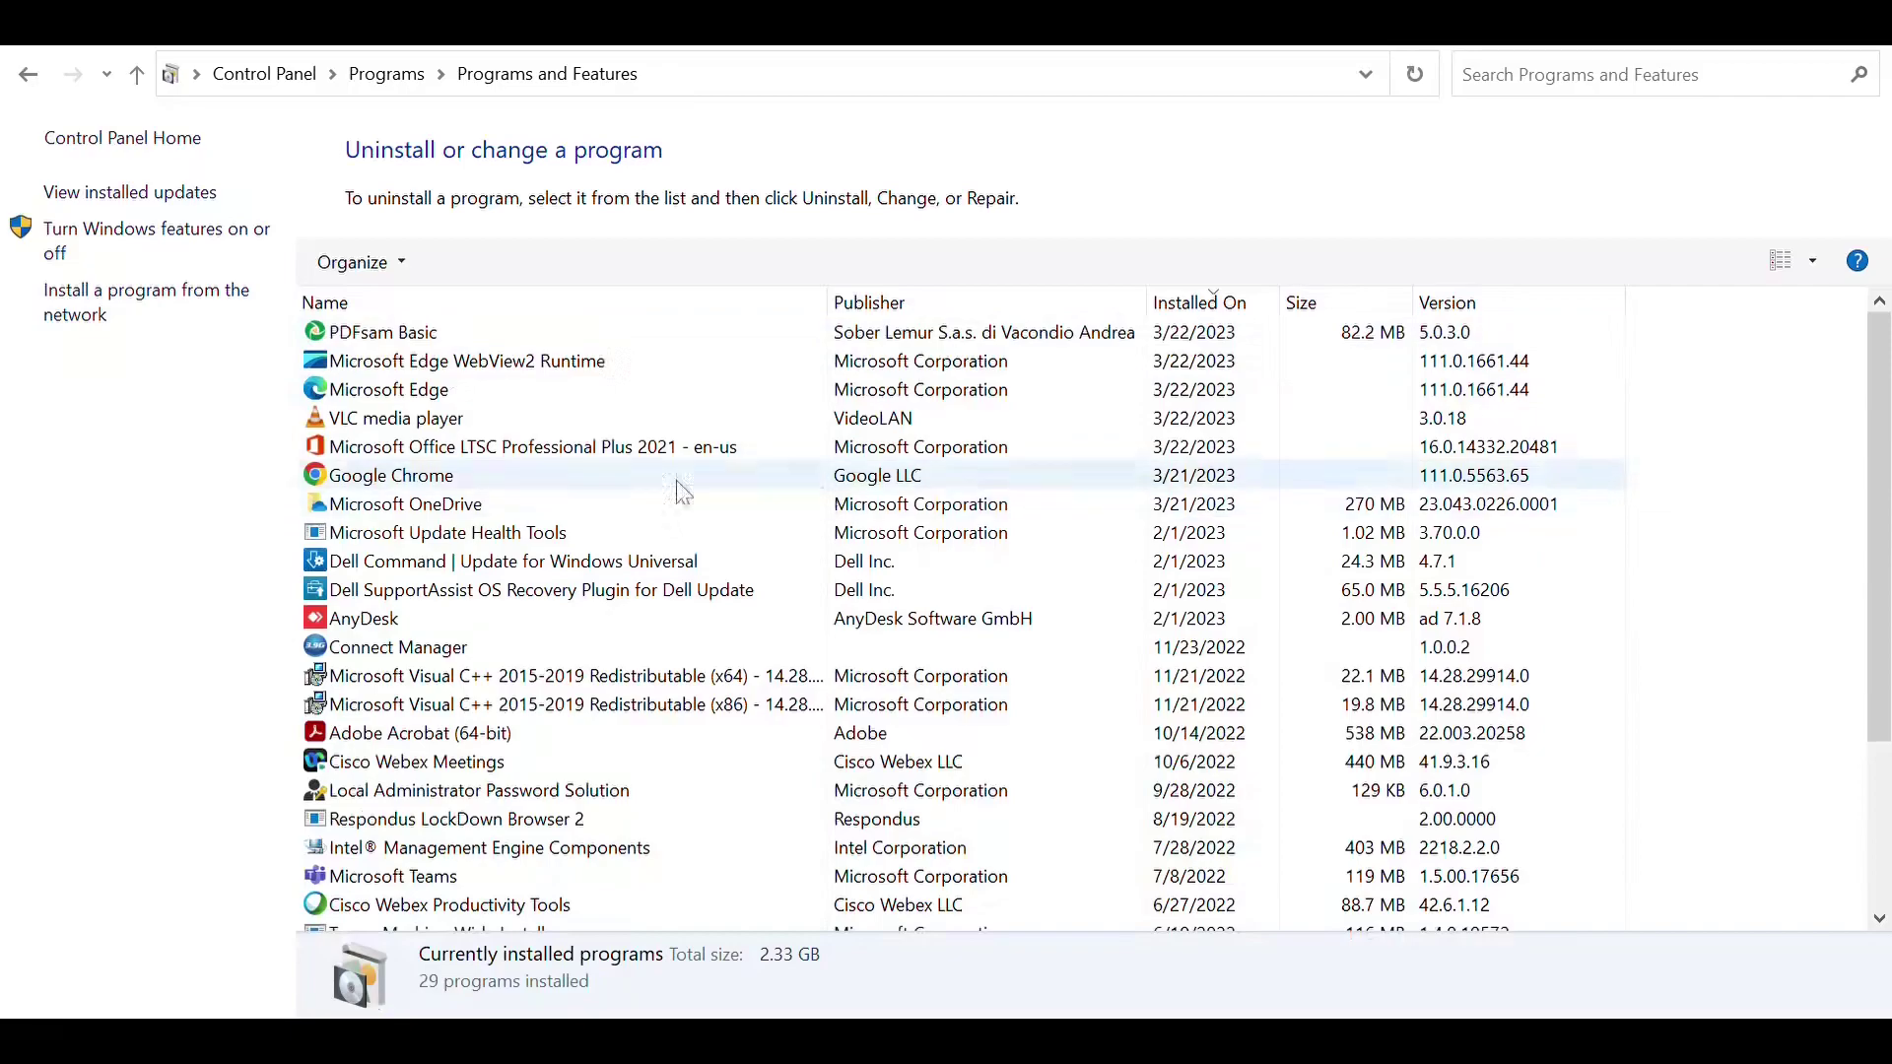
pyautogui.click(374, 335)
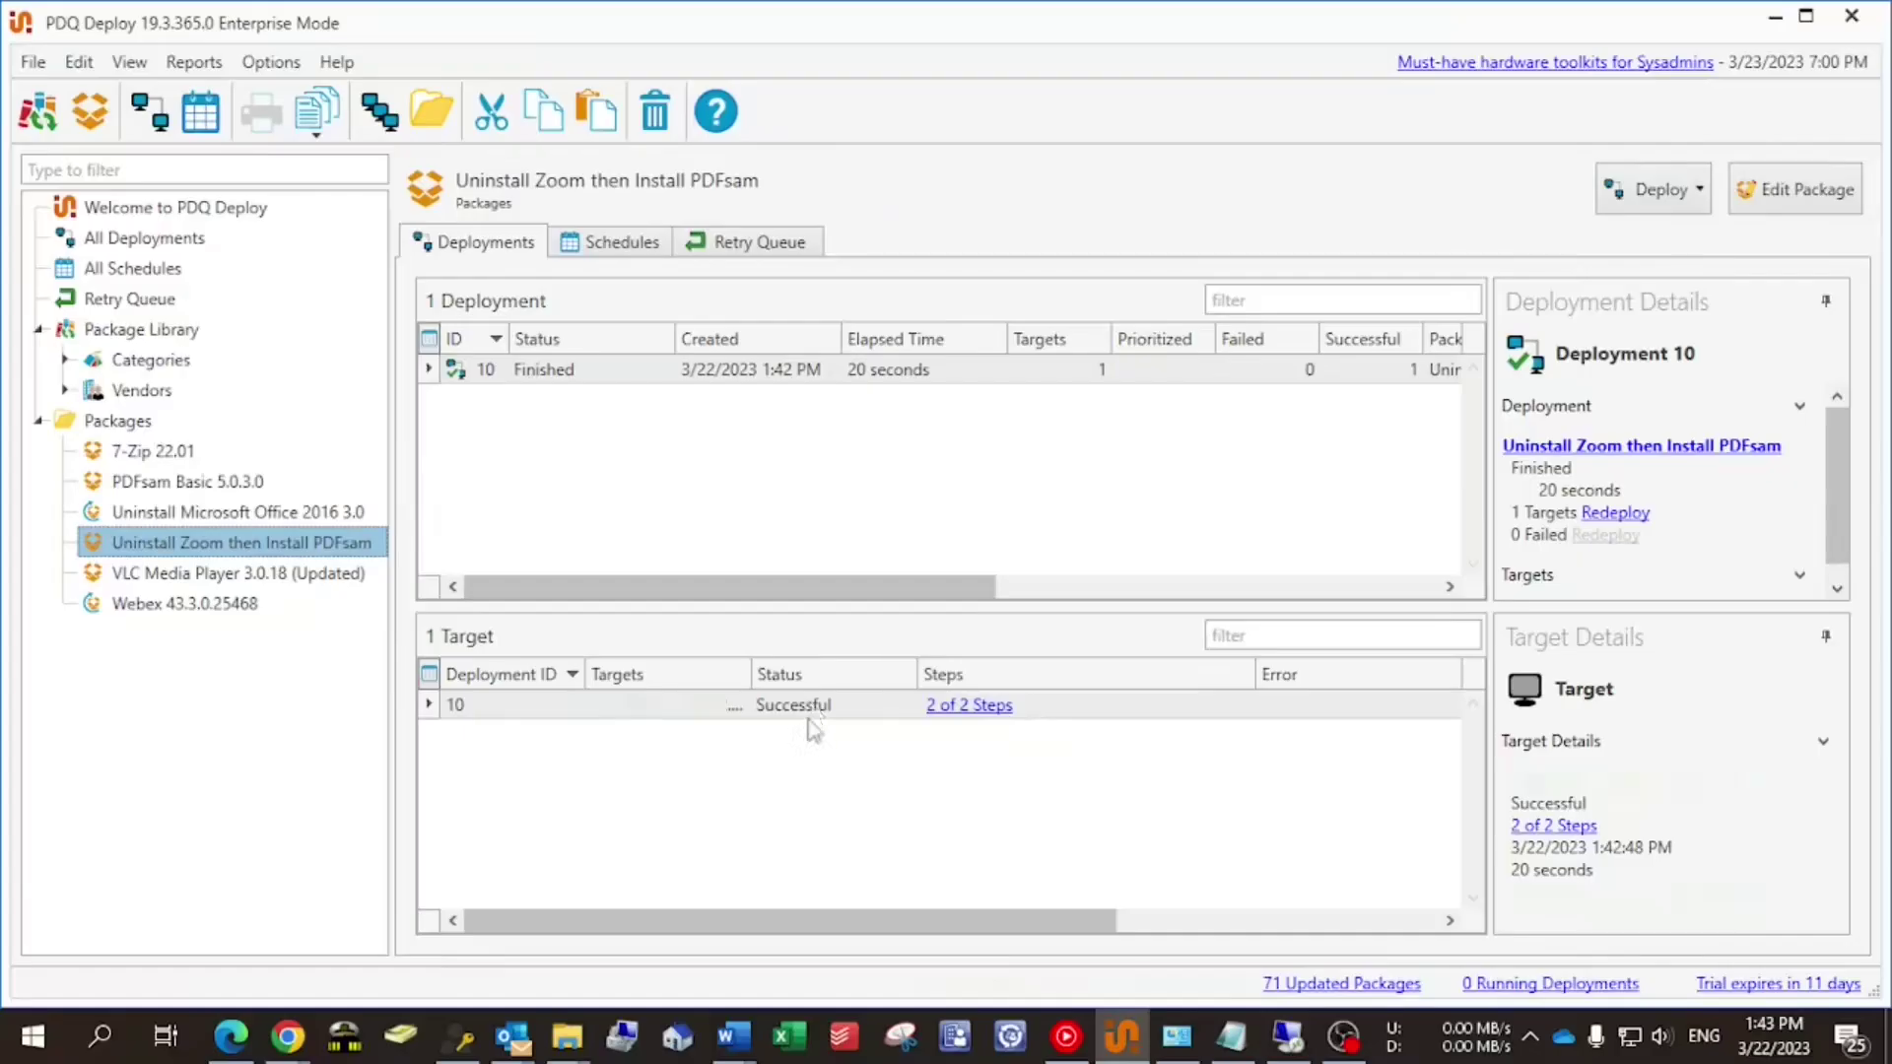
# Review the existing 7-Zip 22.01, VLC Media Player and Zoom/PDFsam package deployments
pyautogui.click(270, 752)
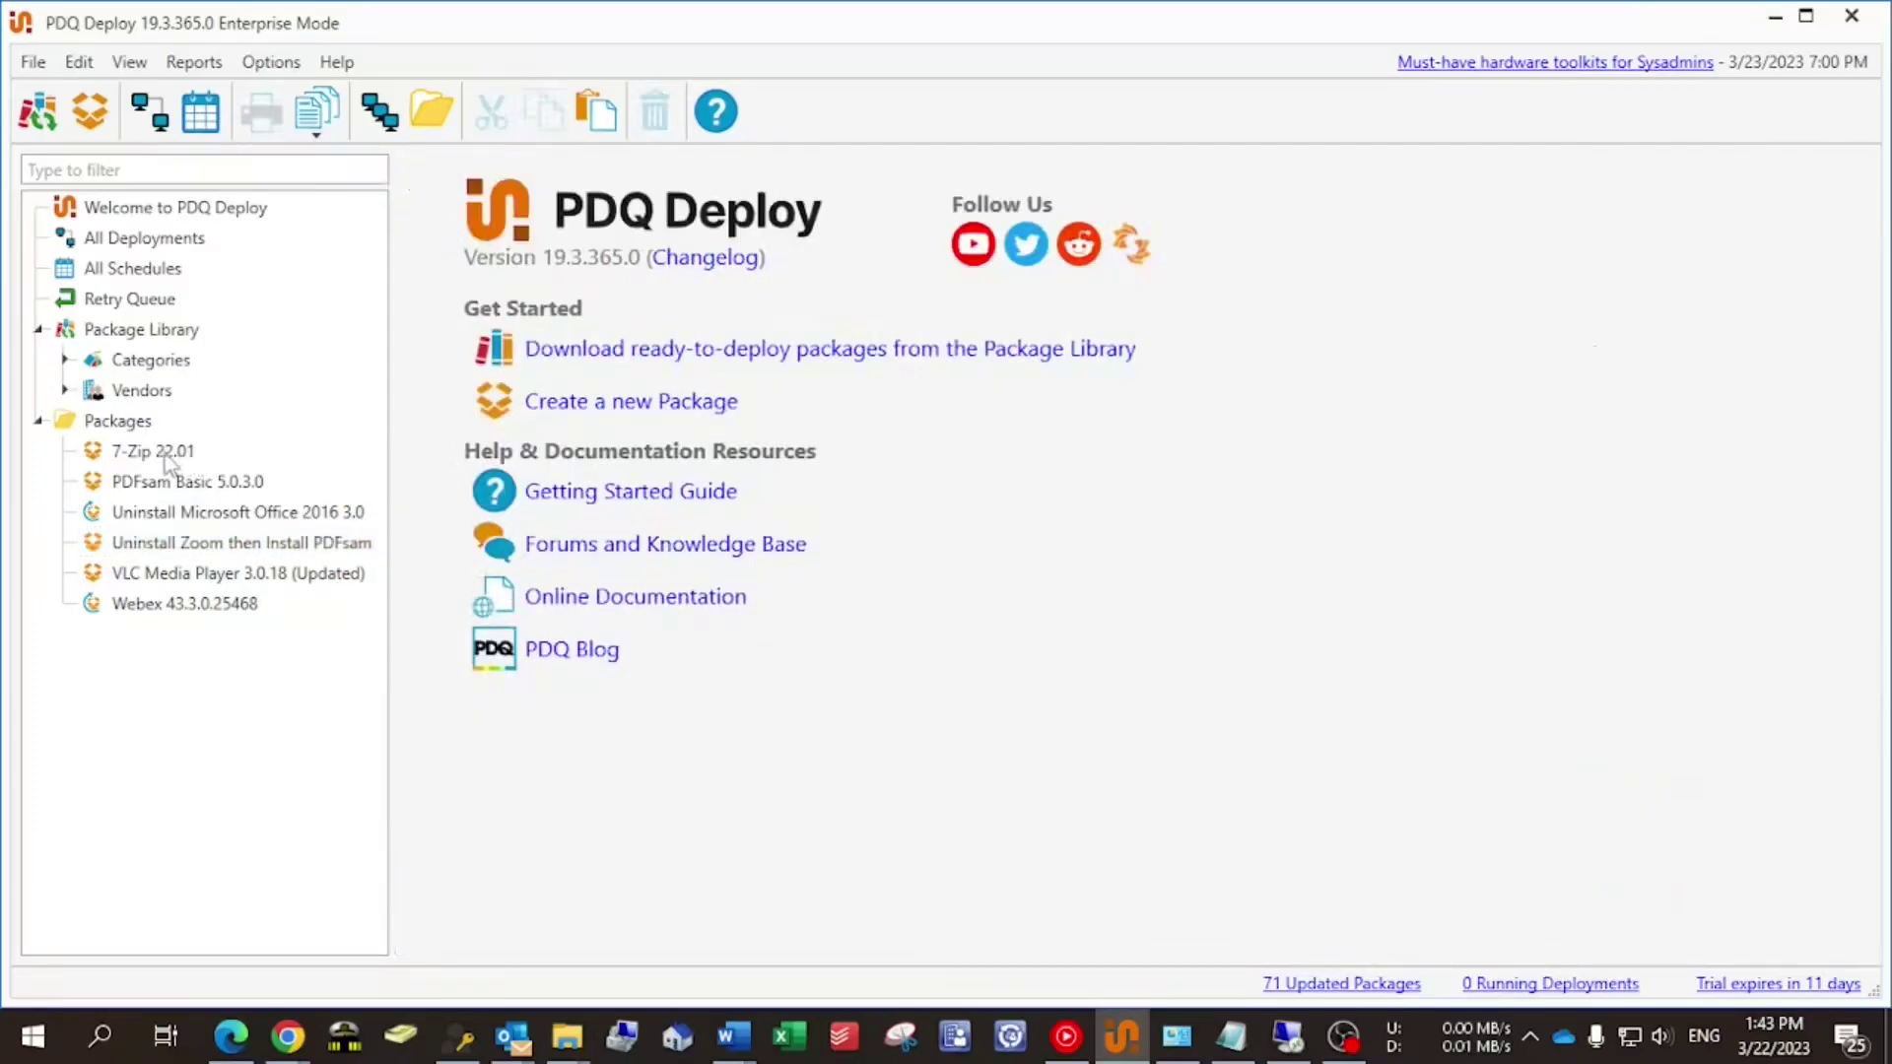
pyautogui.click(170, 455)
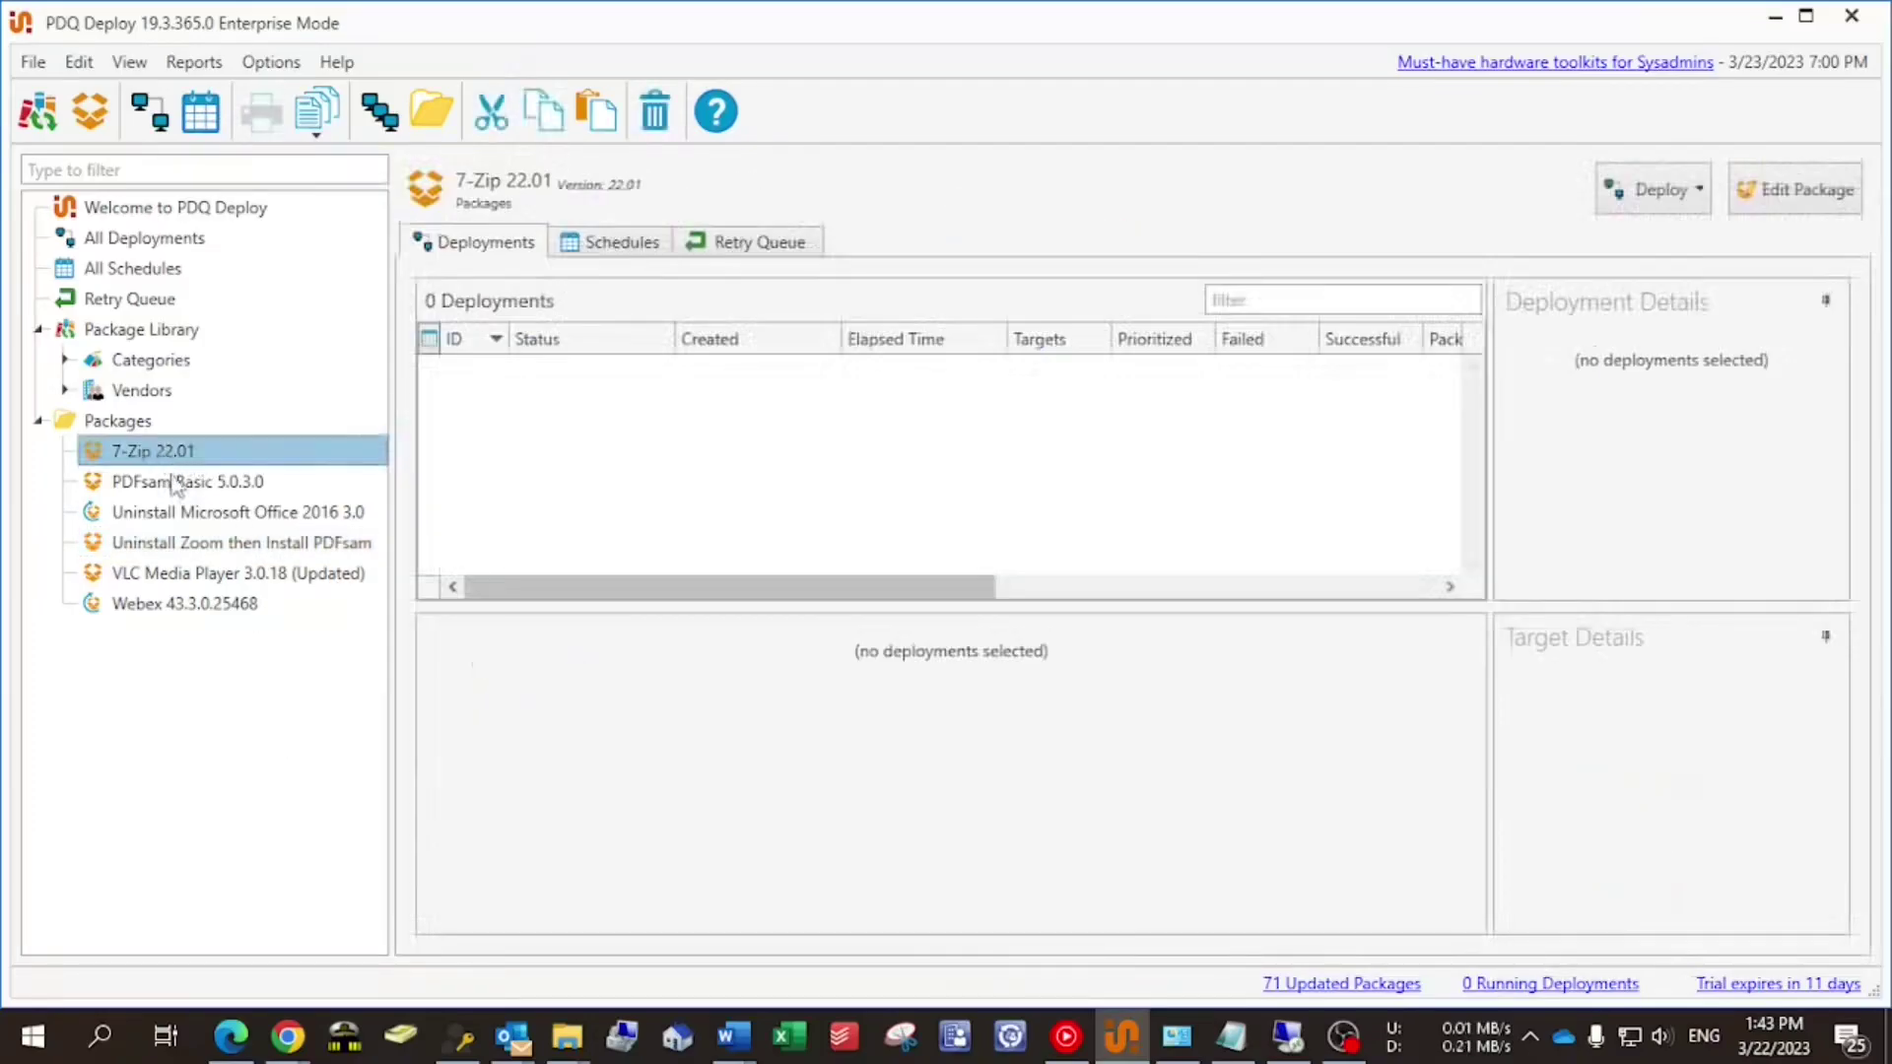
pyautogui.click(196, 574)
pyautogui.click(198, 545)
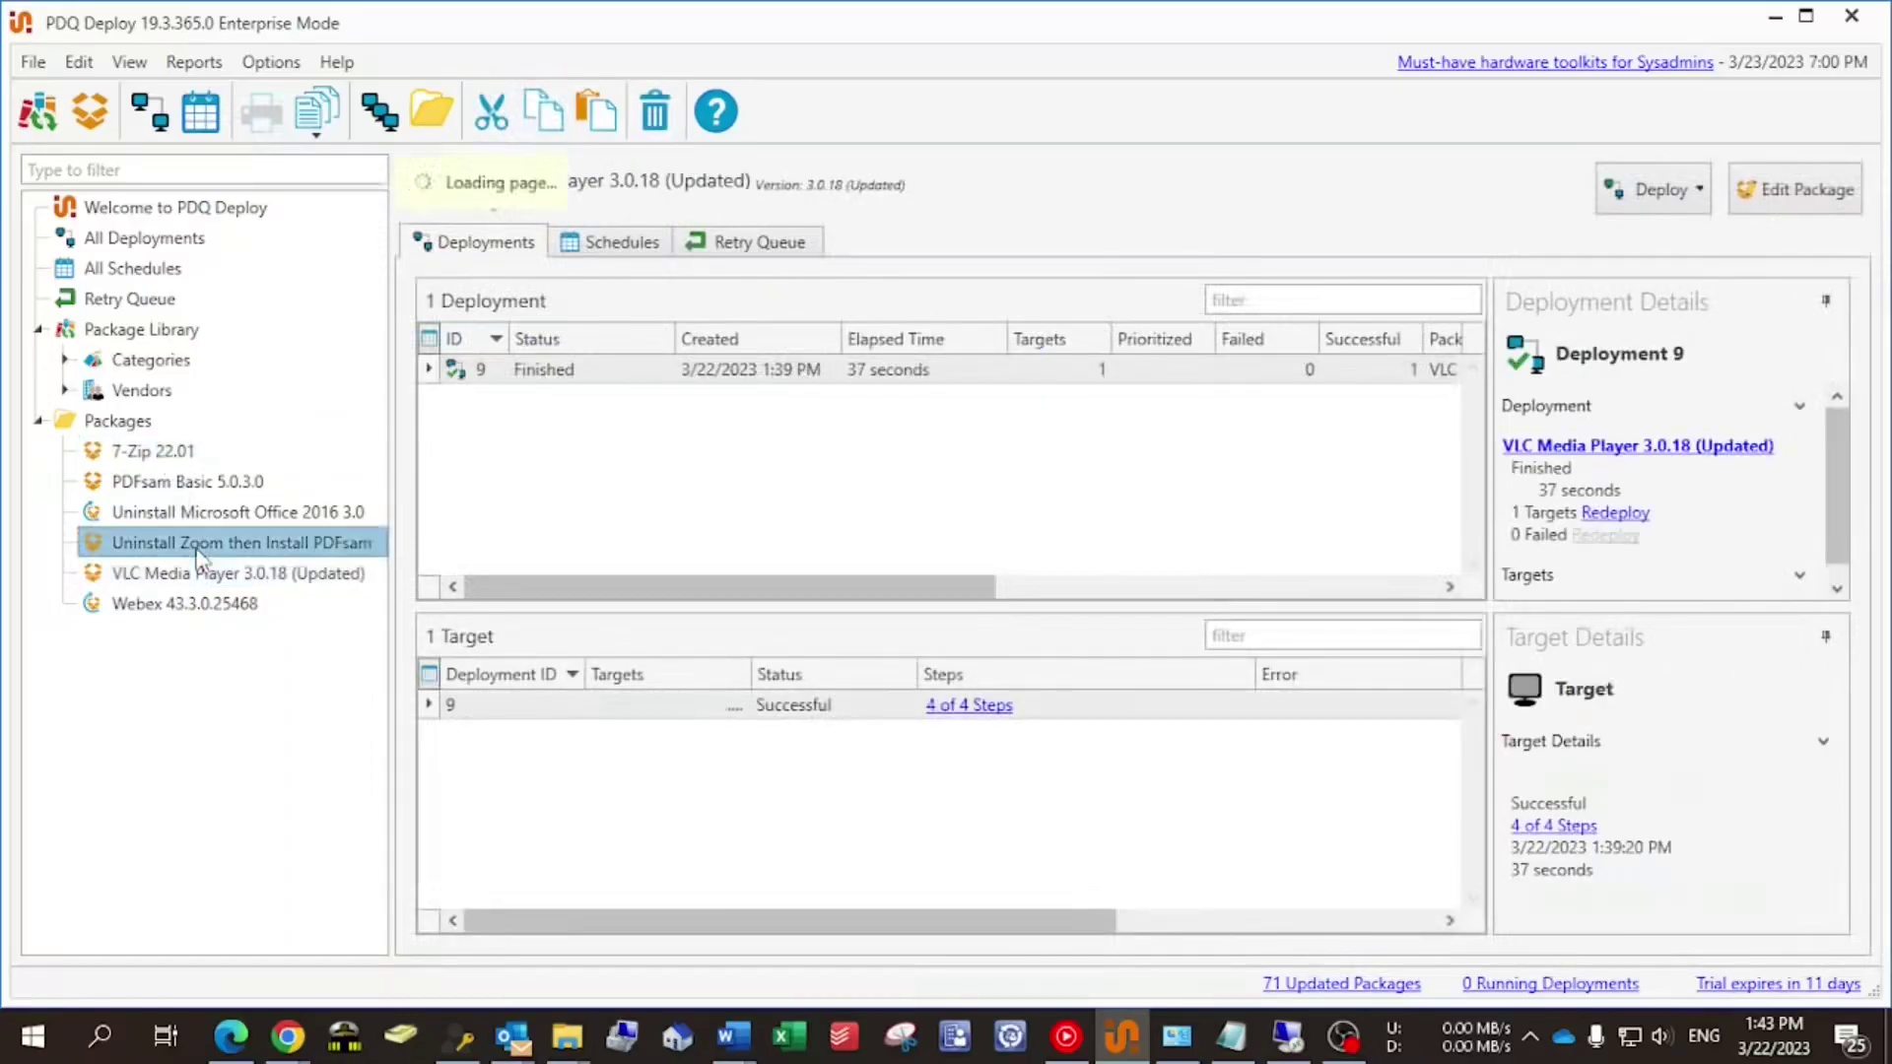
# Create a new package named 'Install ESET Antivirus' and show its available step types
pyautogui.click(91, 115)
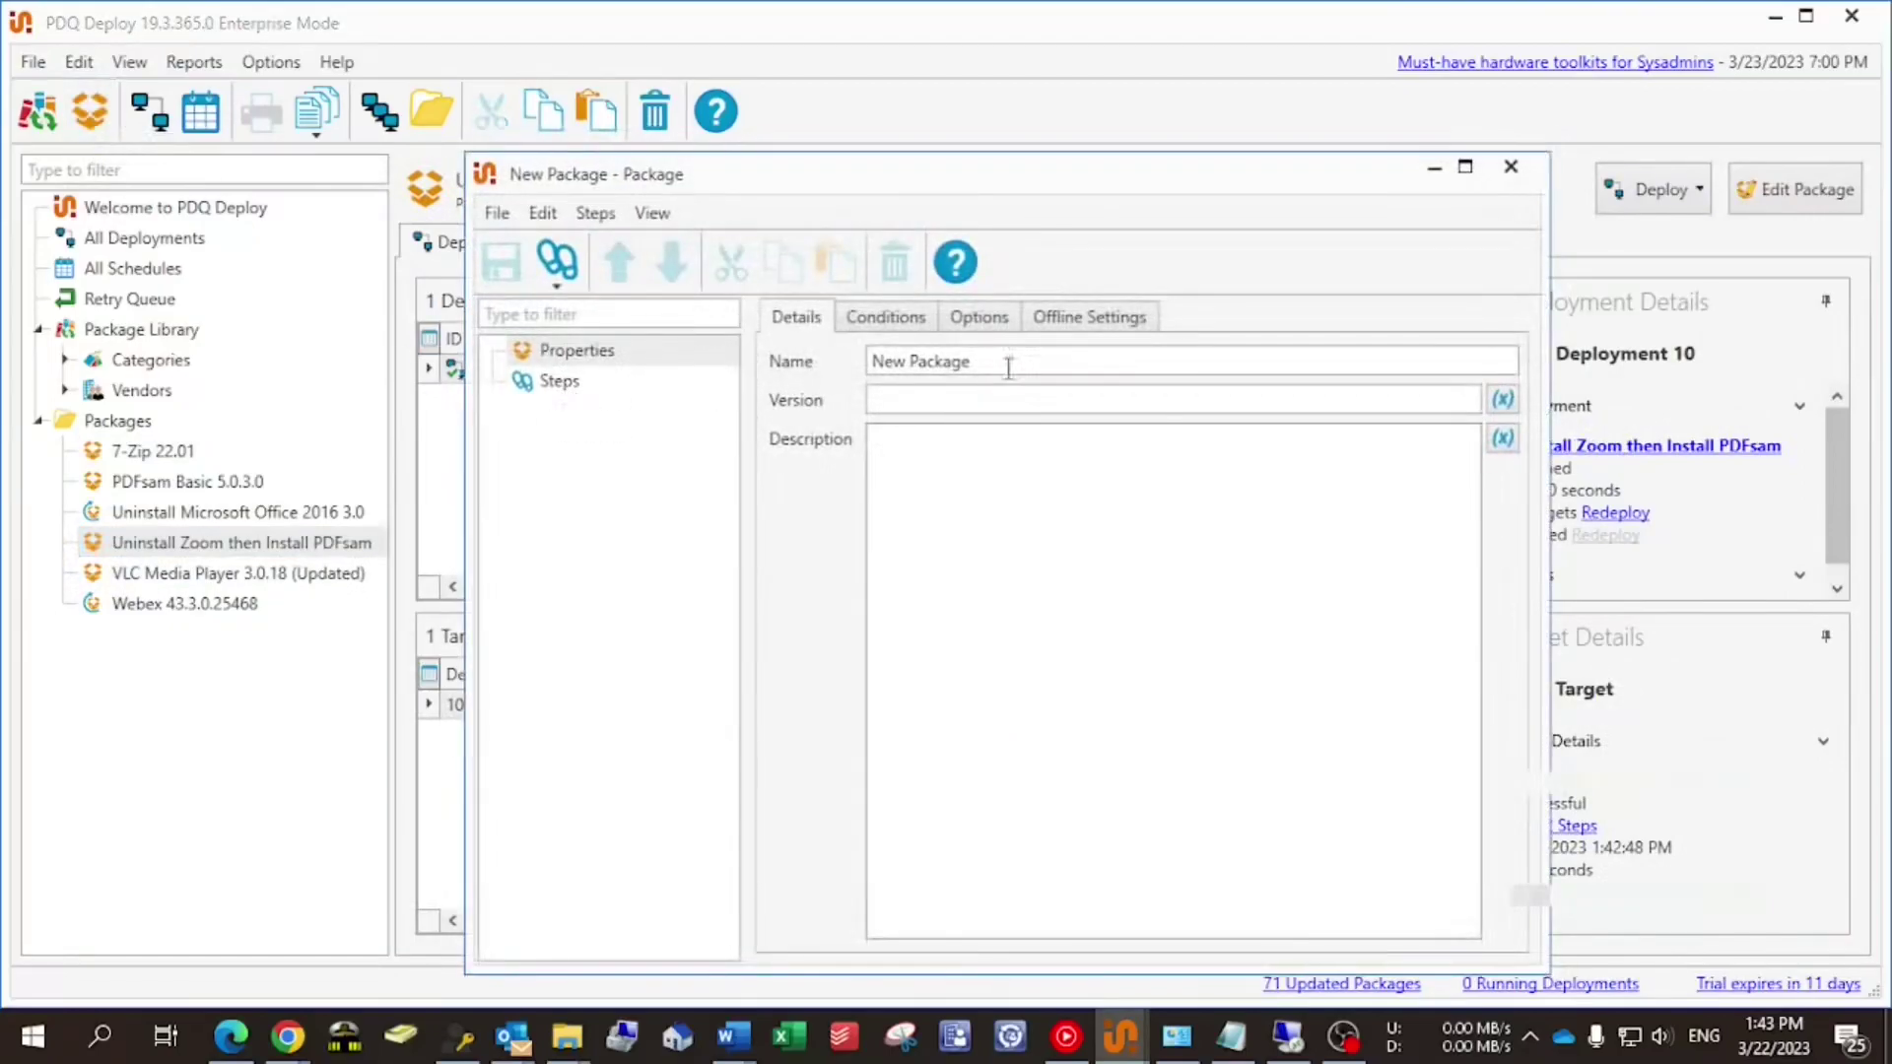
pyautogui.write('In')
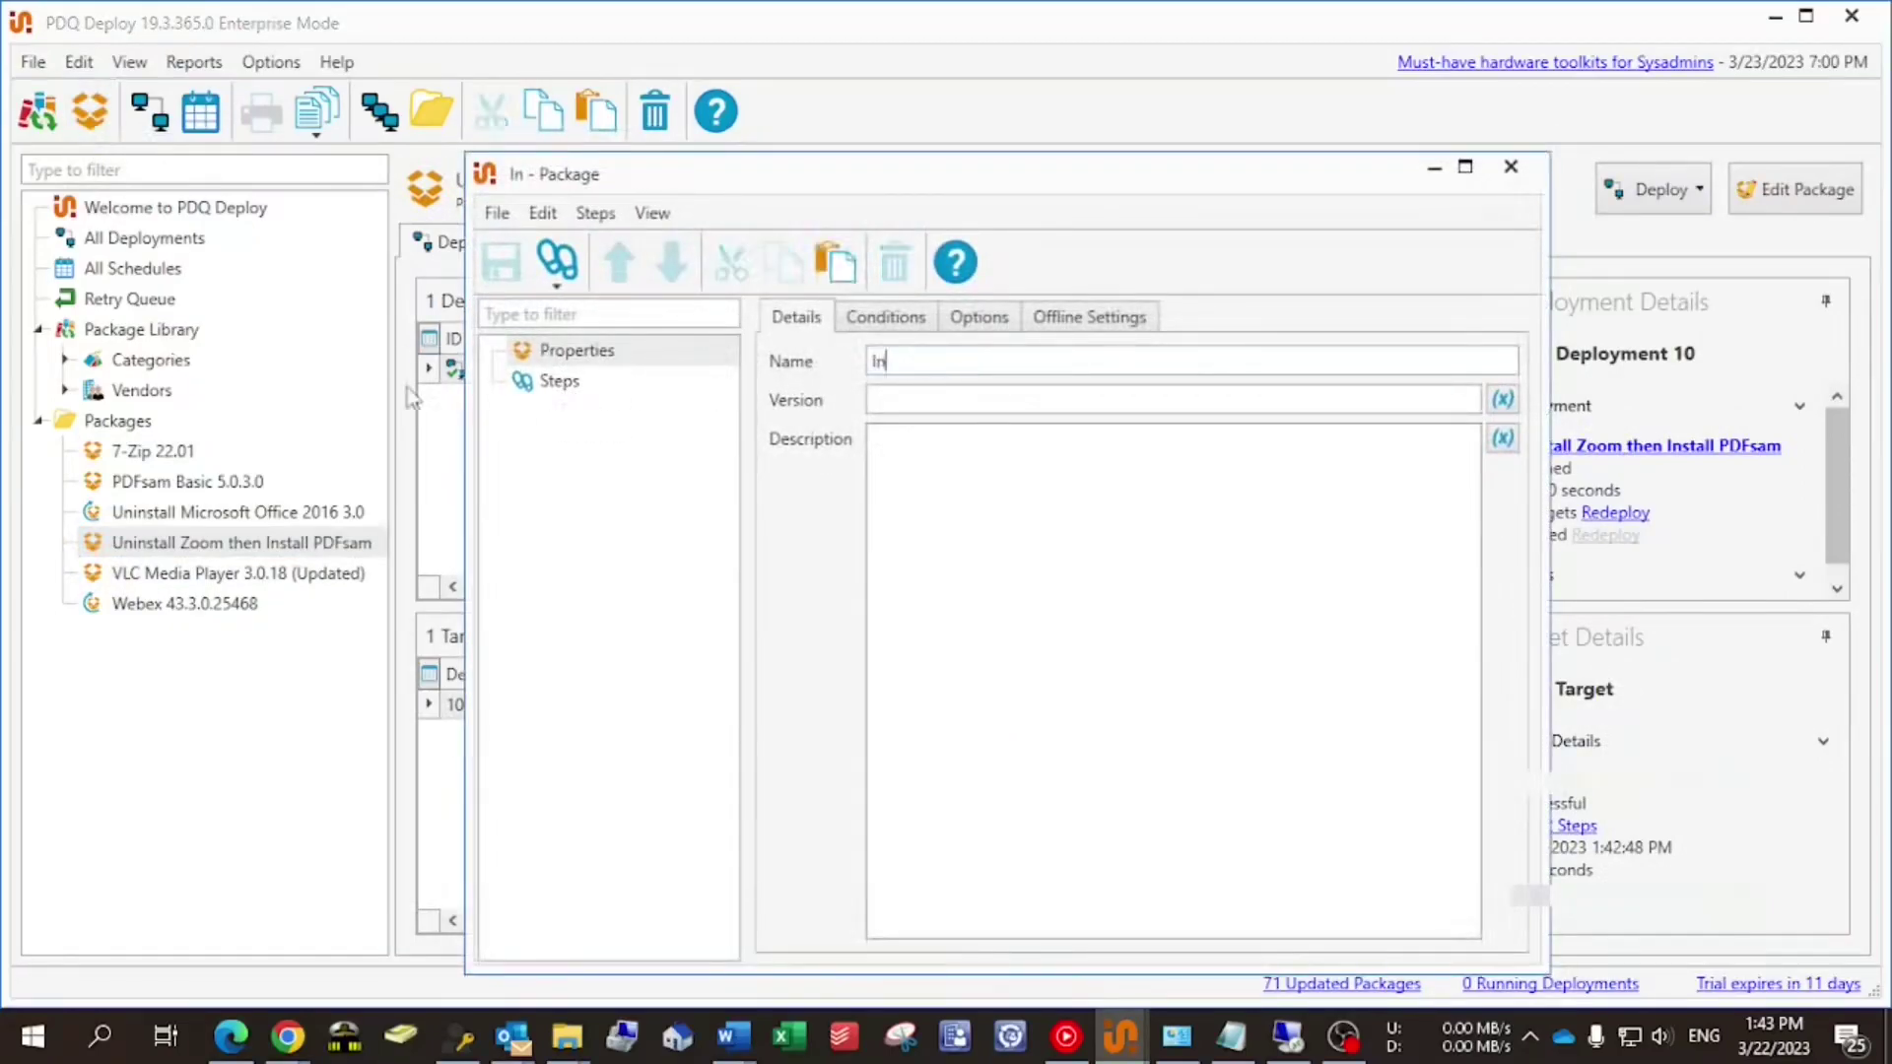
pyautogui.write('stall ESET Antivirus')
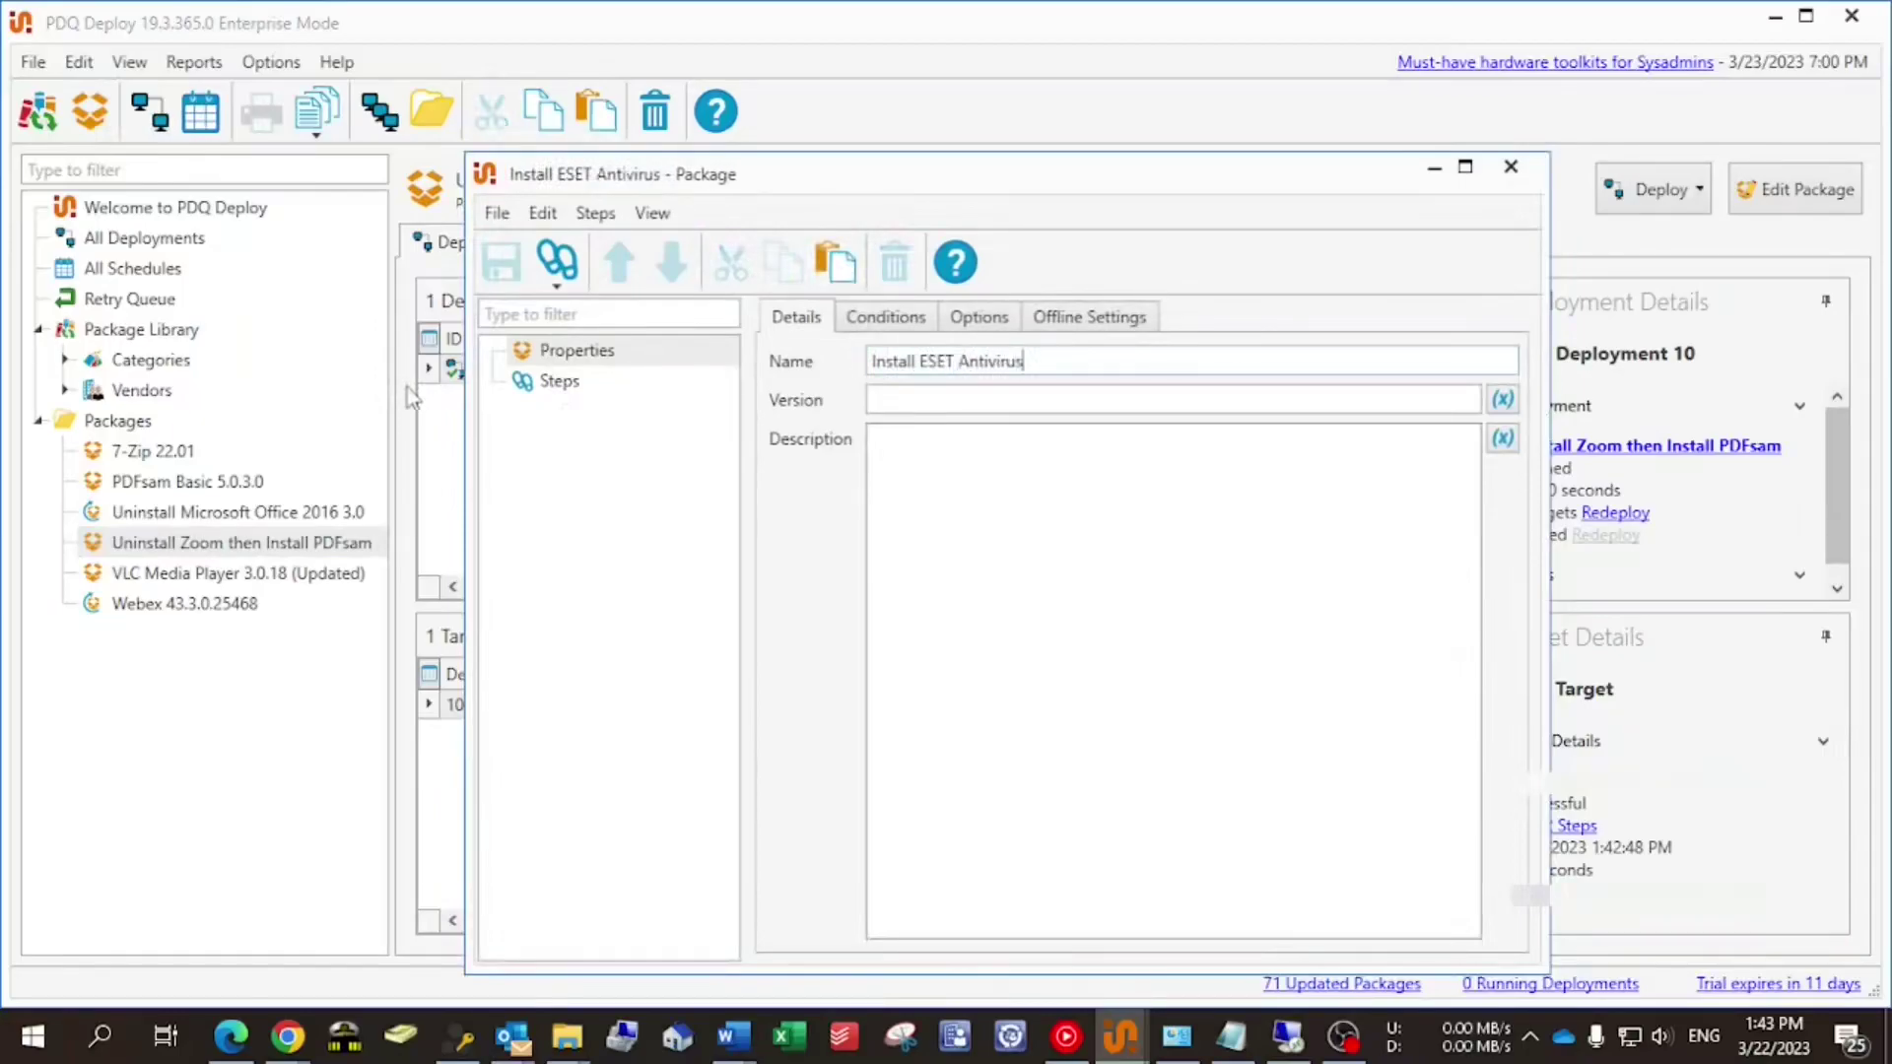
pyautogui.click(544, 388)
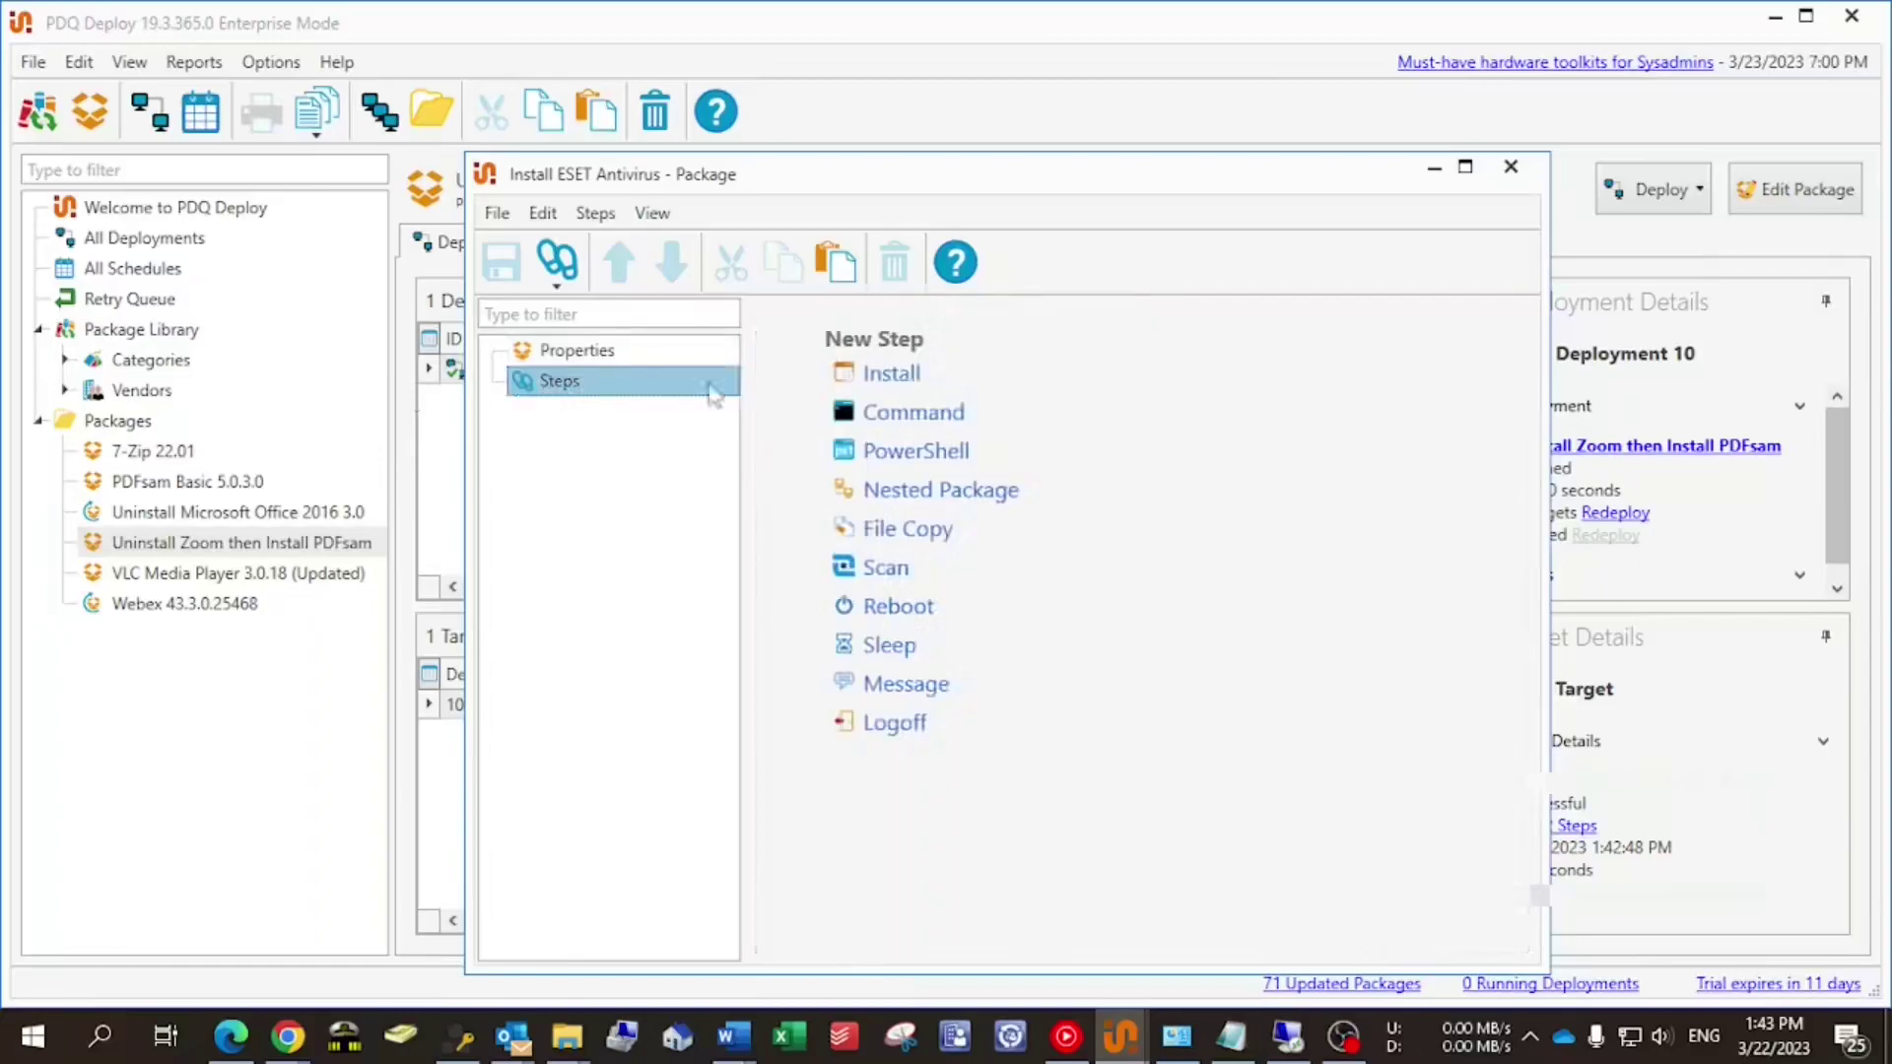
# Add an Install step using the ESET Endpoint Antivirus V9.0.2046 x64.msi file
pyautogui.click(906, 382)
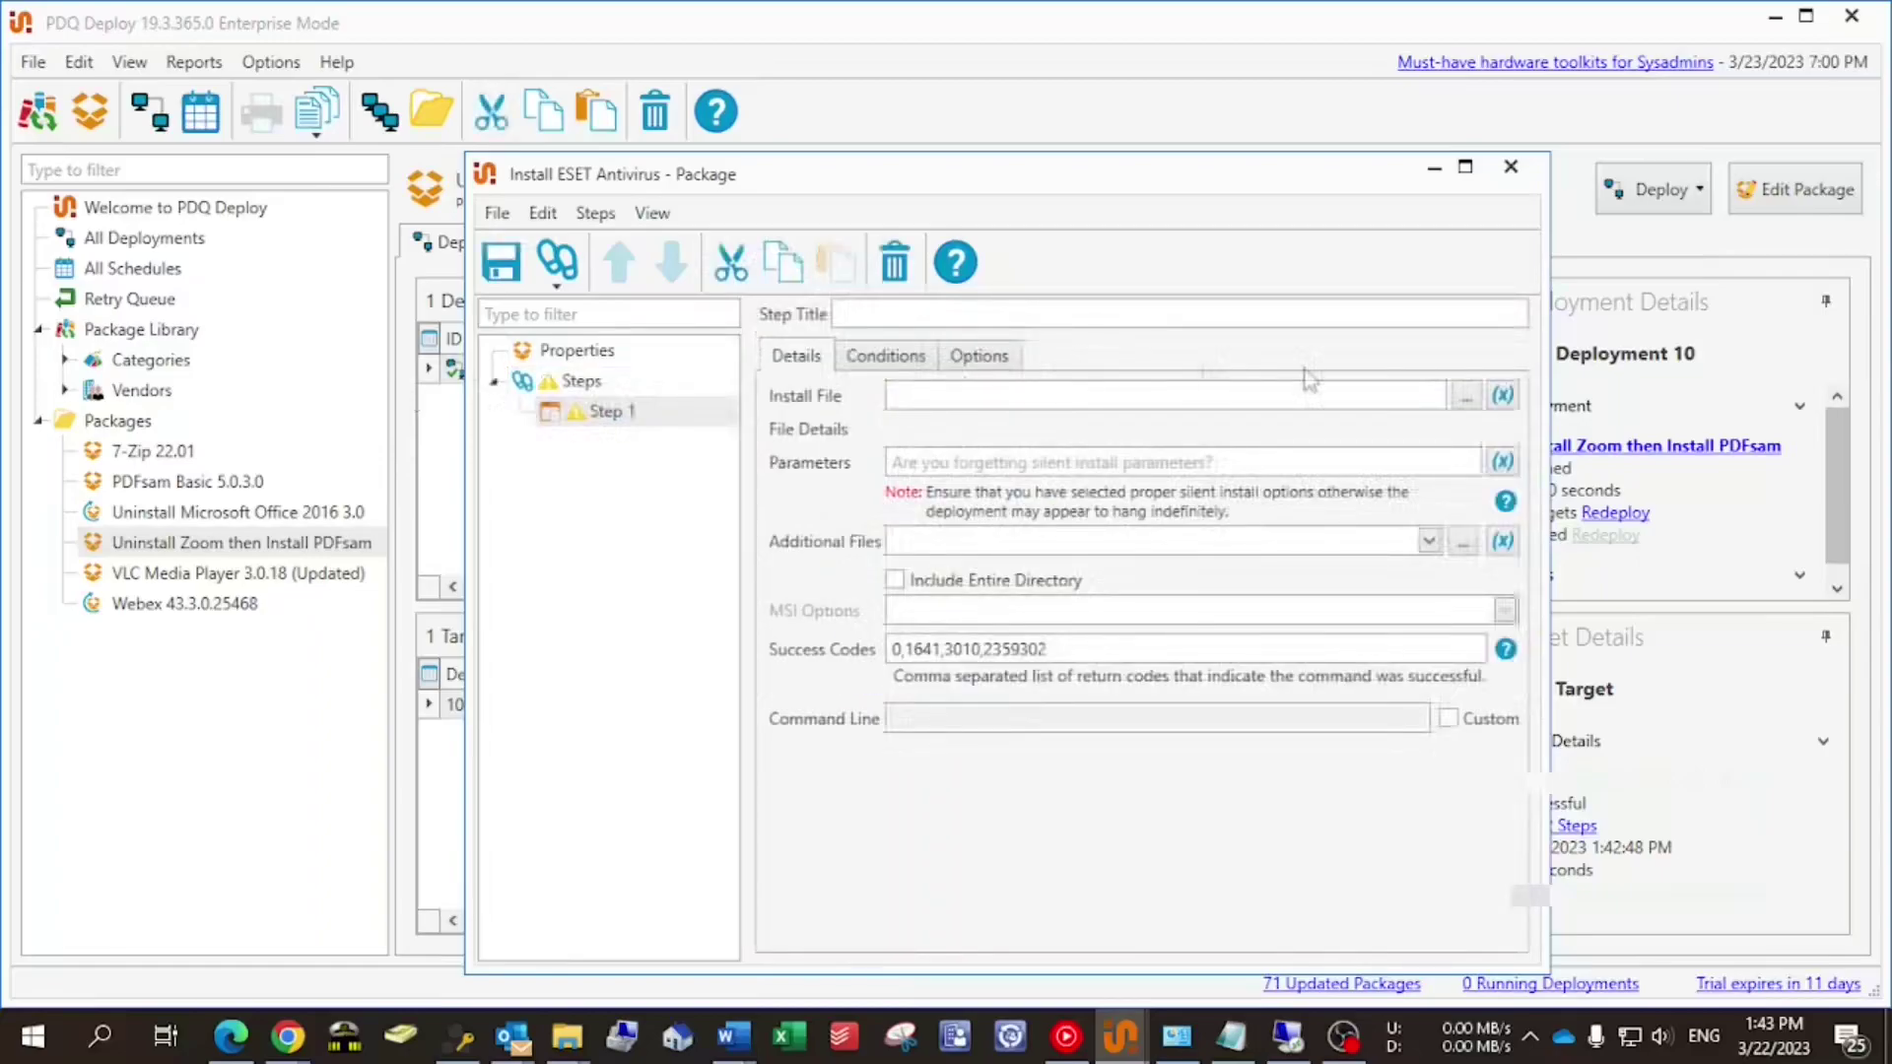
pyautogui.click(1466, 395)
pyautogui.doubleClick(867, 357)
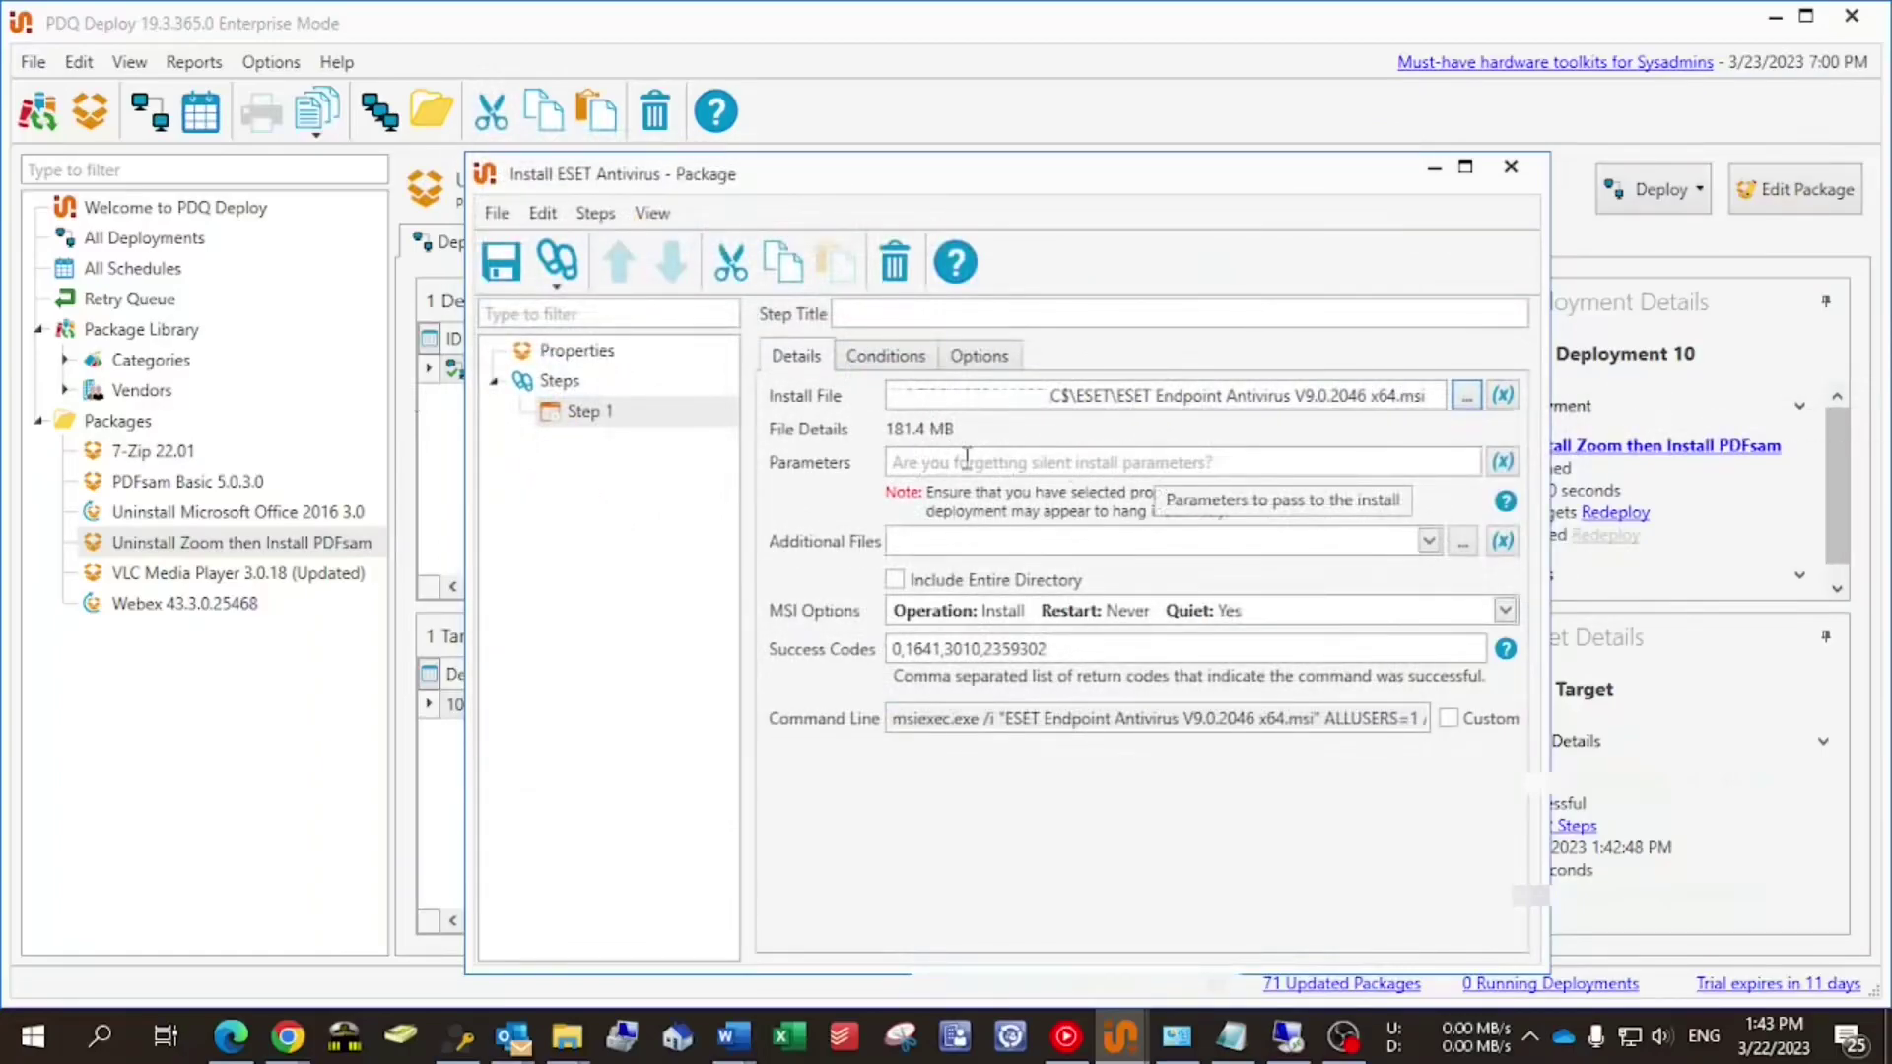
pyautogui.click(974, 619)
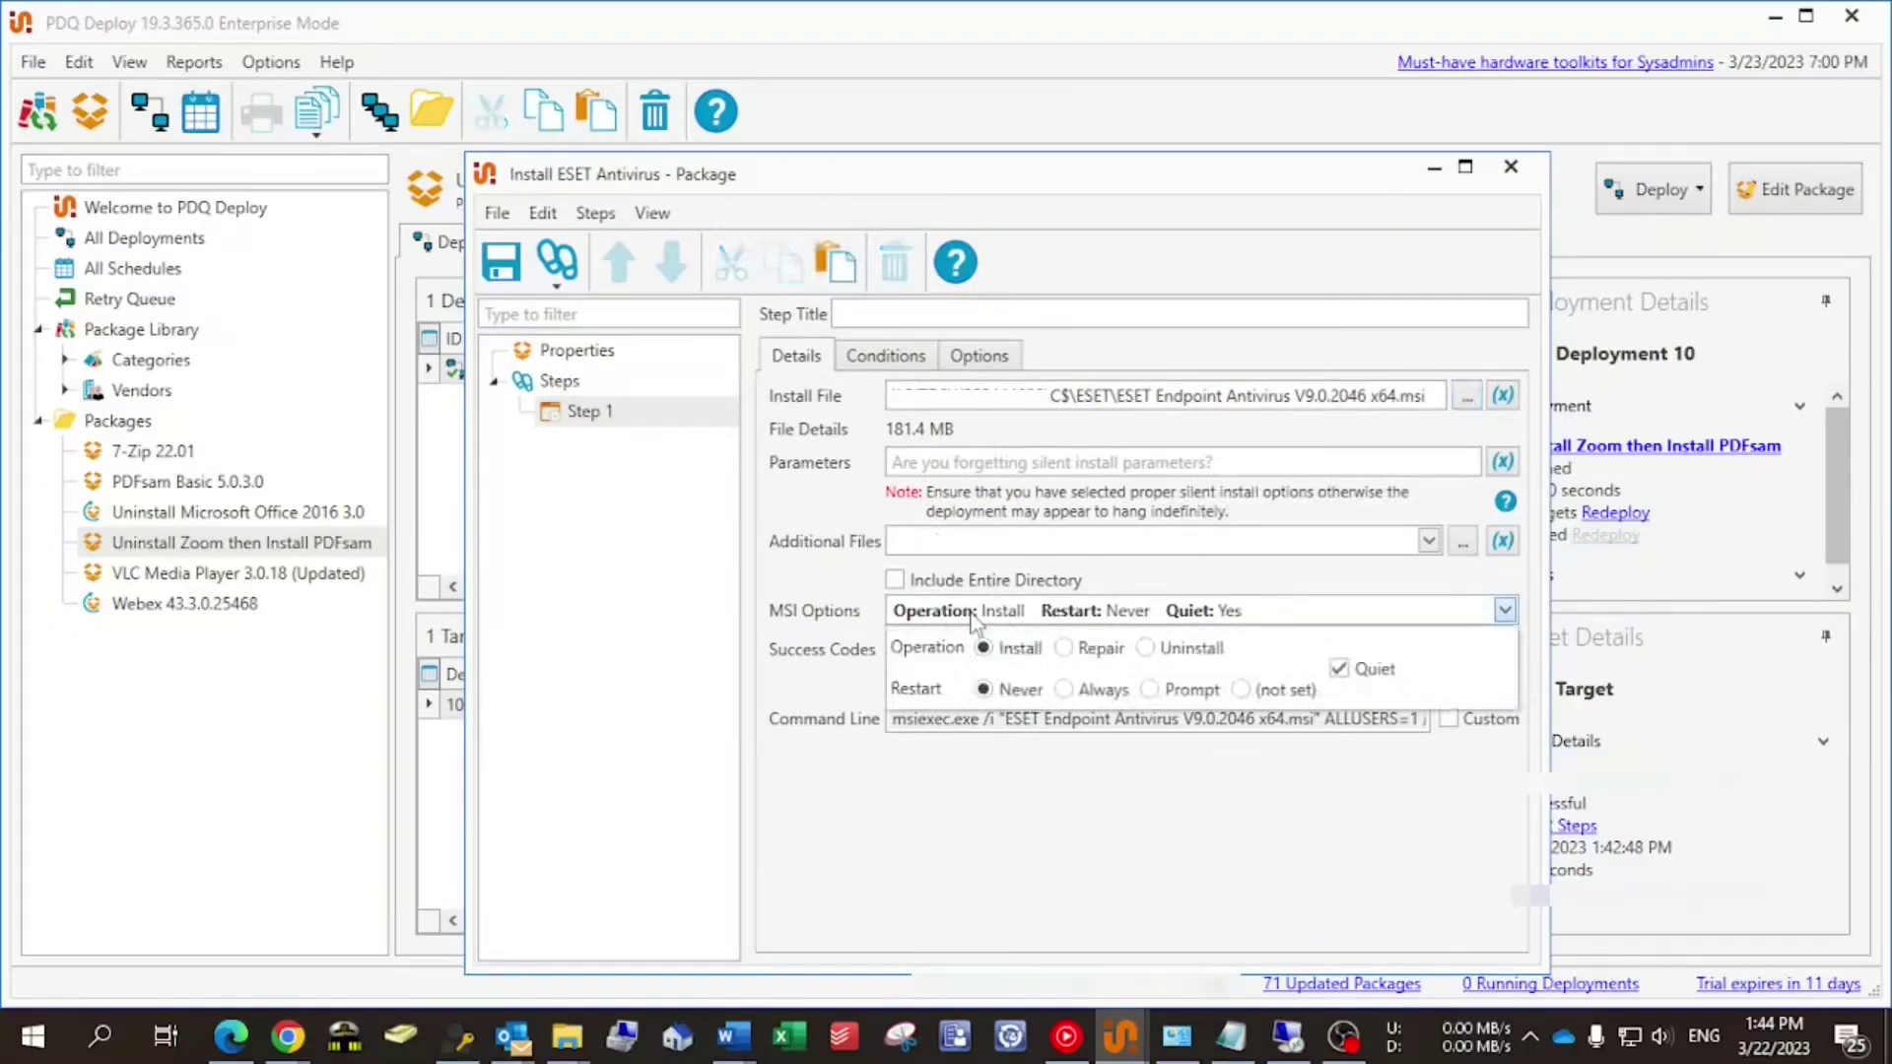
# Try the Uninstall and Repair MSI operations, settle on Install, and inspect the command-line switches
pyautogui.click(1149, 648)
pyautogui.click(985, 650)
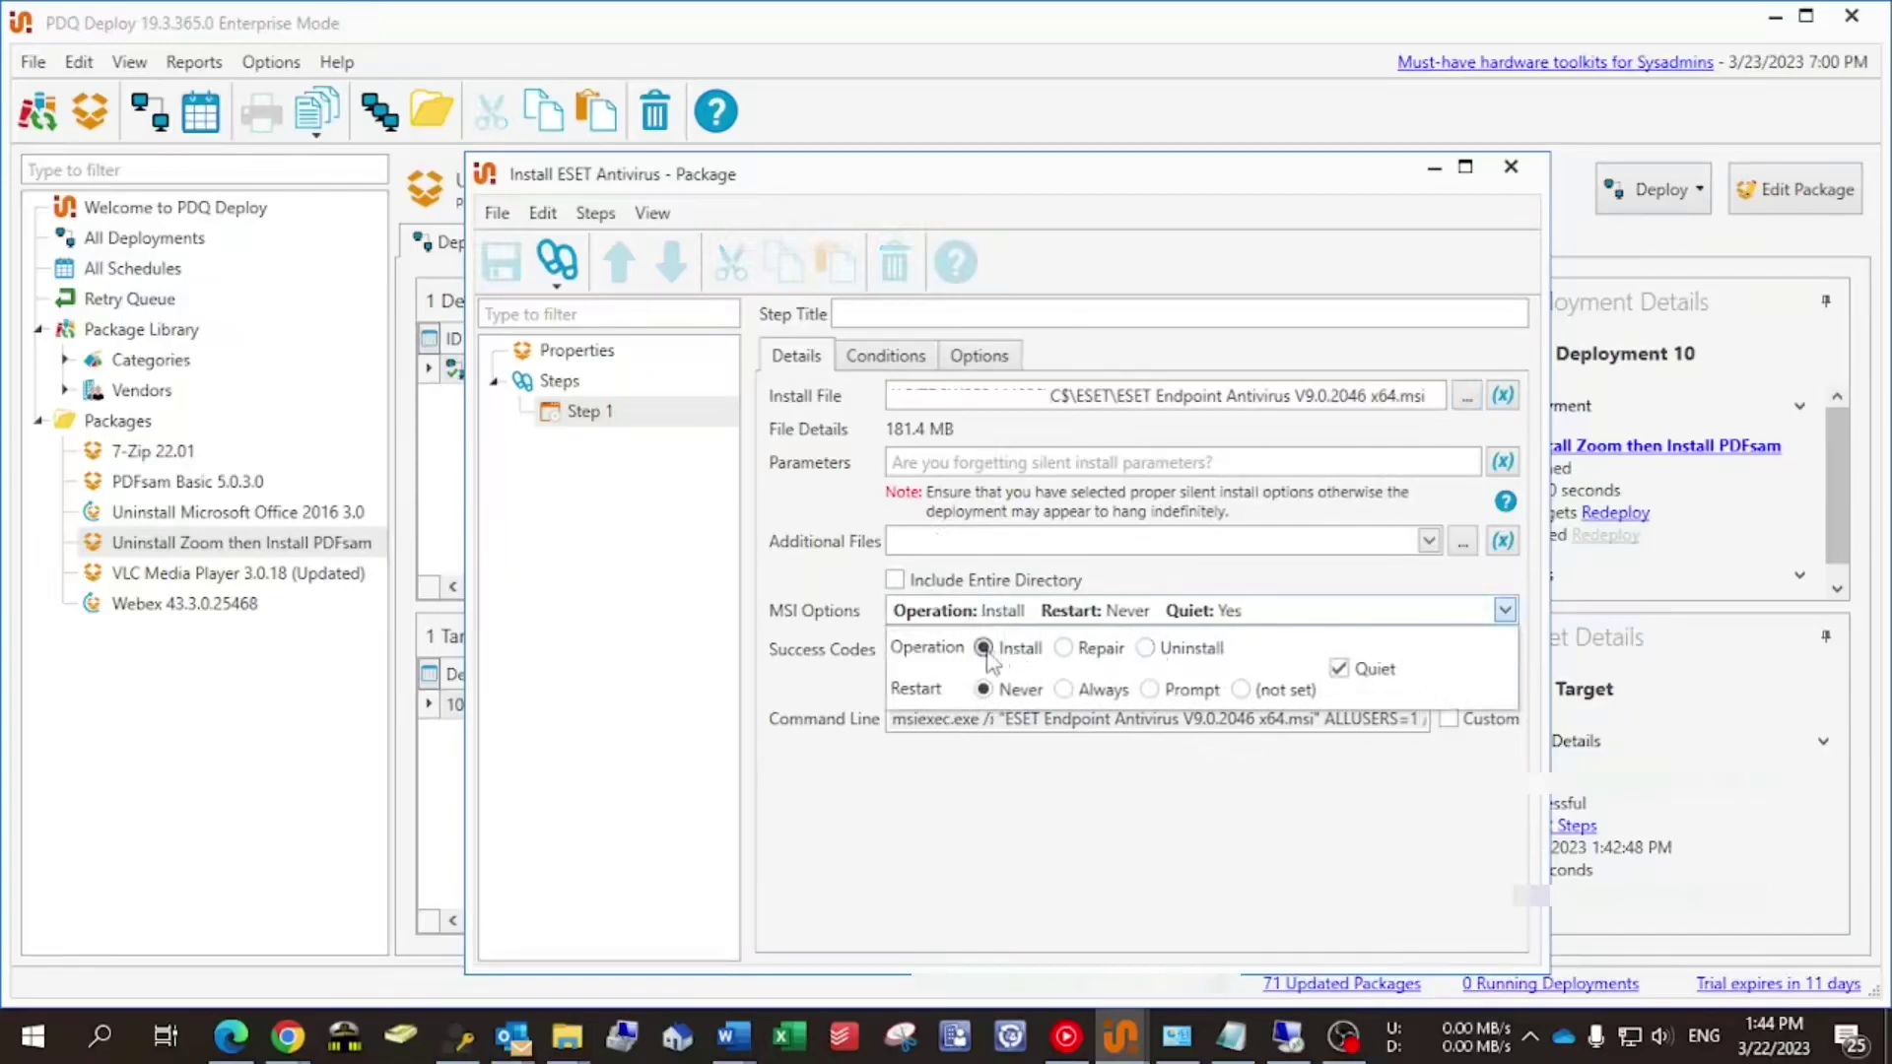
pyautogui.click(1147, 649)
pyautogui.click(999, 722)
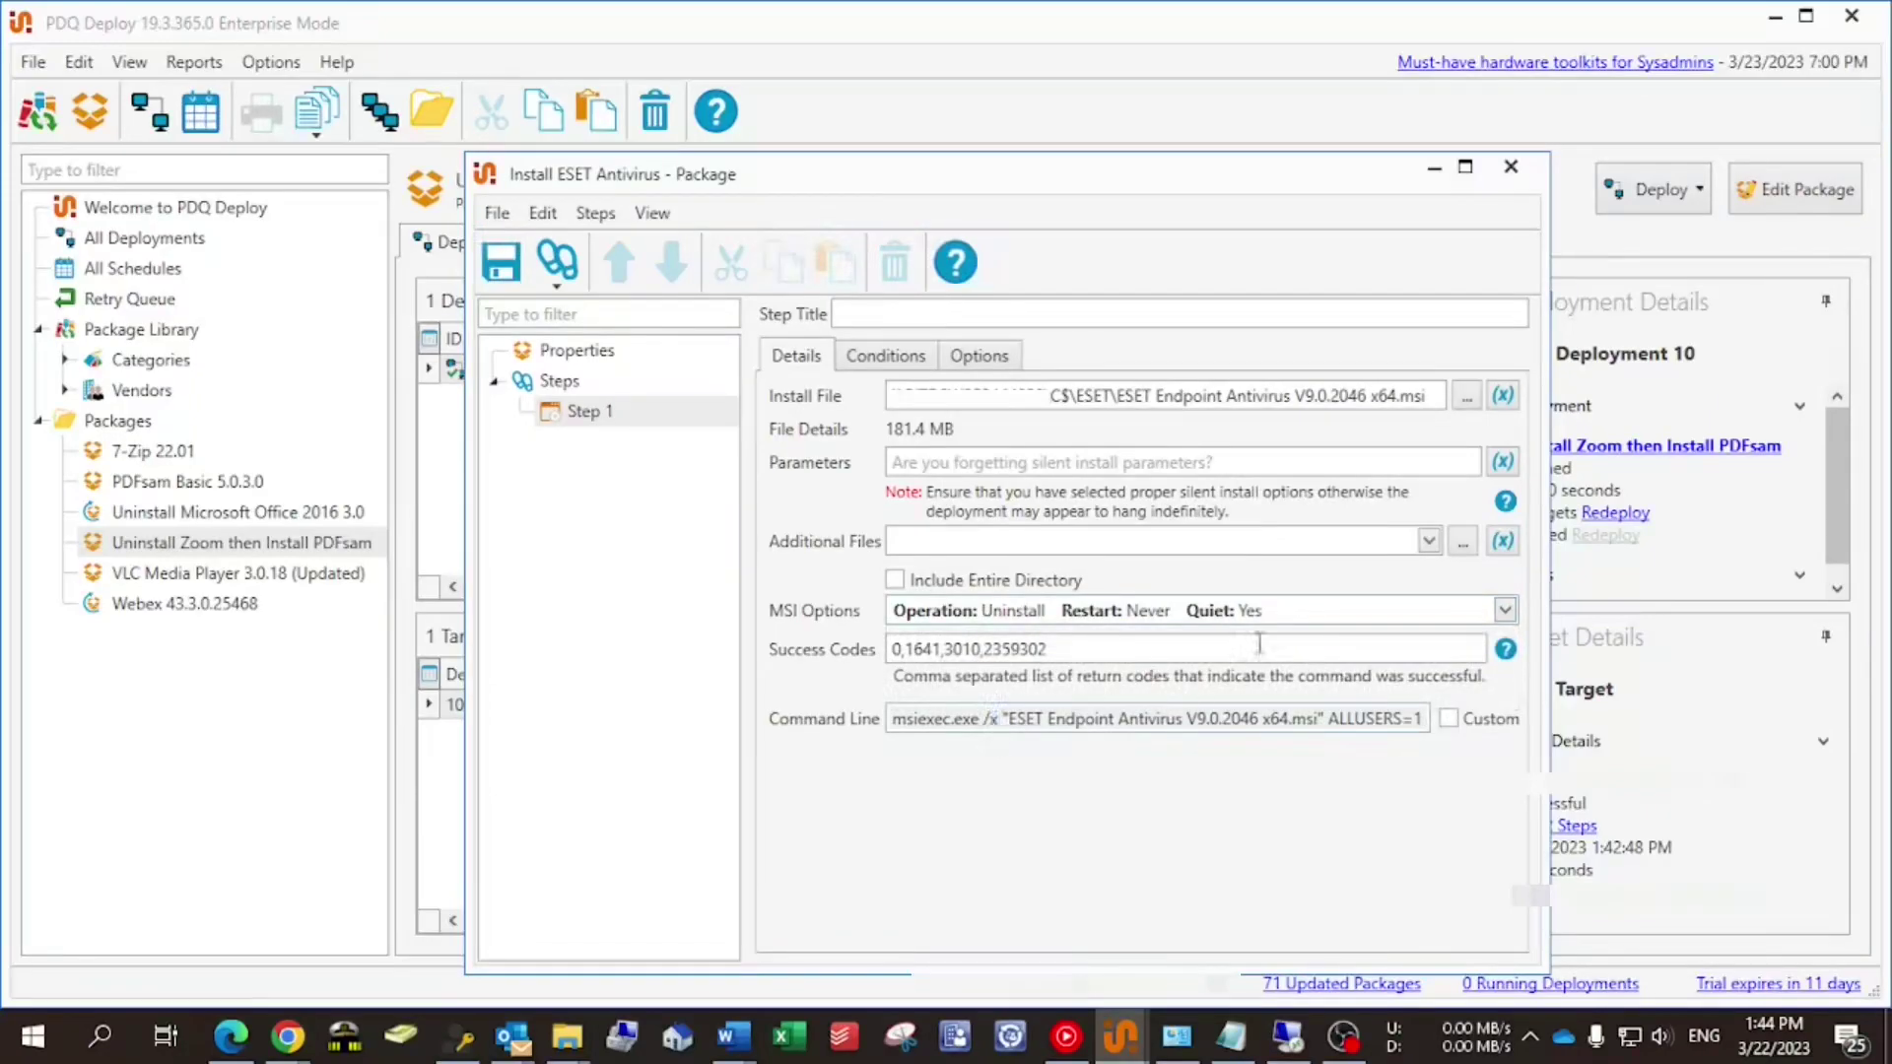
pyautogui.click(1230, 613)
pyautogui.click(984, 649)
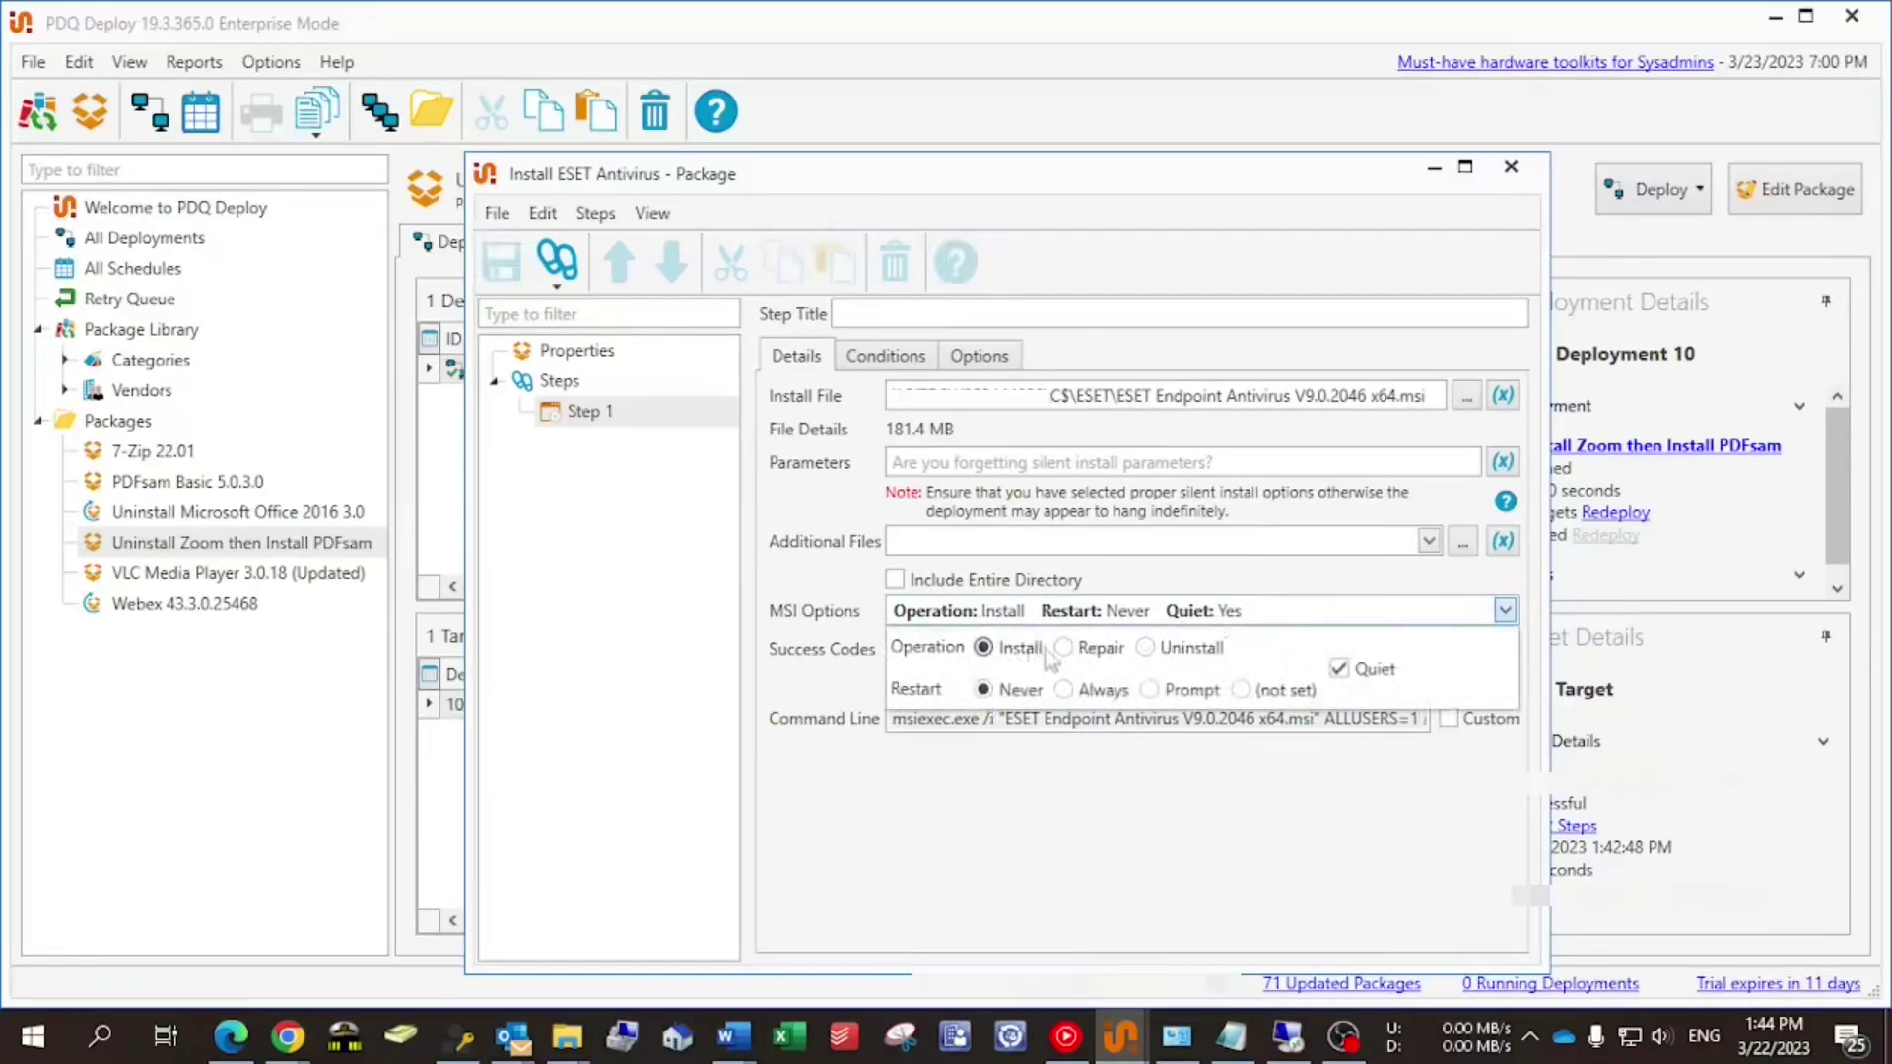
pyautogui.click(1064, 647)
pyautogui.click(983, 649)
pyautogui.click(1021, 727)
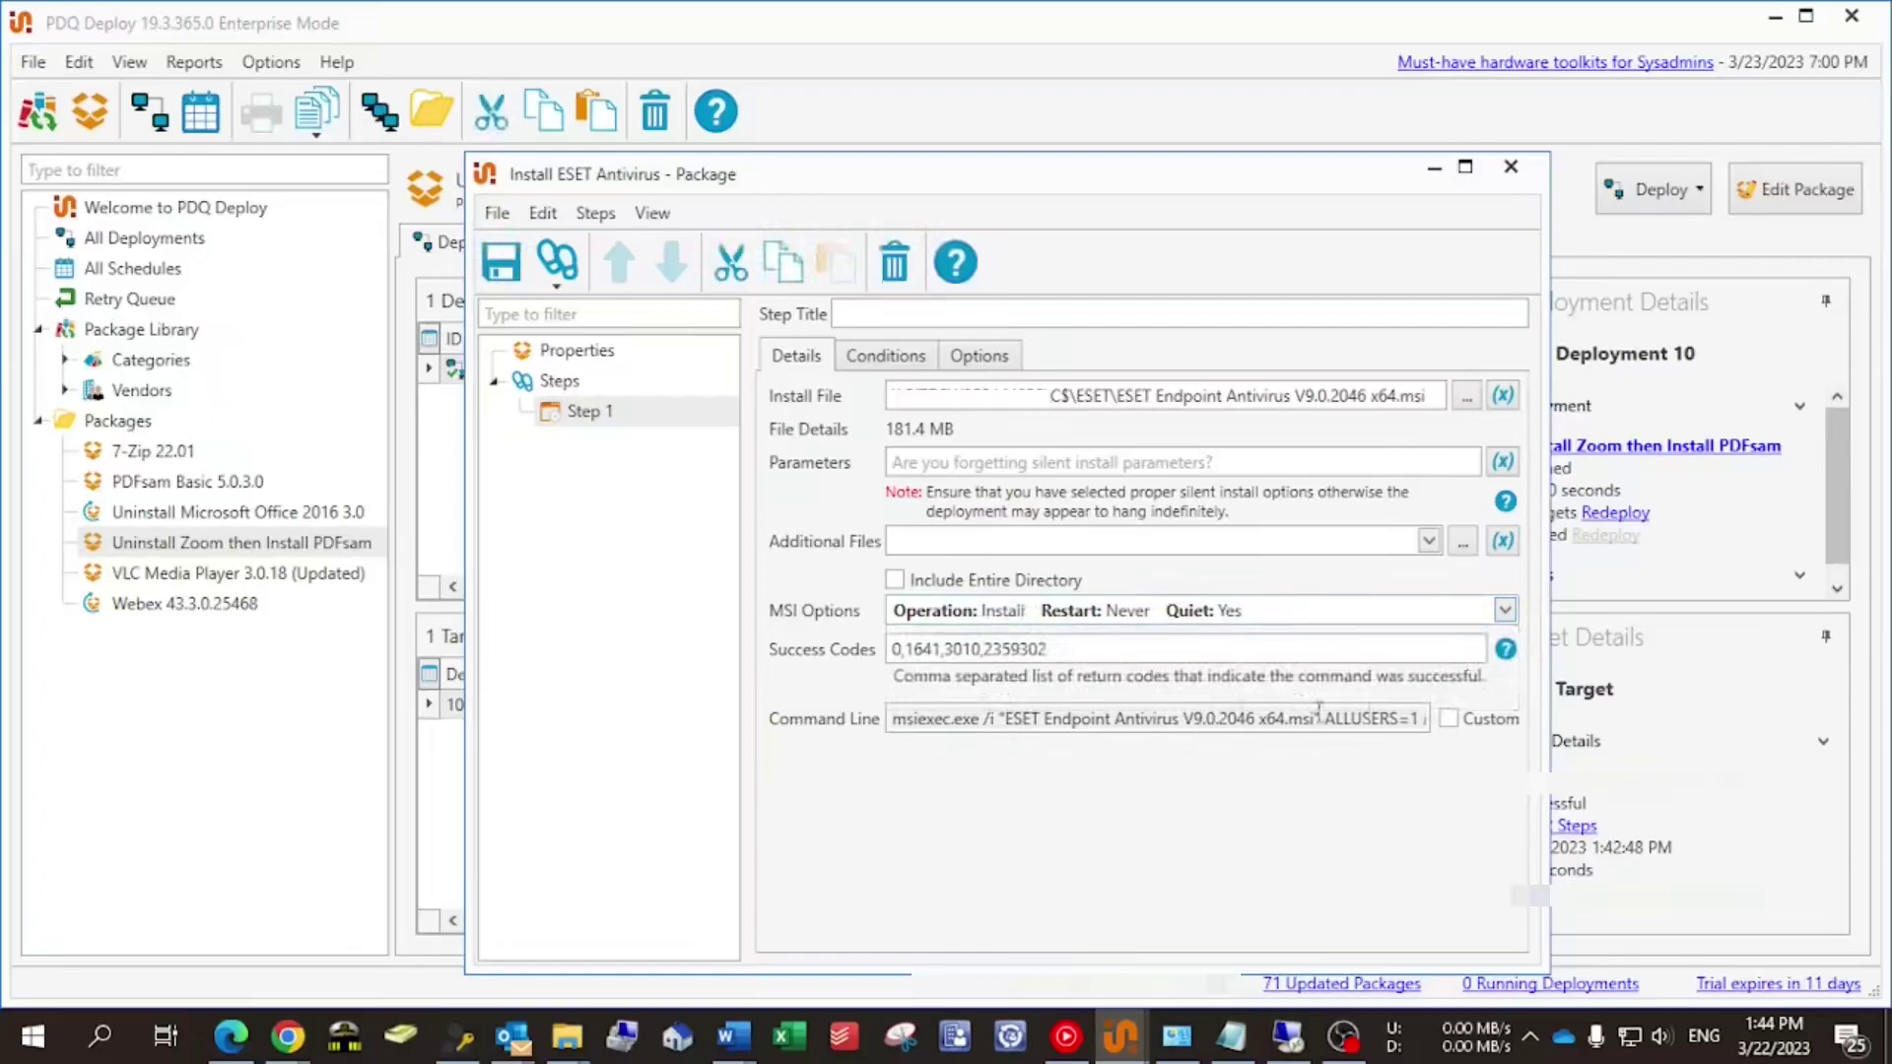
pyautogui.moveTo(1365, 719); pyautogui.dragTo(1427, 720)
pyautogui.click(1420, 719)
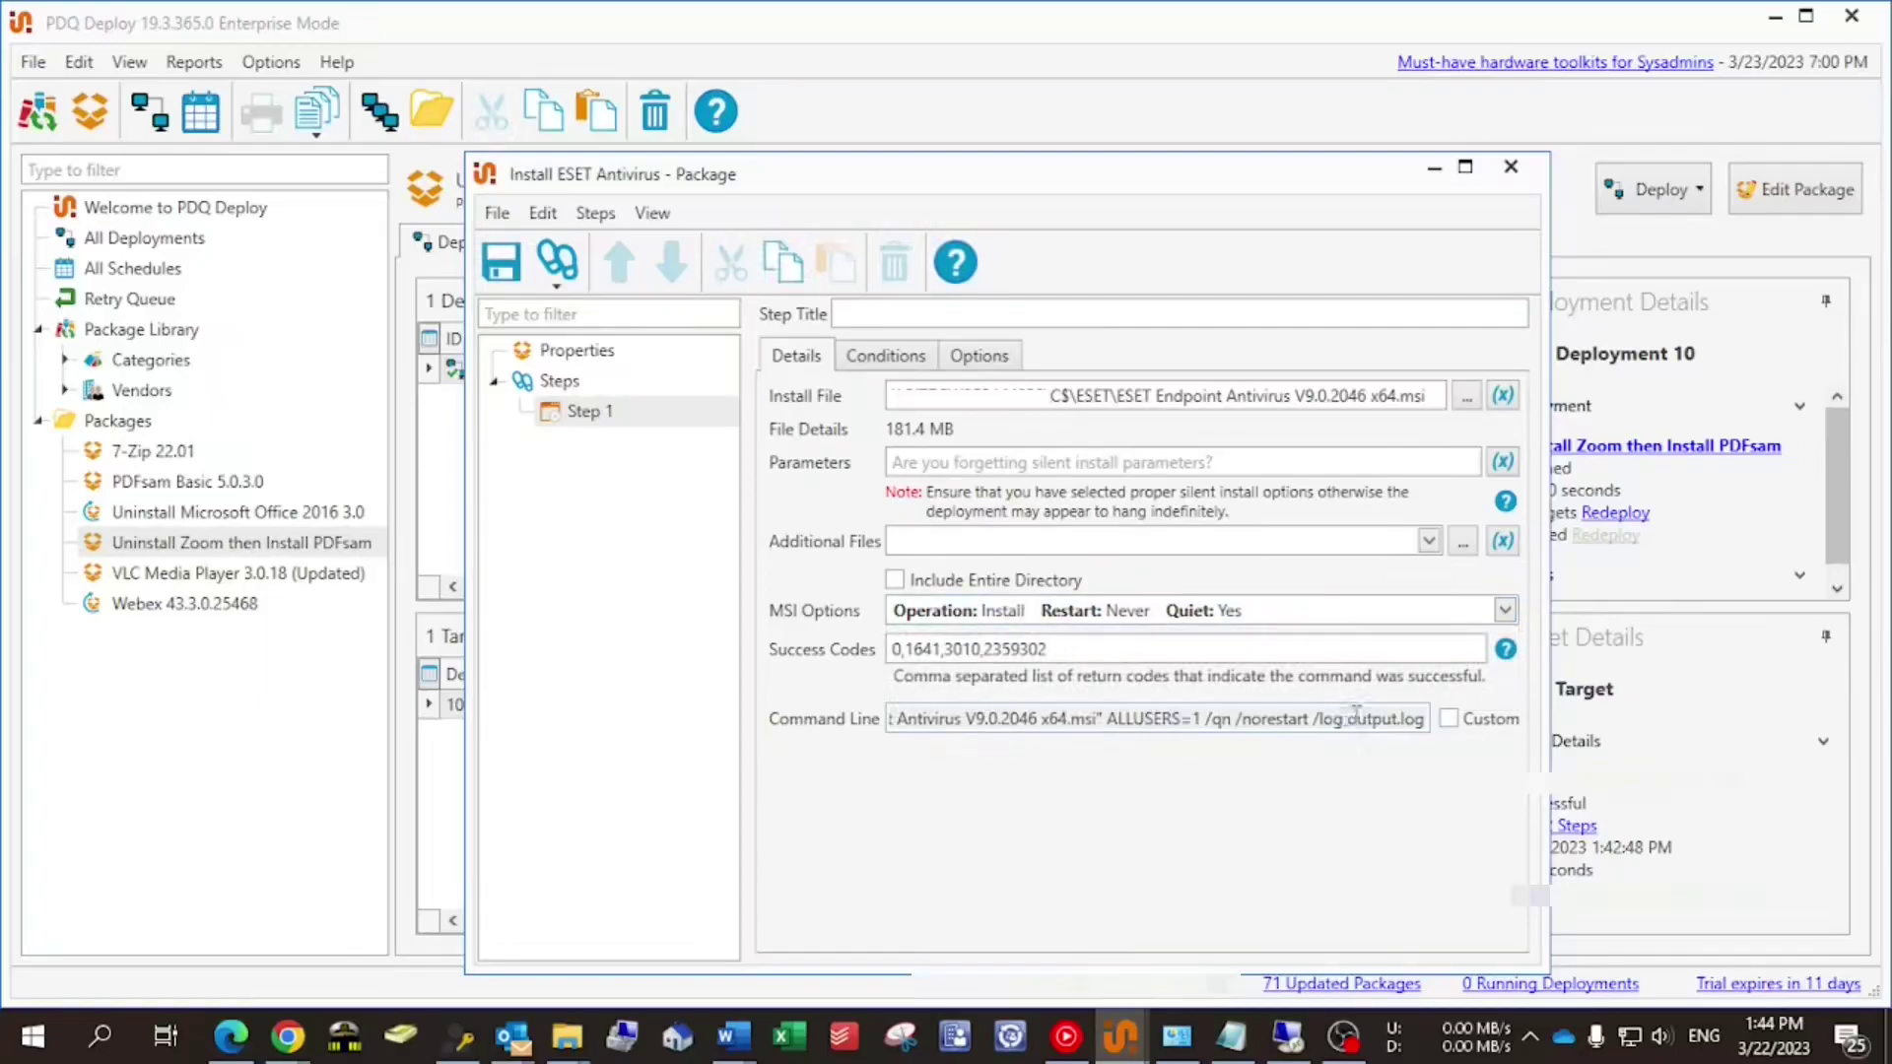
# Cycle the MSI Restart option through Always and Prompt, leaving it on Never
pyautogui.click(984, 619)
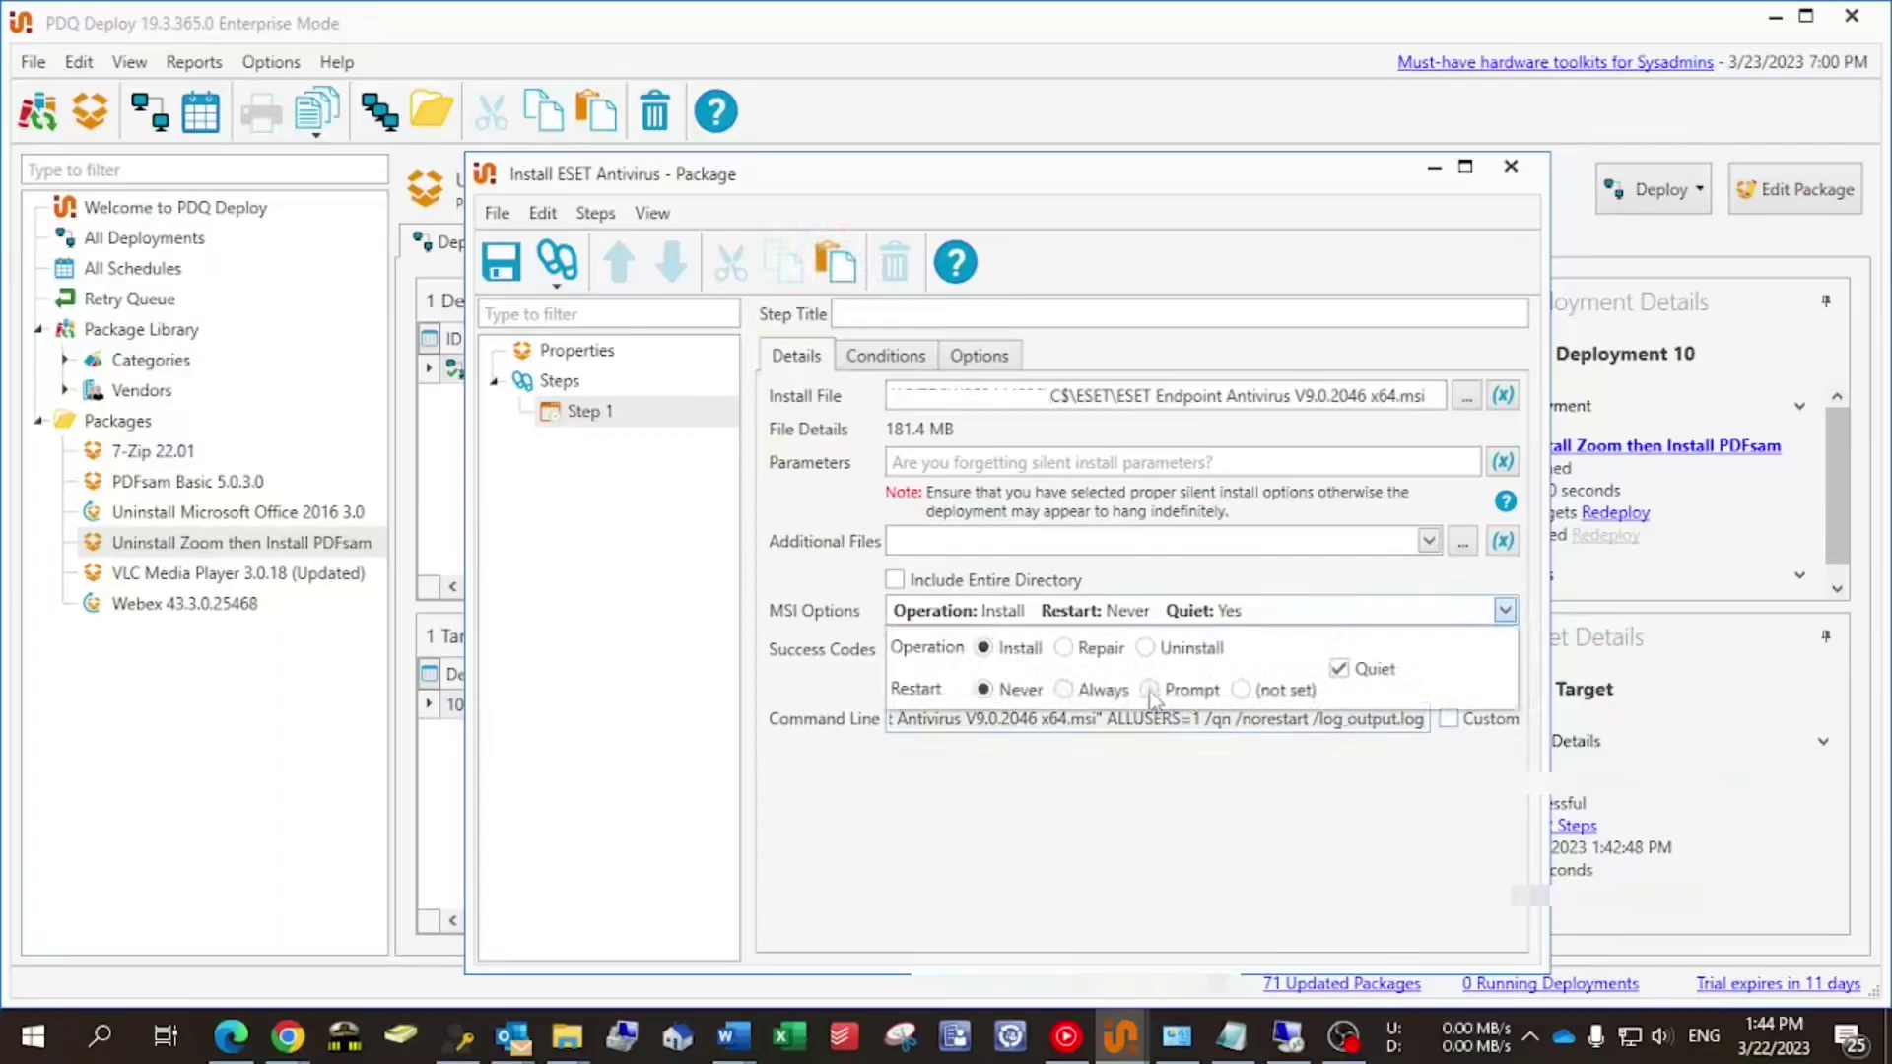
pyautogui.click(1077, 691)
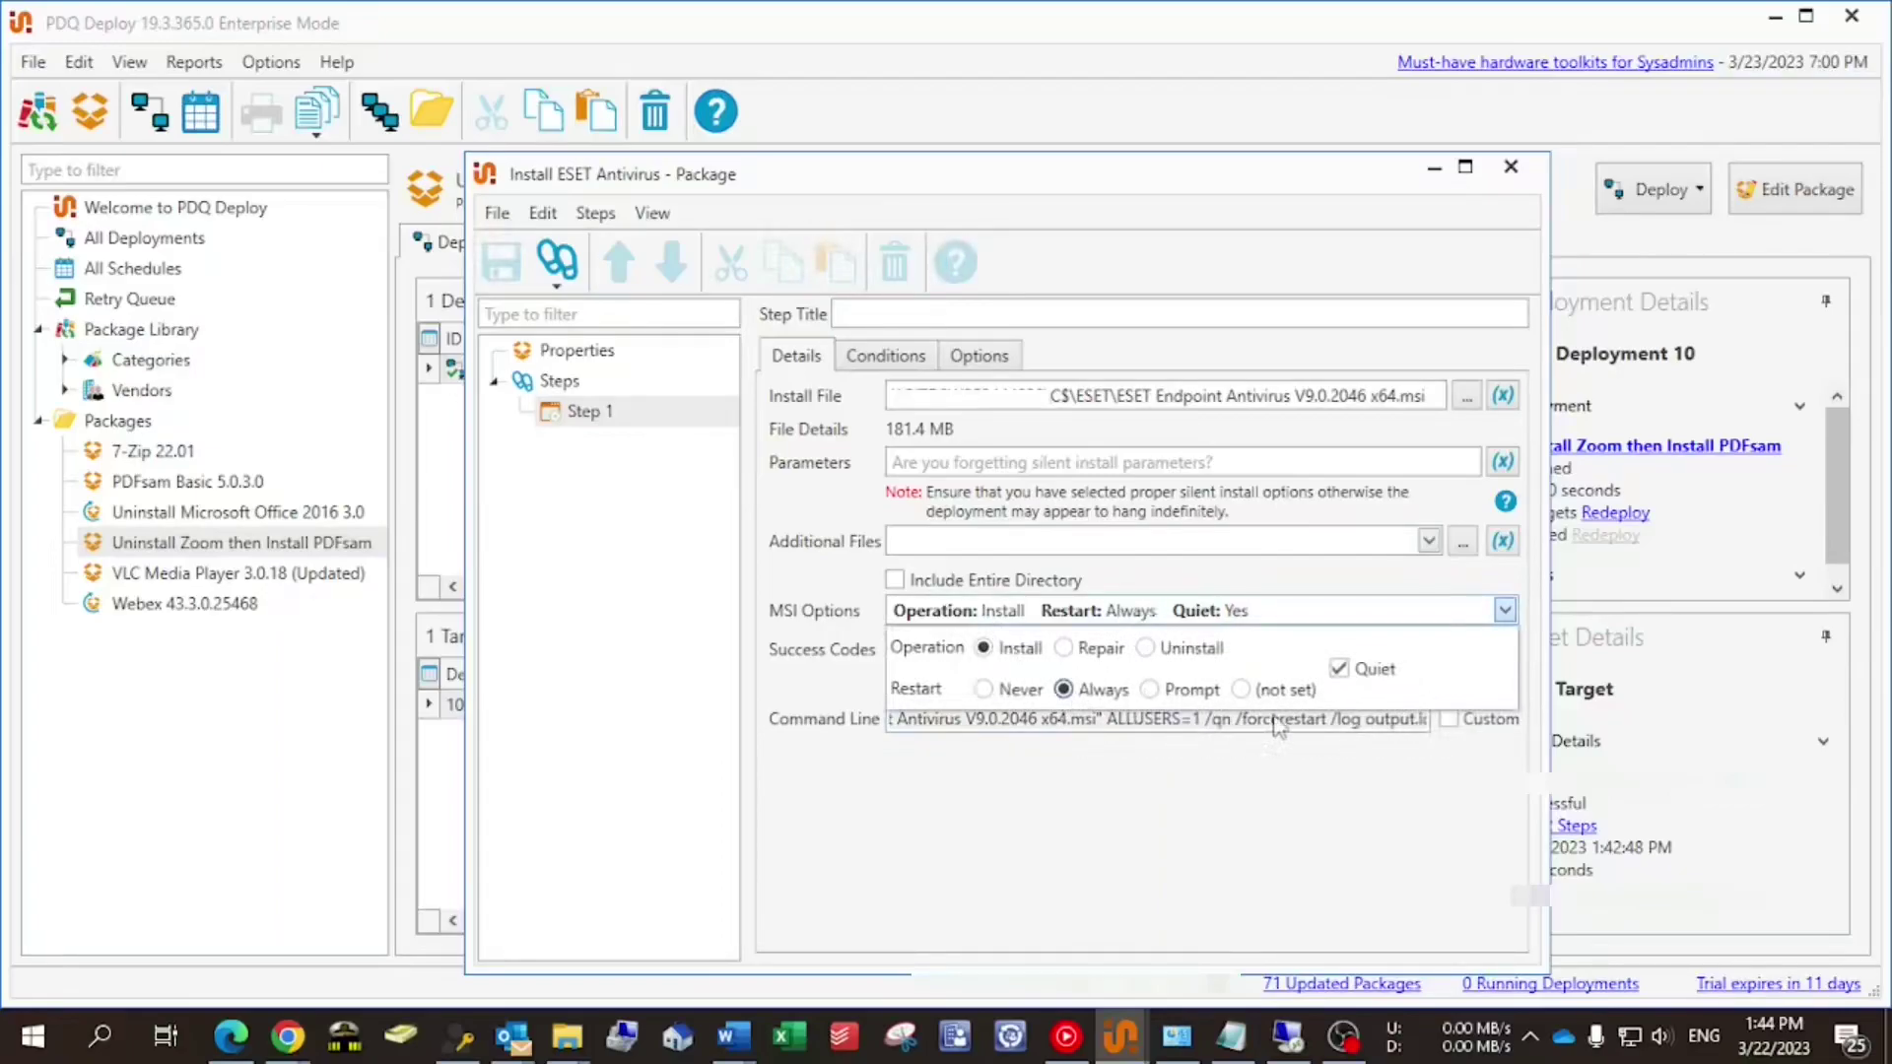
pyautogui.click(983, 690)
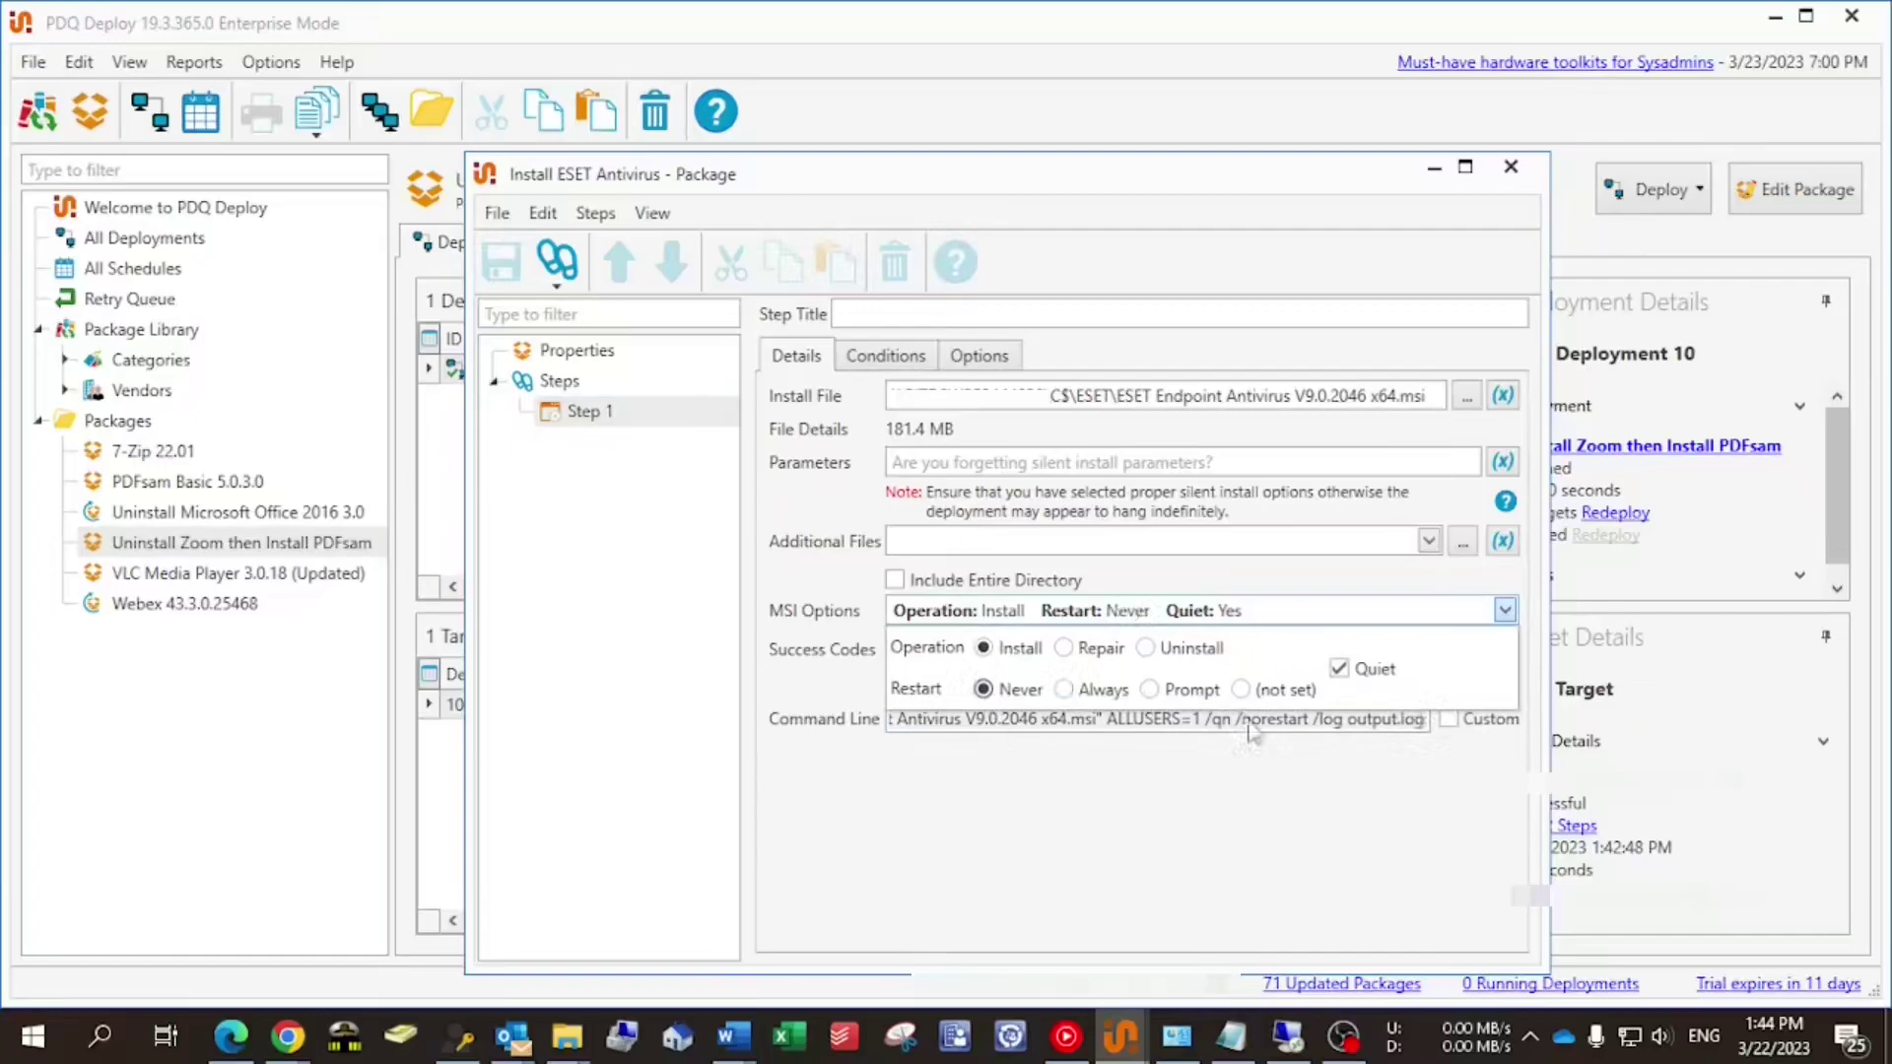
pyautogui.click(1149, 690)
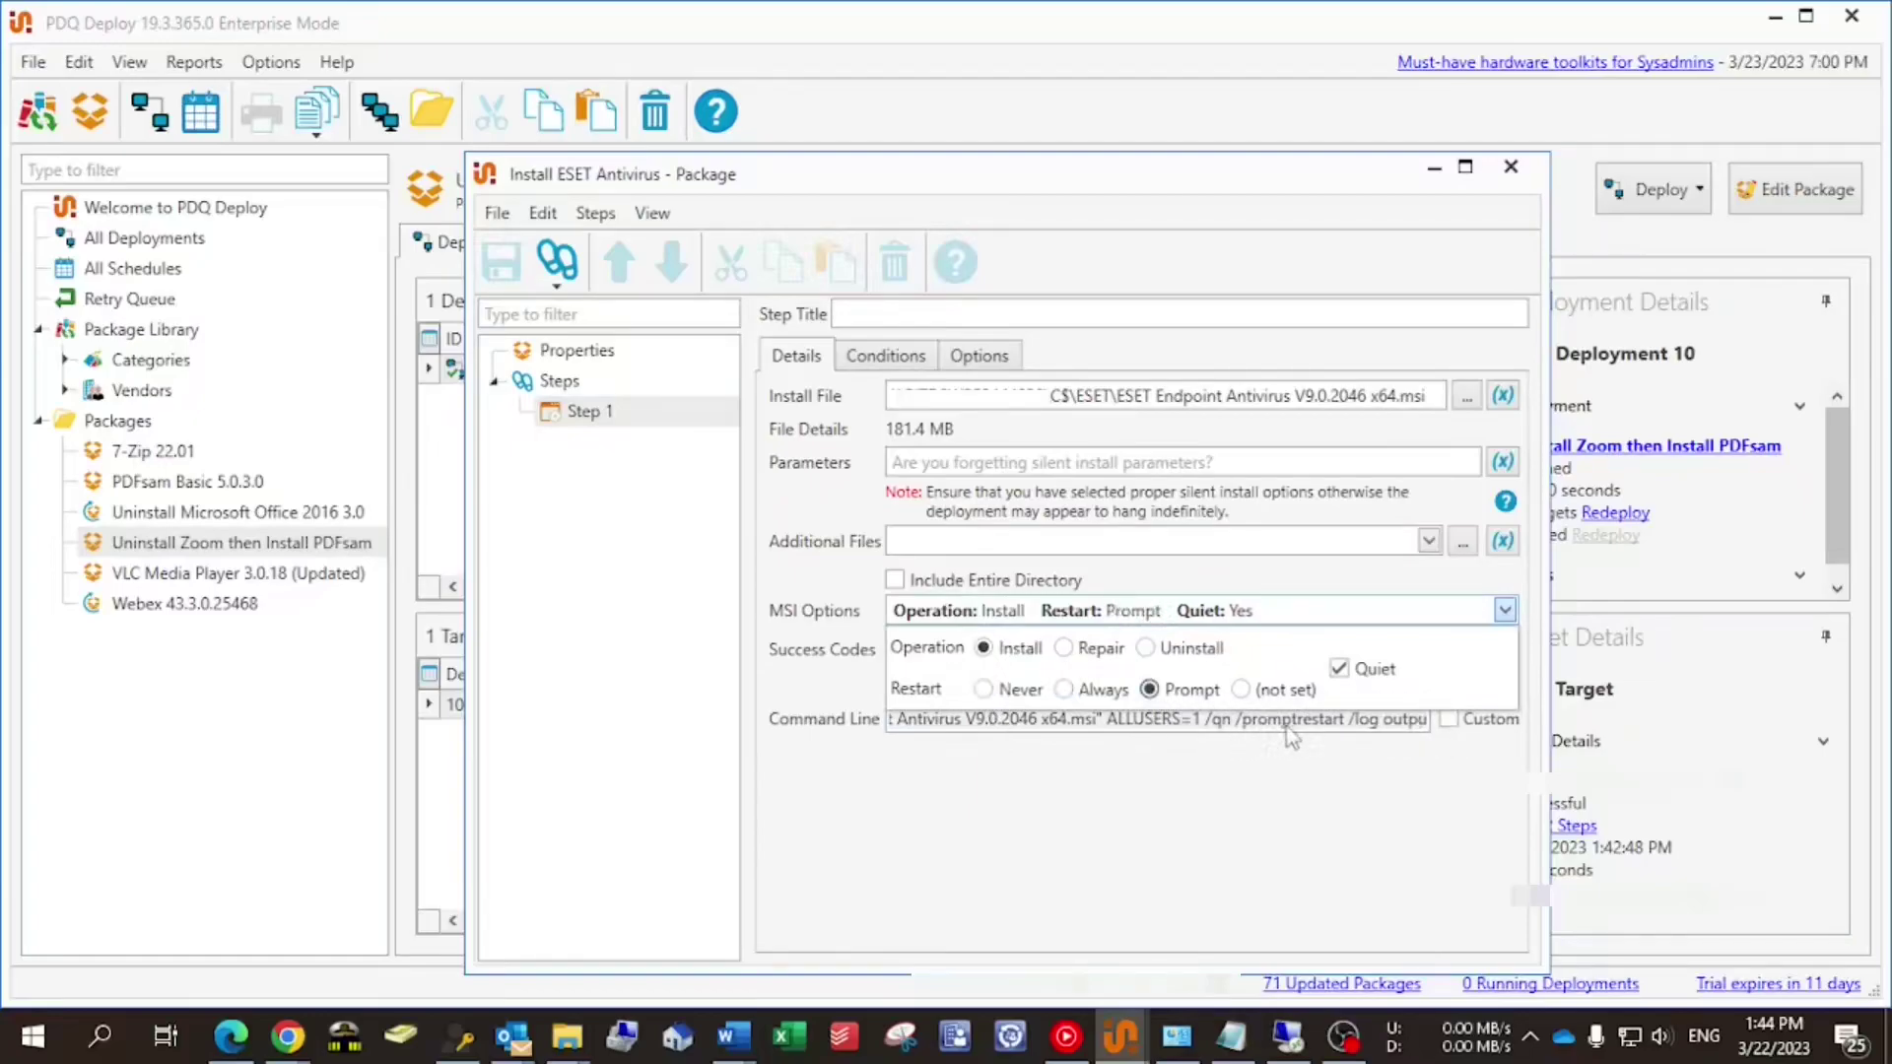
pyautogui.click(996, 692)
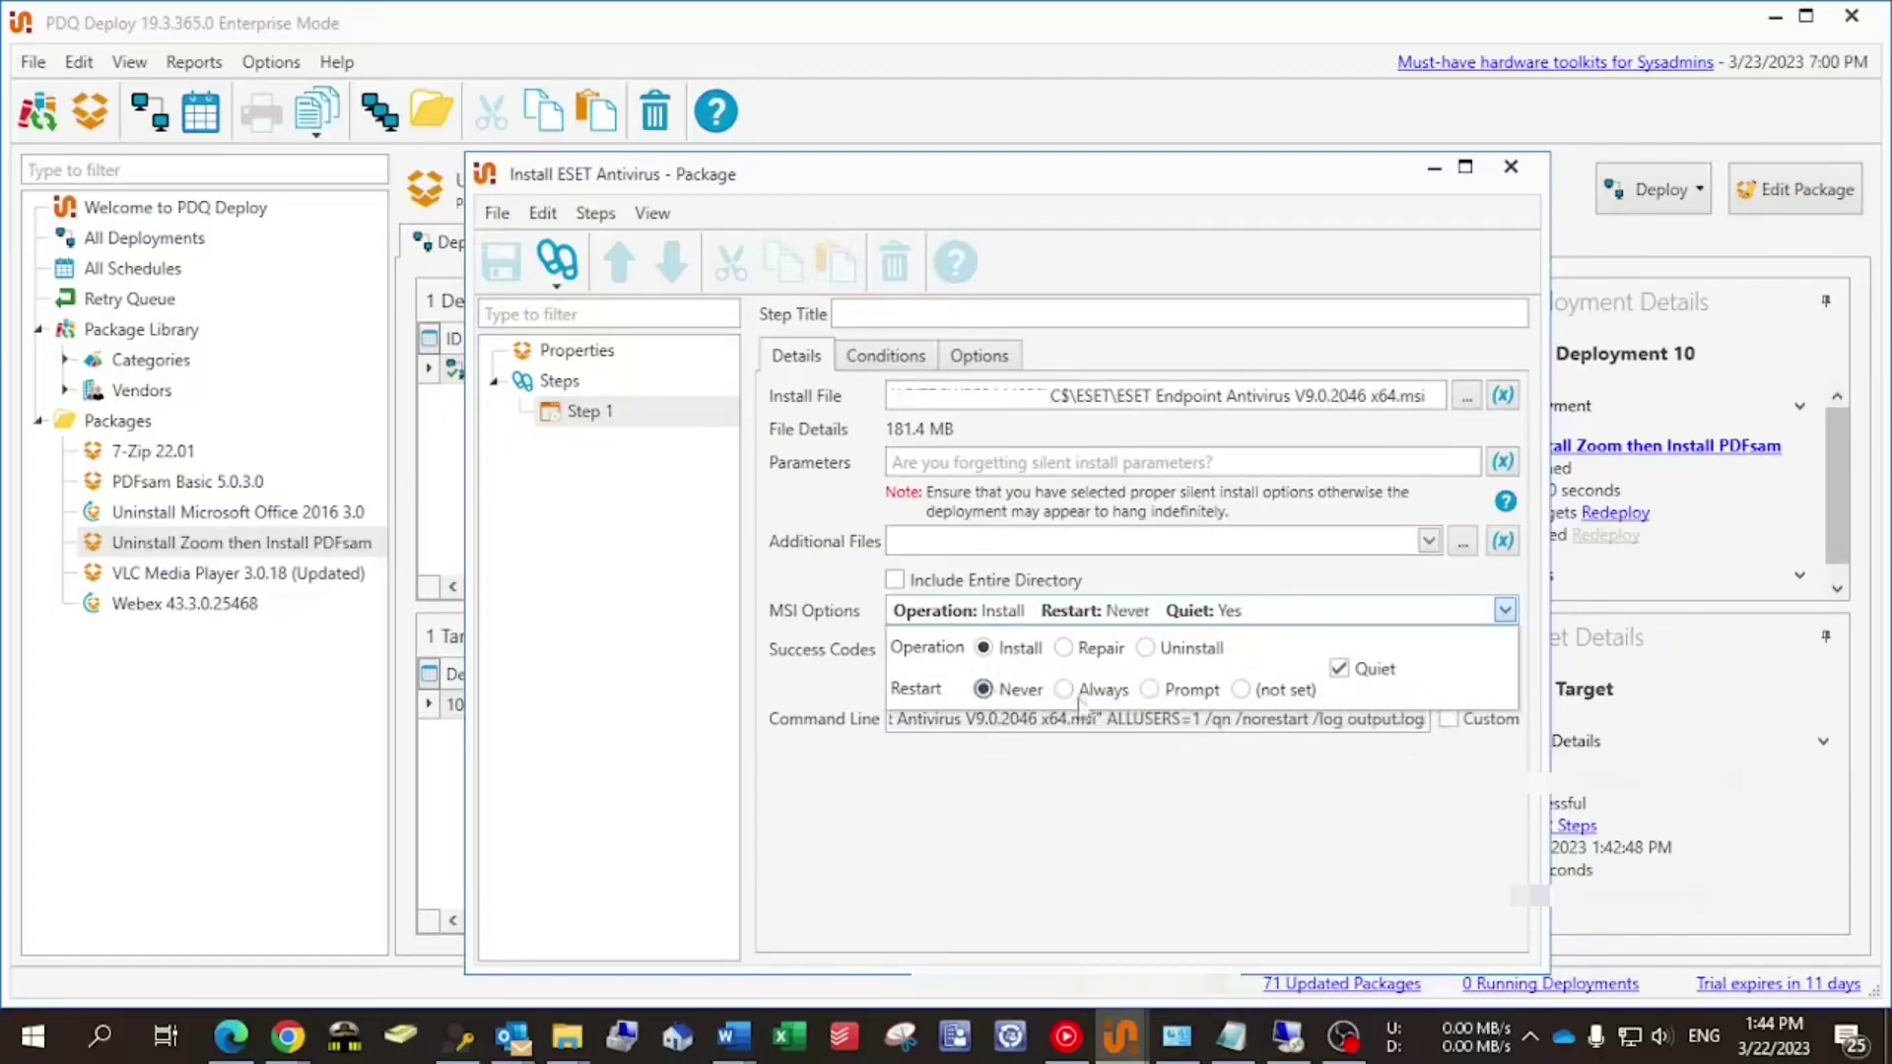
pyautogui.click(1281, 759)
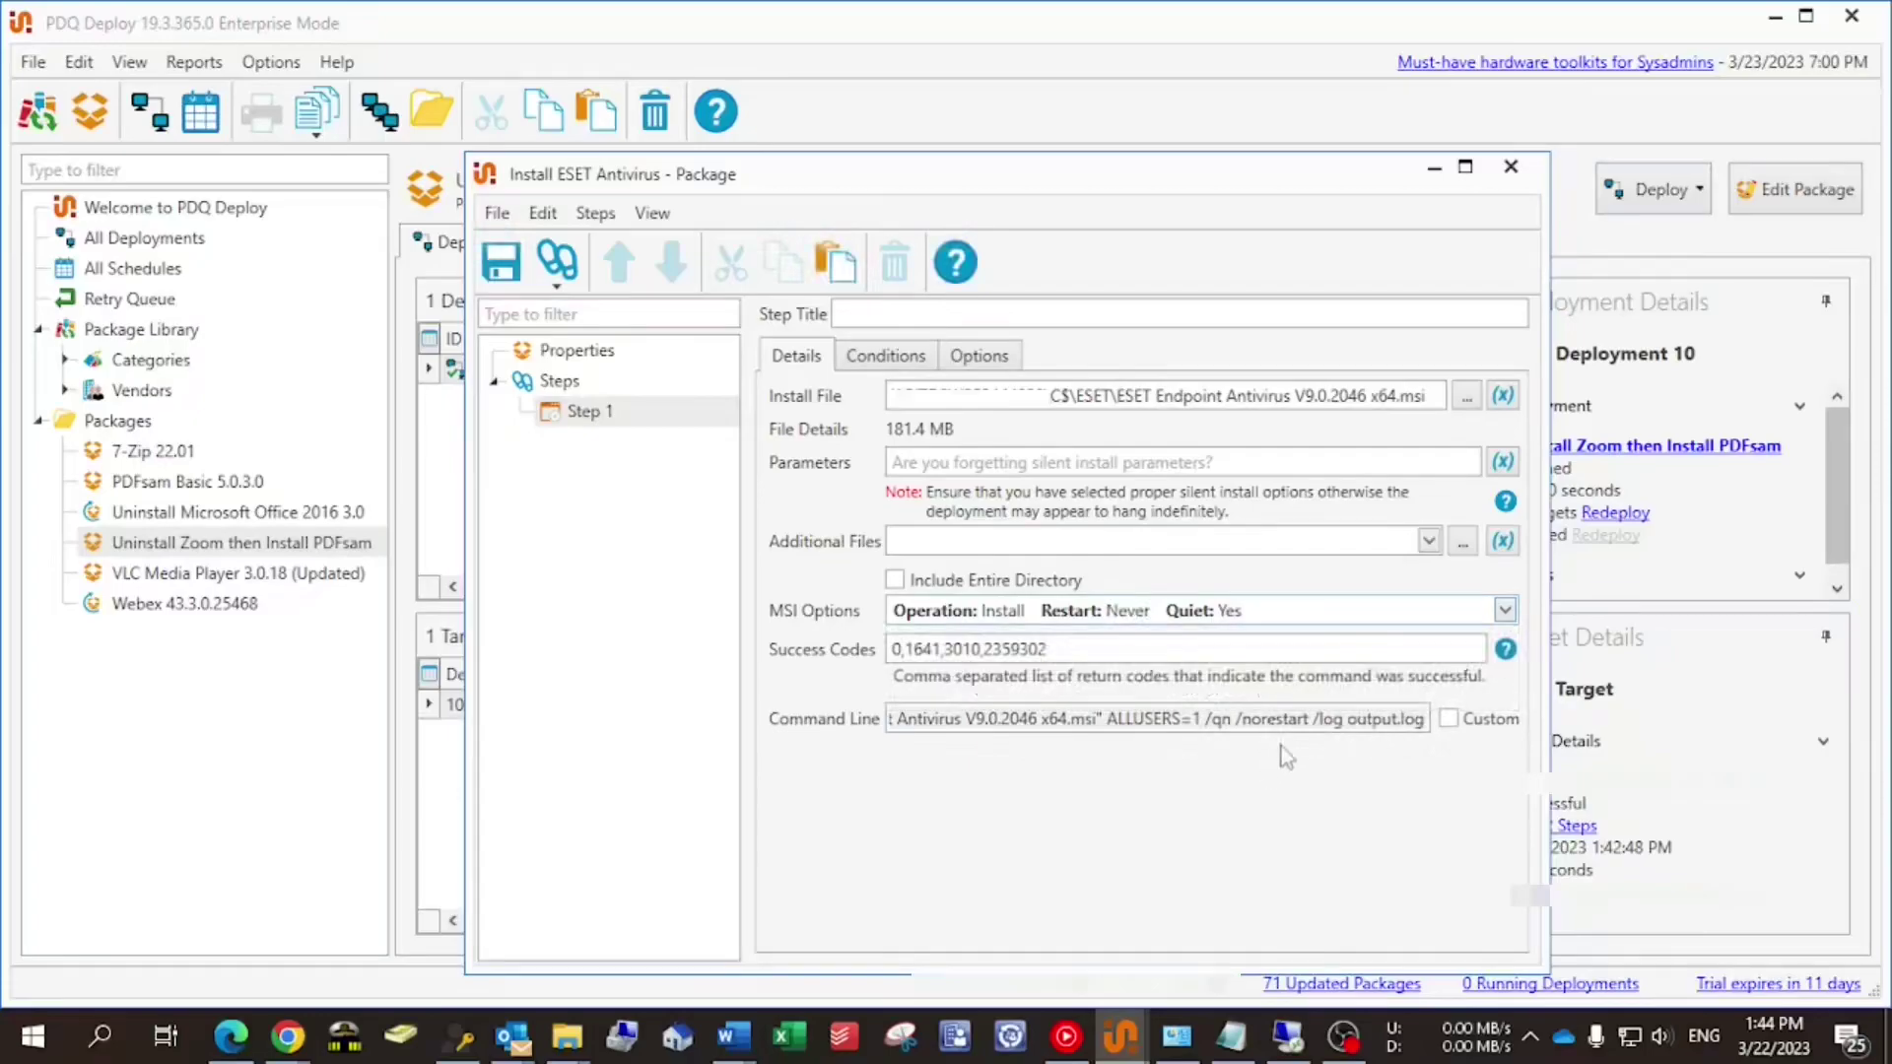
# Title Step 1 'Install ESET', then save the package and close its editor
pyautogui.click(573, 355)
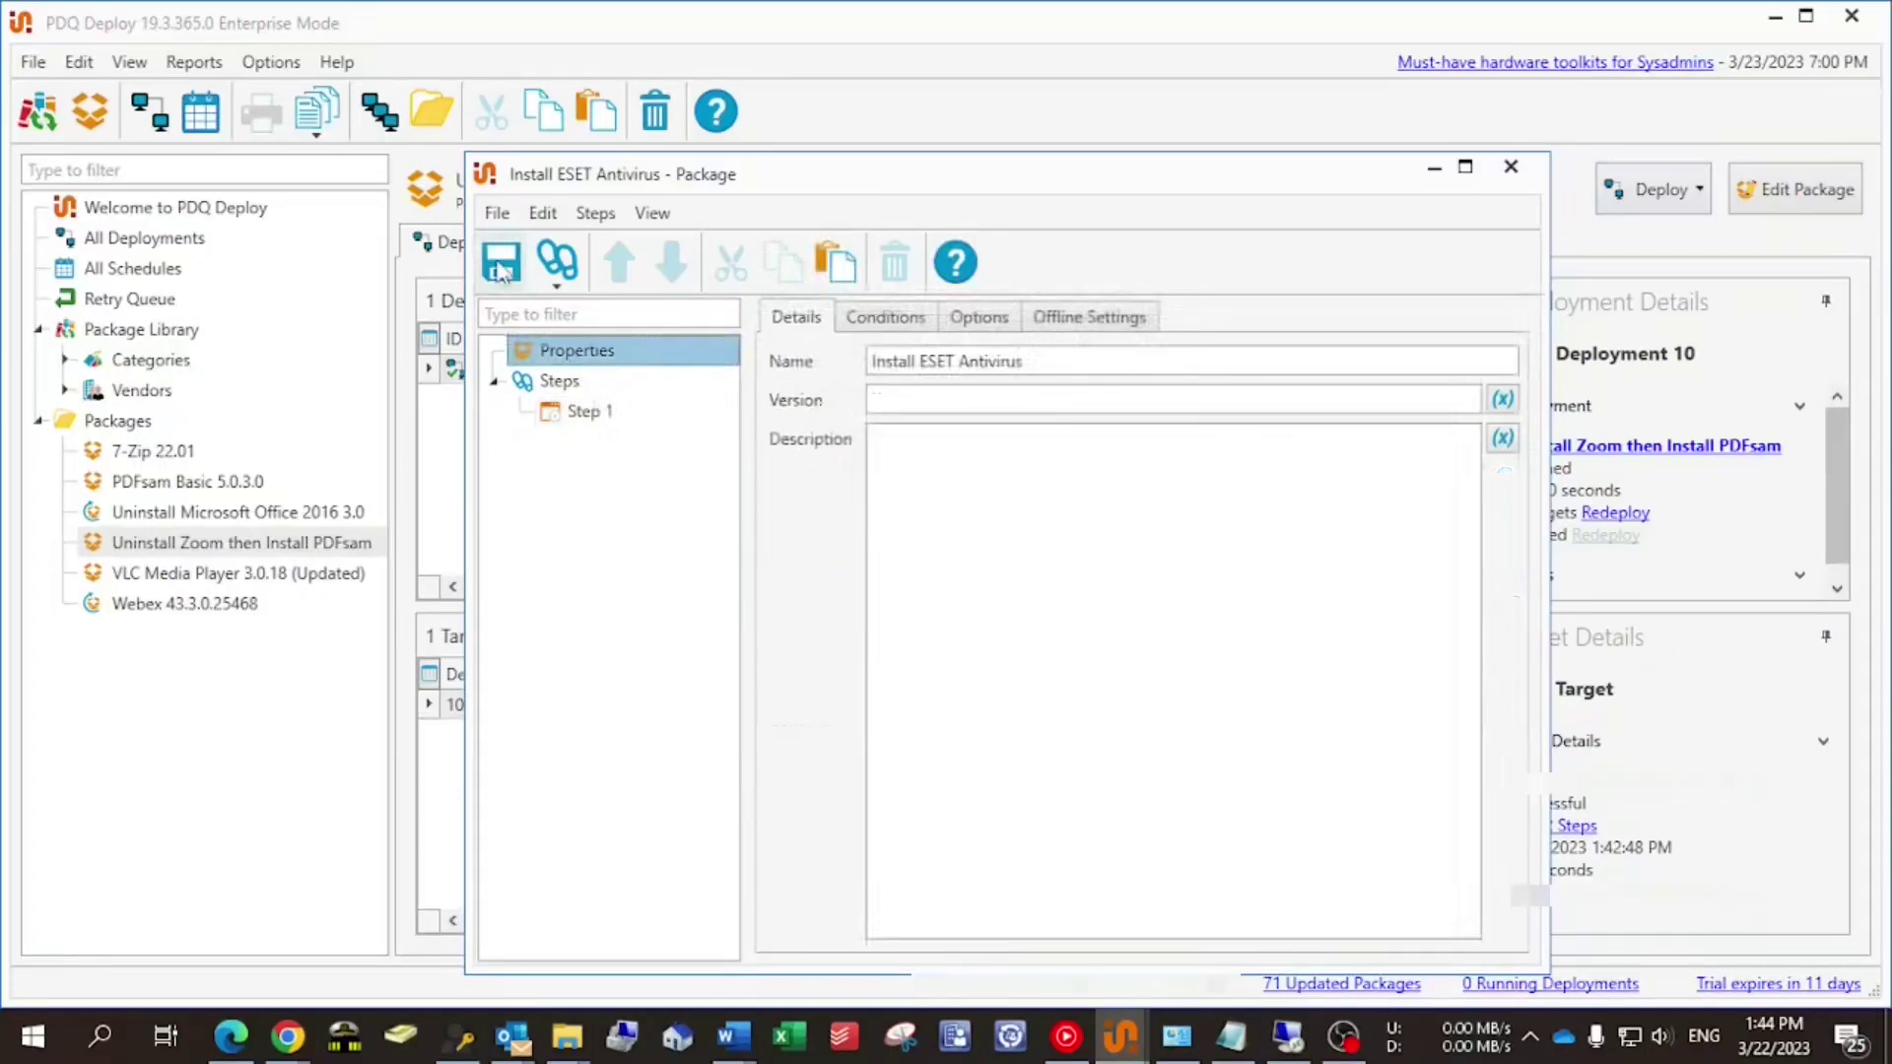
pyautogui.click(597, 413)
pyautogui.click(909, 312)
pyautogui.write('Install ESET')
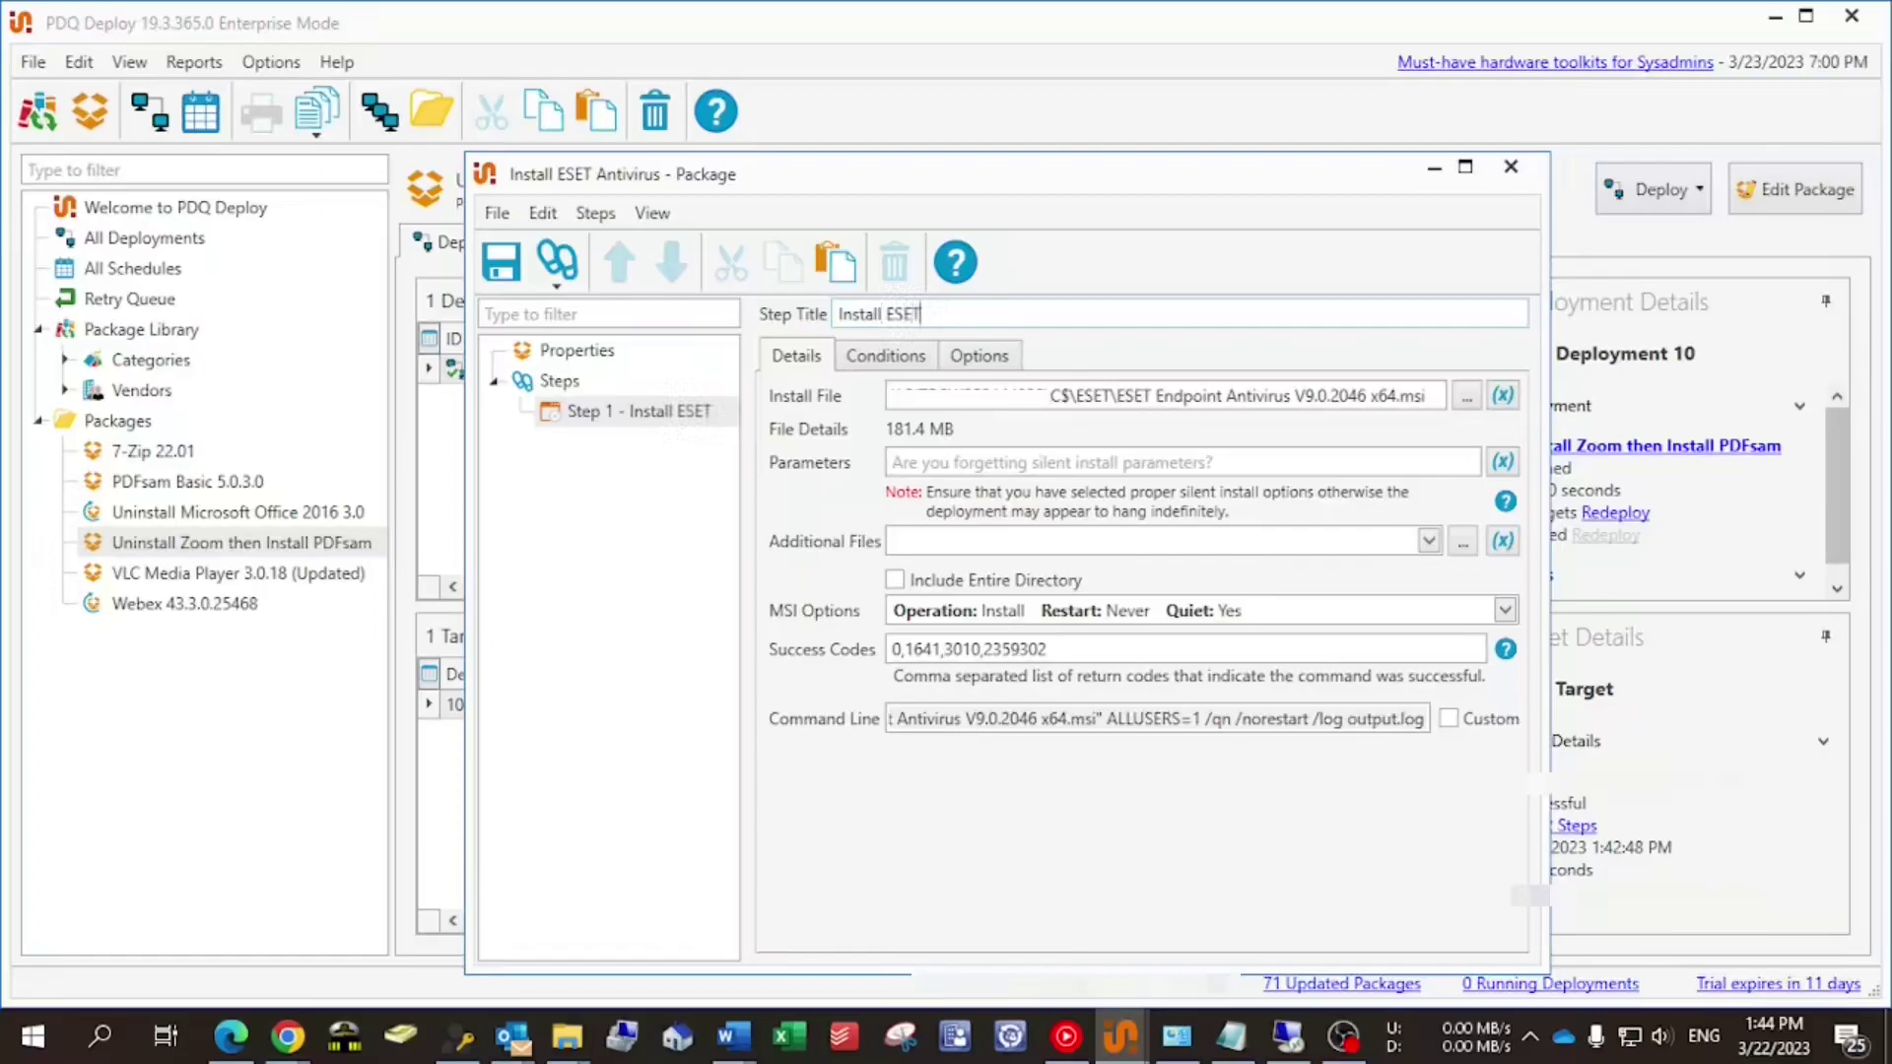
pyautogui.click(579, 355)
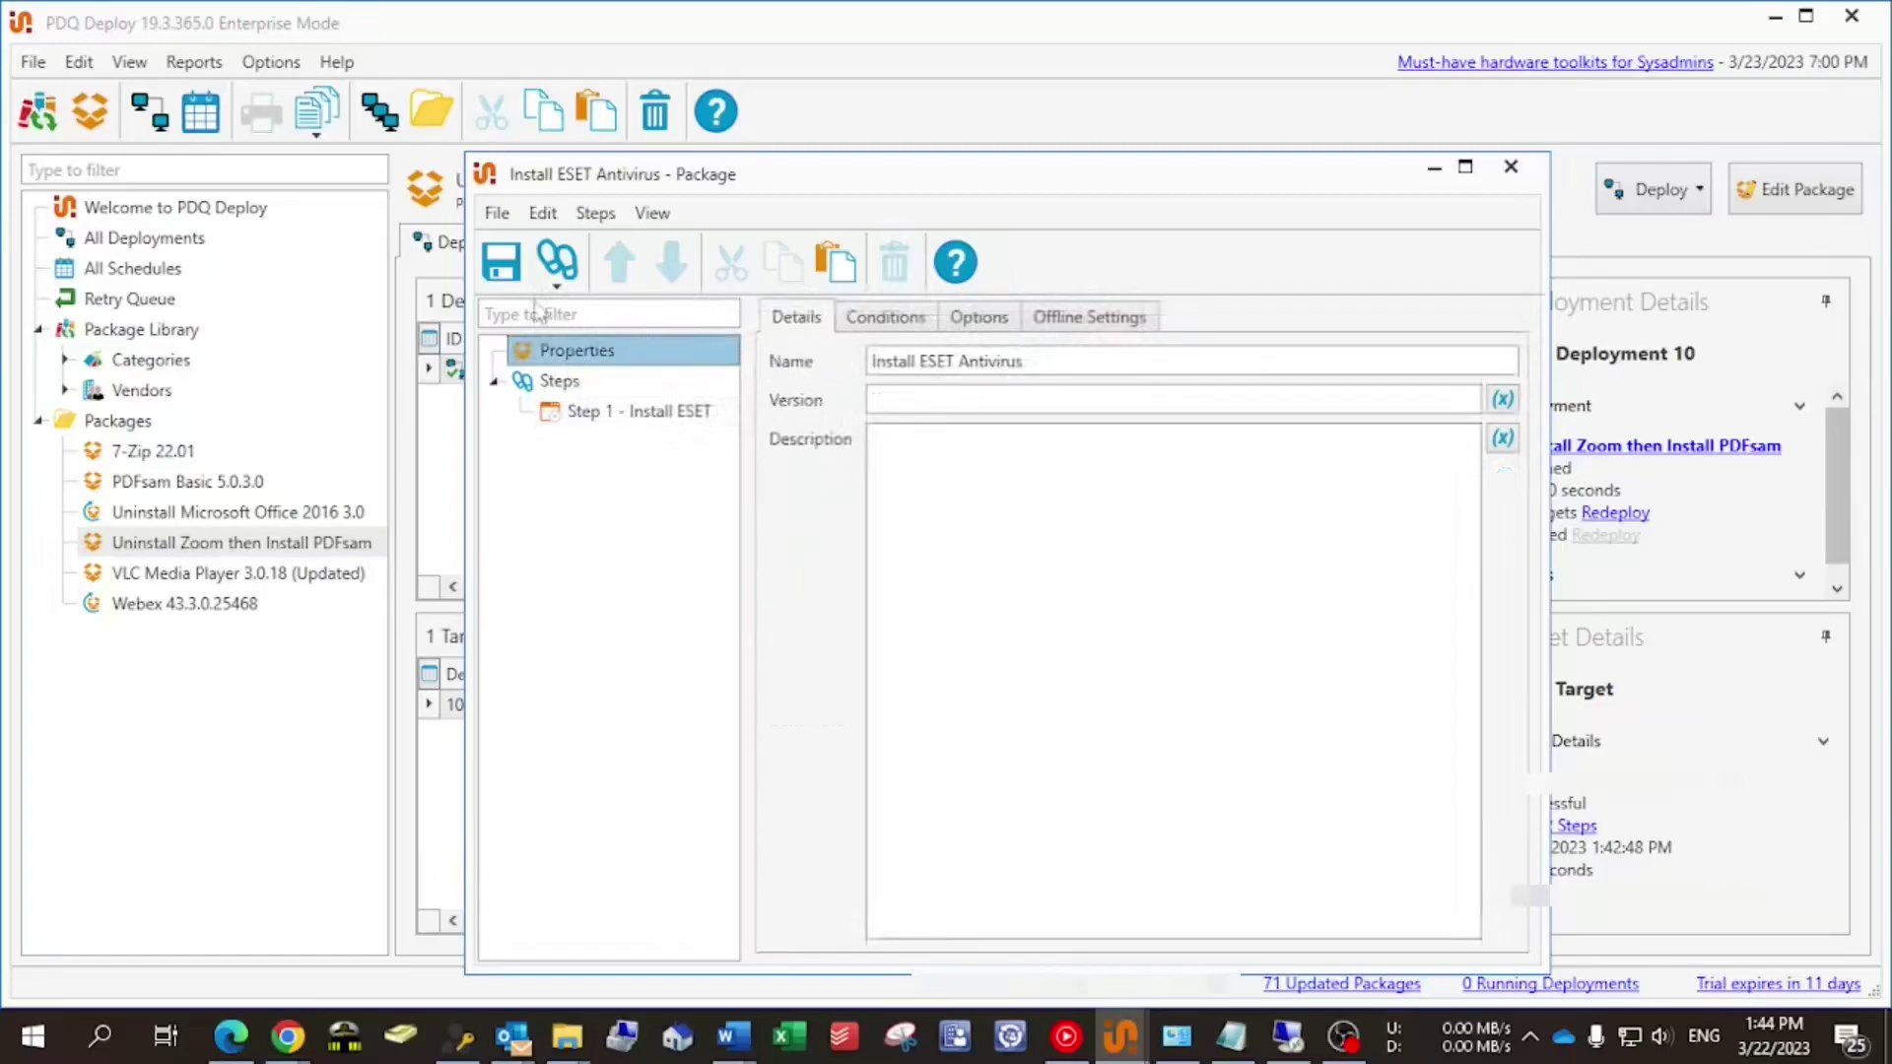
pyautogui.click(502, 261)
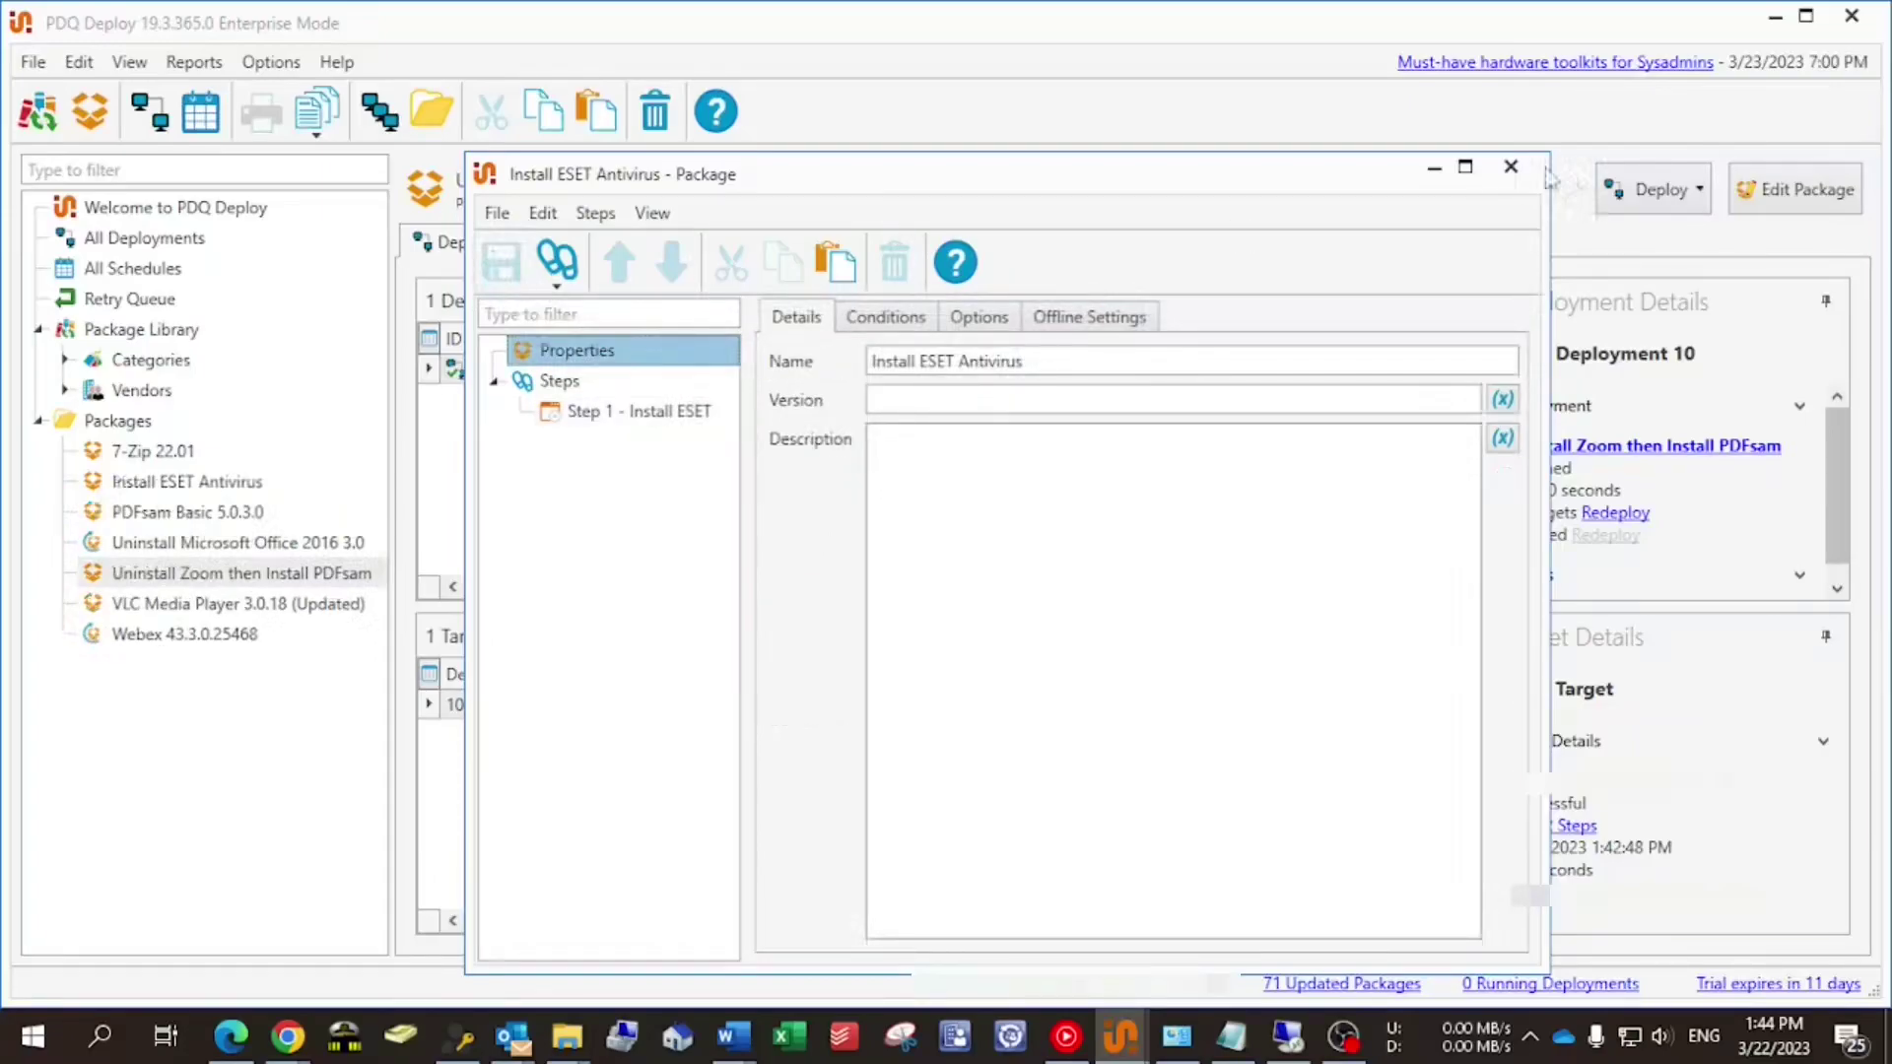
pyautogui.click(1511, 167)
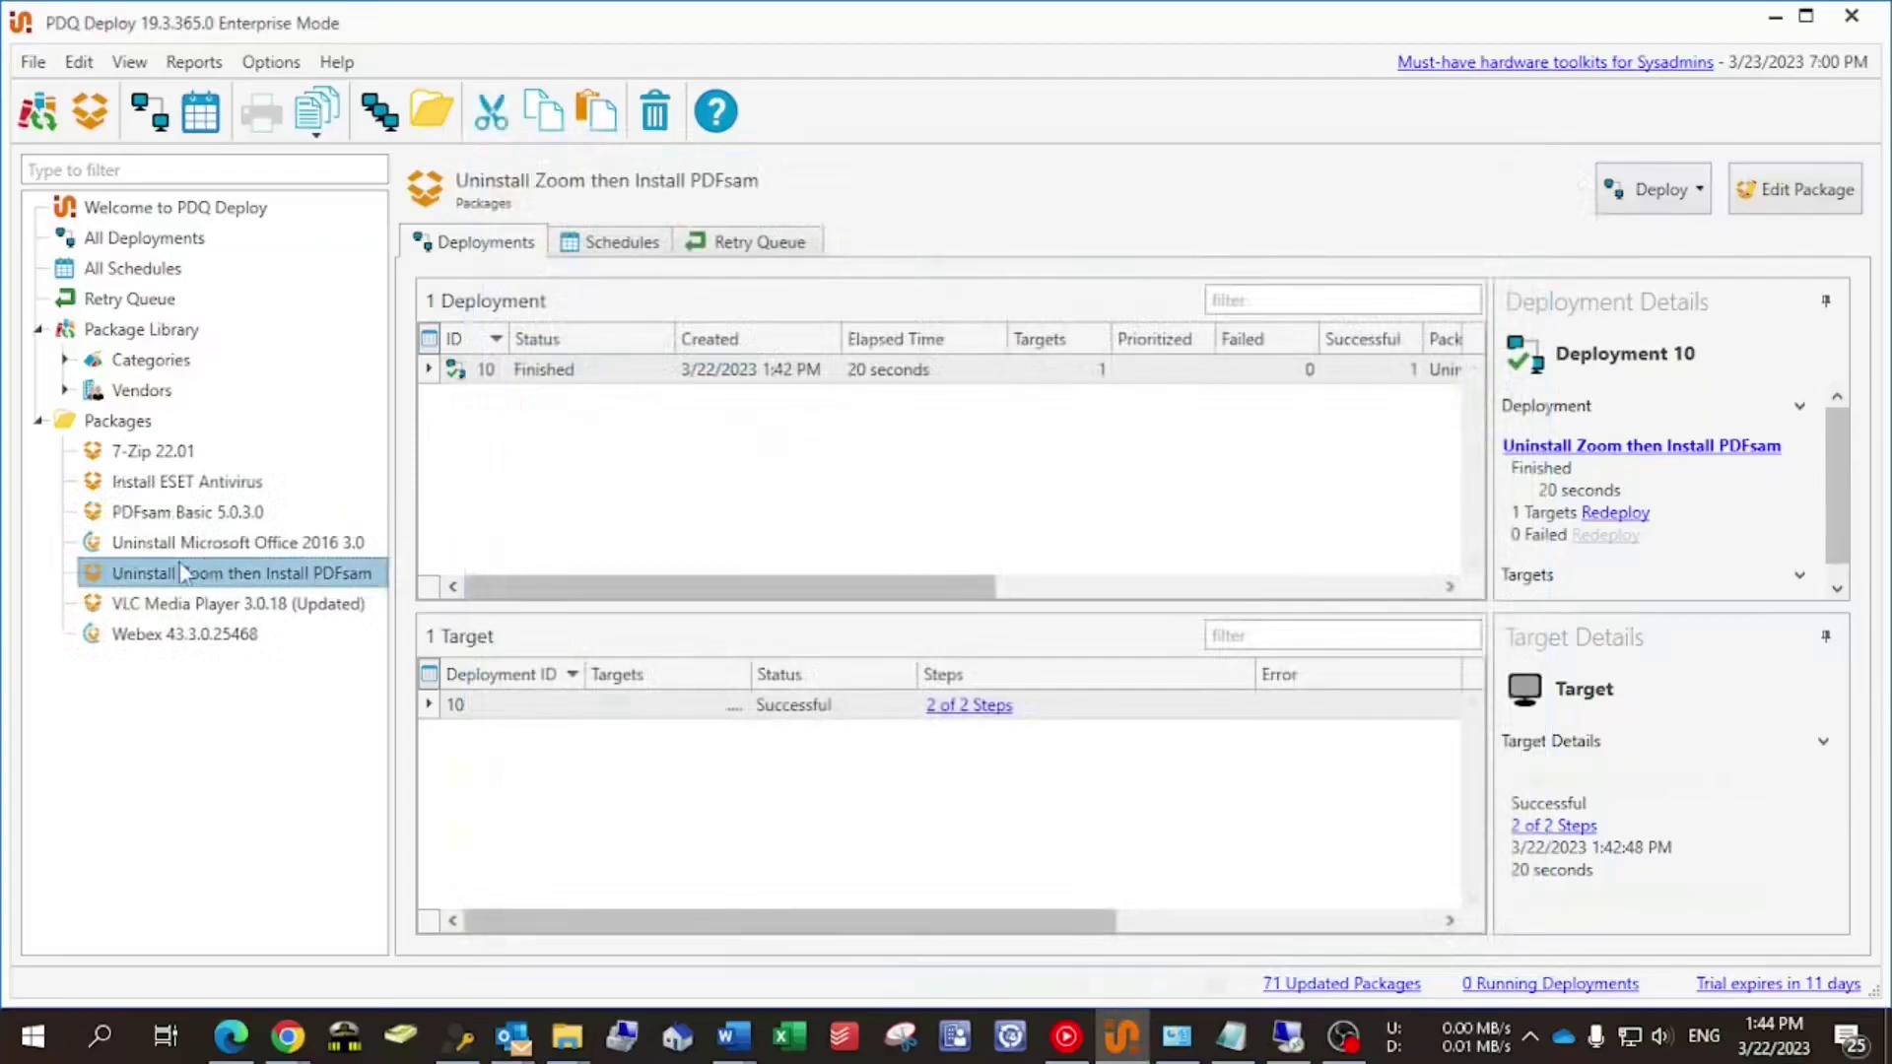
# Set up a Deploy Once of Install ESET Antivirus targeting one Active Directory computer
pyautogui.click(182, 482)
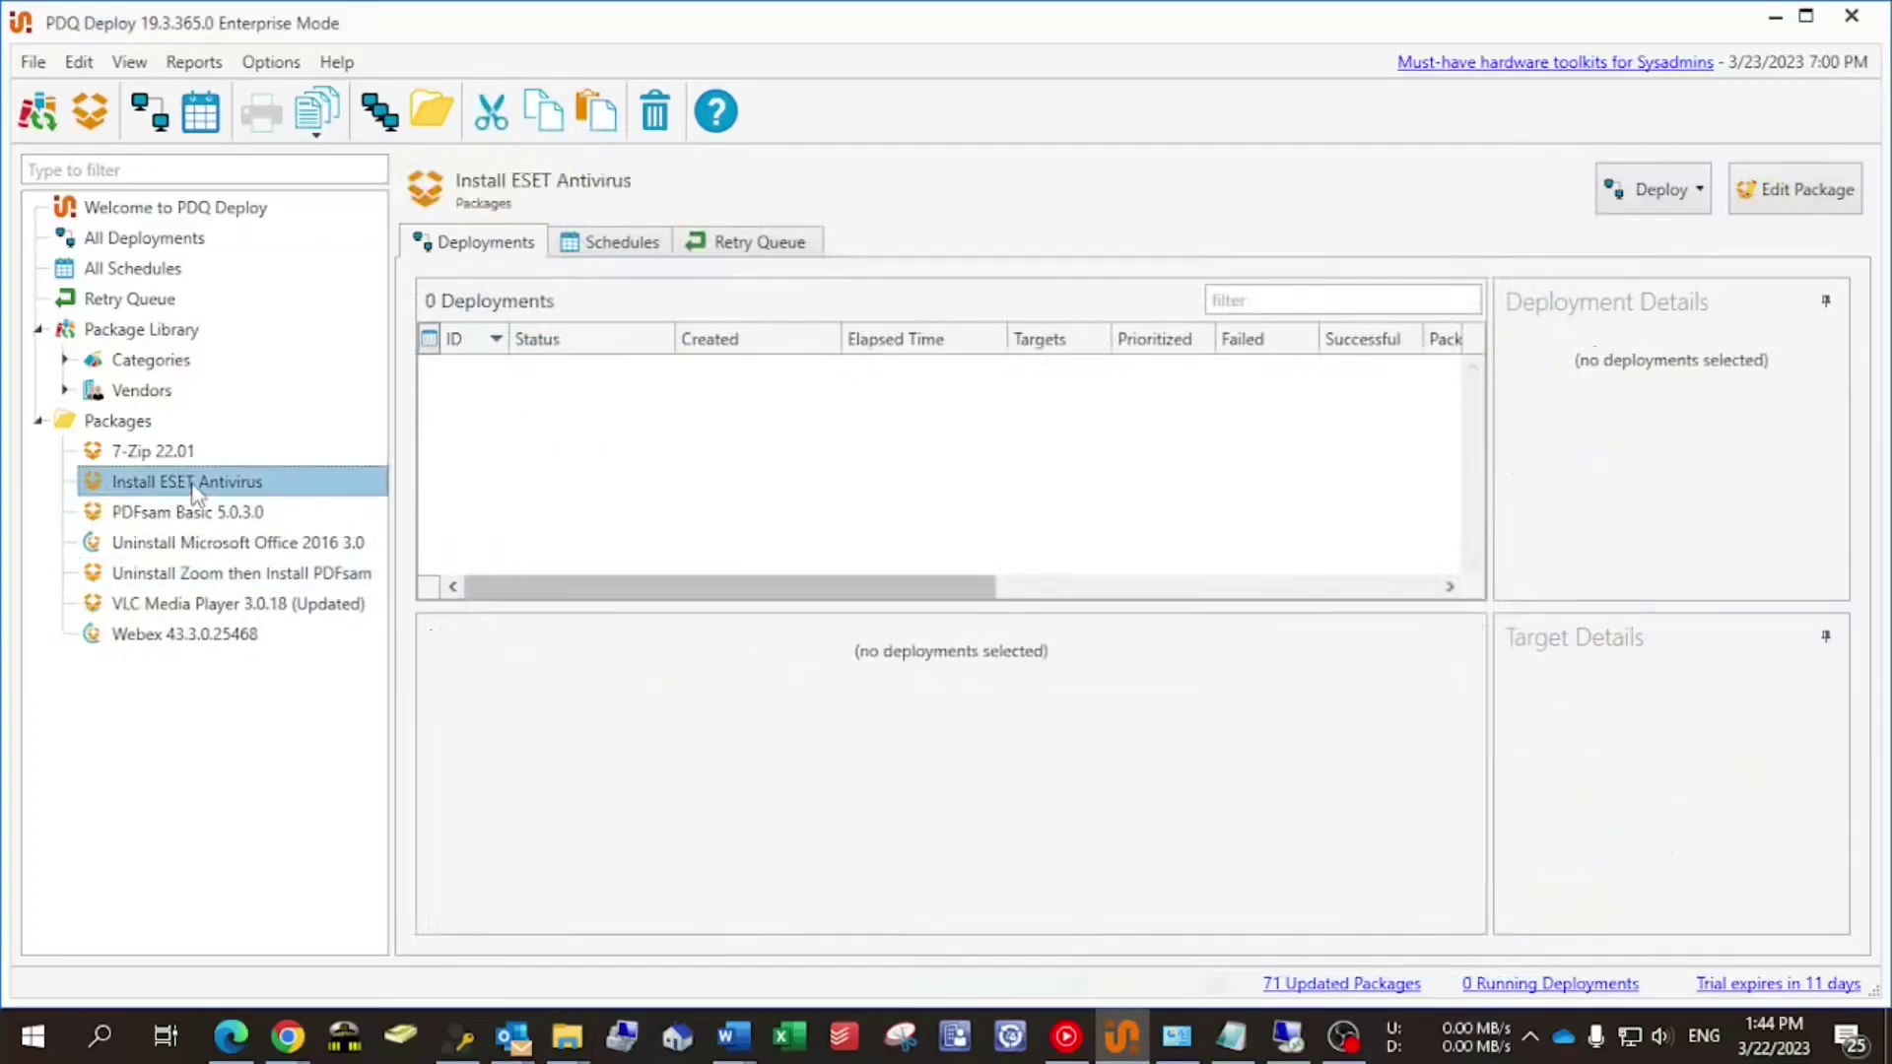
pyautogui.rightClick(193, 490)
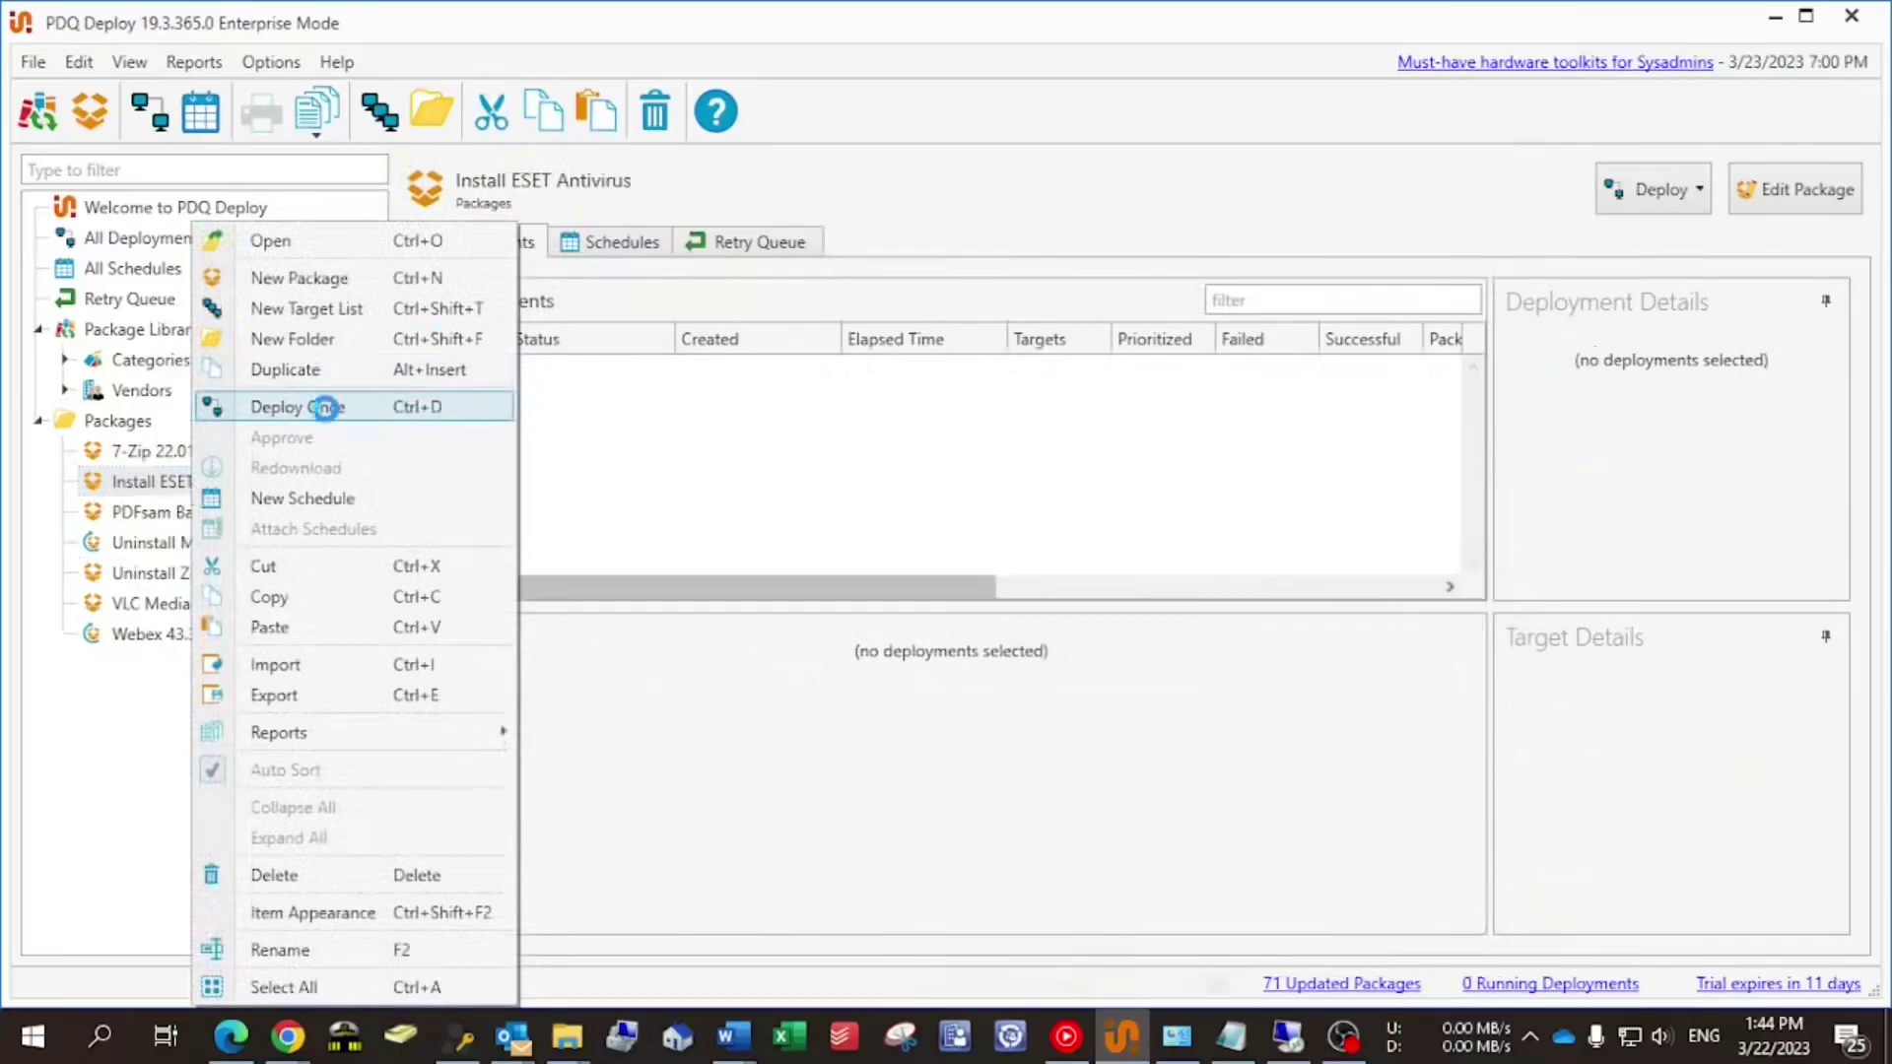
pyautogui.click(325, 407)
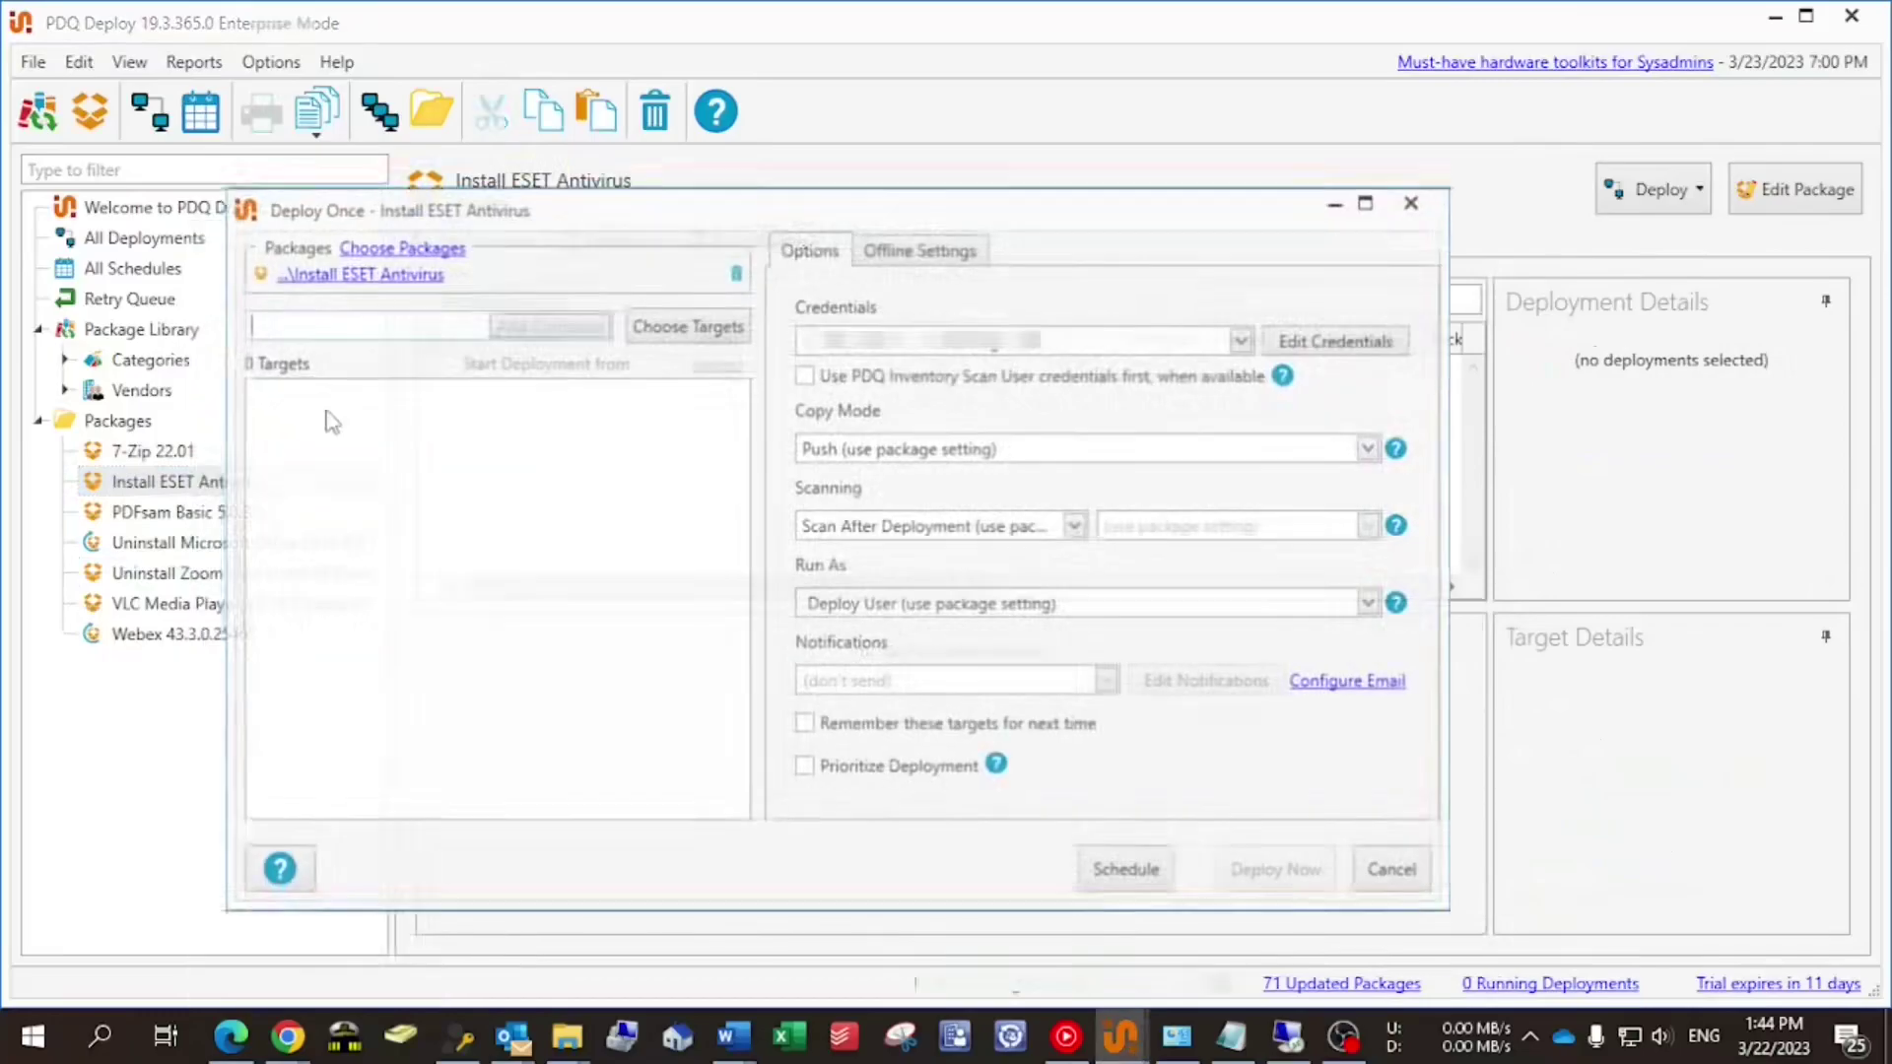
pyautogui.click(701, 331)
pyautogui.moveTo(739, 365)
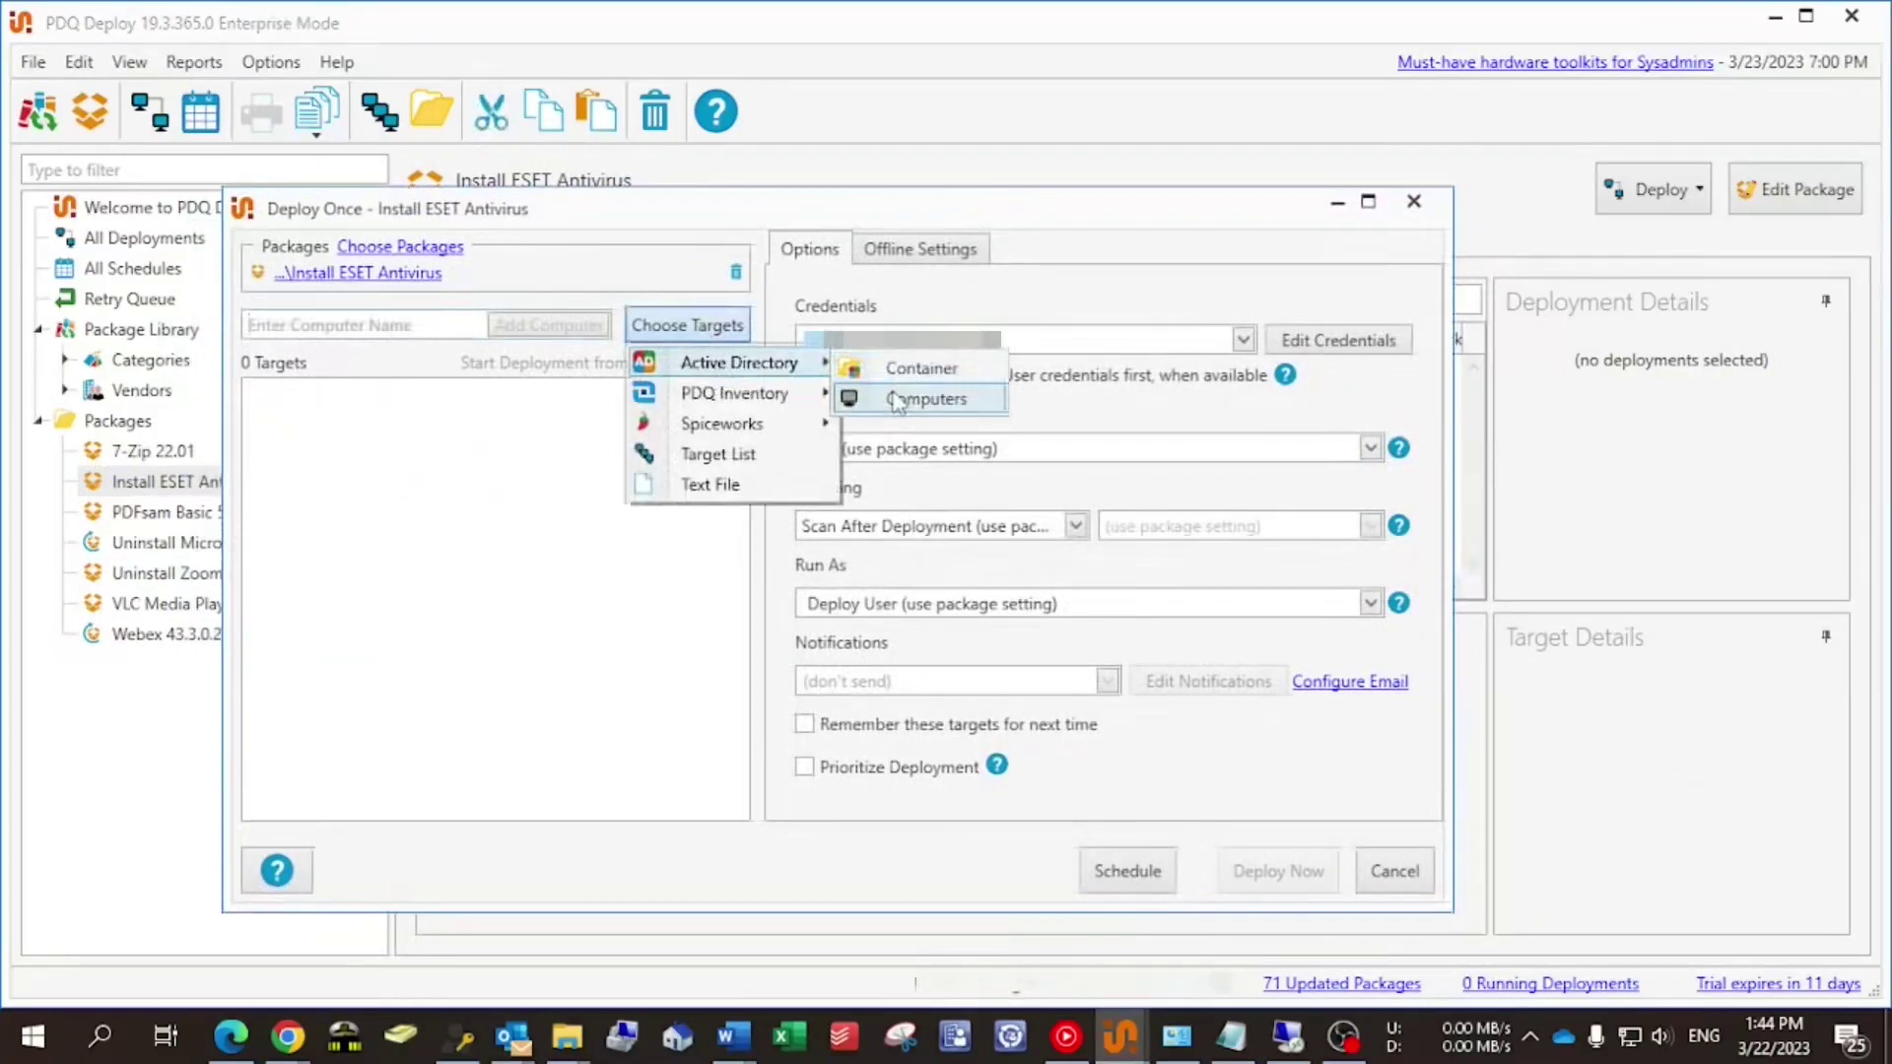
pyautogui.click(897, 399)
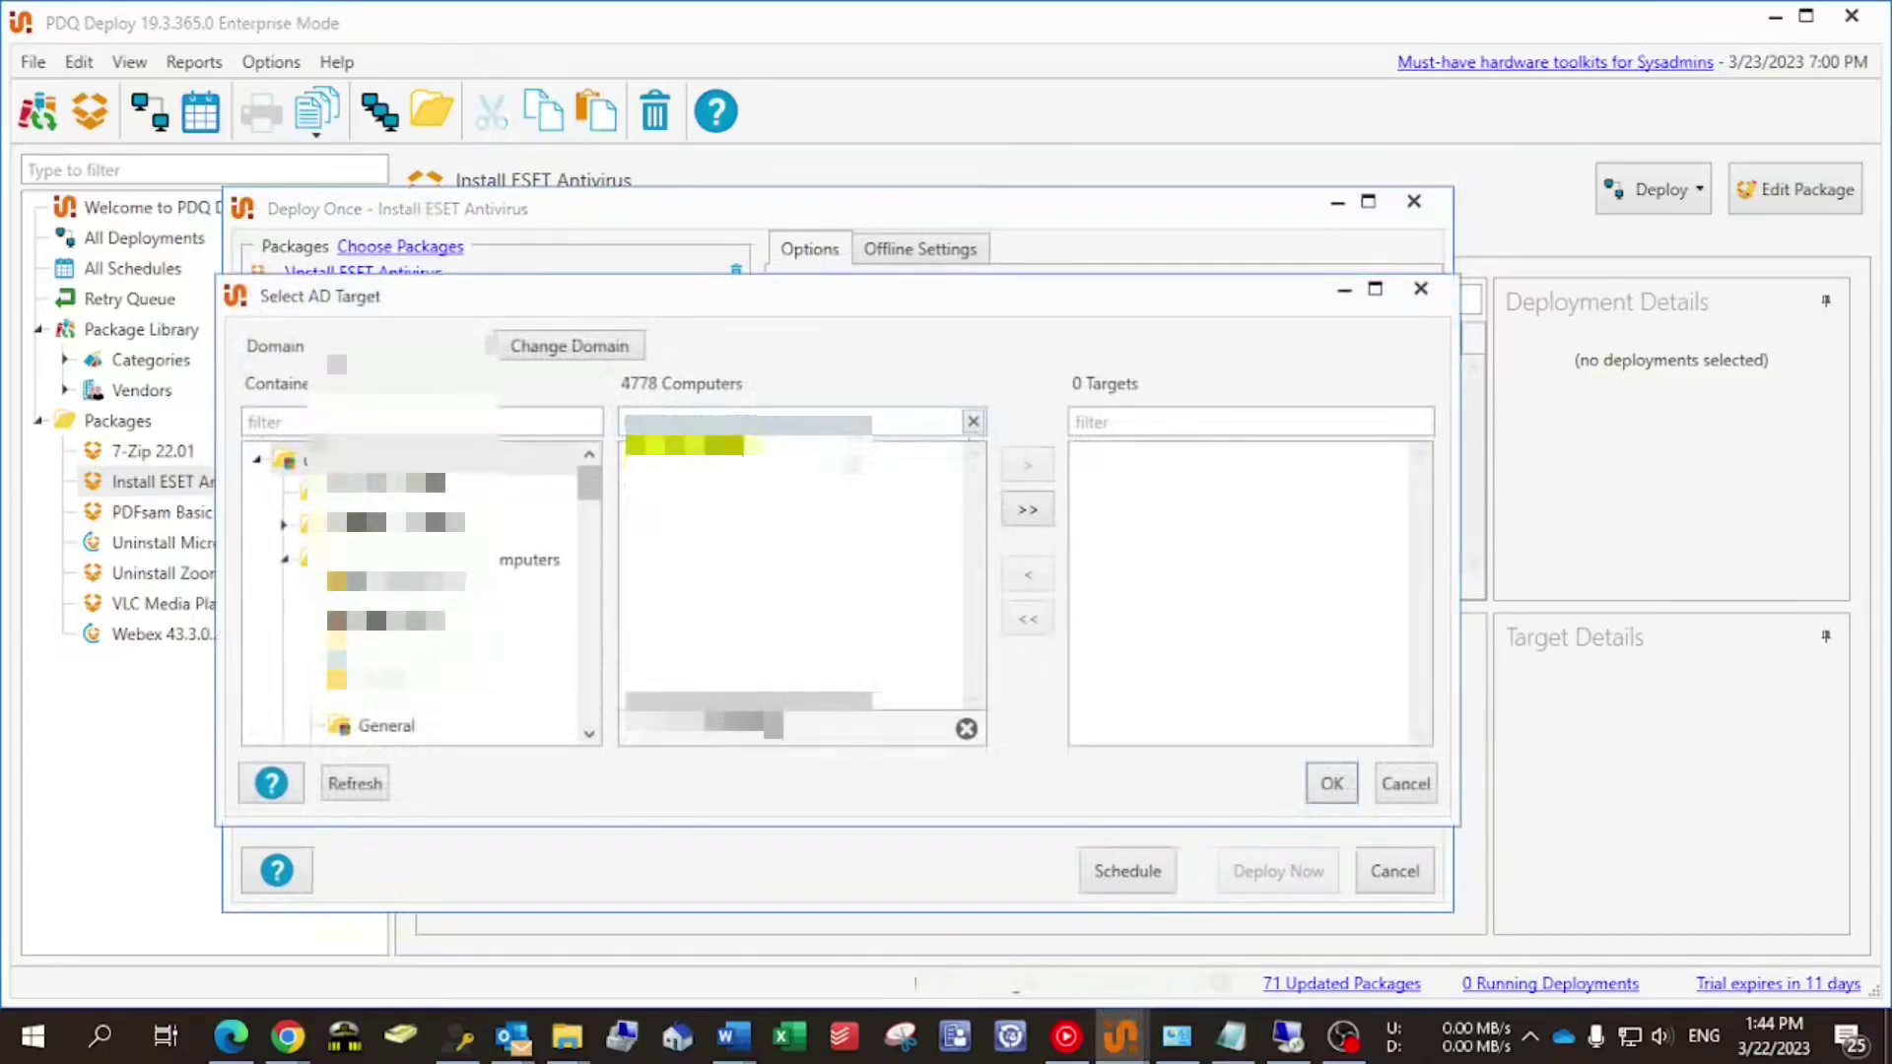
pyautogui.click(1028, 464)
pyautogui.click(1332, 783)
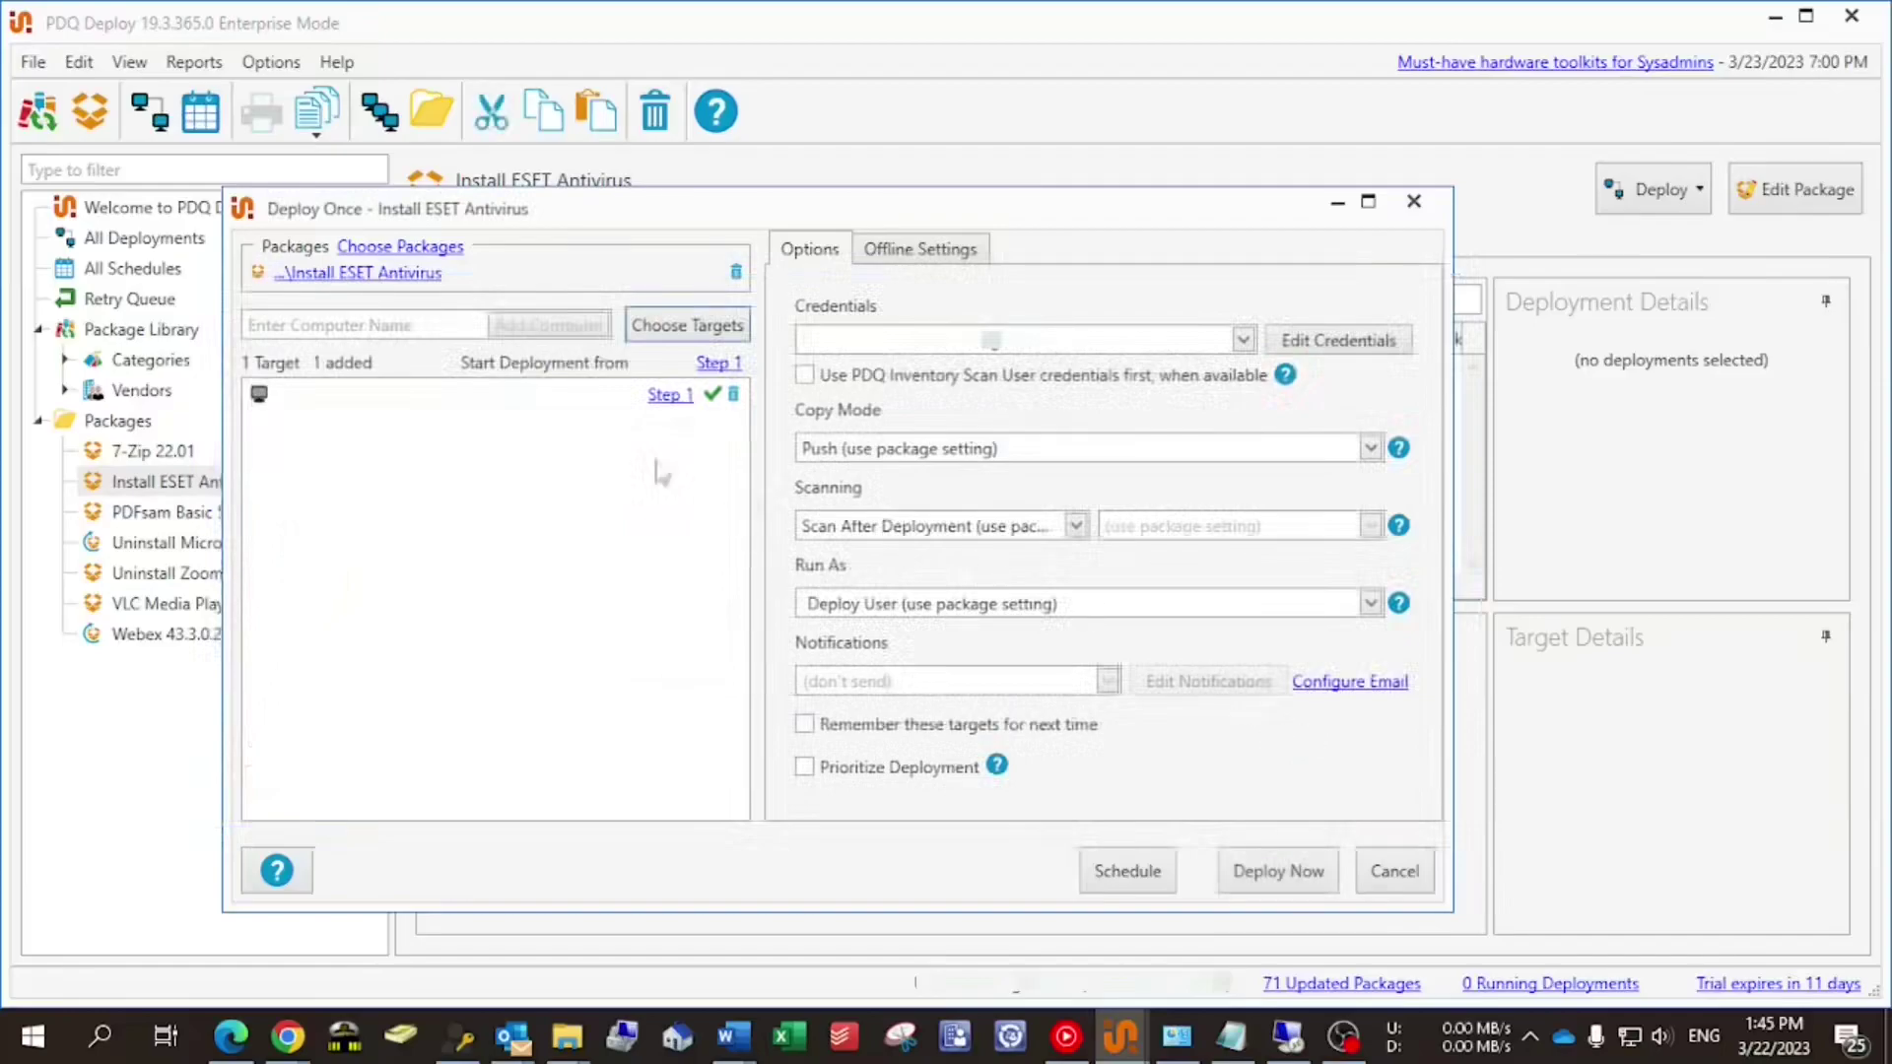
# Launch the one-time ESET Antivirus deployment to the selected computer
pyautogui.click(1301, 873)
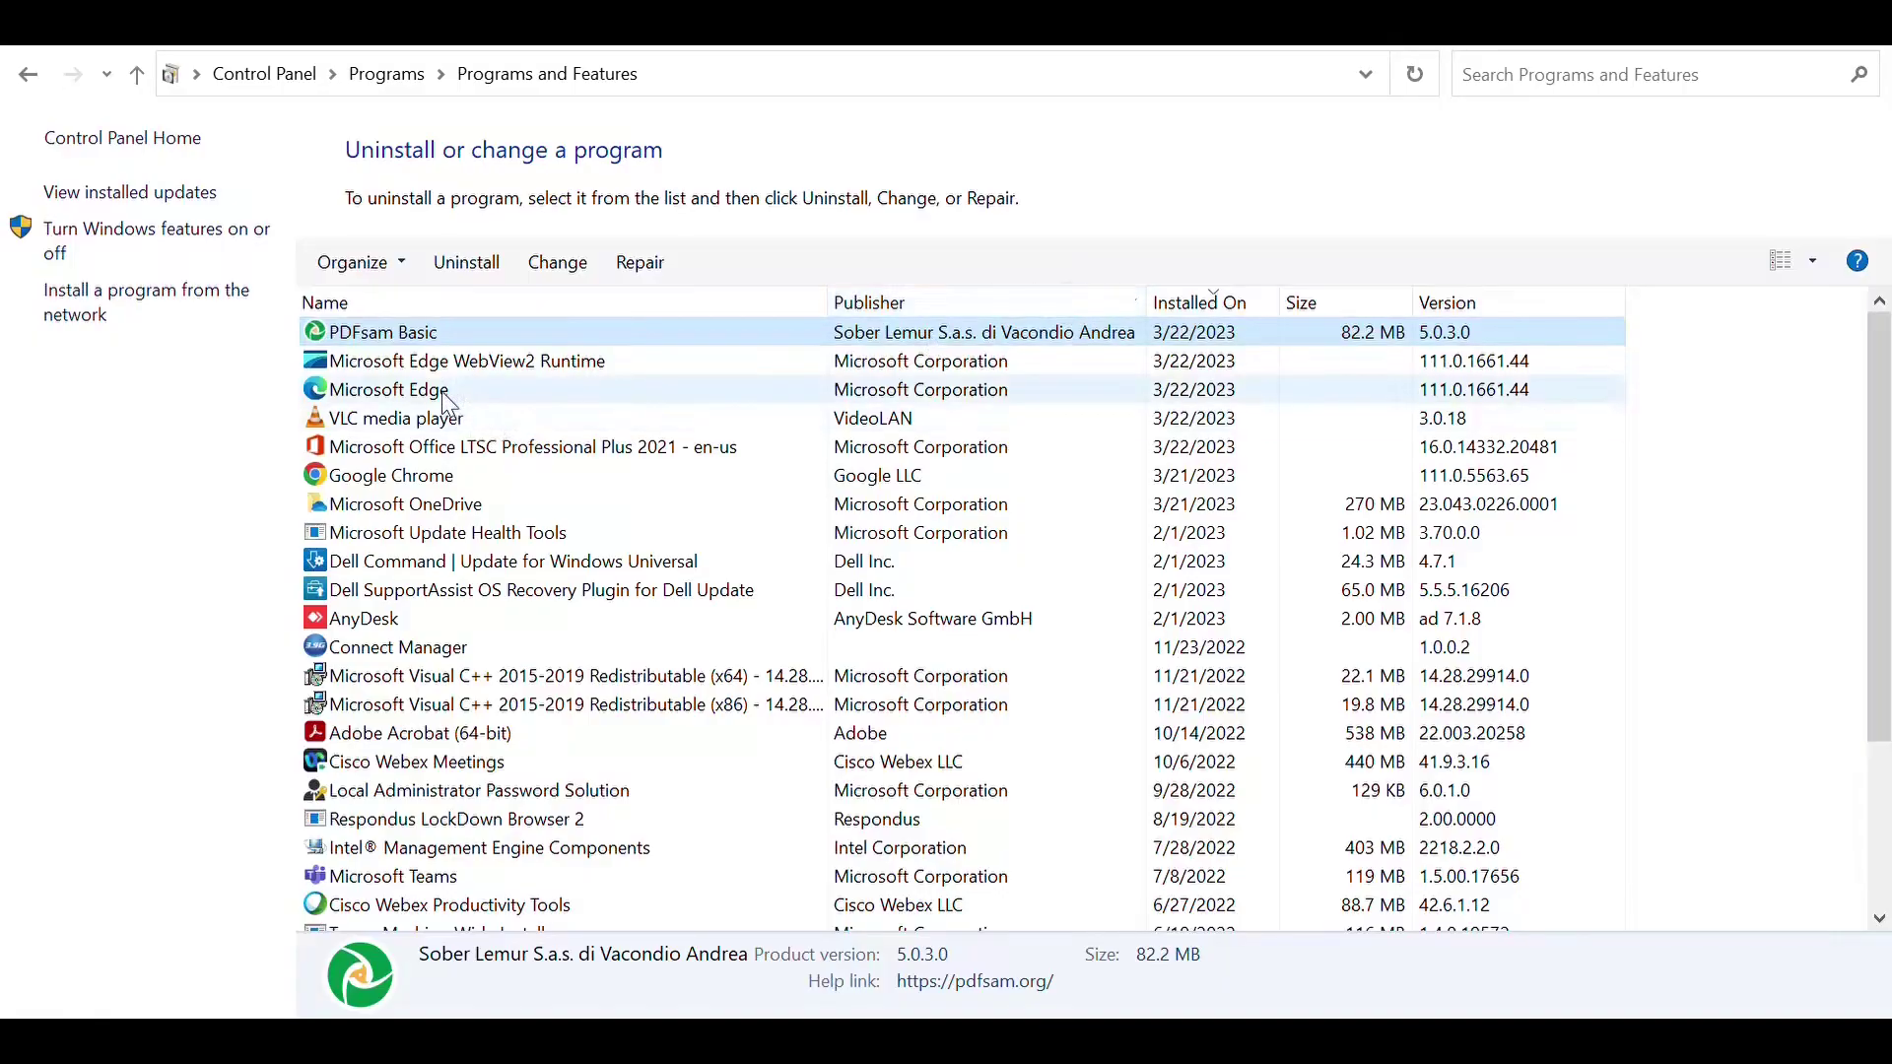
# Confirm ESET Endpoint Antivirus 9.0.2046.0 is listed in Programs and Features
pyautogui.click(442, 393)
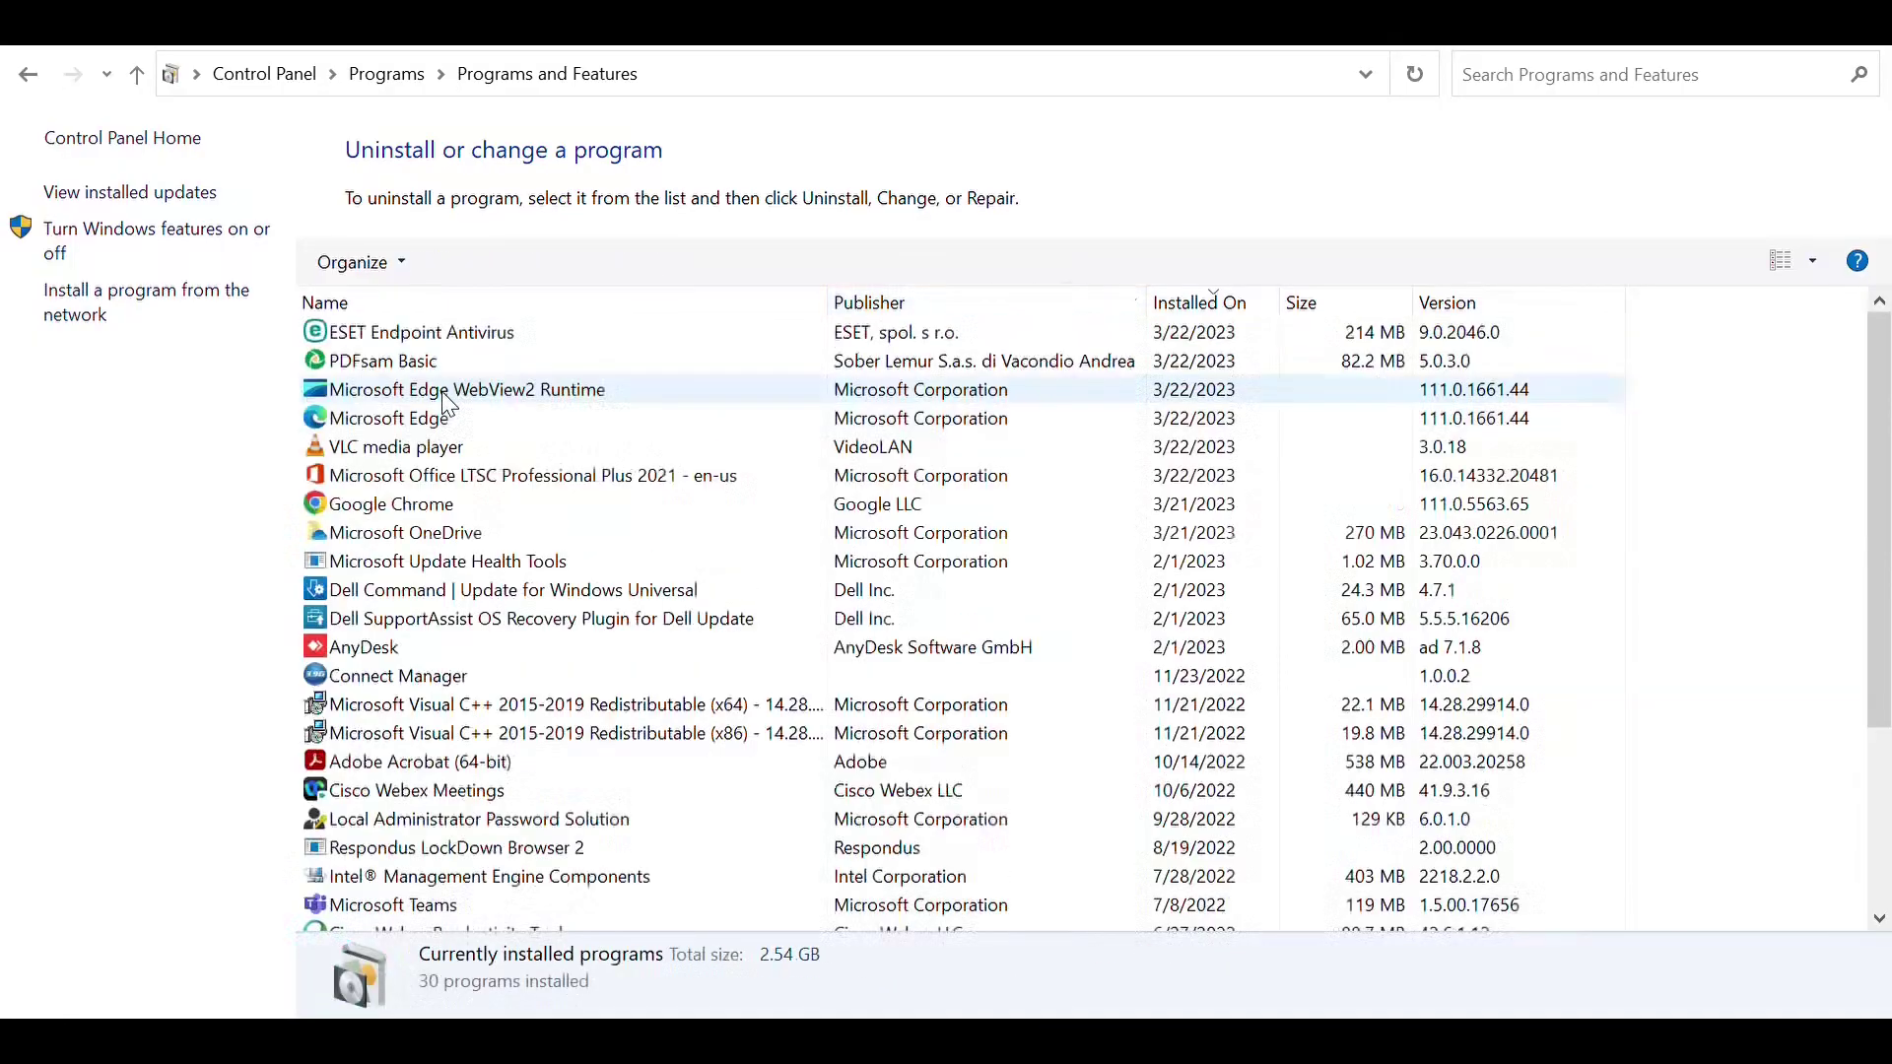
pyautogui.click(439, 332)
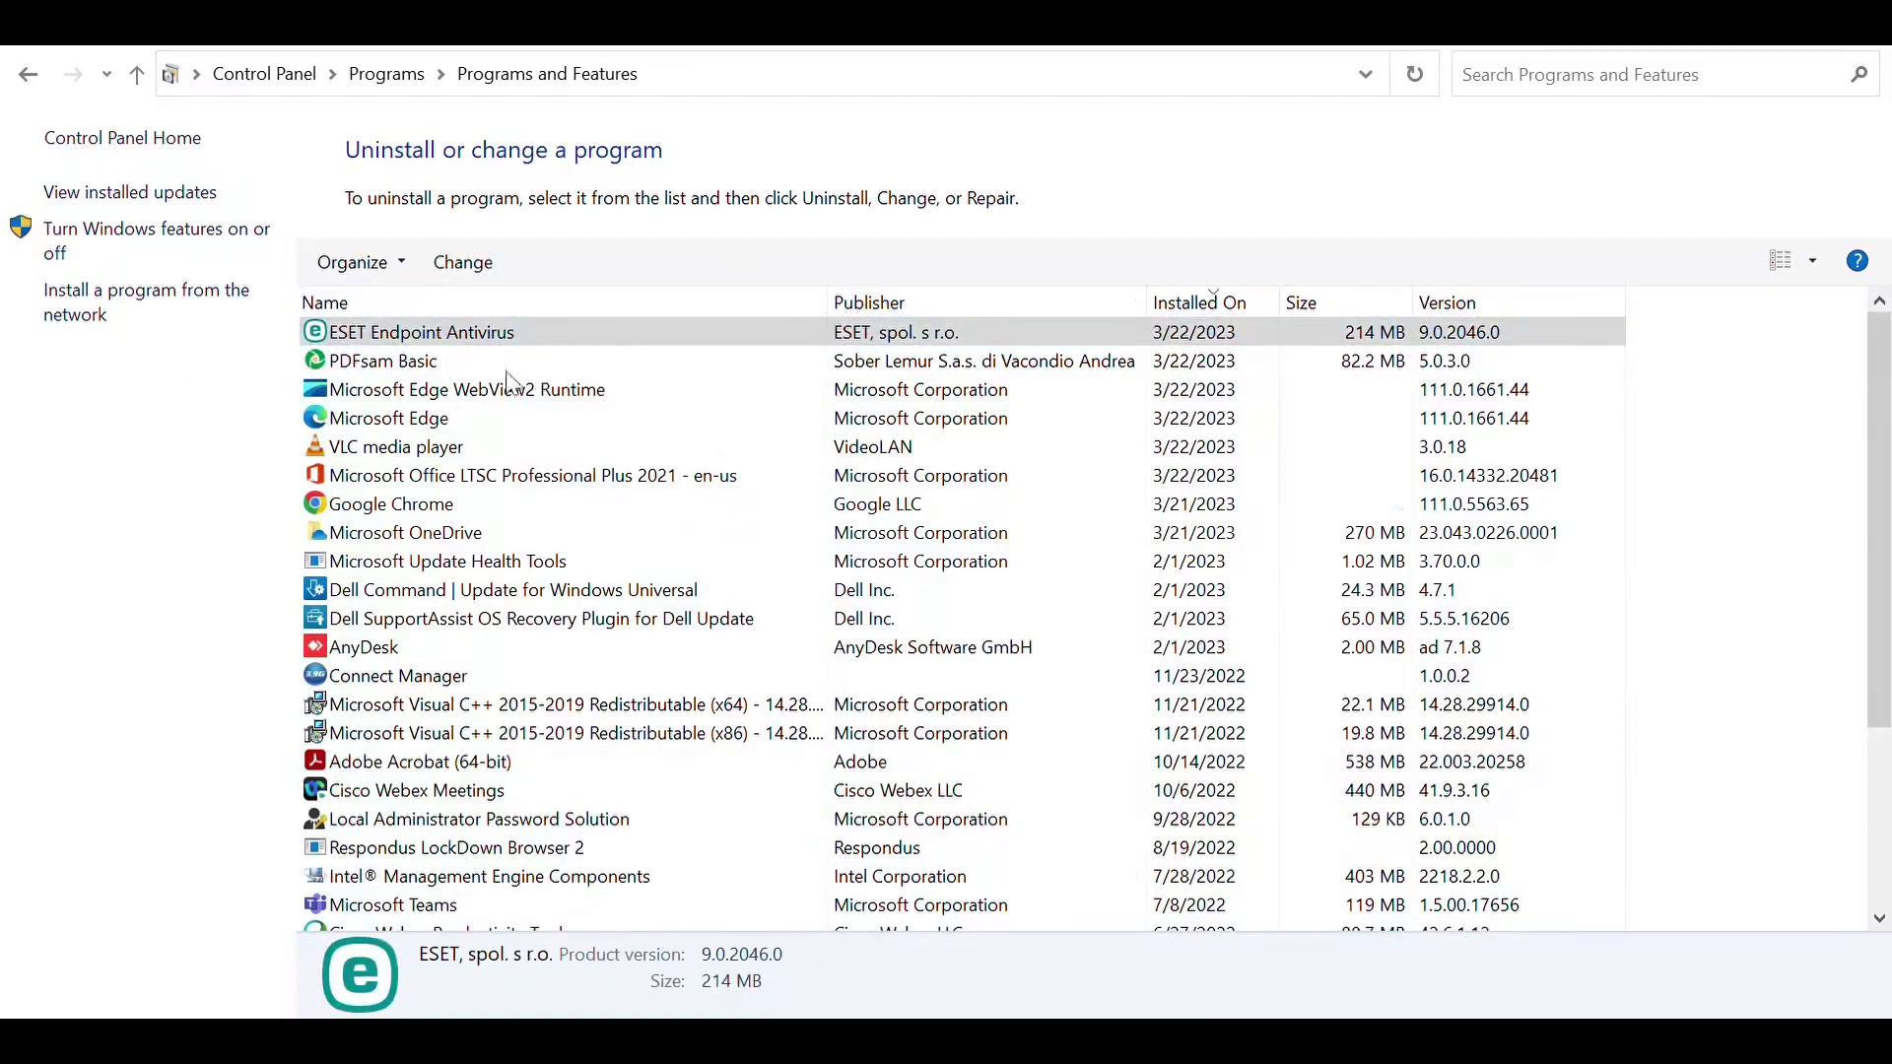
pyautogui.click(1437, 424)
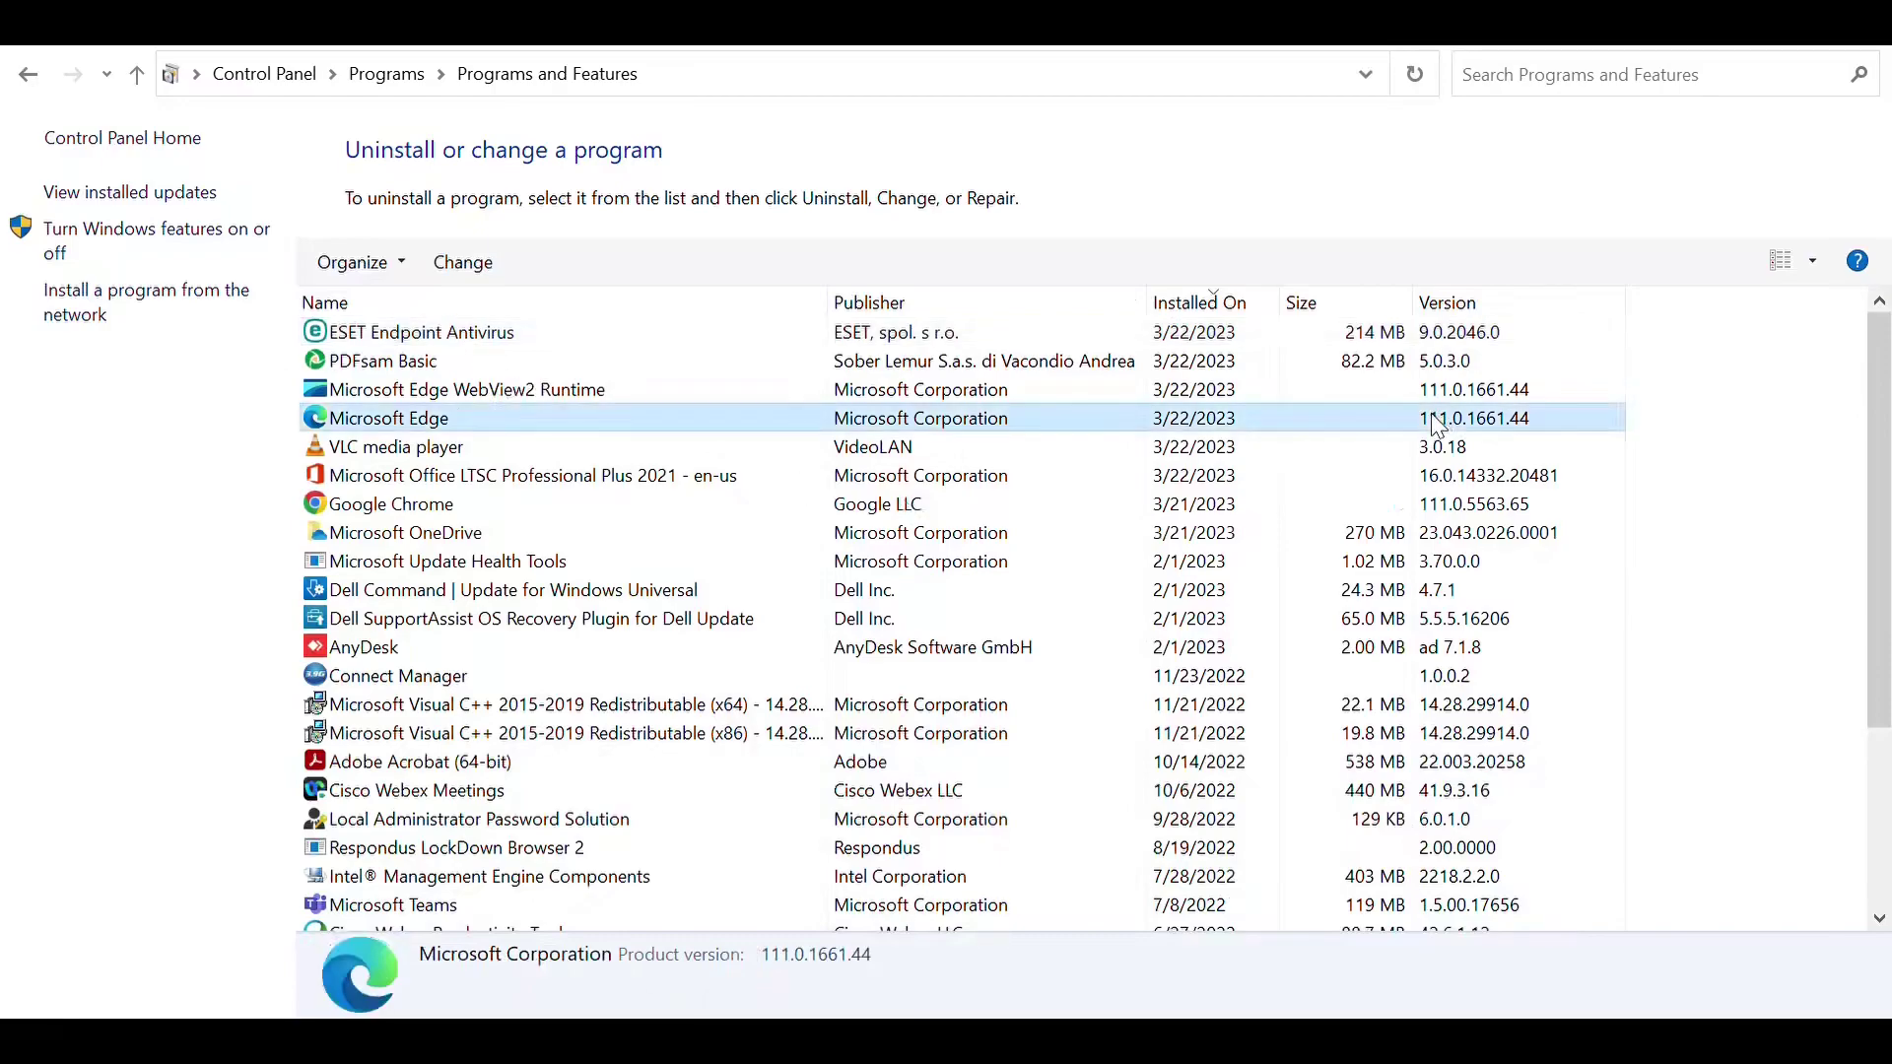
pyautogui.click(1716, 462)
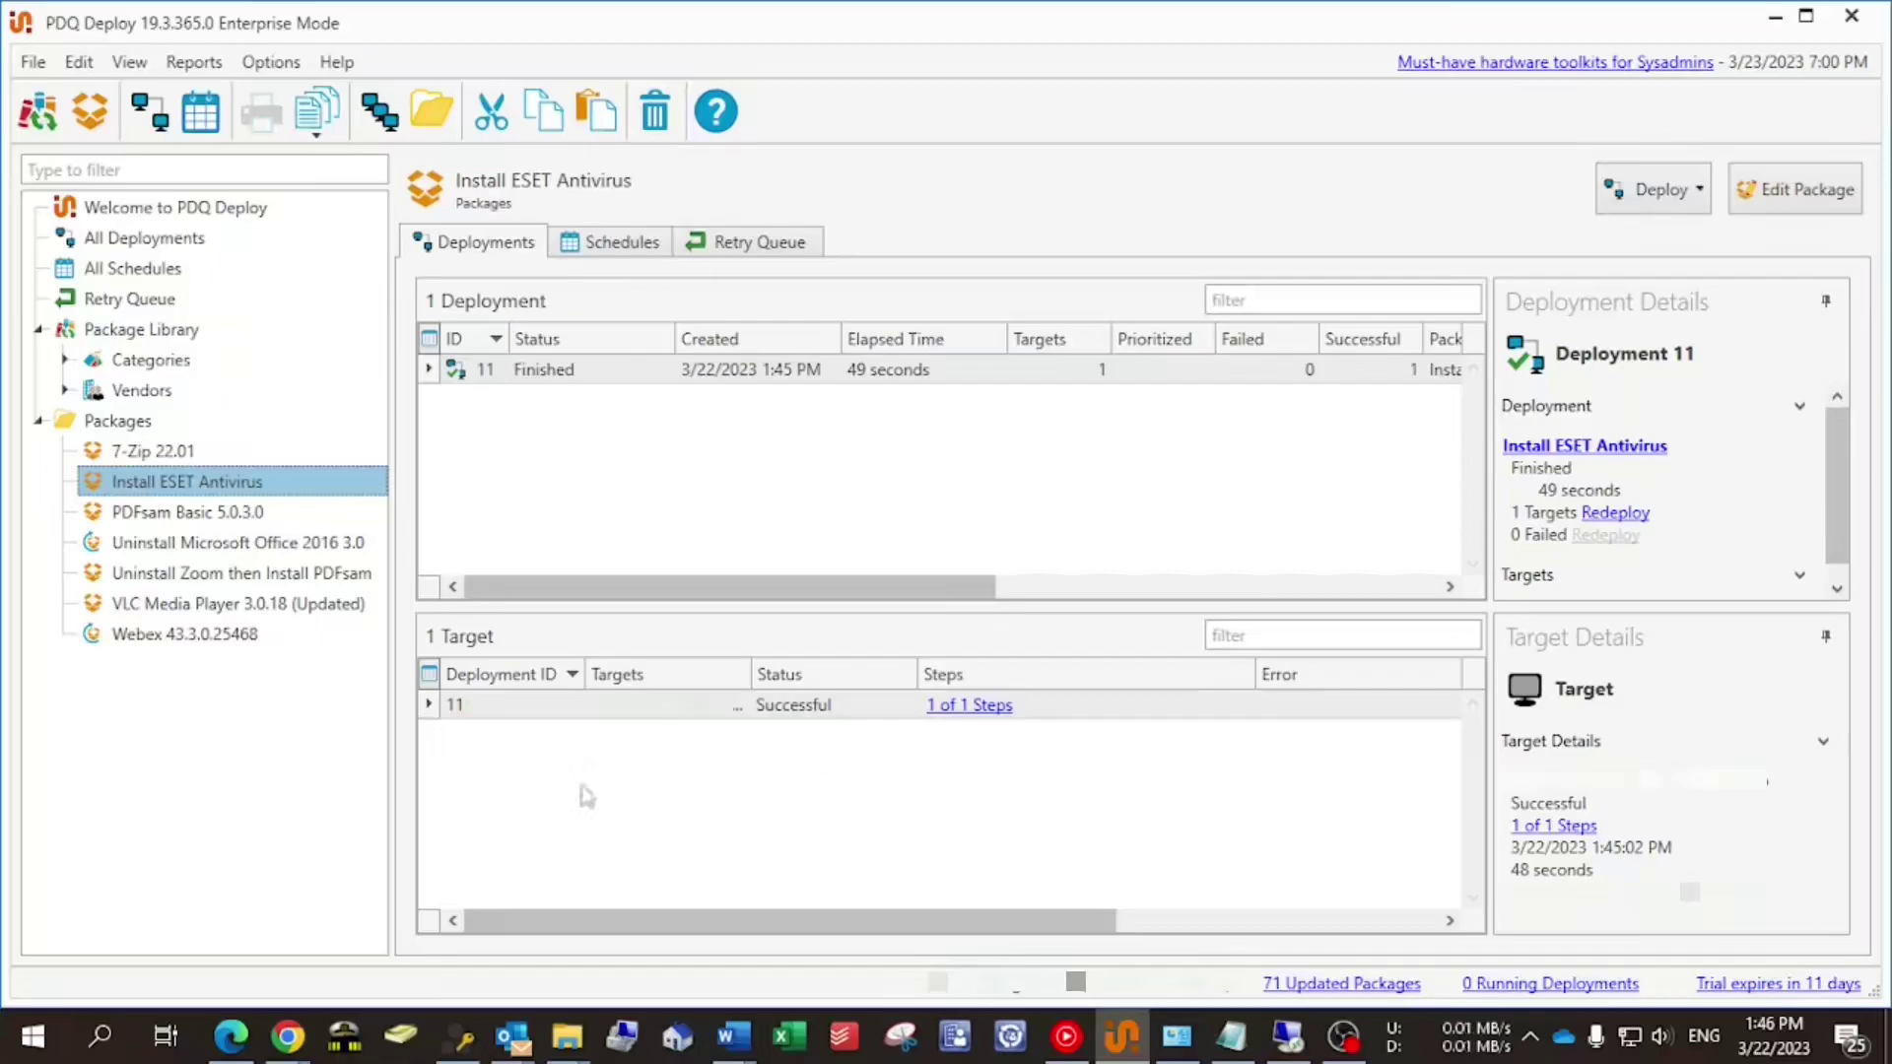
pyautogui.click(163, 452)
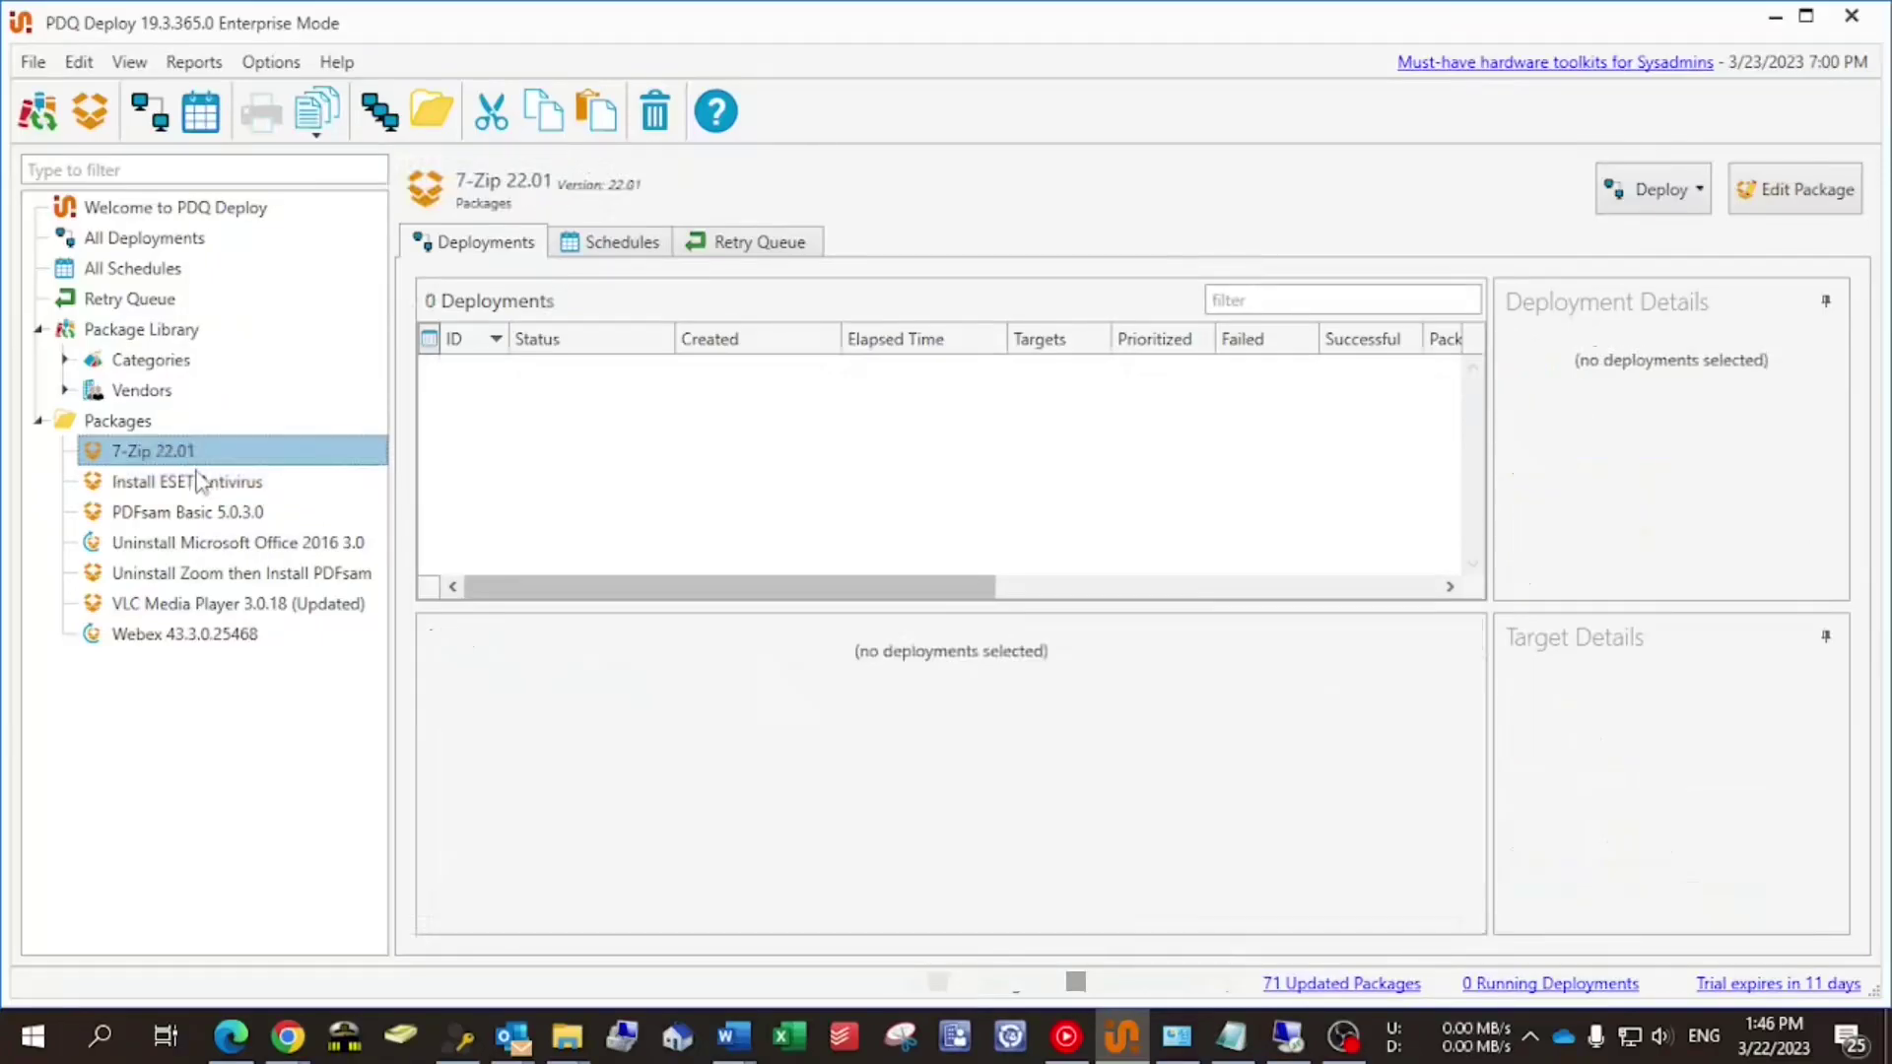
pyautogui.click(197, 483)
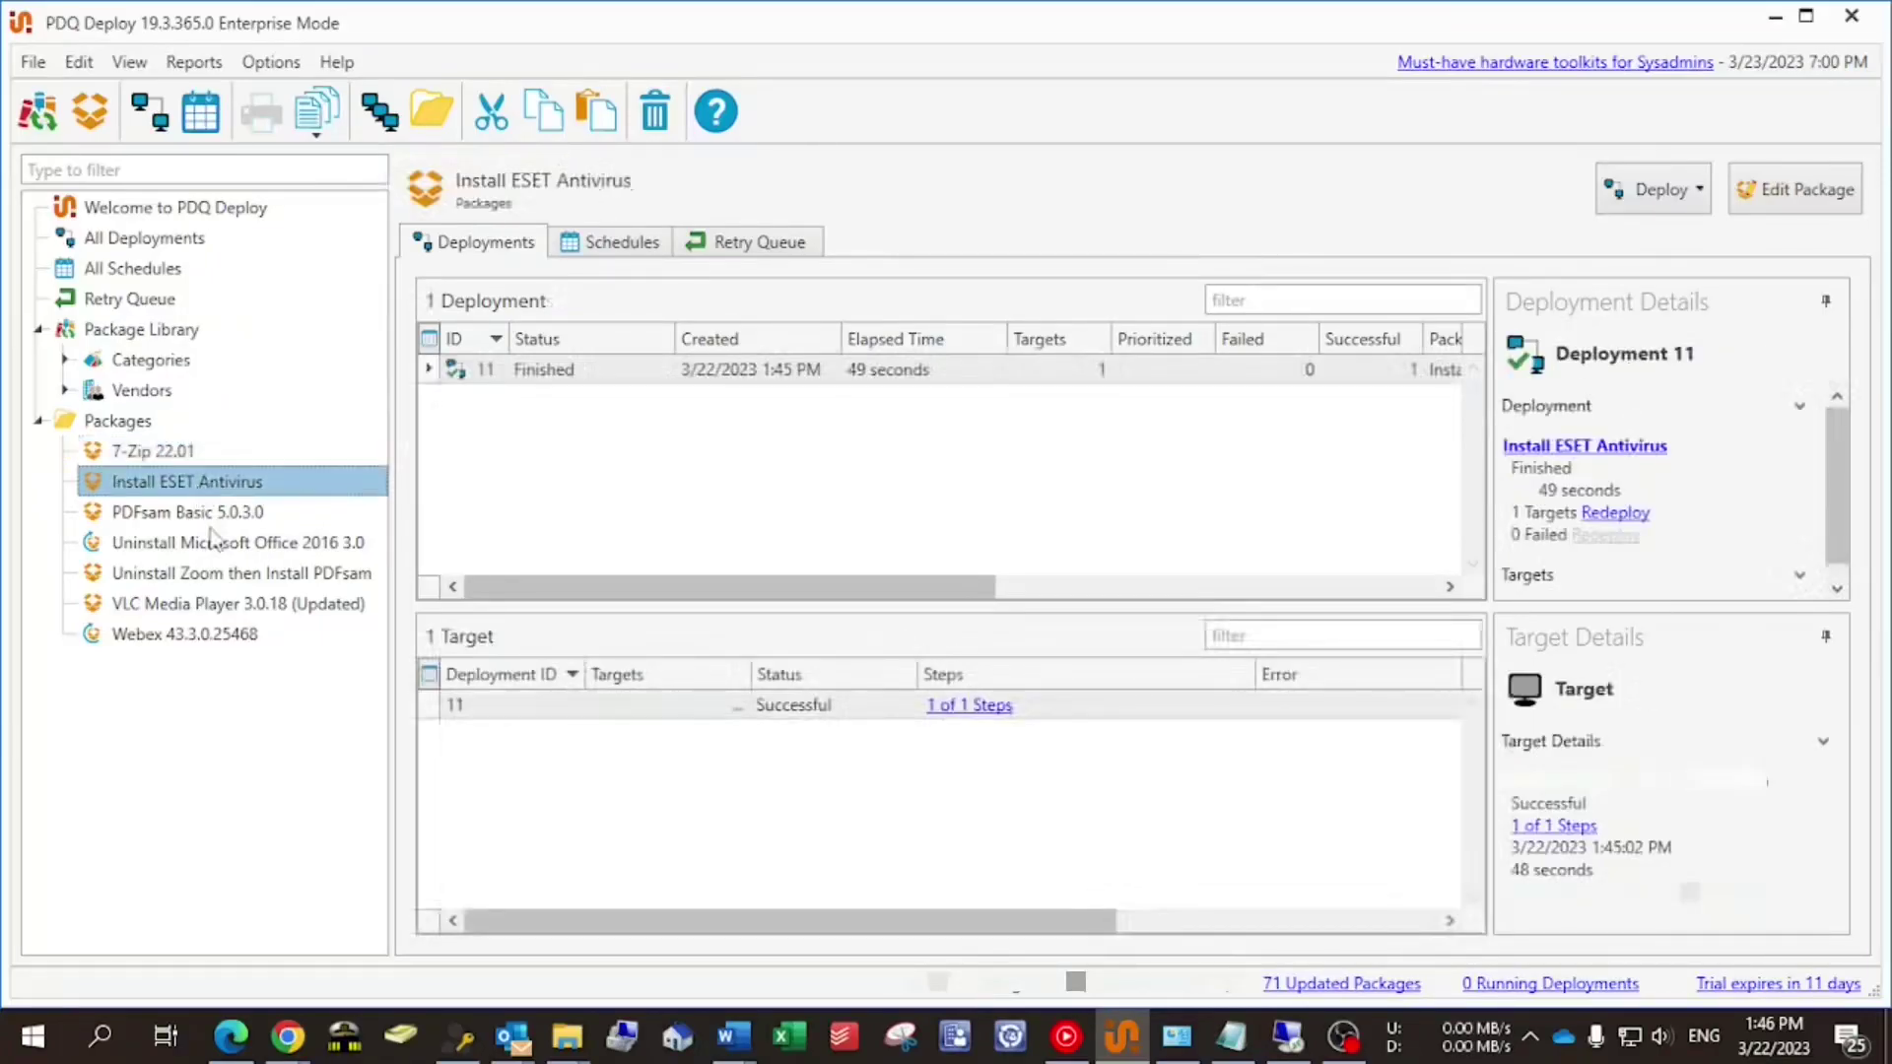